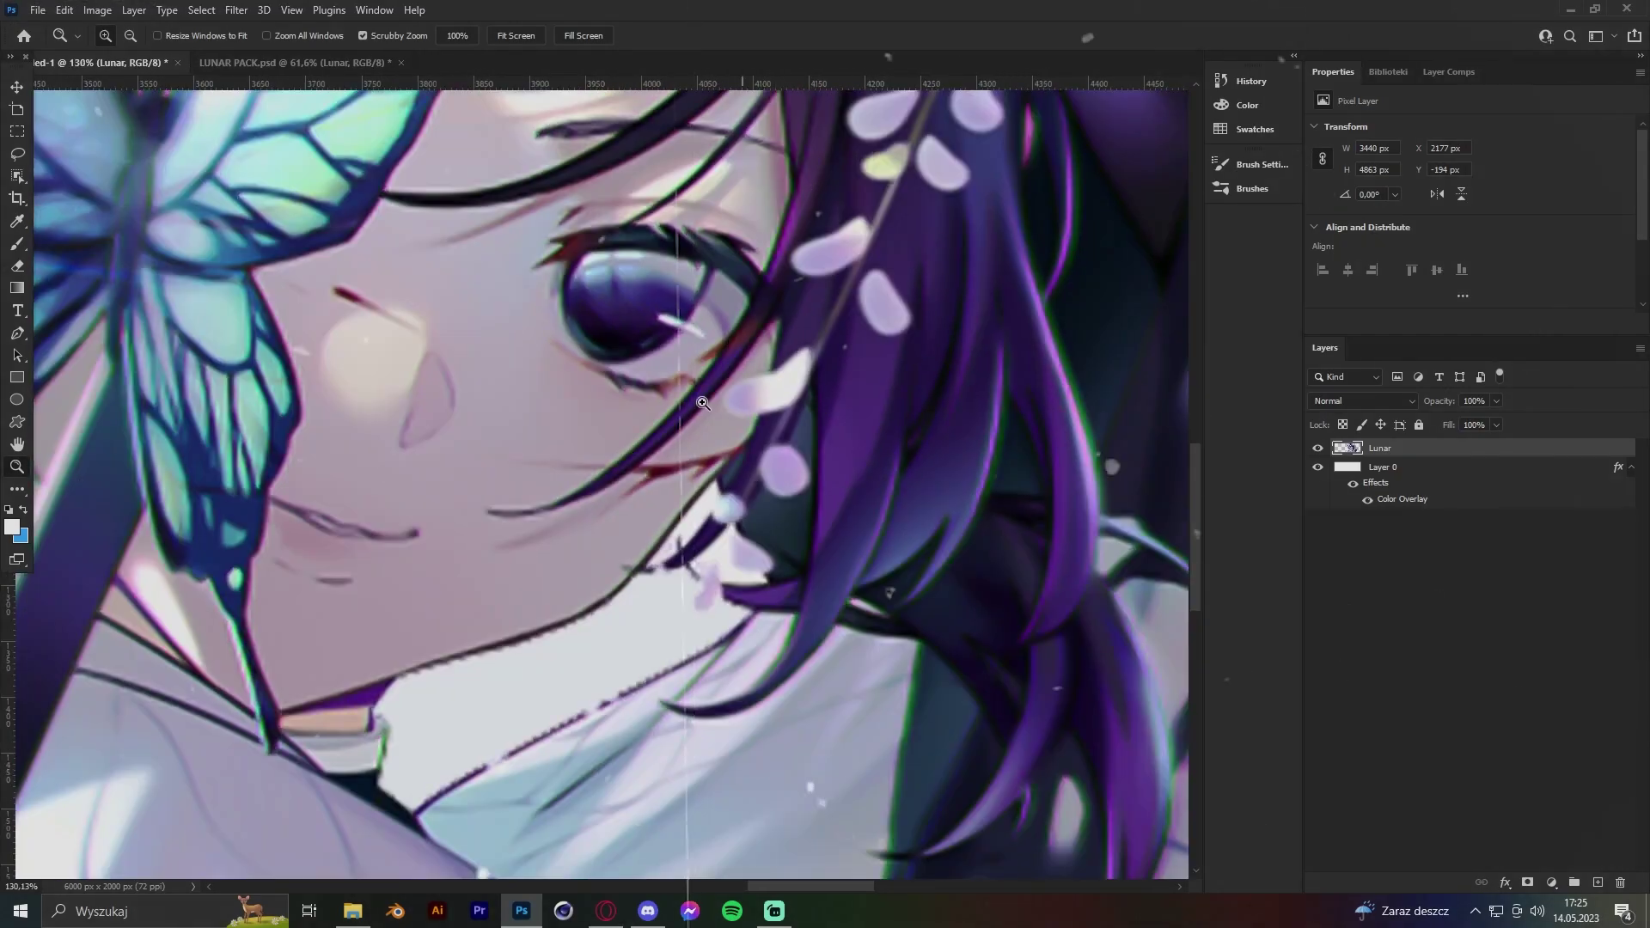
Type 'Hazz' in capitals on the banner and scale it up to banner size.
key(e)
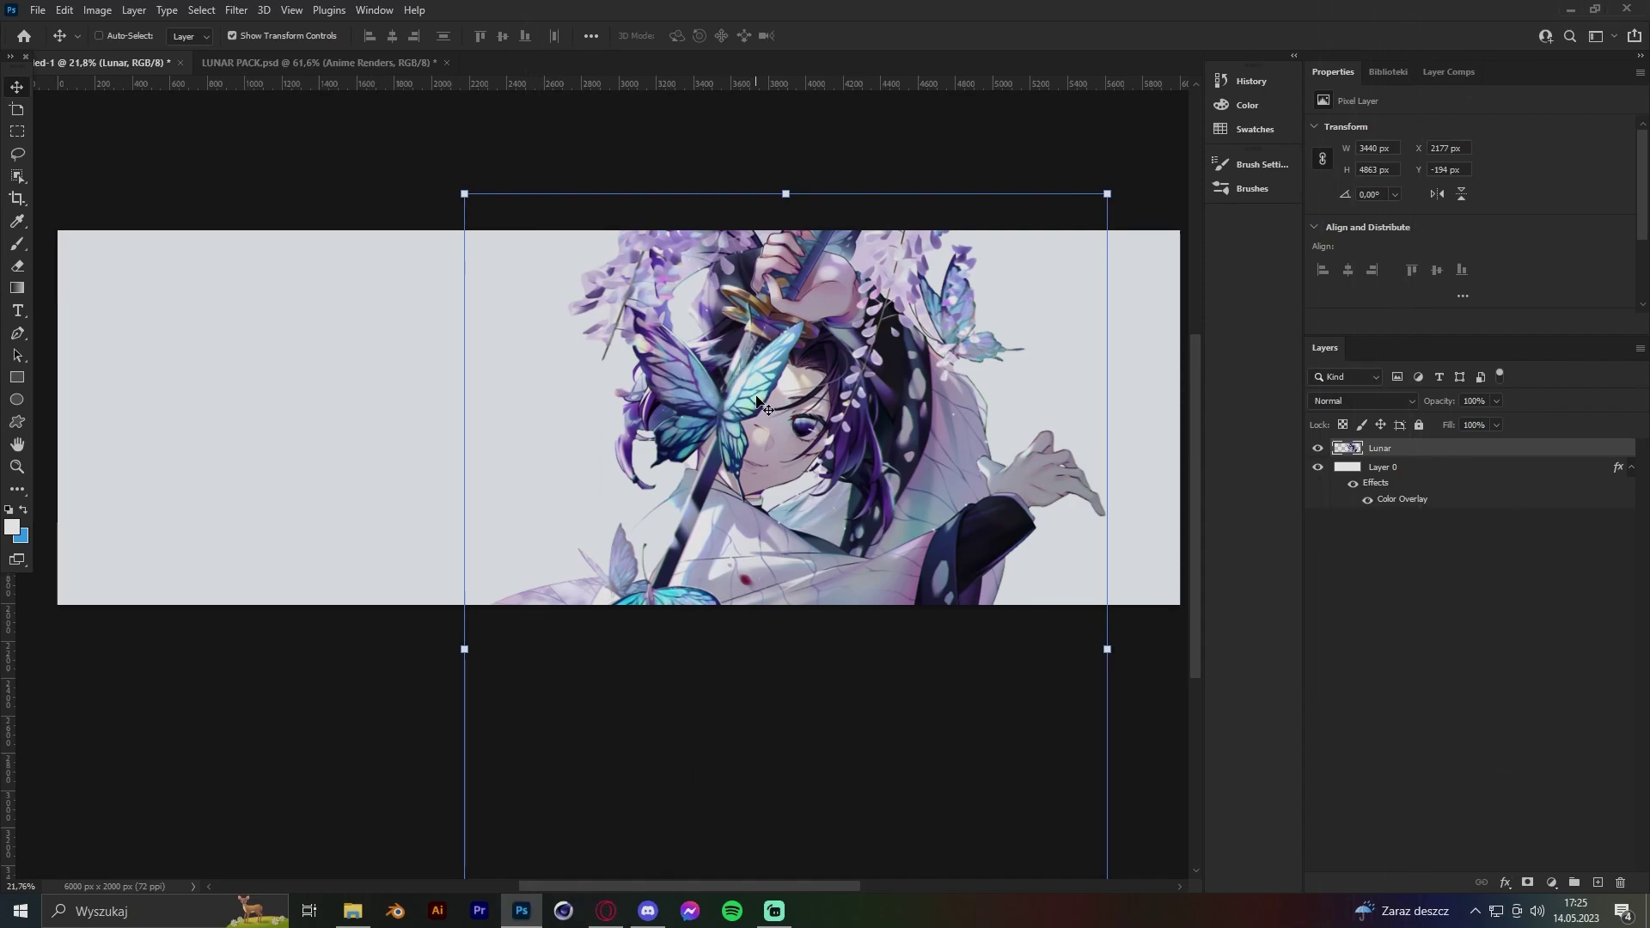
key(t)
click(442, 442)
key(Caps_Lock)
text(Hazz)
key(ctrl+t)
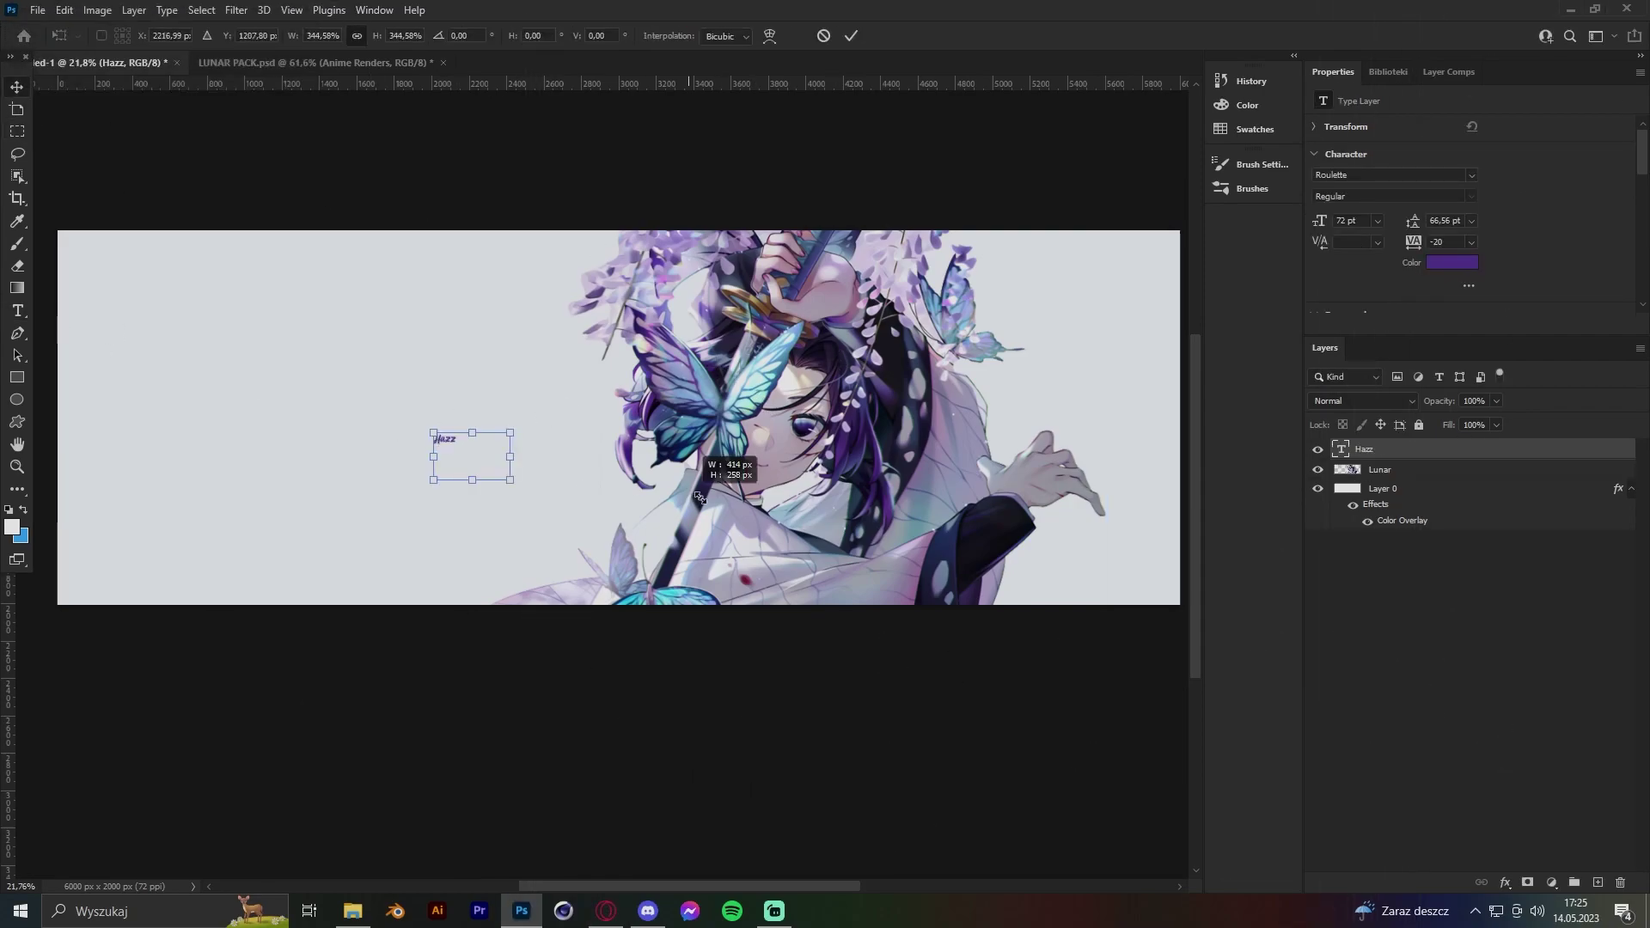
drag(699, 497, 678, 593)
key(Return)
Search the font list and apply the Demon Night font to the Hazz text.
double_click(1340, 448)
click(172, 35)
text(demon sk)
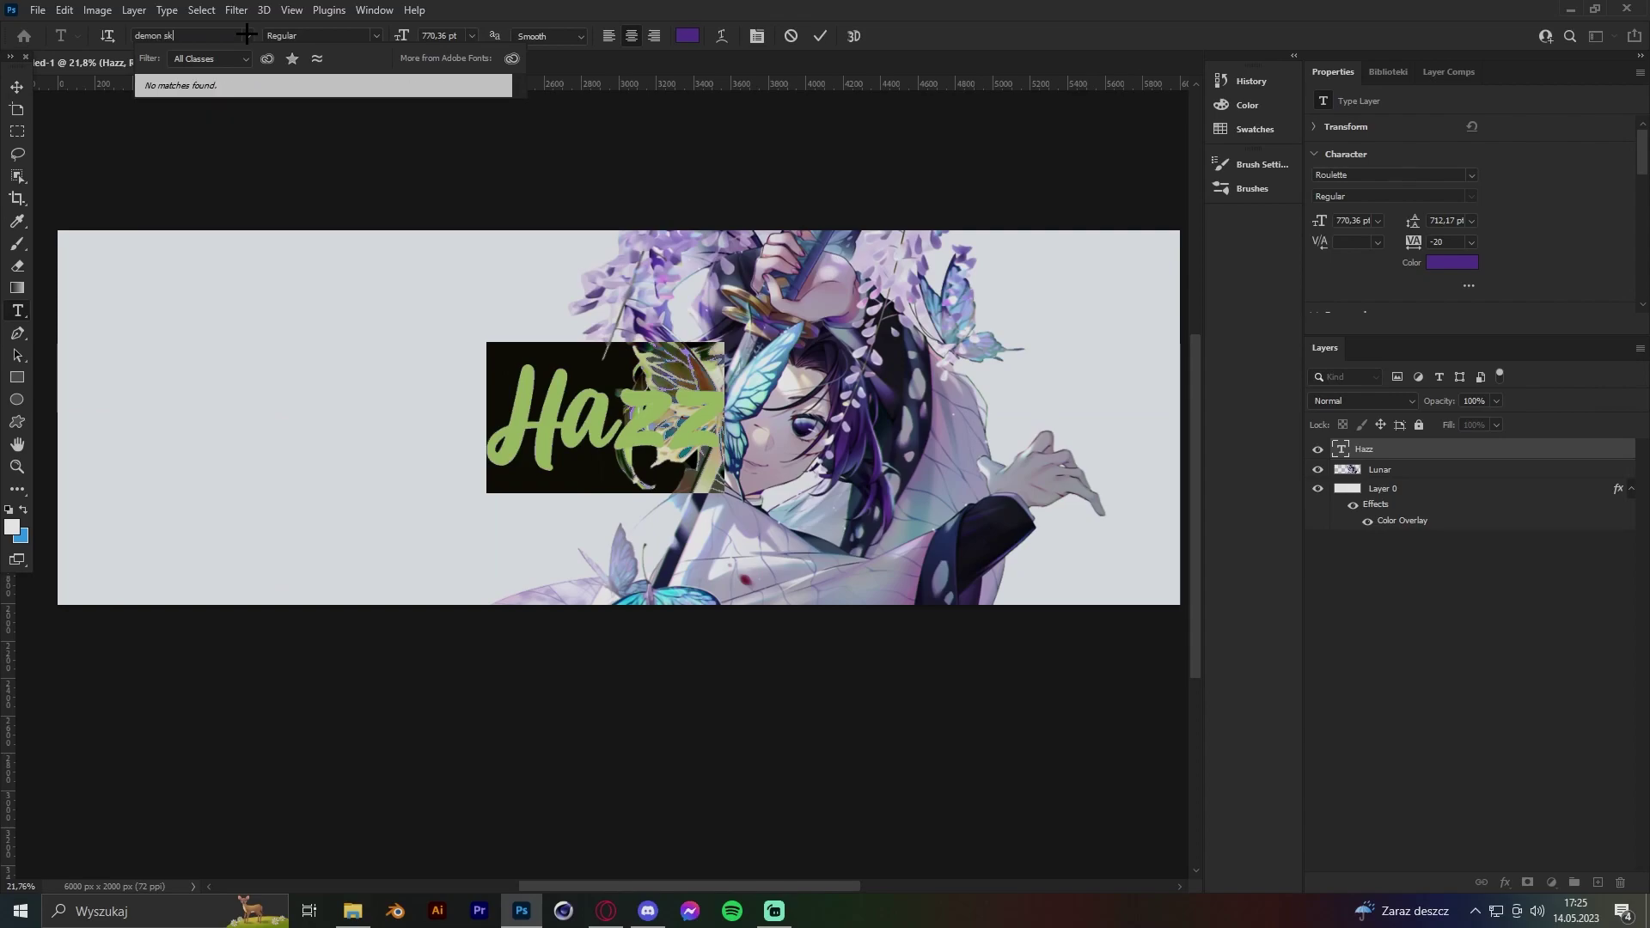
key(Escape)
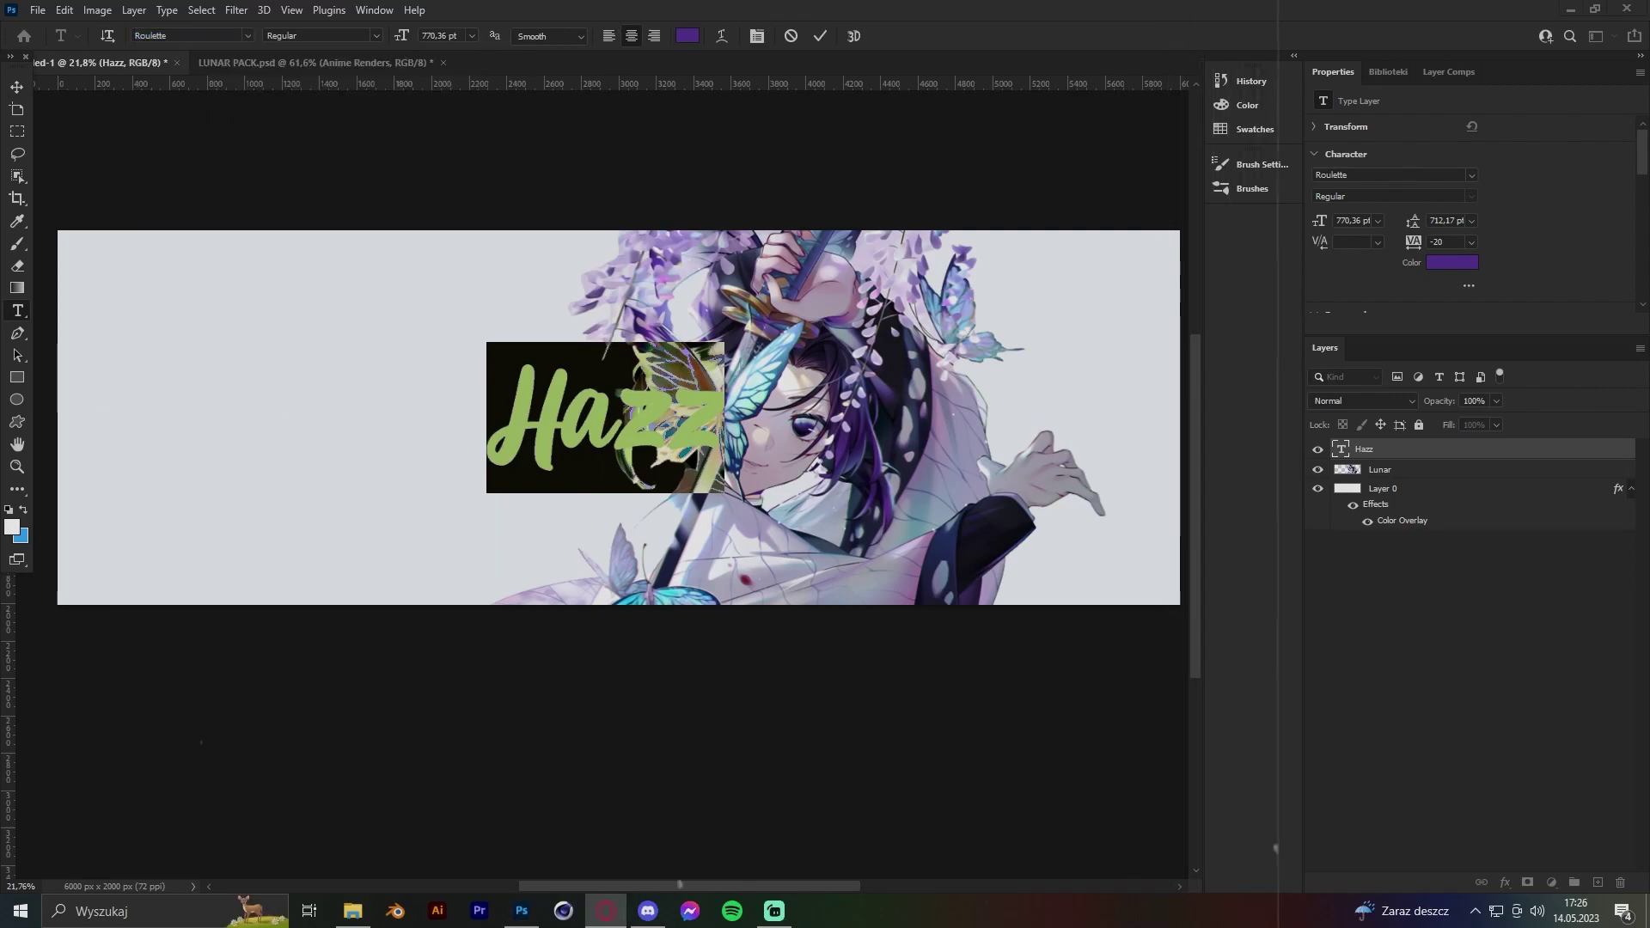
click(172, 35)
text(demon n)
click(247, 77)
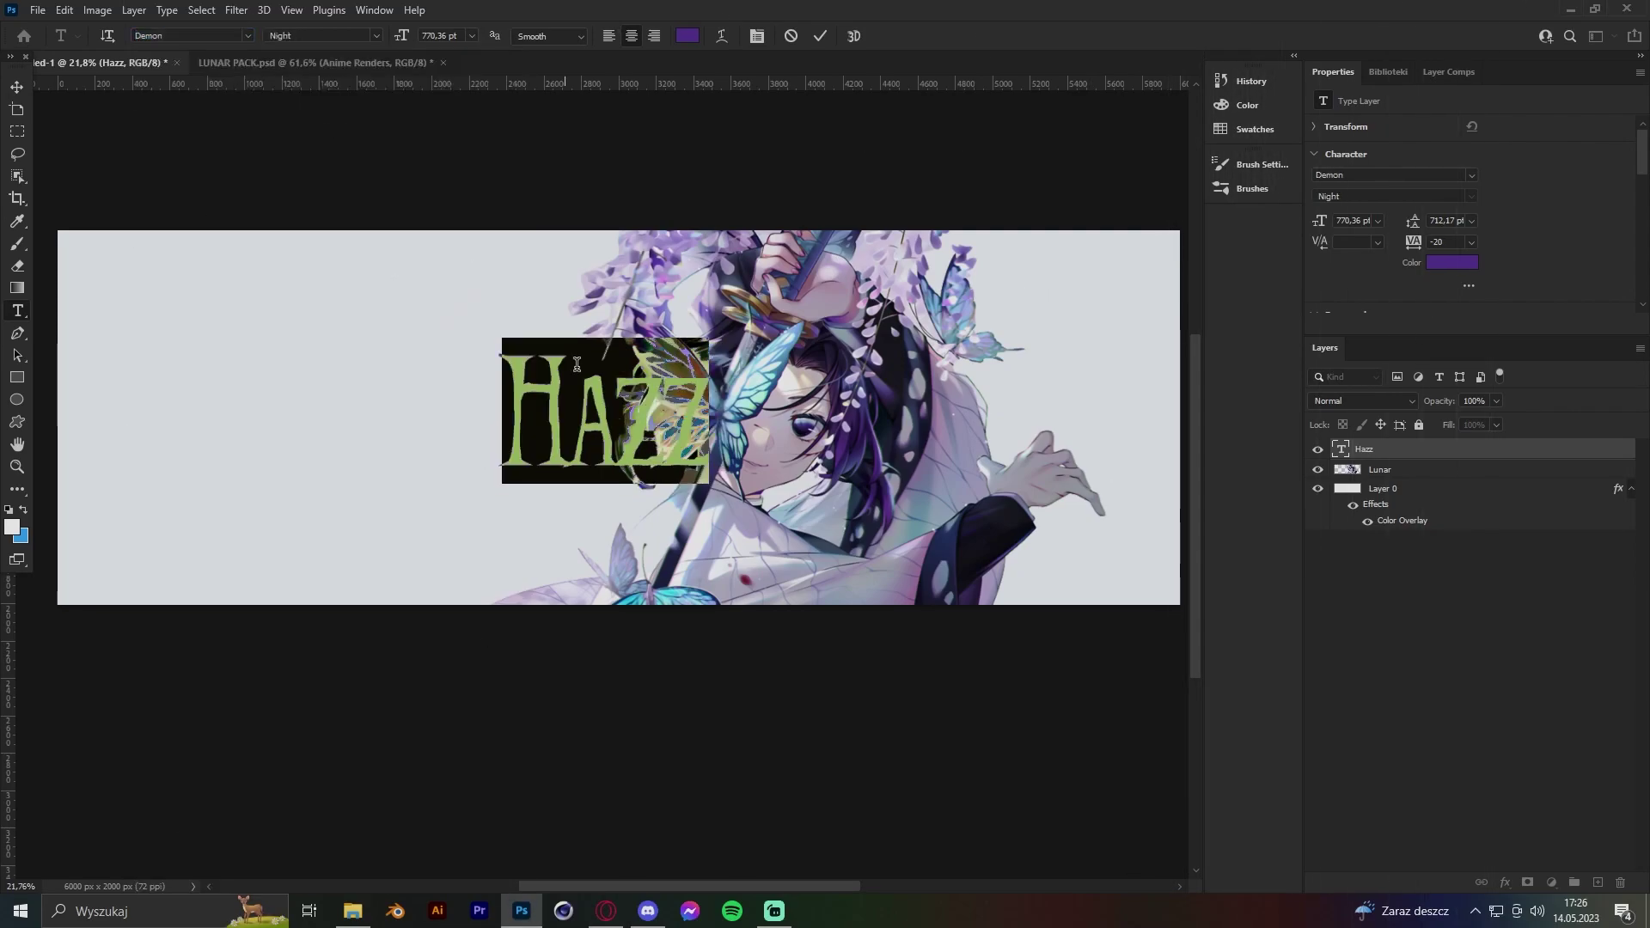
click(527, 375)
Browse the font list and switch the Hazz text to Cotton Butter.
scroll(593, 400, up, 5)
click(172, 35)
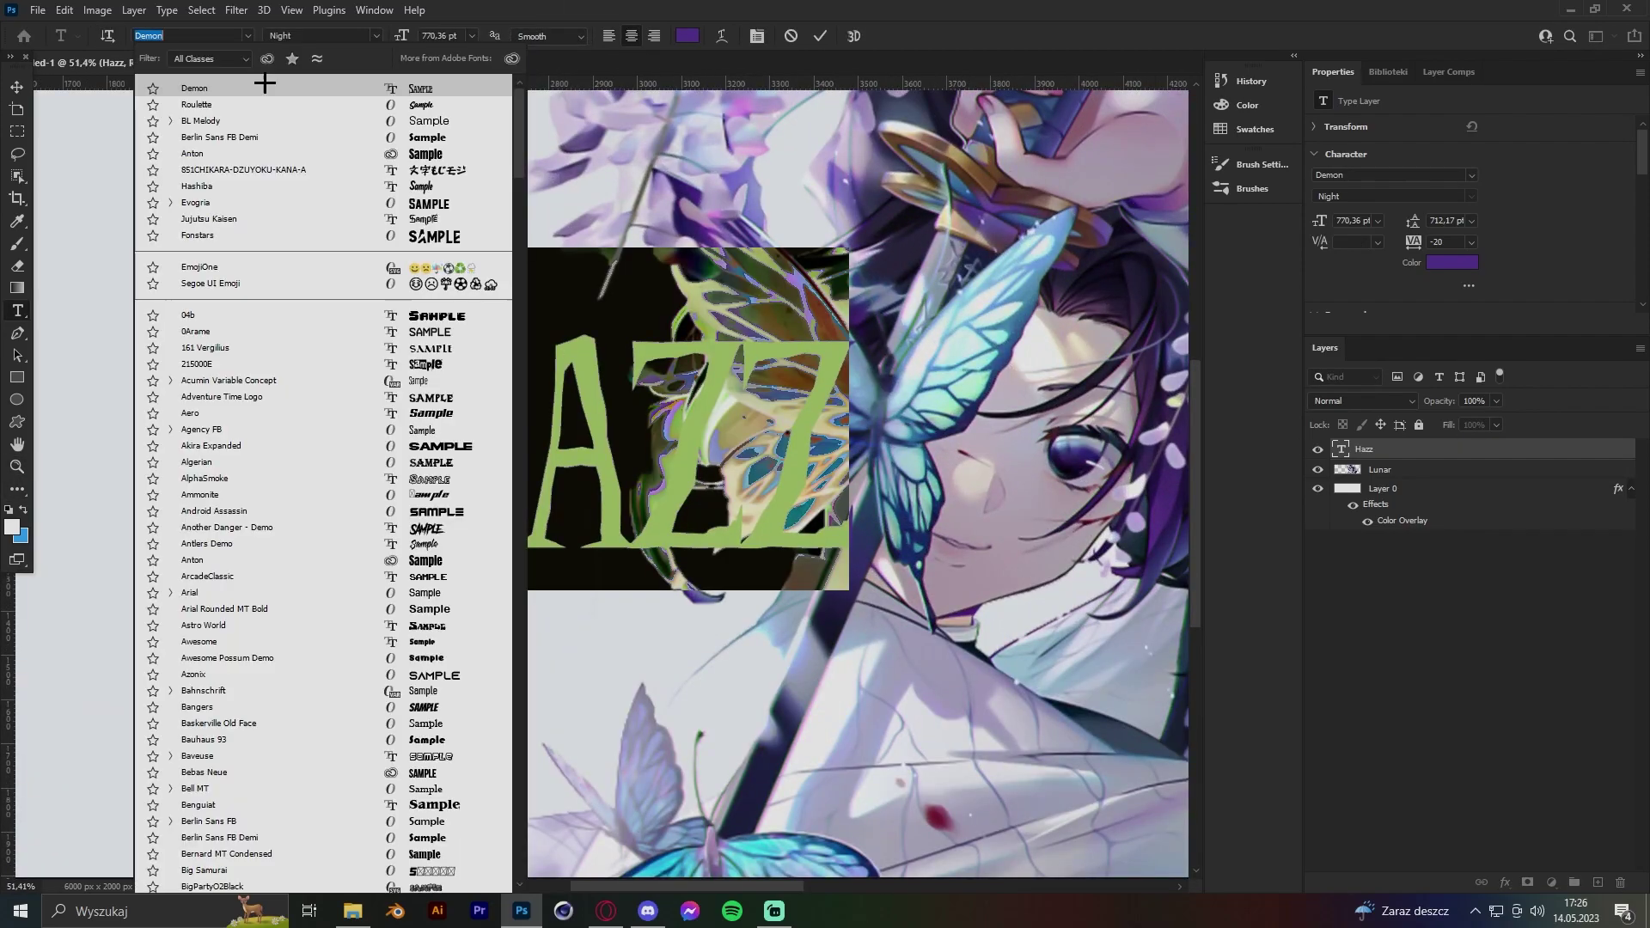
scroll(378, 464, down, 7)
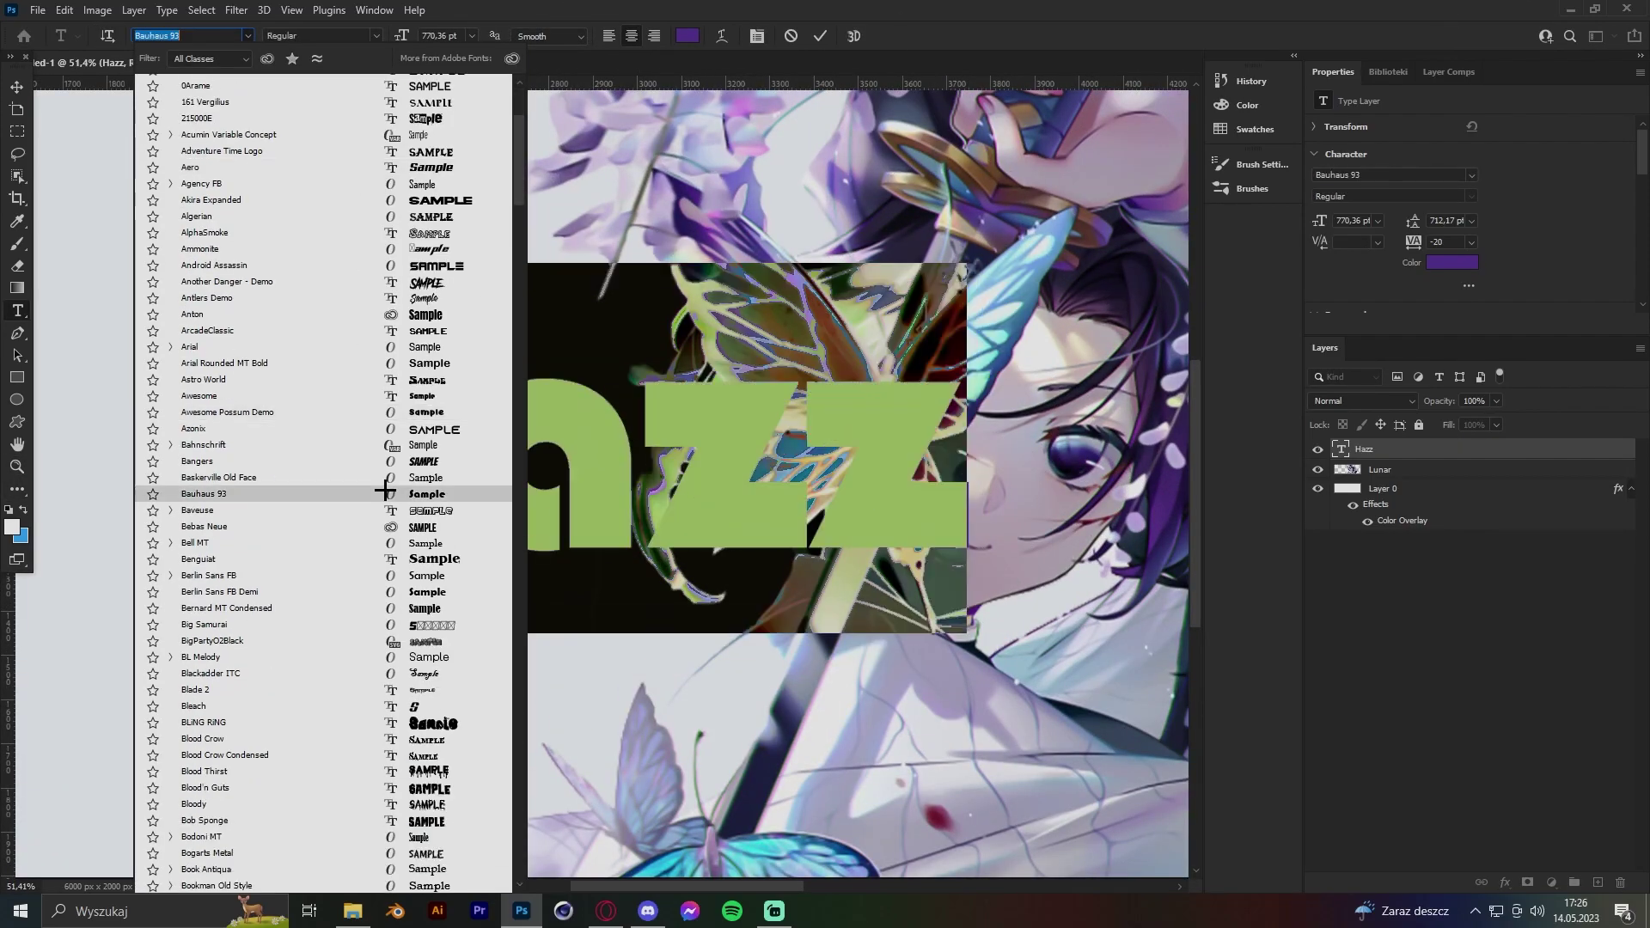
scroll(432, 427, down, 5)
scroll(429, 464, down, 5)
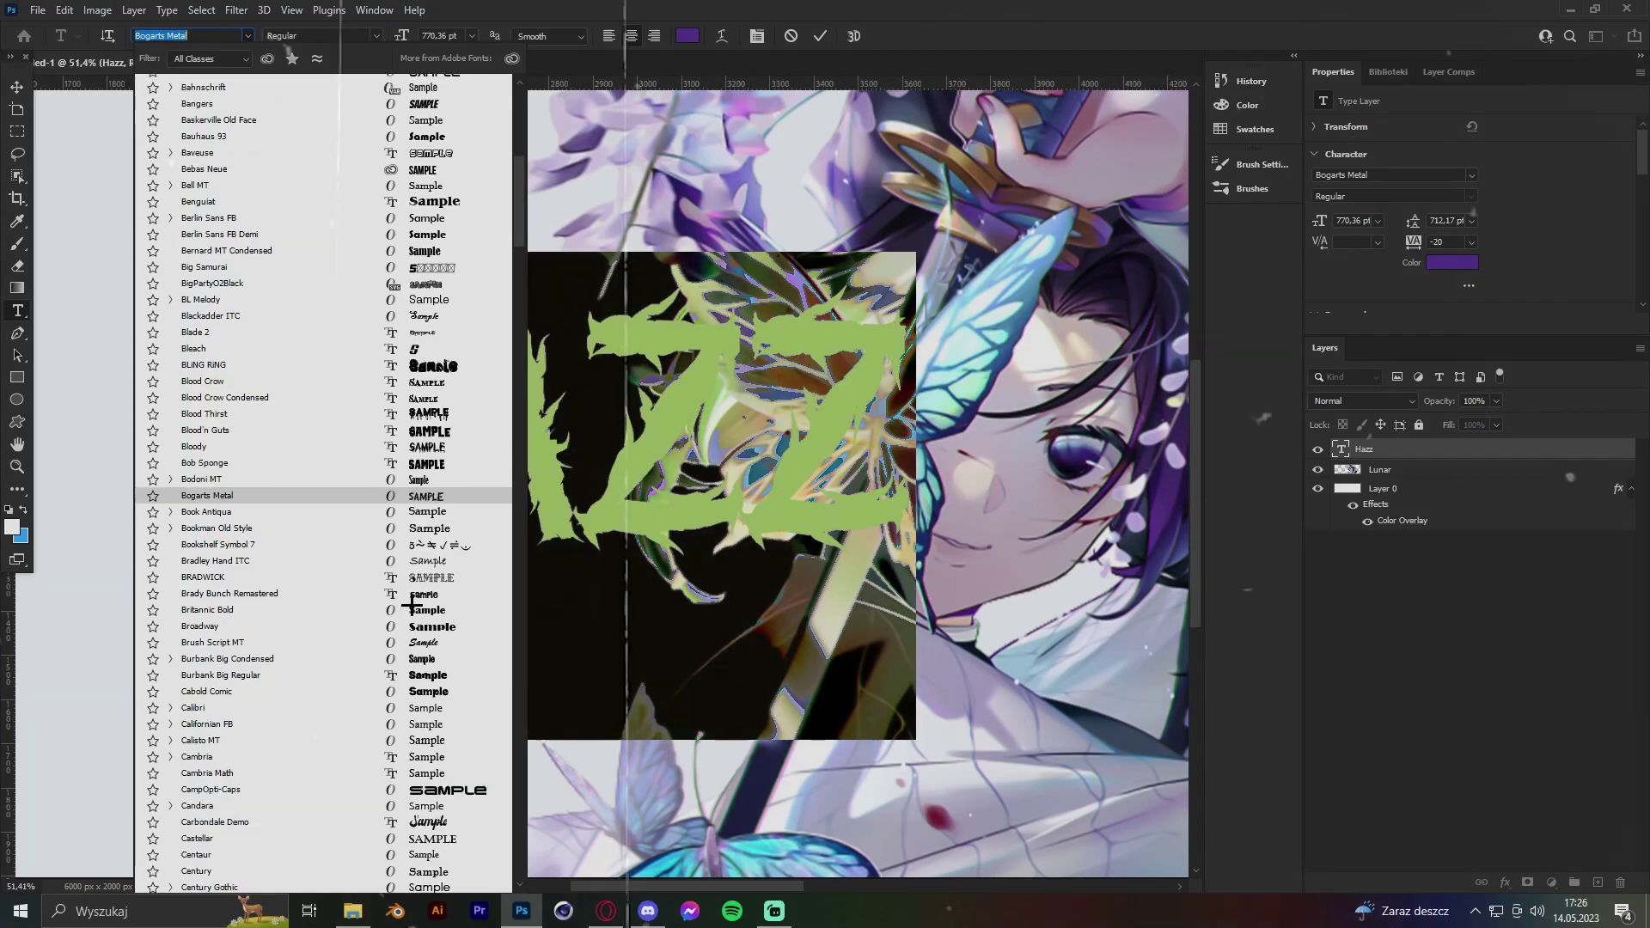
scroll(425, 553, down, 6)
click(207, 720)
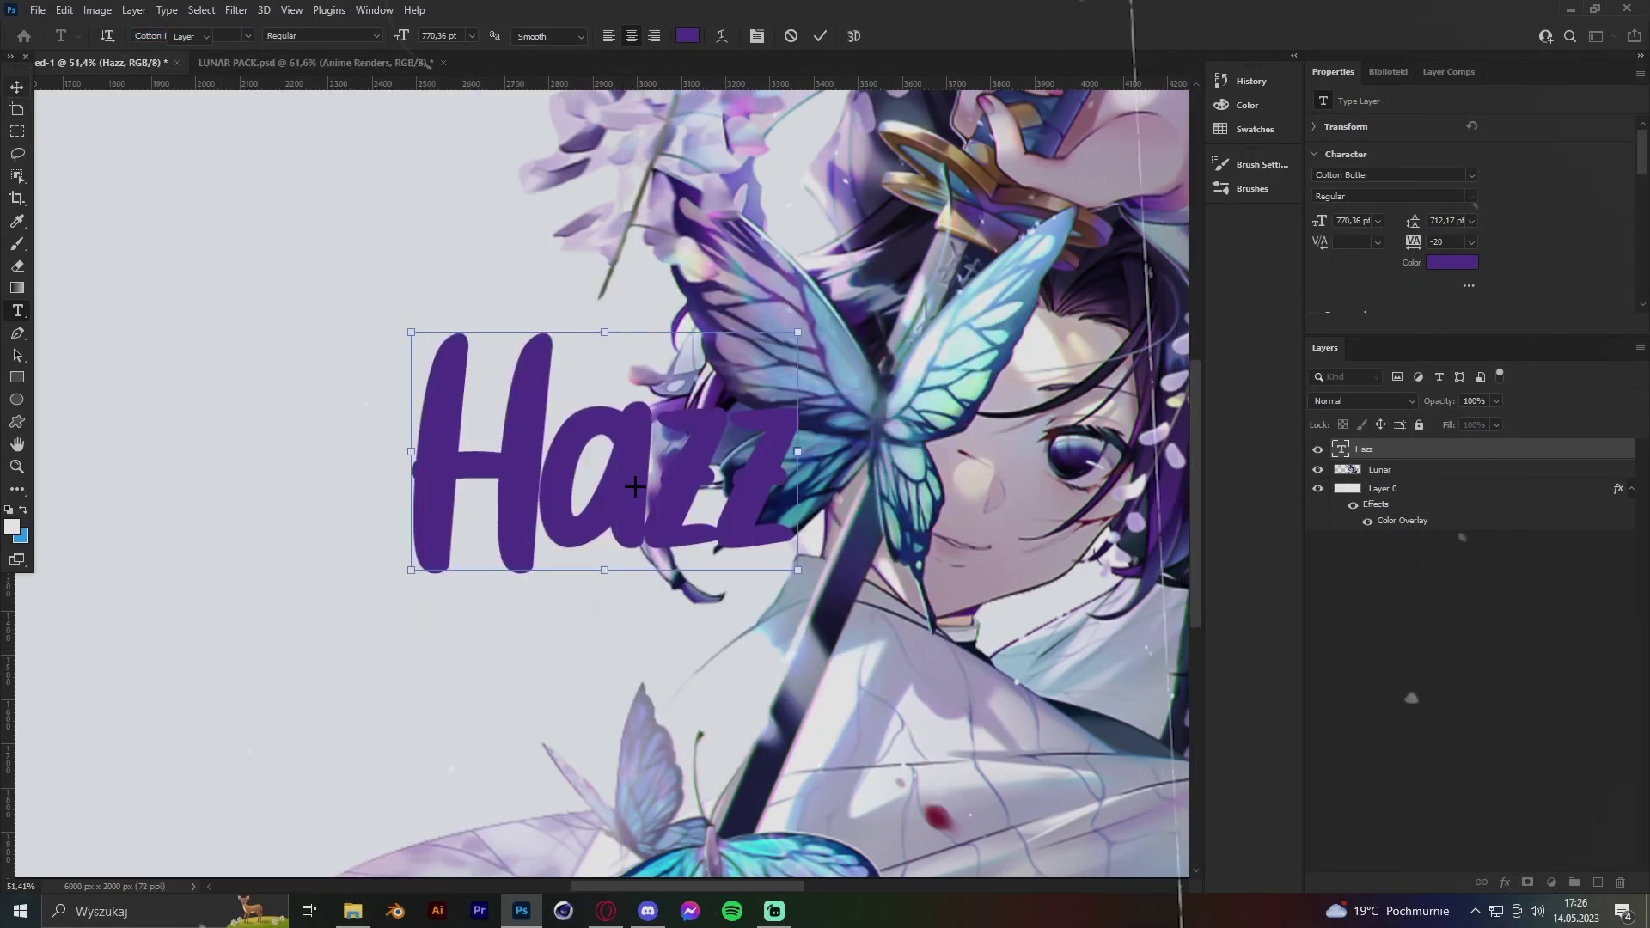
scroll(593, 429, down, 5)
Scale the Hazz text larger and briefly check its layer style settings.
key(ctrl+t)
drag(599, 502, 601, 537)
key(Return)
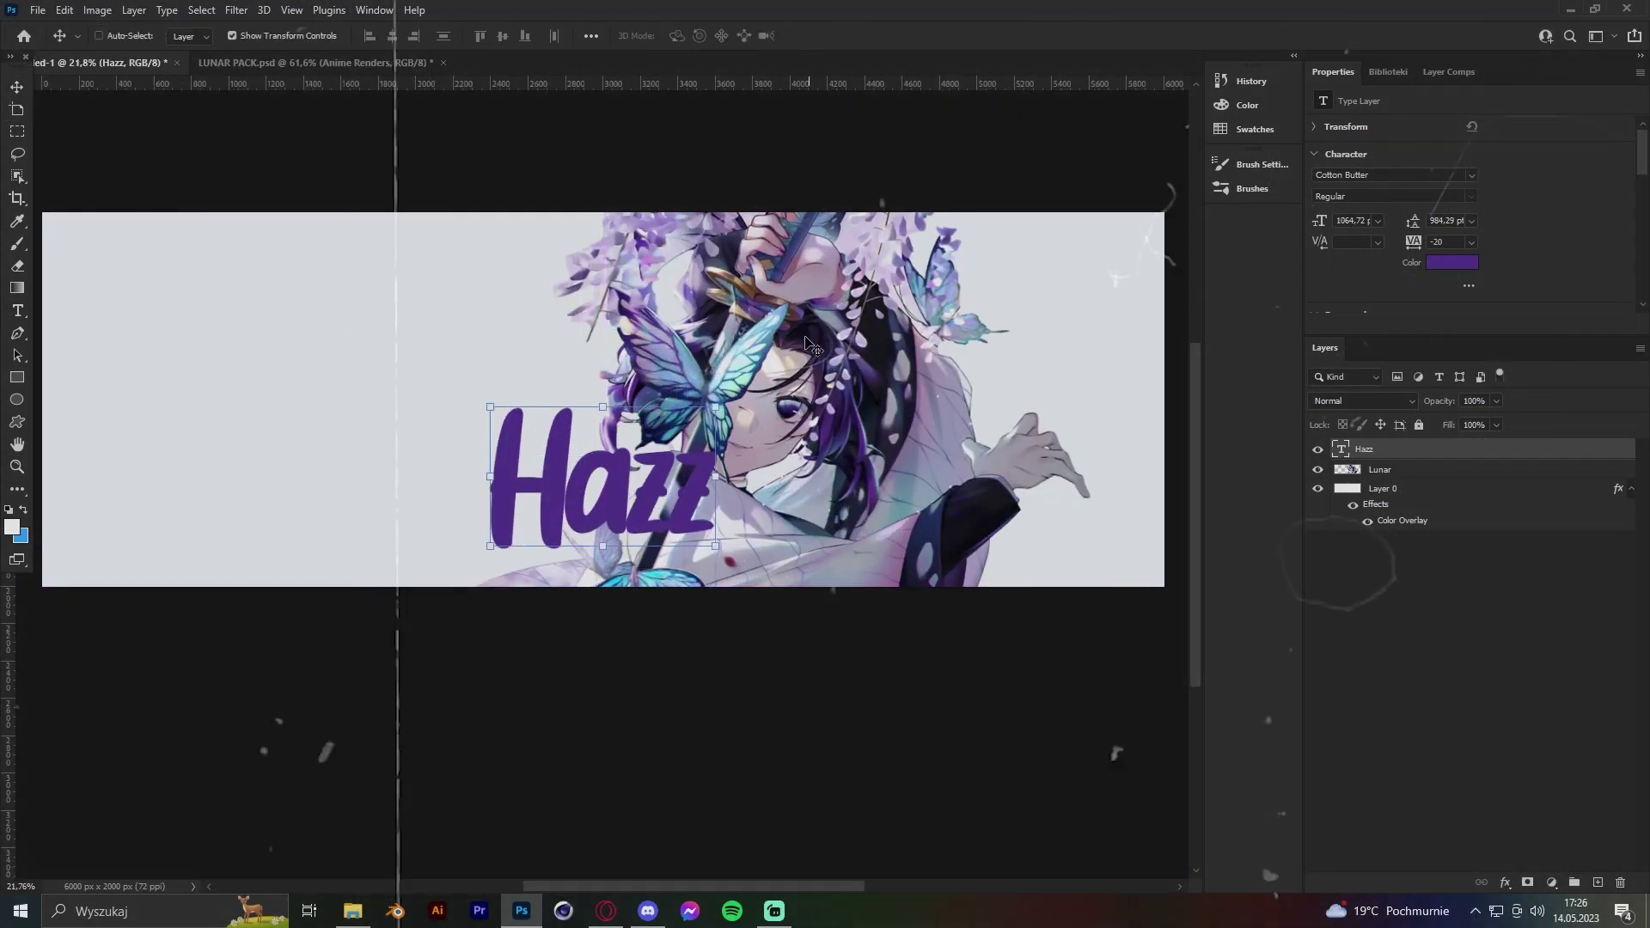
double_click(1545, 448)
key(Escape)
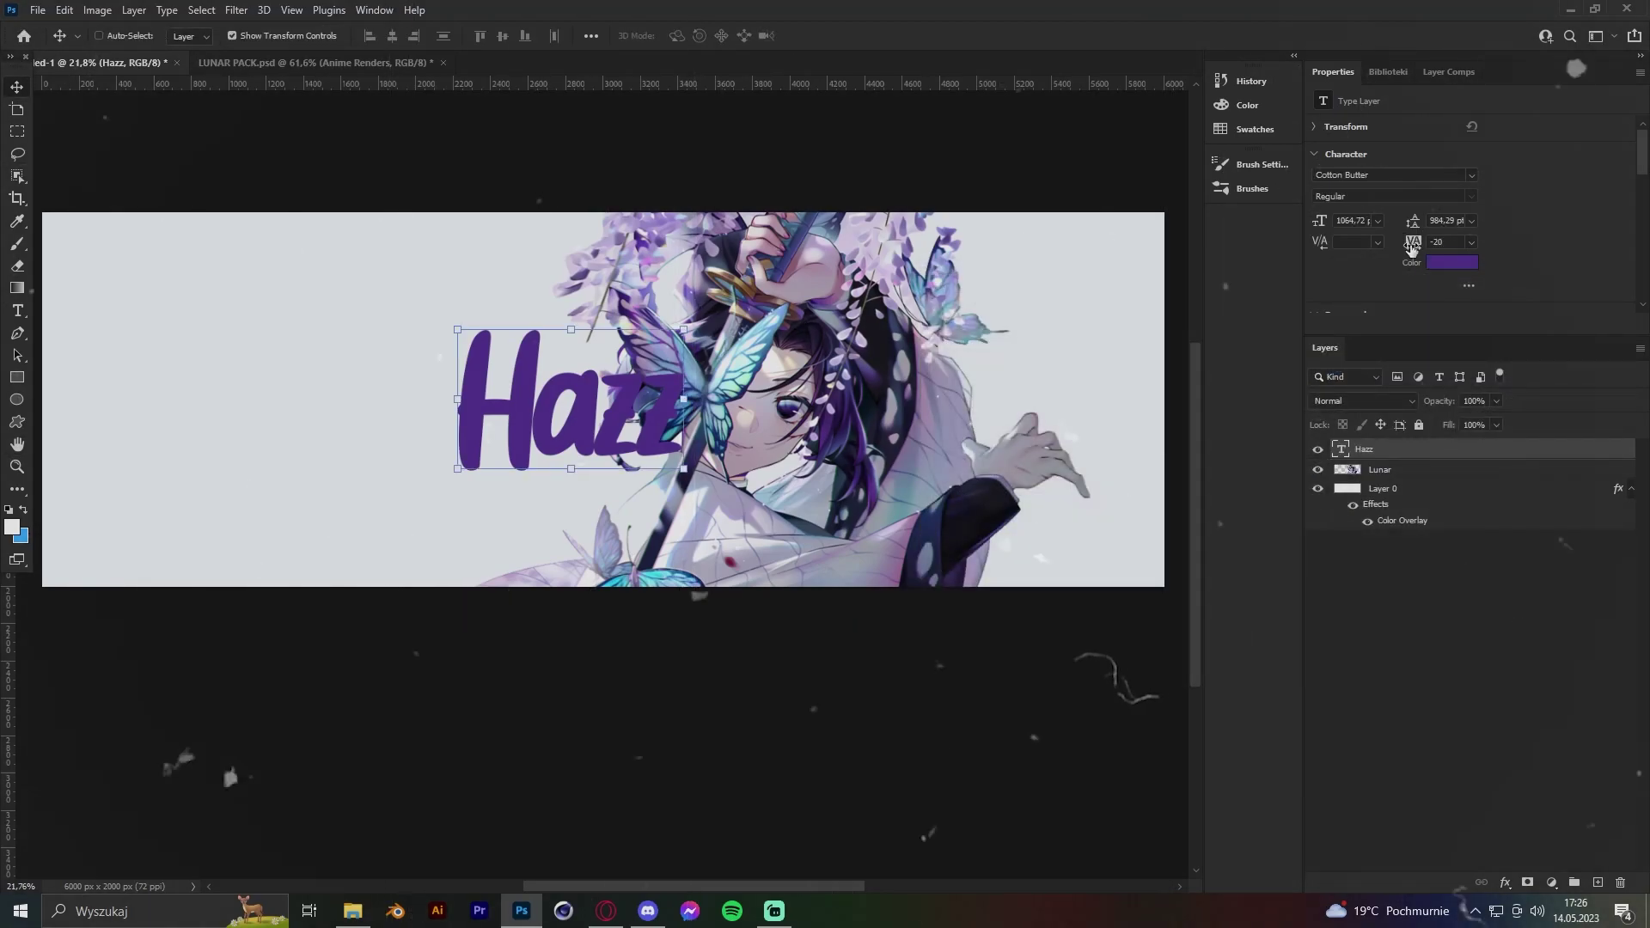
text(0)
Convert the Hazz layer to a smart object and skew it into a slant.
click(64, 9)
right_click(1375, 448)
click(1362, 328)
click(64, 9)
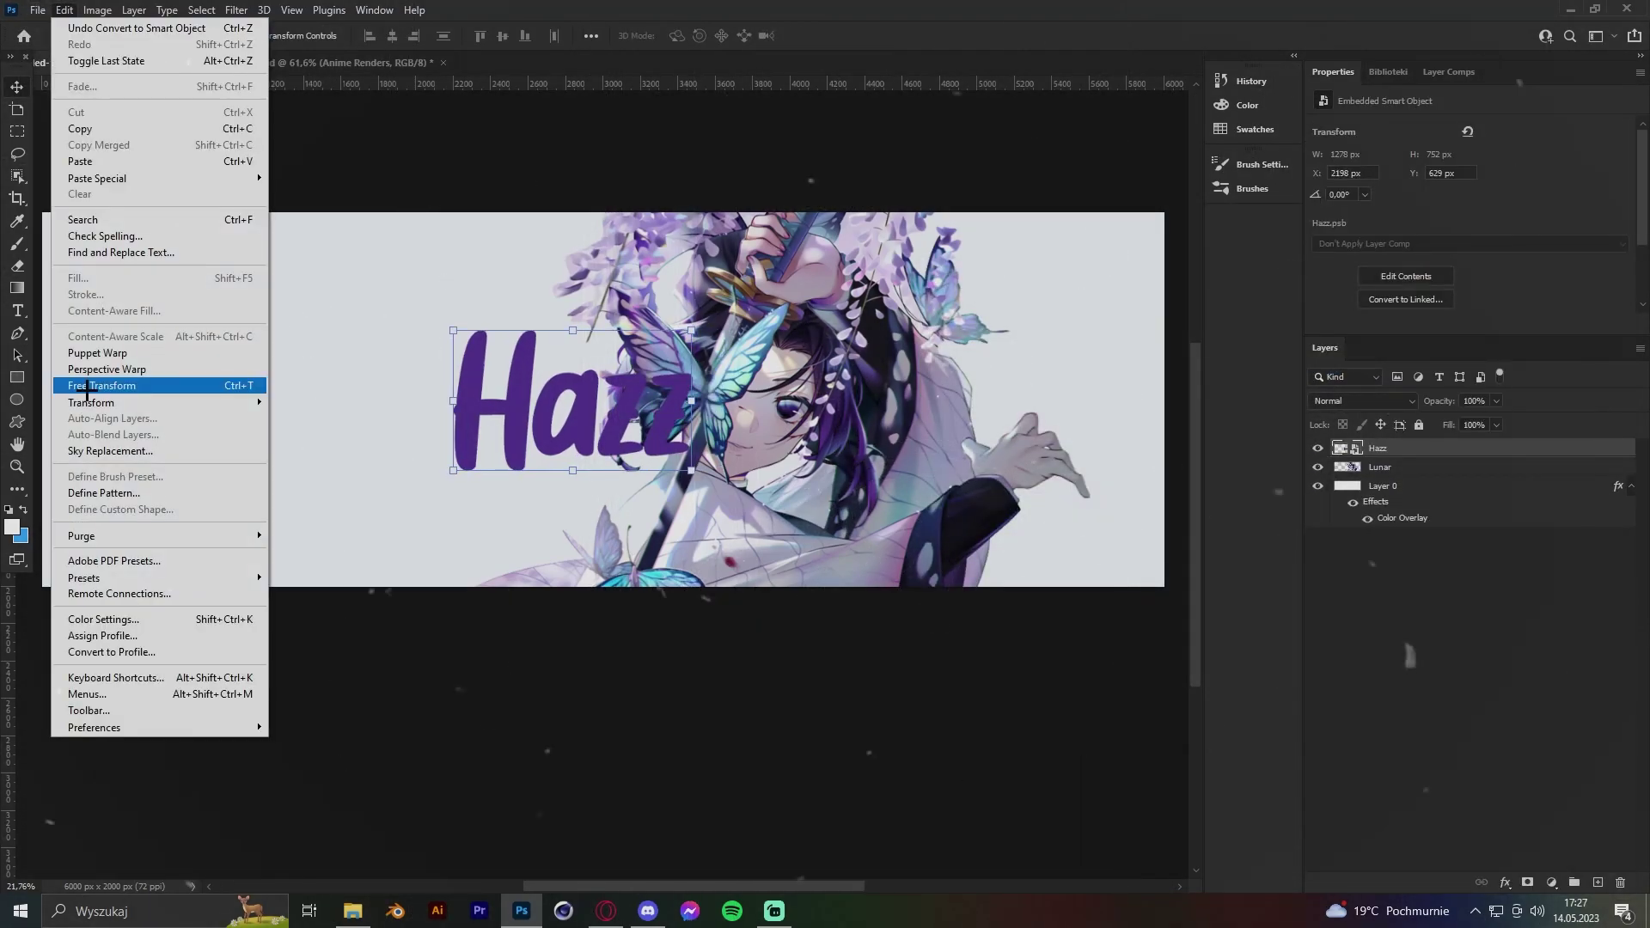
click(301, 720)
click(65, 9)
click(301, 720)
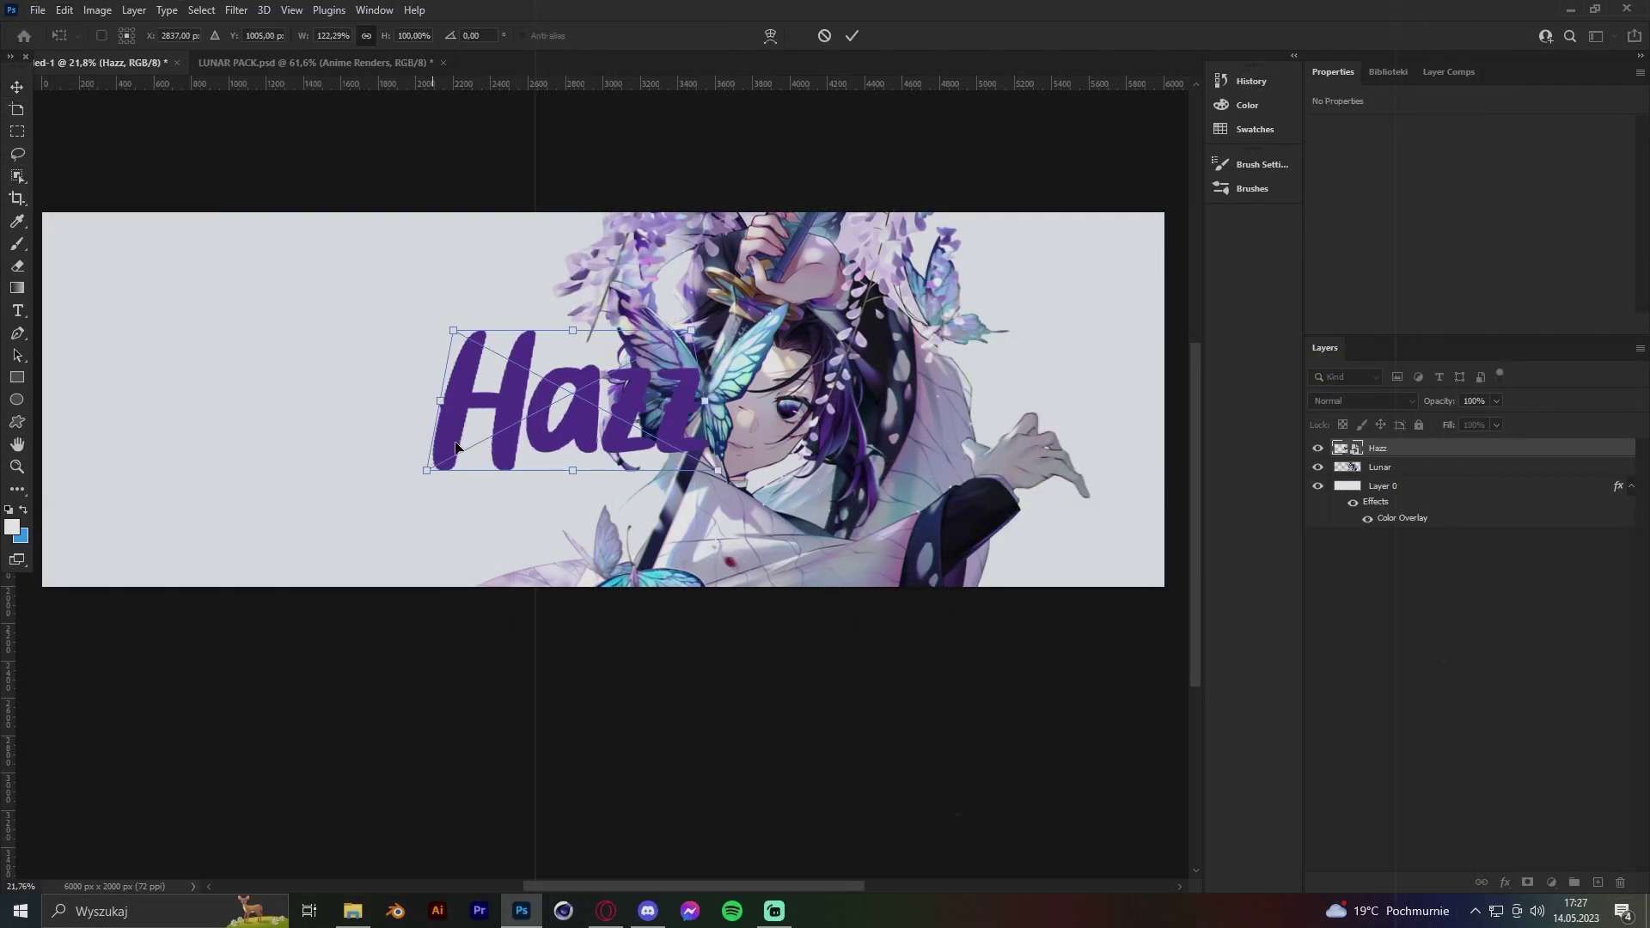
drag(682, 270, 697, 270)
scroll(575, 408, up, 3)
Add a purple outline and a pale grey-blue tint to the Hazz letters.
double_click(1410, 448)
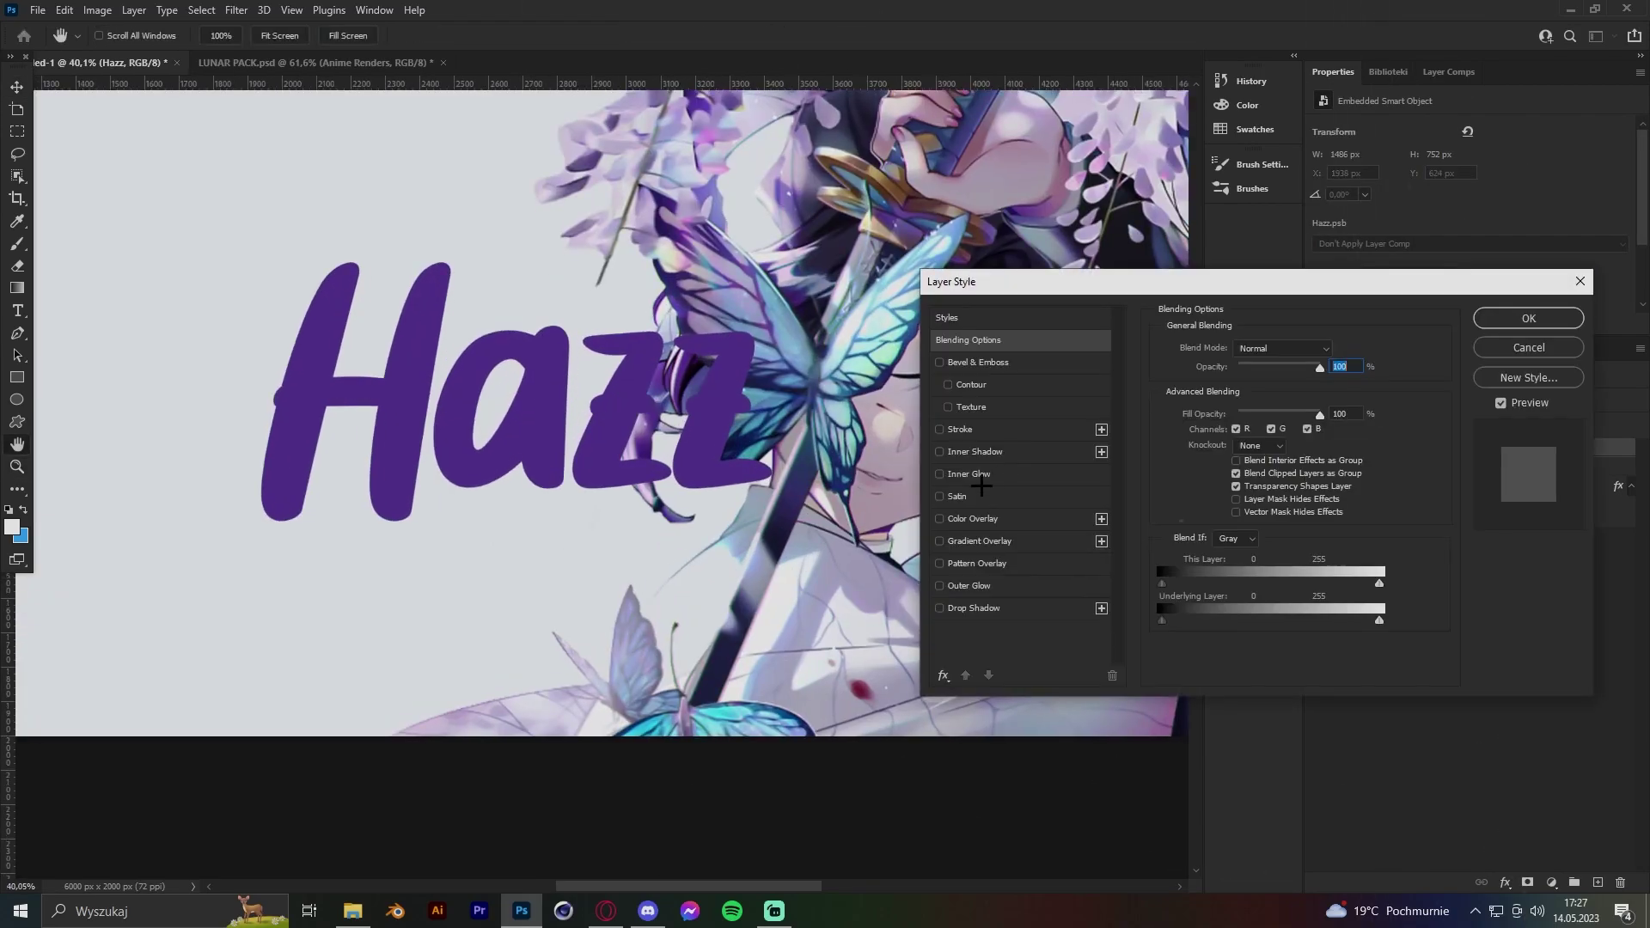
click(939, 518)
click(939, 429)
click(1199, 474)
click(1157, 594)
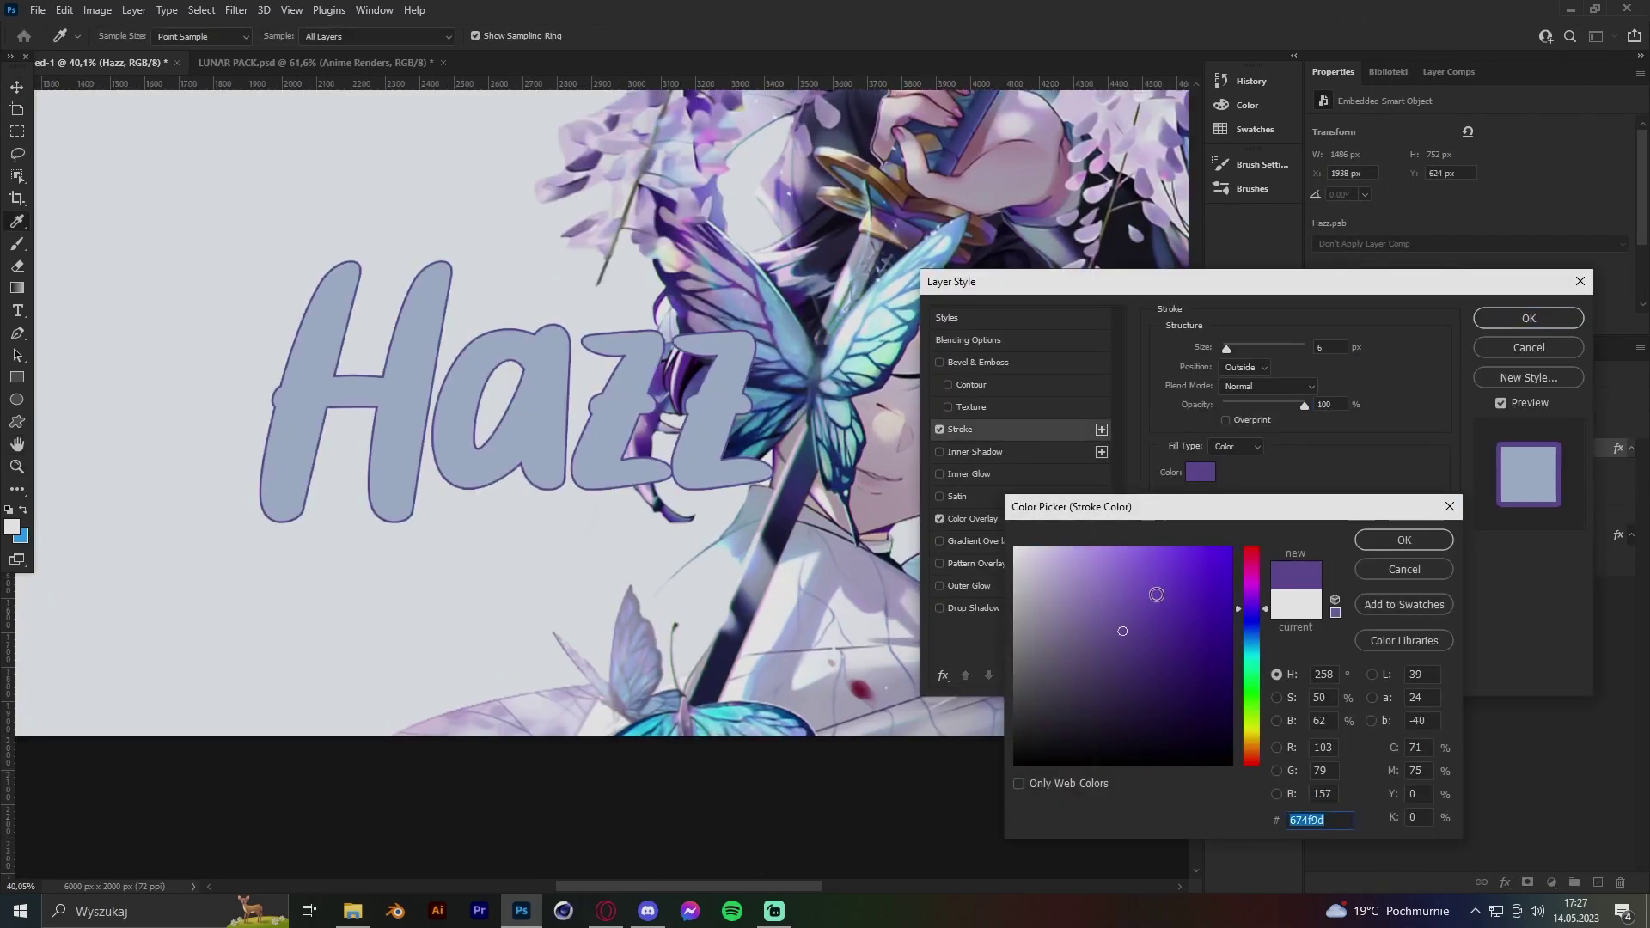
click(1400, 508)
Enable a drop shadow and add a grey-blue inner glow sampled from the canvas.
click(974, 607)
click(939, 473)
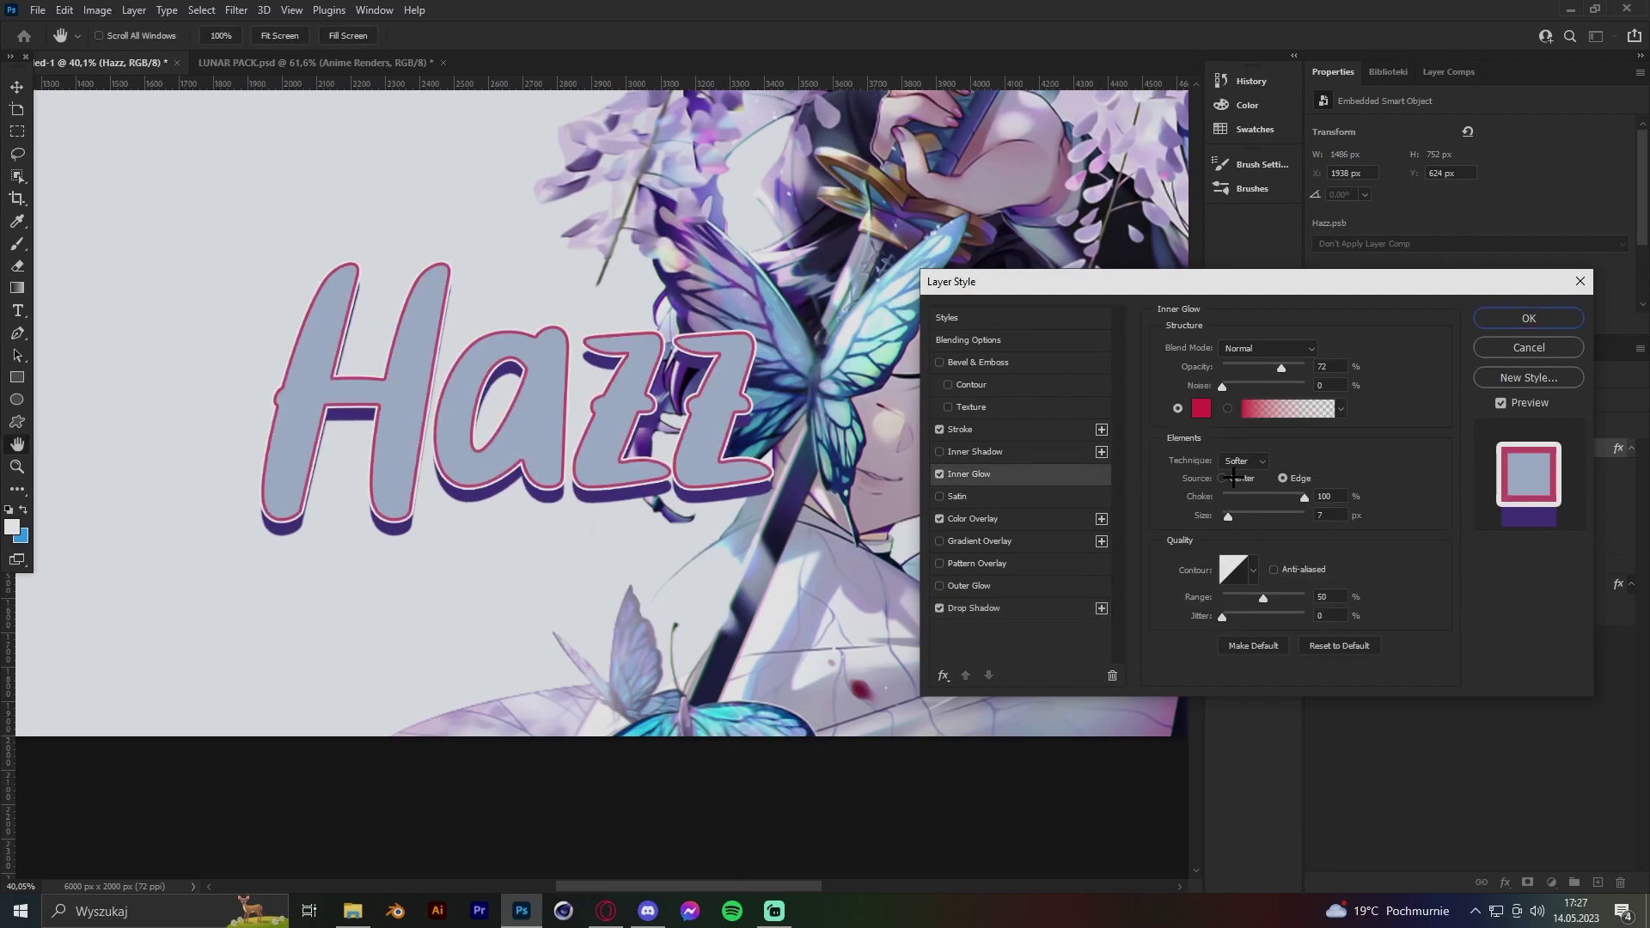
click(1201, 408)
click(667, 335)
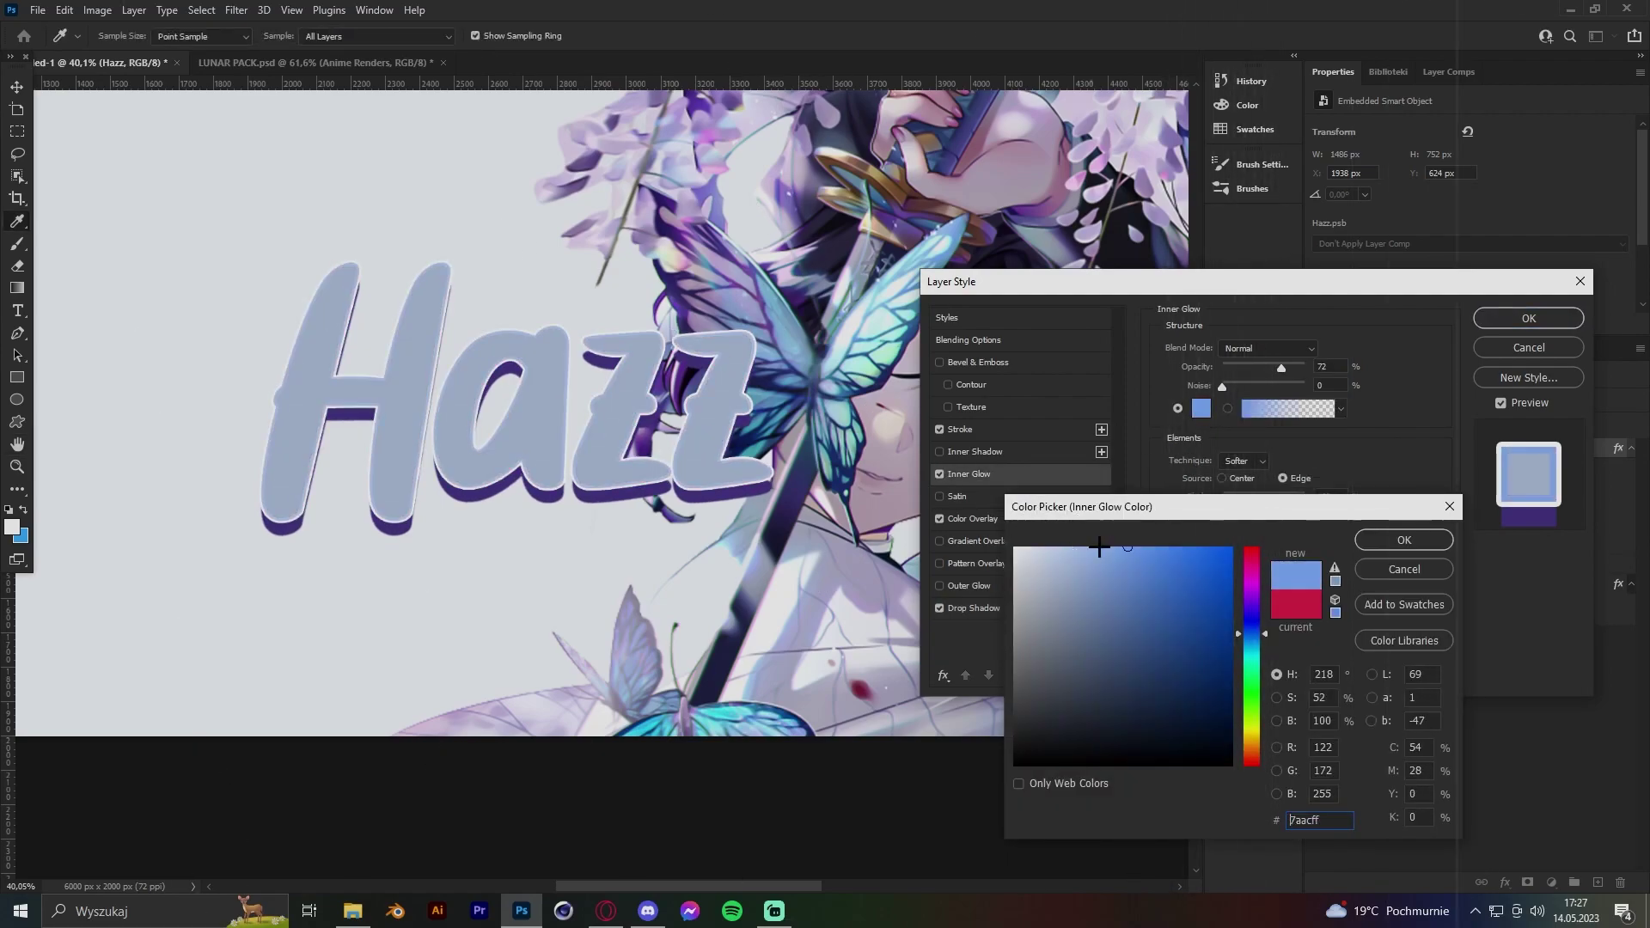
drag(1100, 550, 1084, 607)
click(1389, 539)
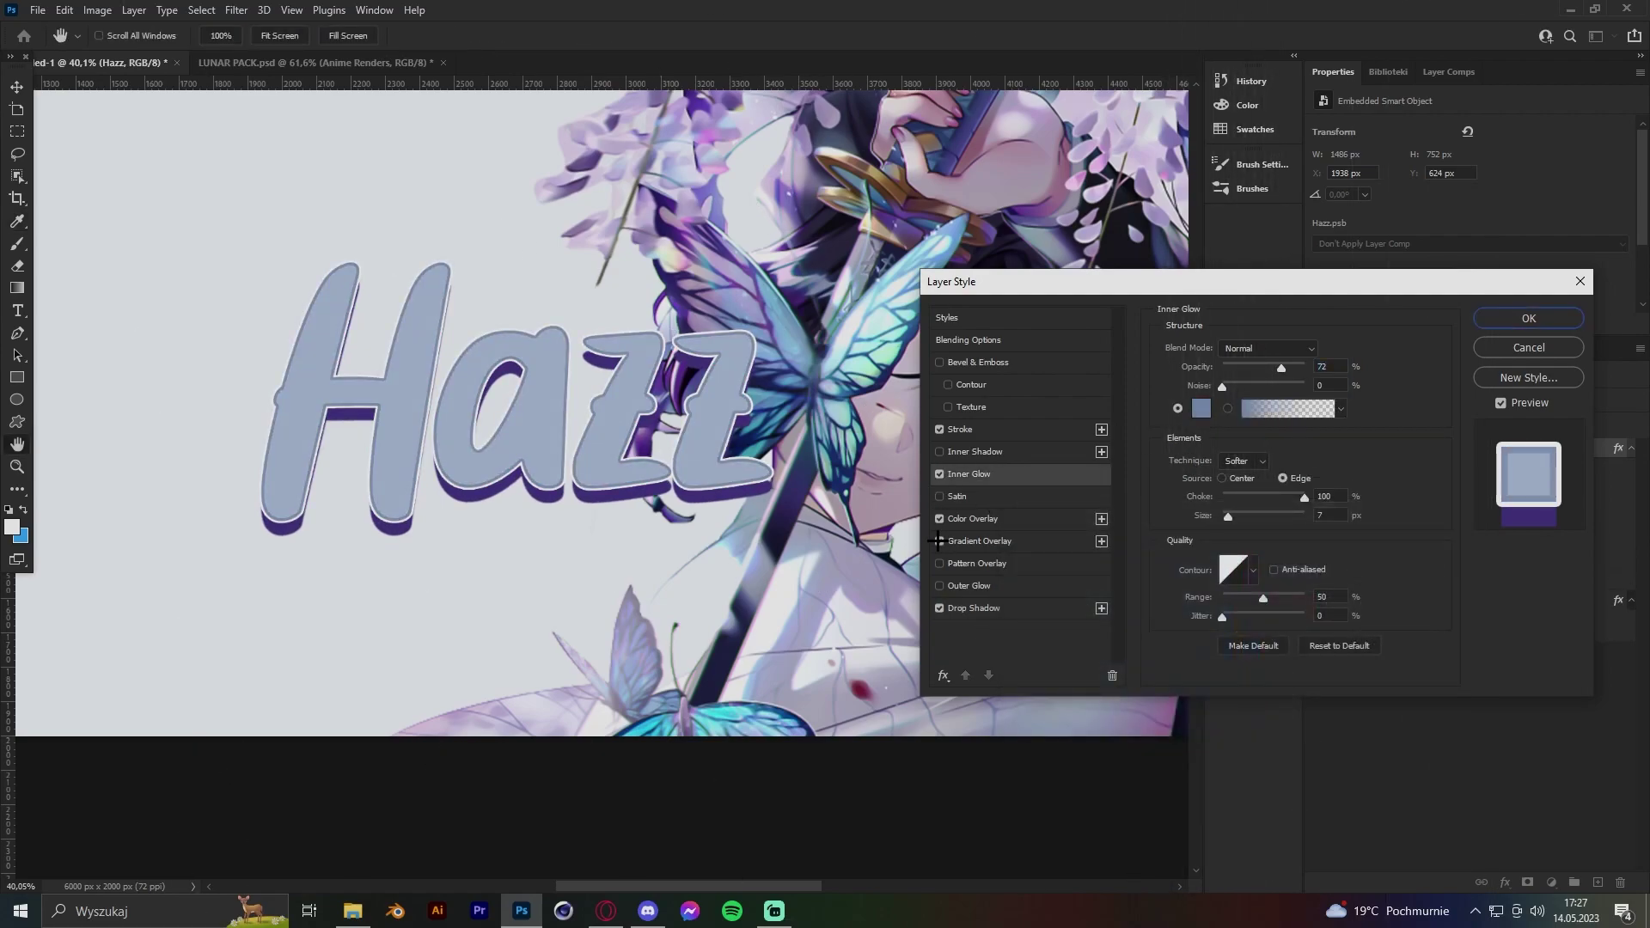
Replace the tint with a -90° gradient overlay and add a normal-blend inner shadow pushed lower.
click(939, 518)
click(939, 540)
text(-90)
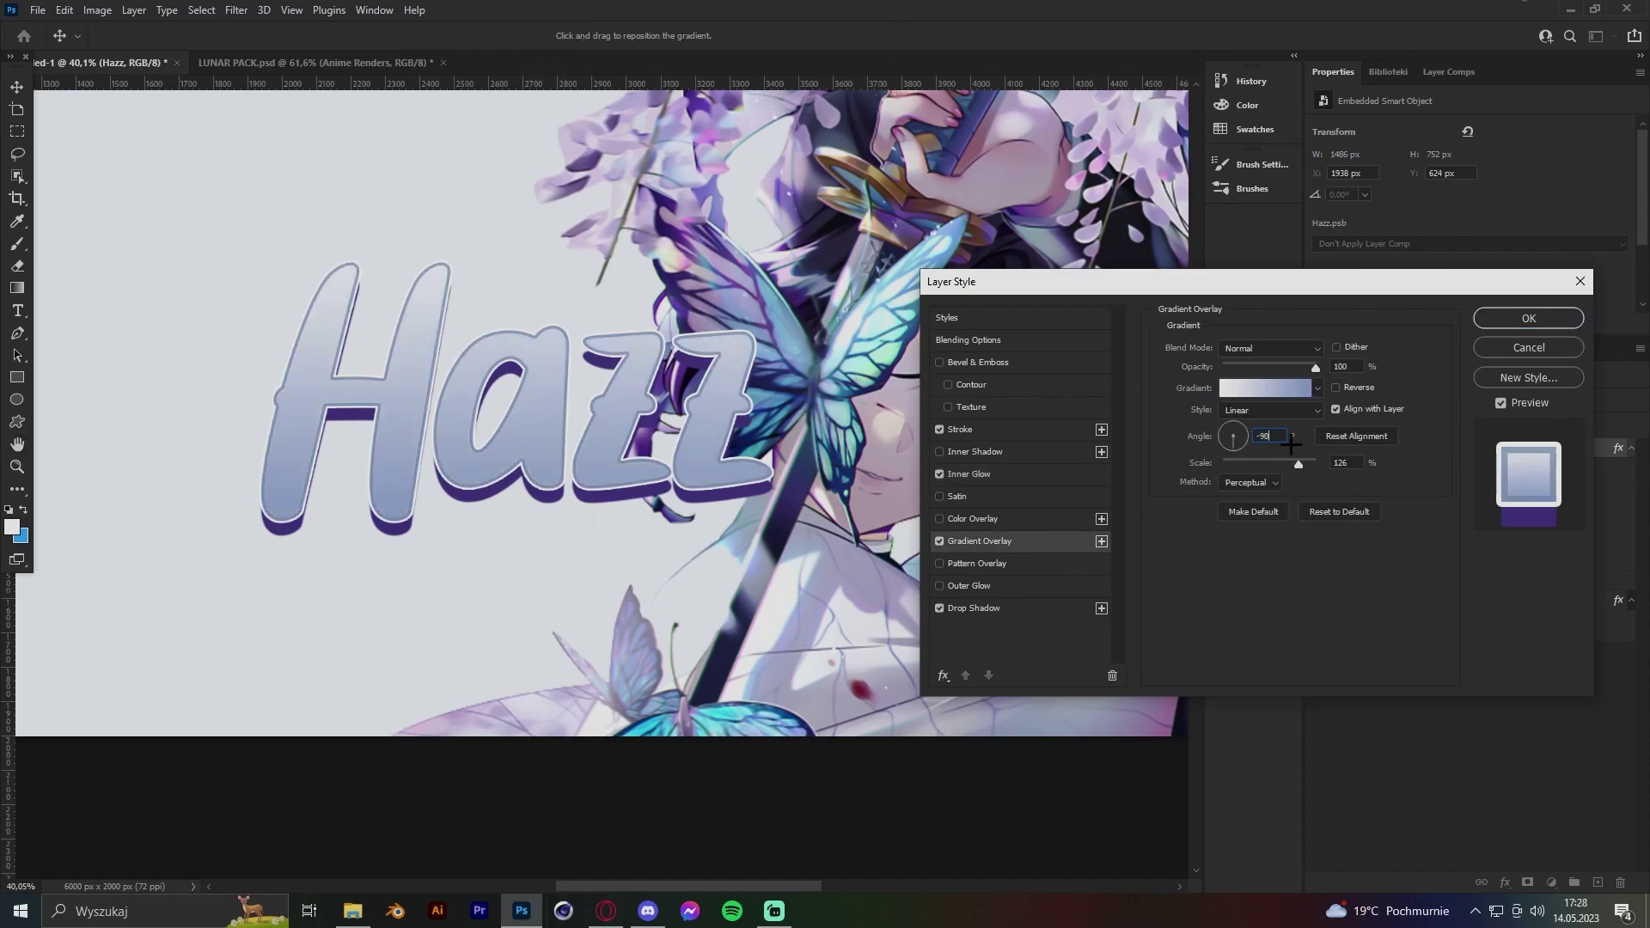
click(974, 451)
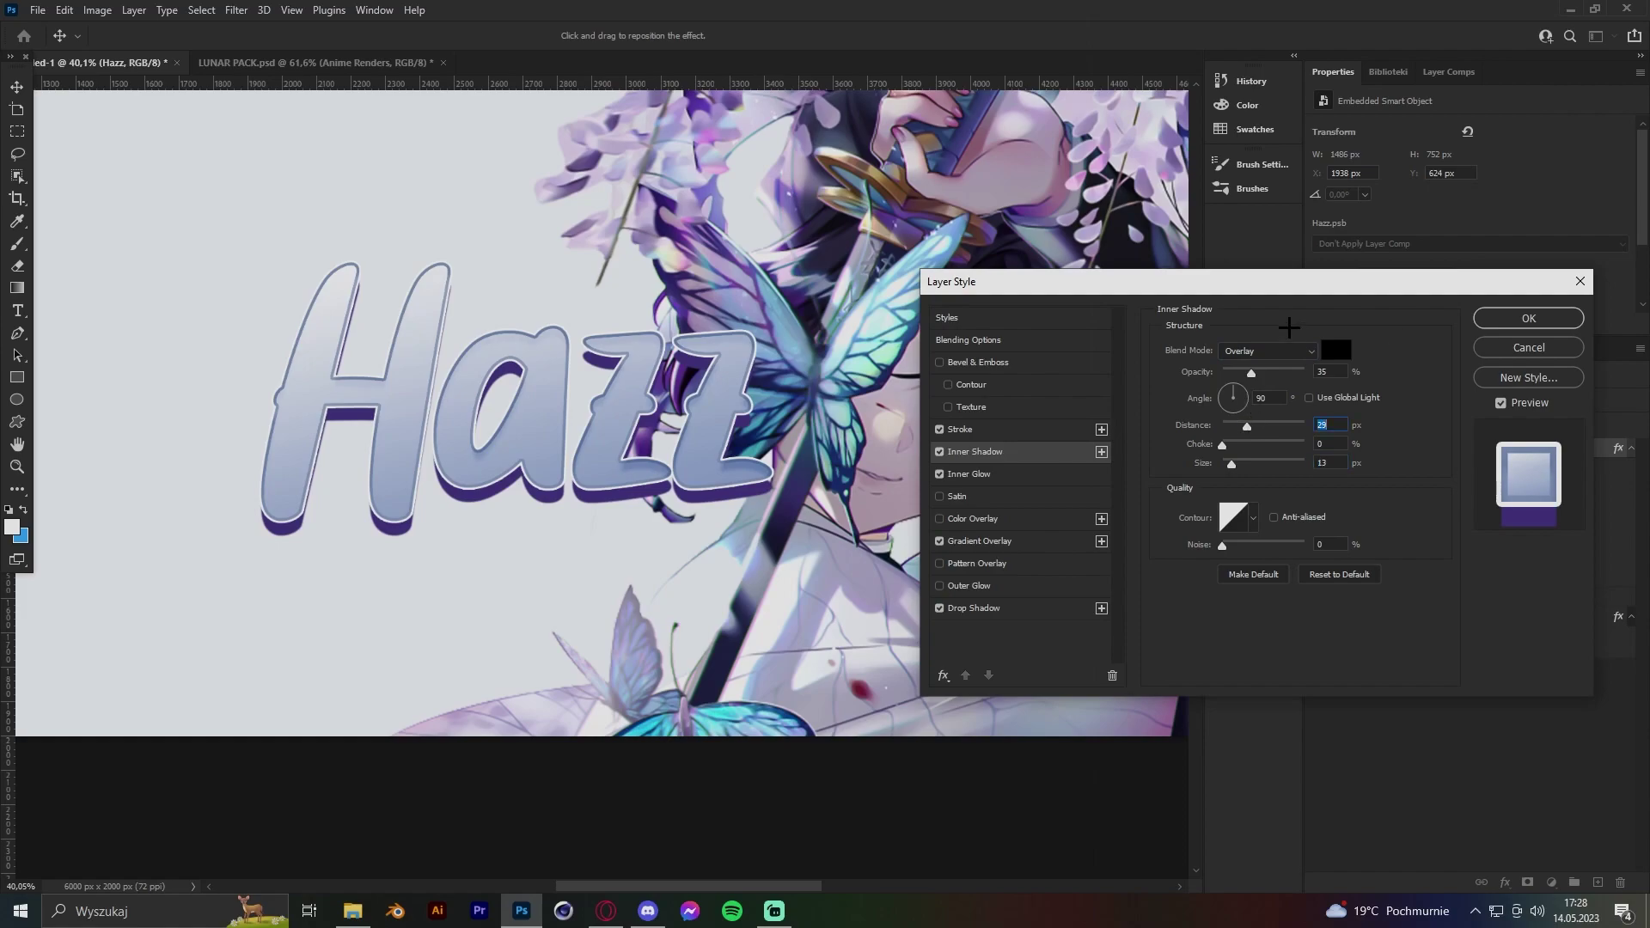
click(1335, 350)
click(1020, 553)
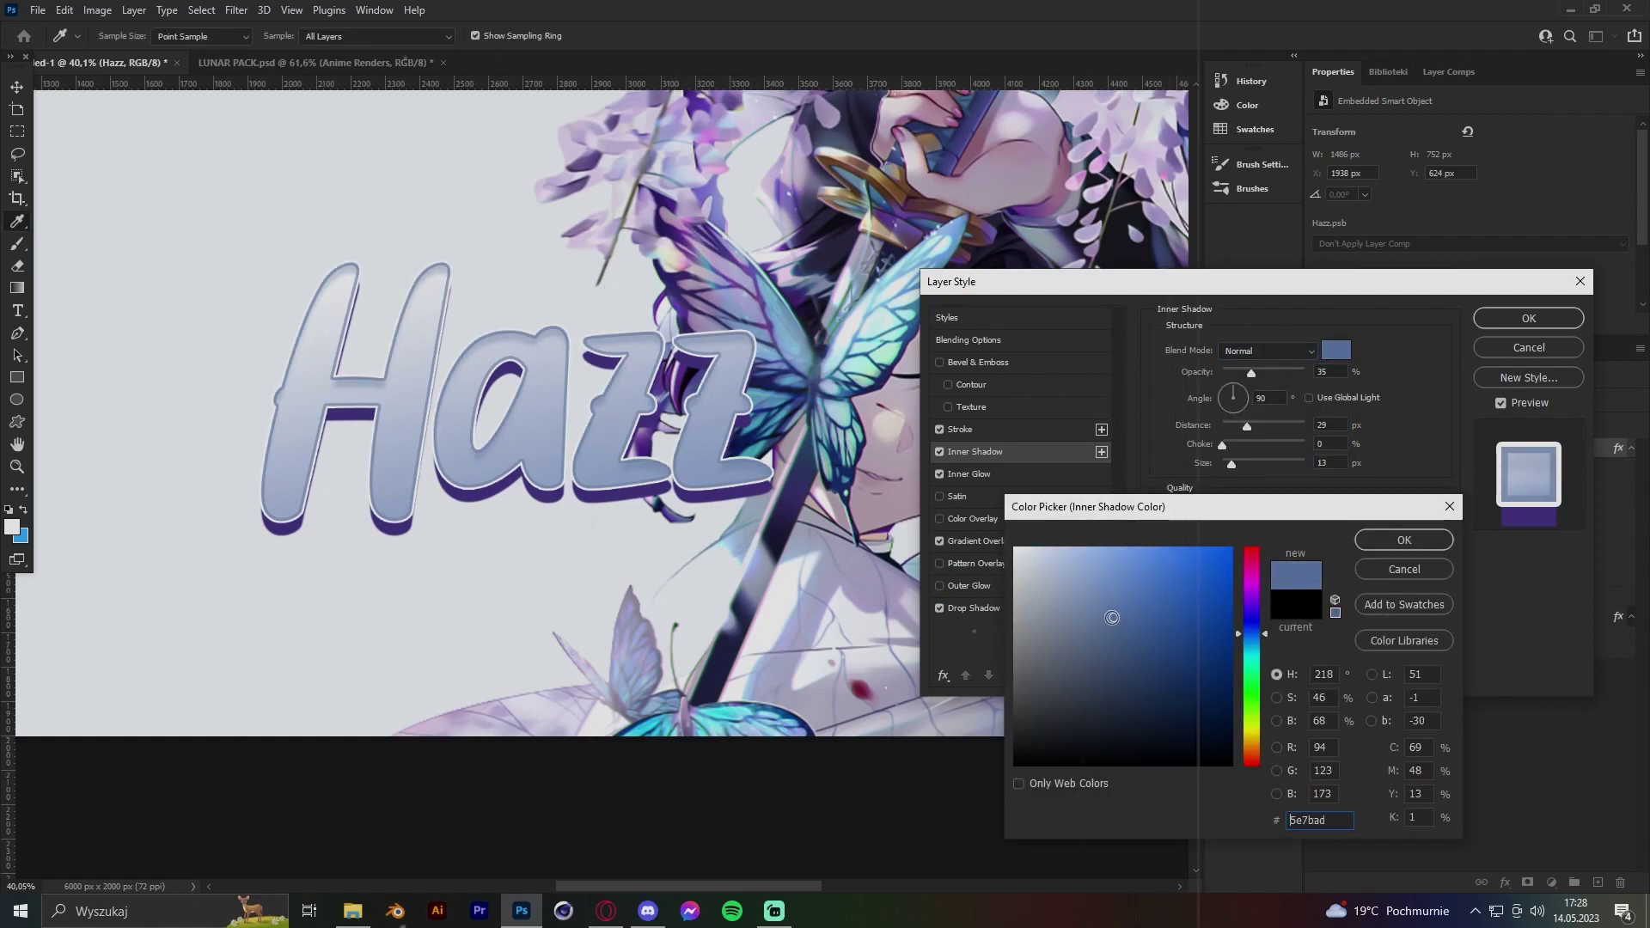
click(1404, 540)
mouse_move(1247, 424)
mouse_down()
mouse_move(1272, 445)
mouse_move(1278, 426)
mouse_up()
Add a widened satin sheen and fine-tune the outline and inner shadow strength.
click(957, 497)
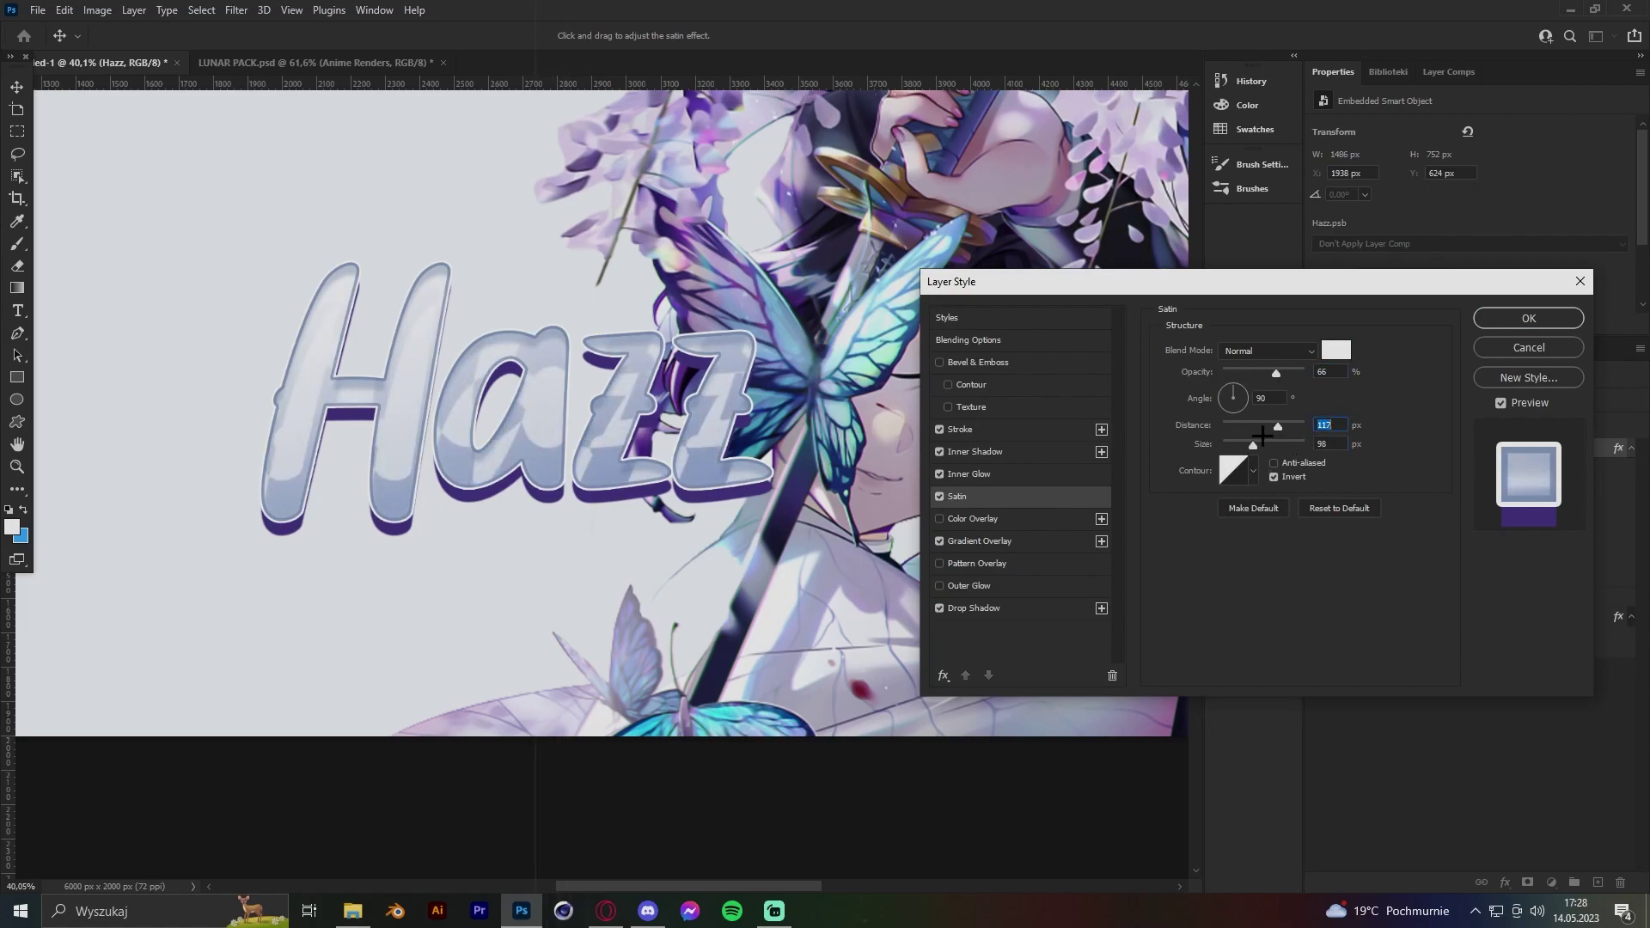
drag(1225, 372, 1230, 372)
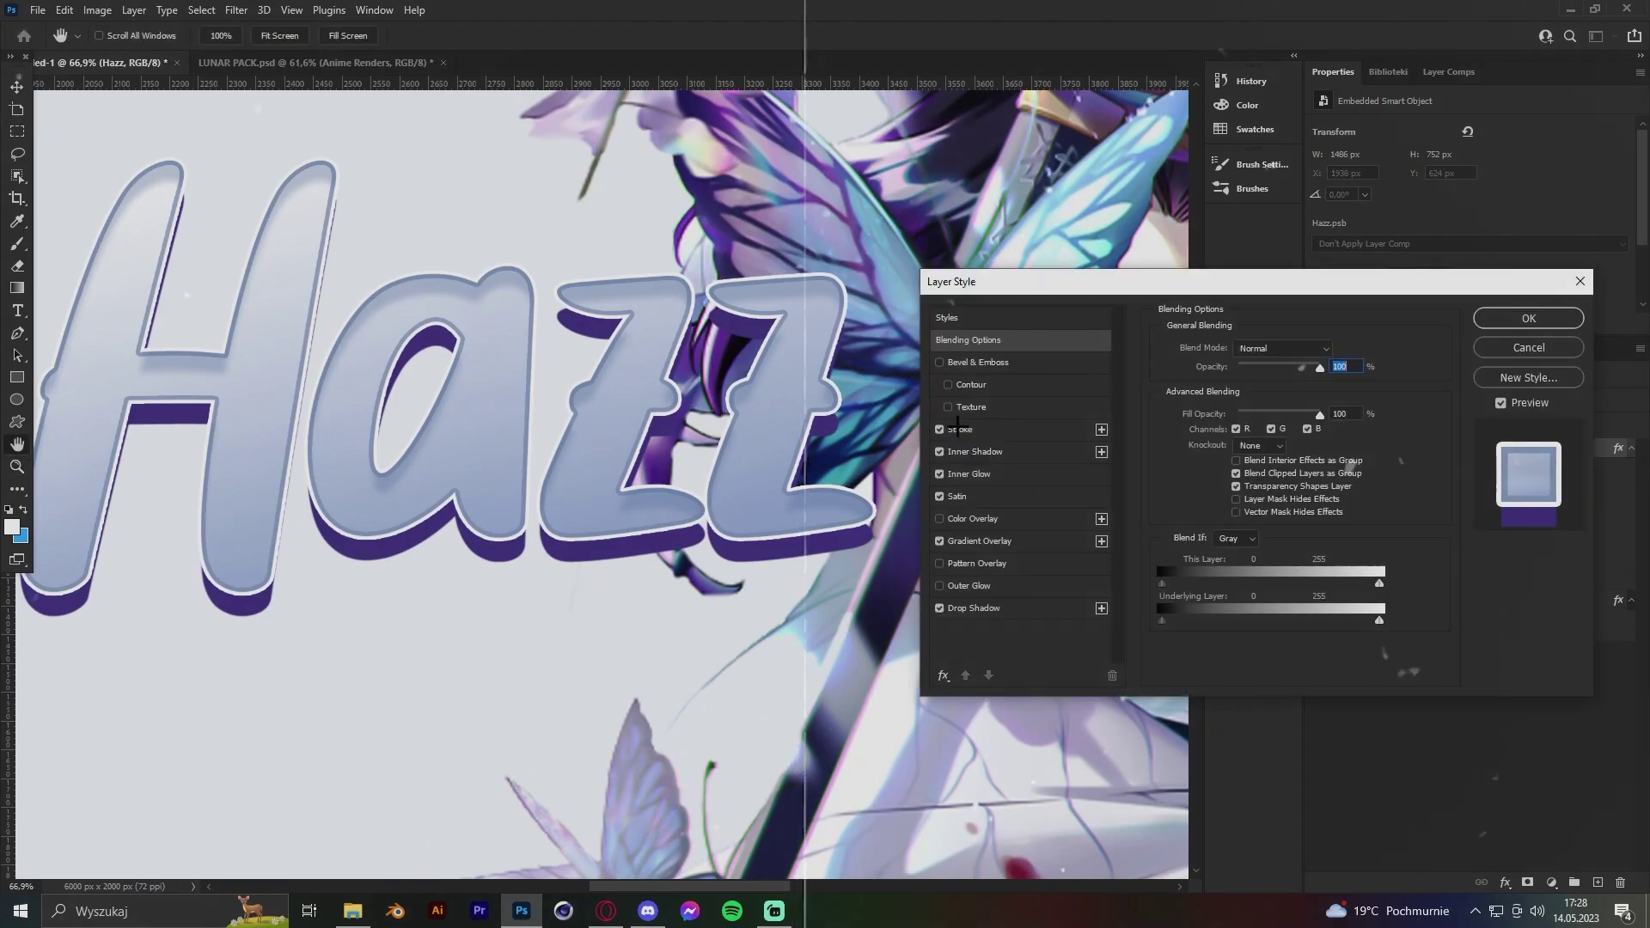
click(956, 429)
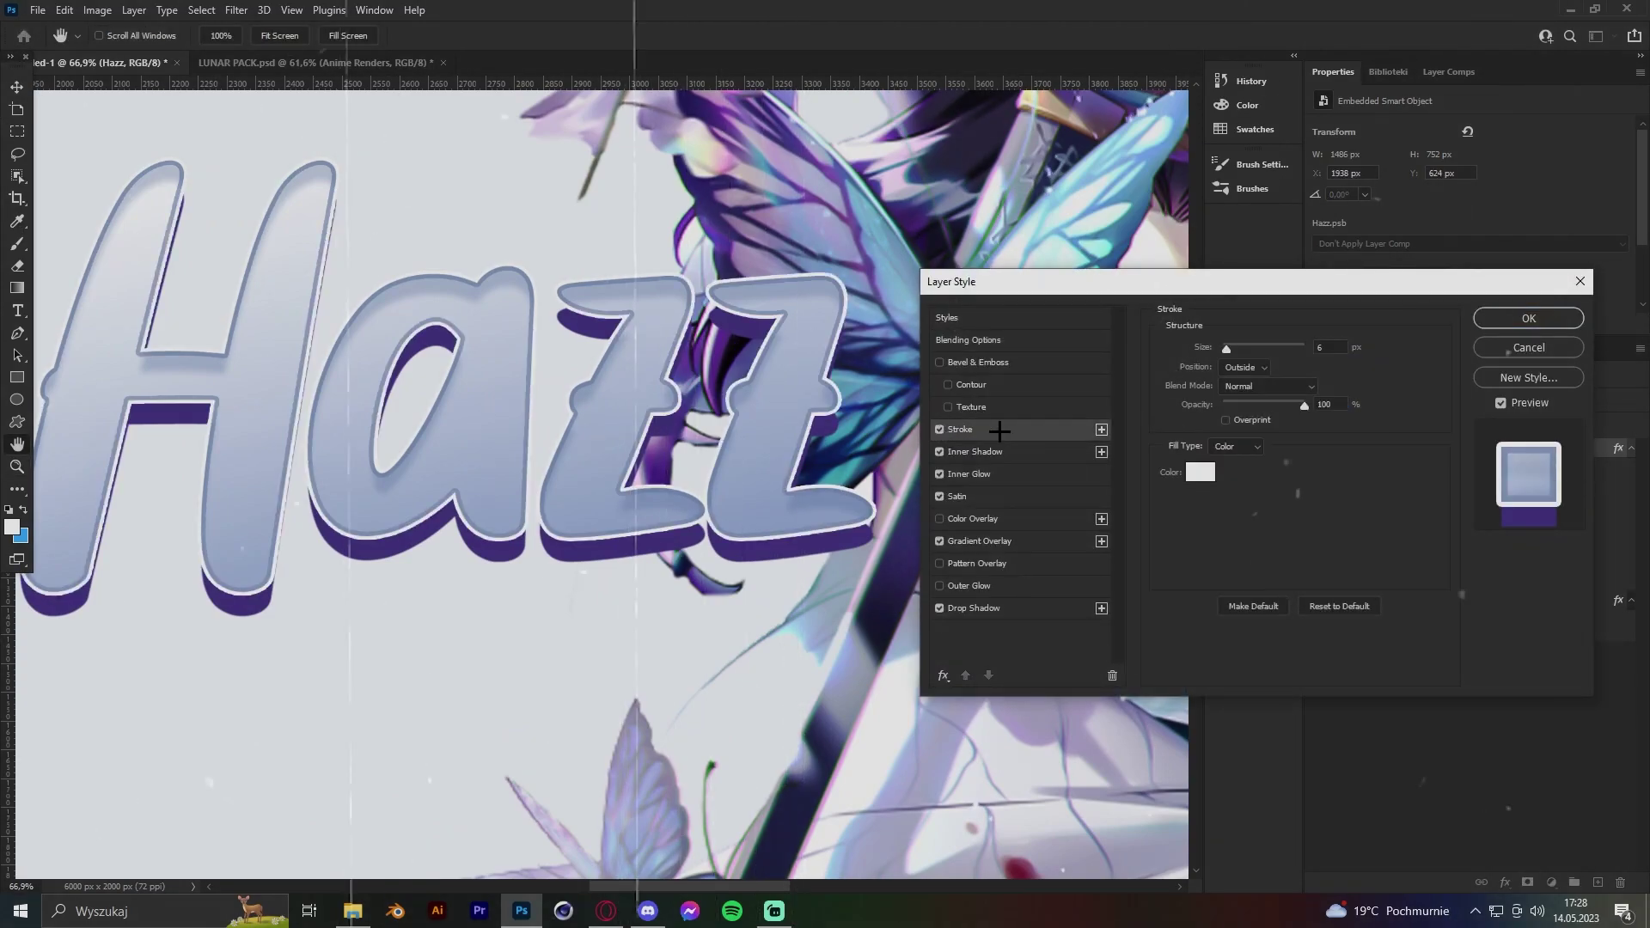
click(974, 452)
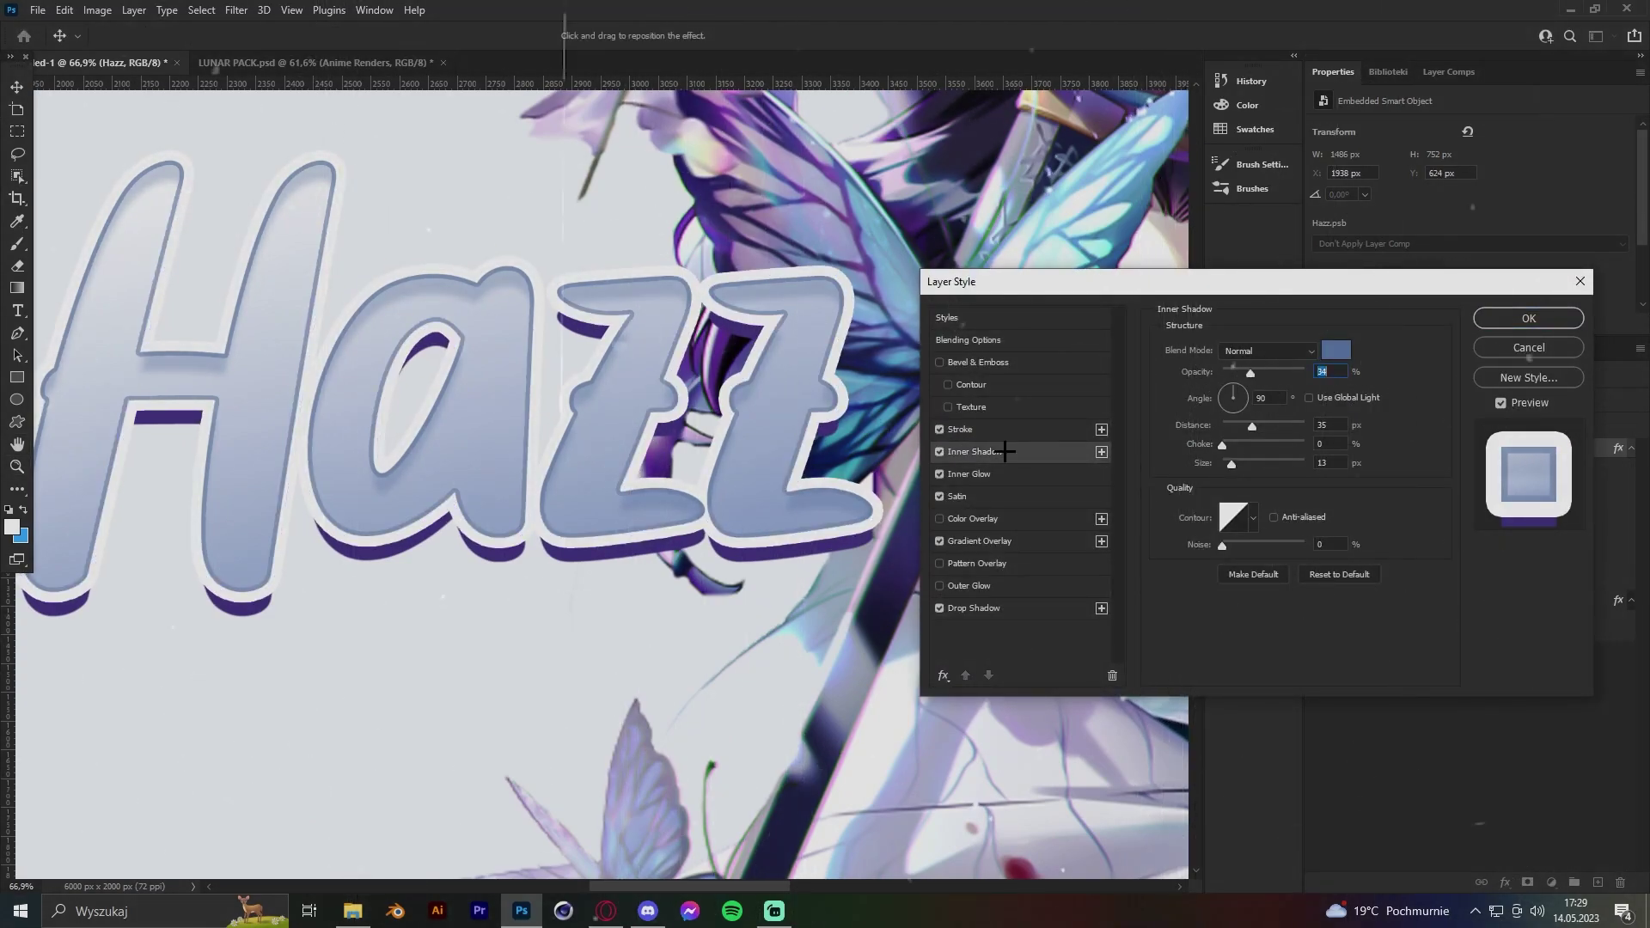
click(968, 473)
Thicken the purple drop shadow's spread and apply all the layer styles.
click(974, 608)
click(1248, 442)
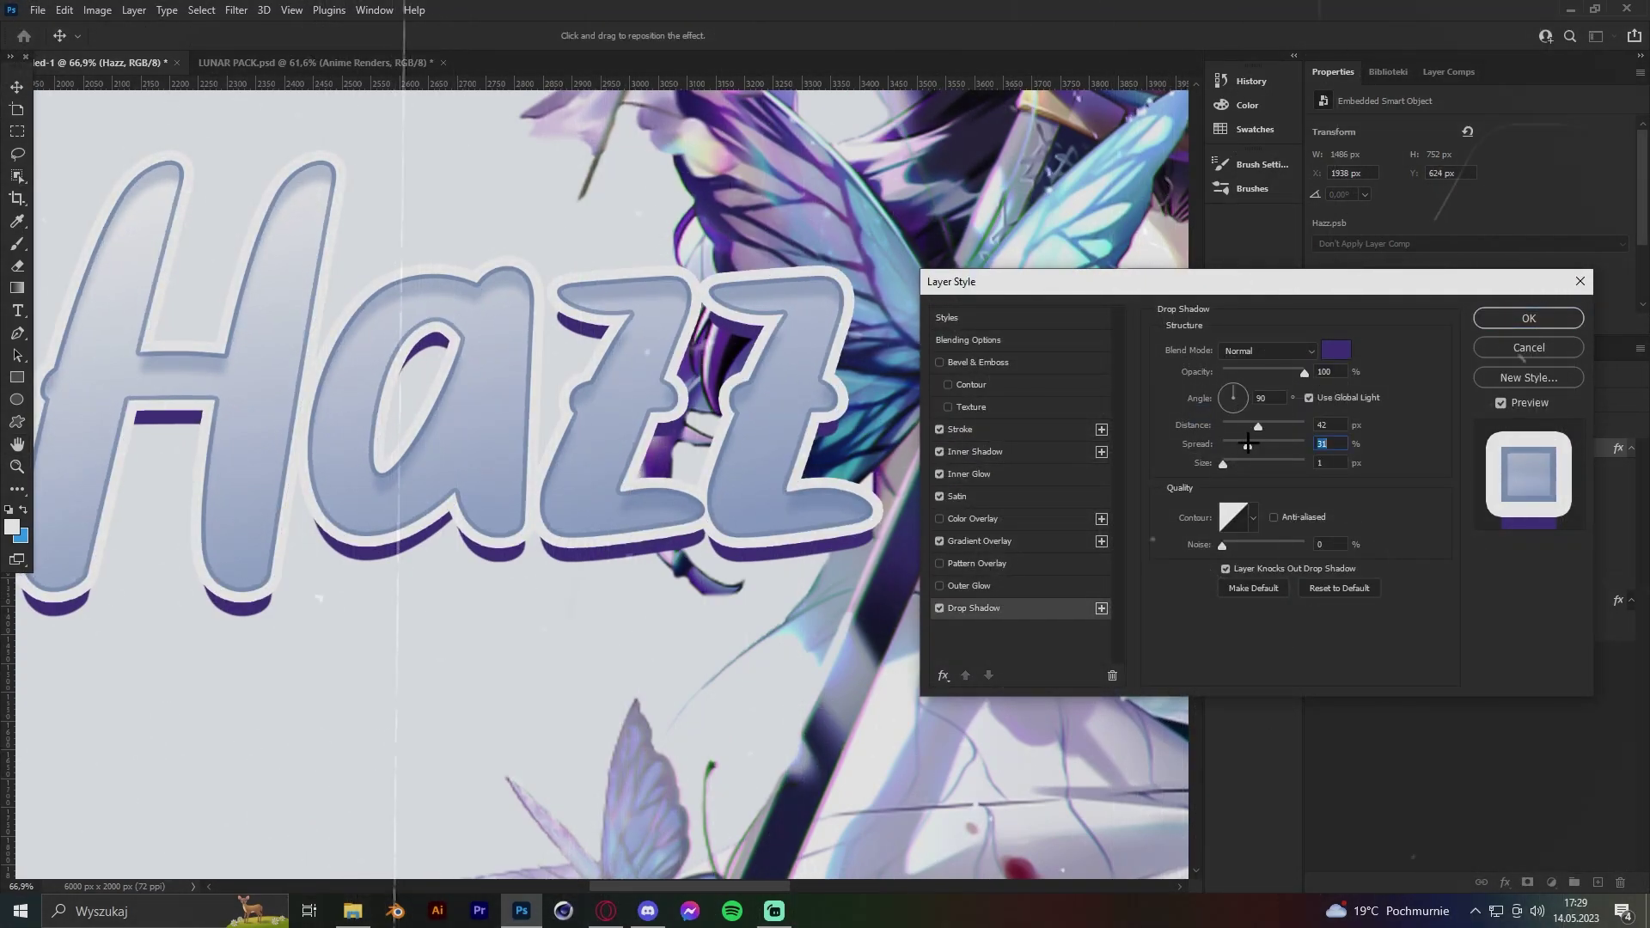
drag(1223, 463, 1235, 462)
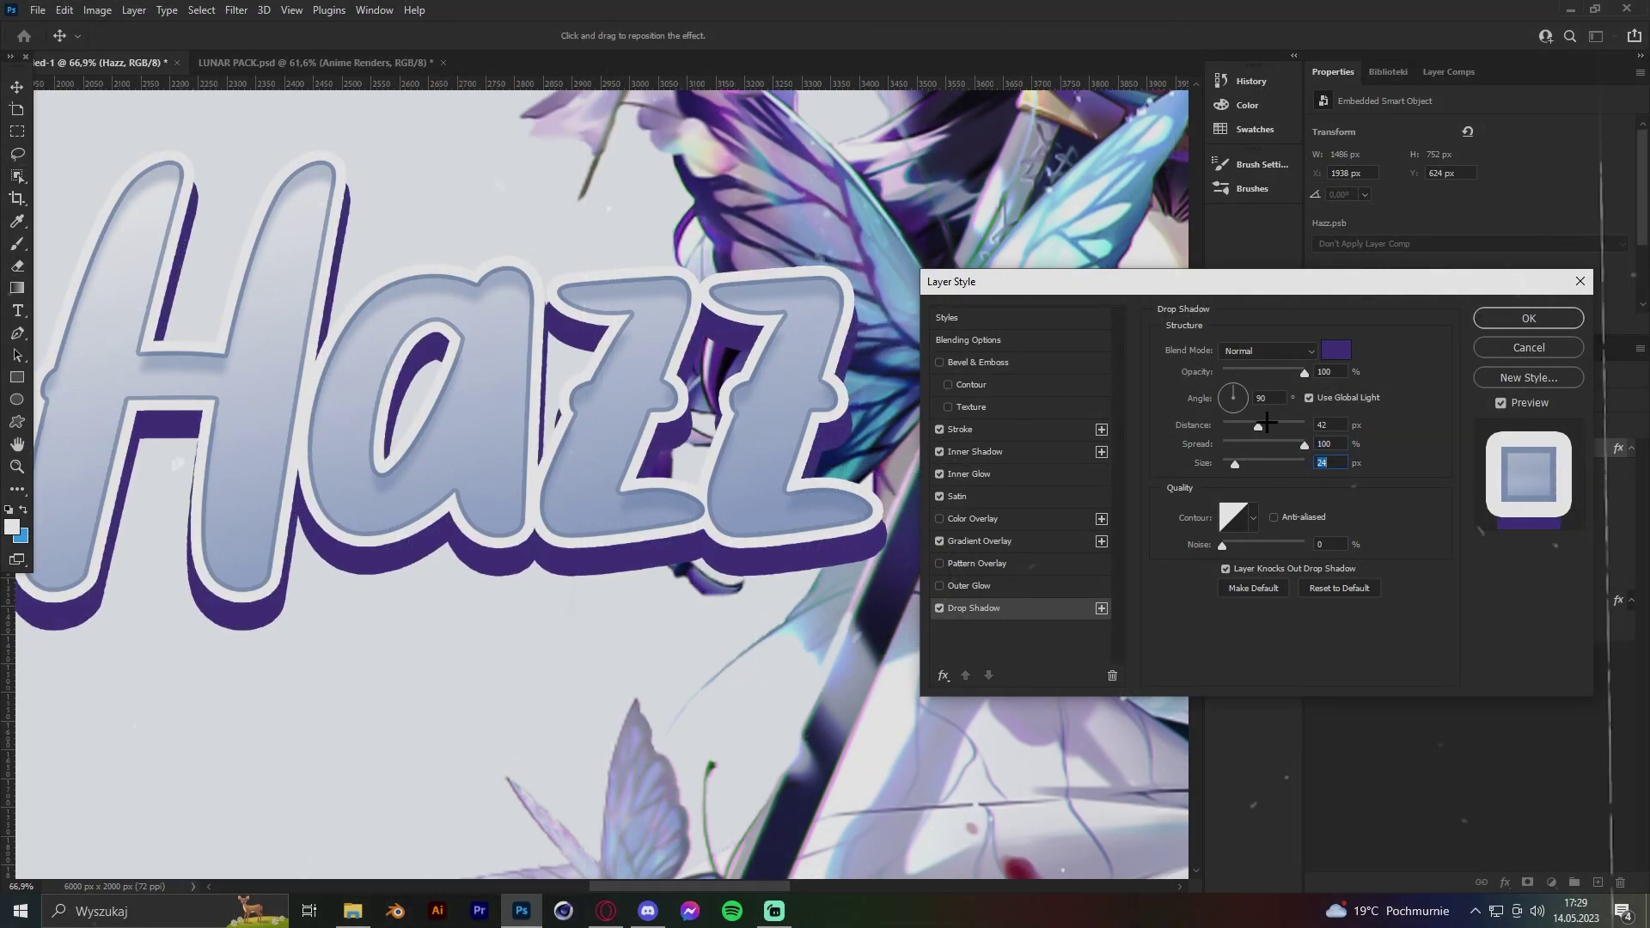
key(Return)
key(z)
scroll(679, 363, down, 5)
scroll(679, 363, up, 2)
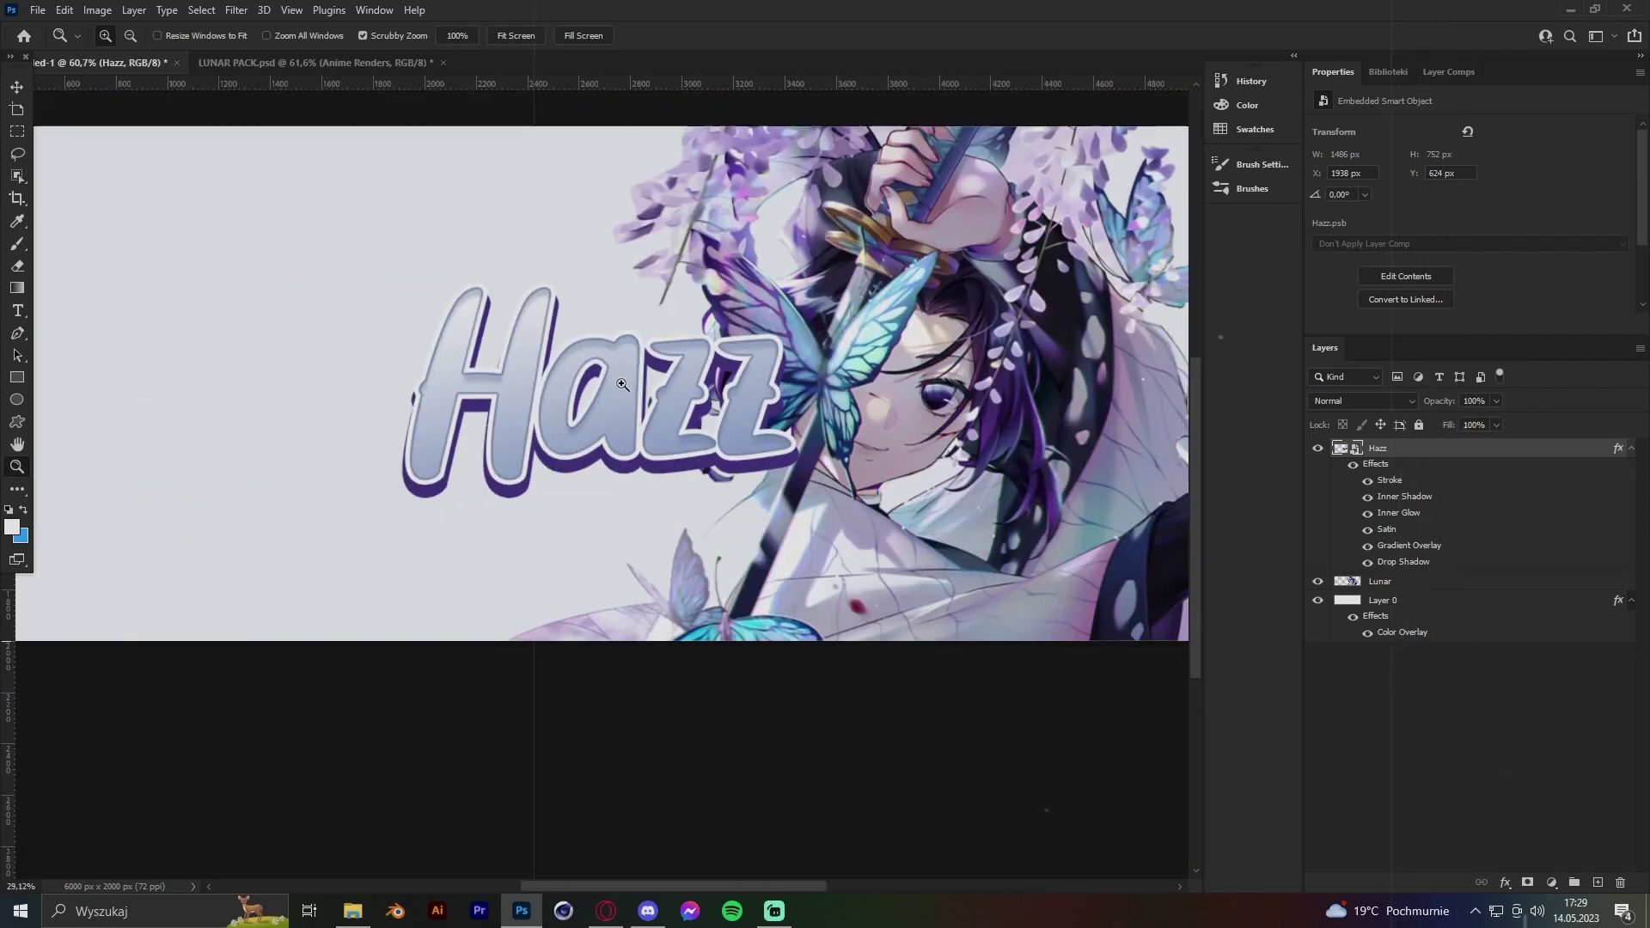
scroll(713, 370, down, 2)
scroll(722, 378, up, 3)
scroll(743, 361, down, 3)
Add a near-black #0f0e16 Solid Color fill layer above the background on the right side.
scroll(743, 362, down, 1)
key(v)
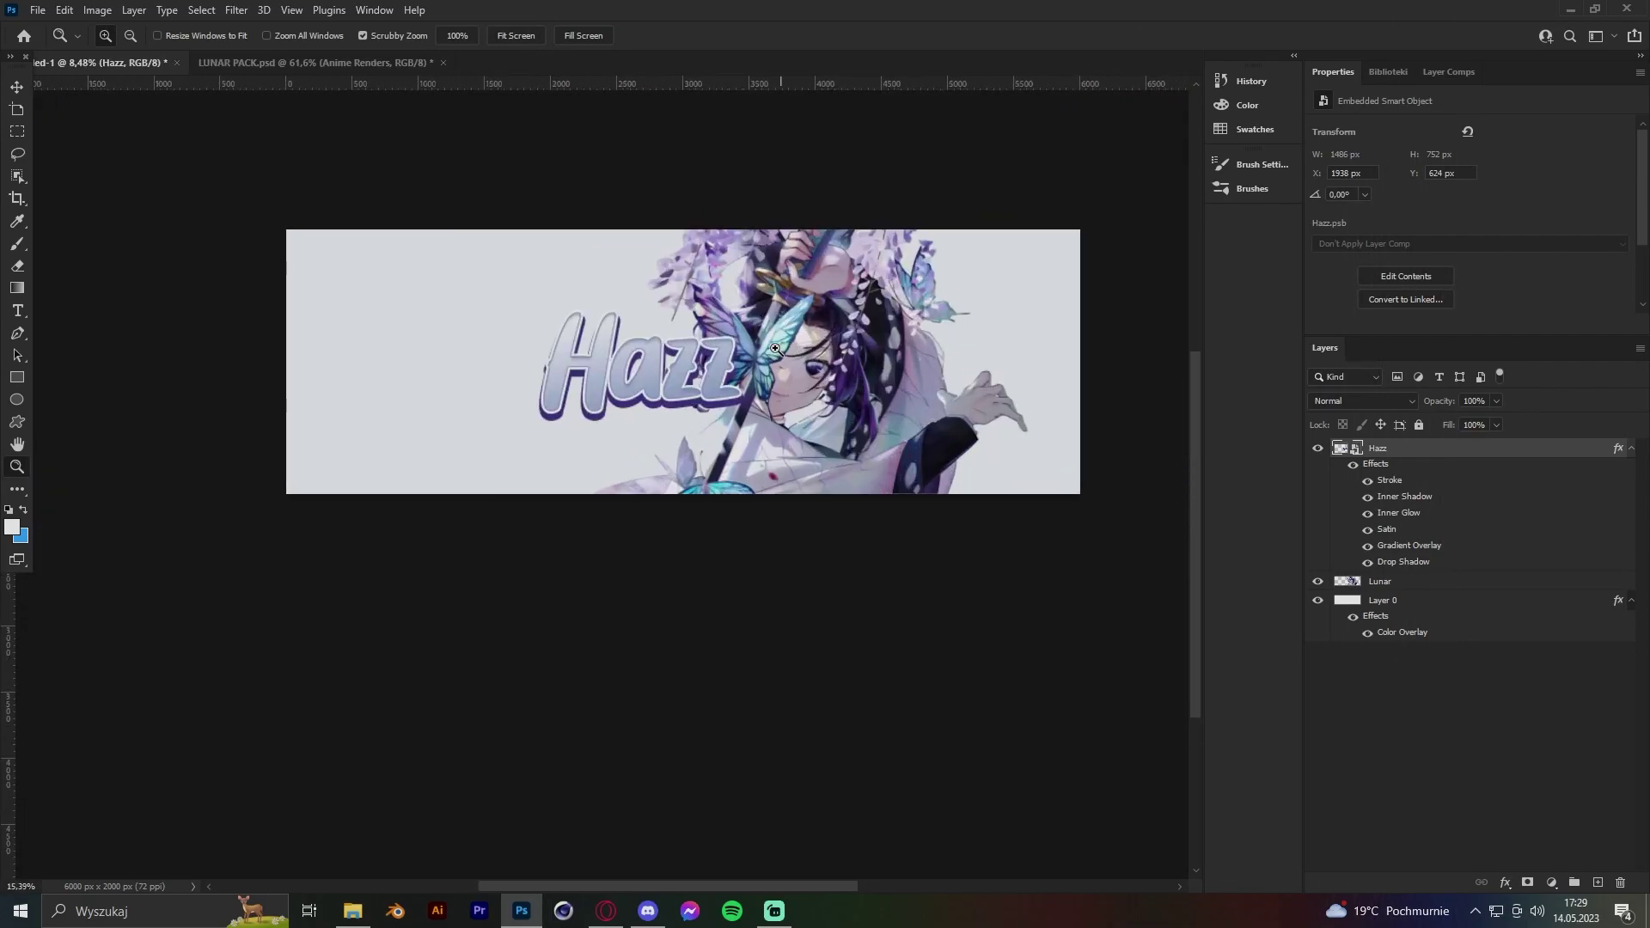
click(1424, 615)
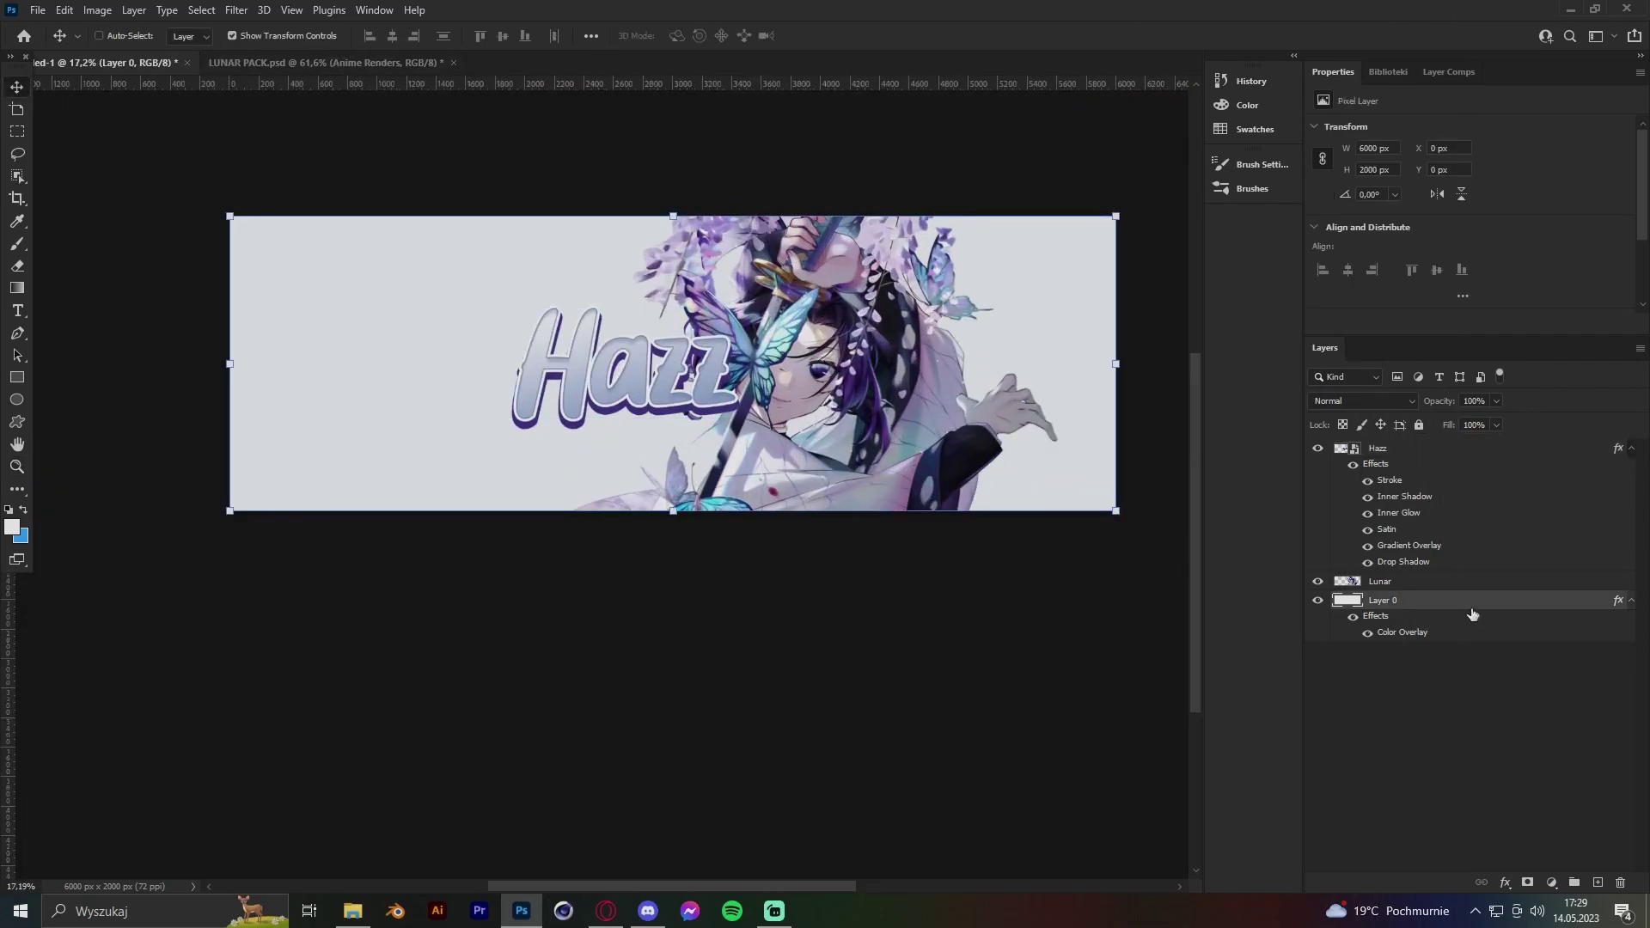
click(17, 131)
click(1552, 883)
click(1538, 584)
click(1094, 747)
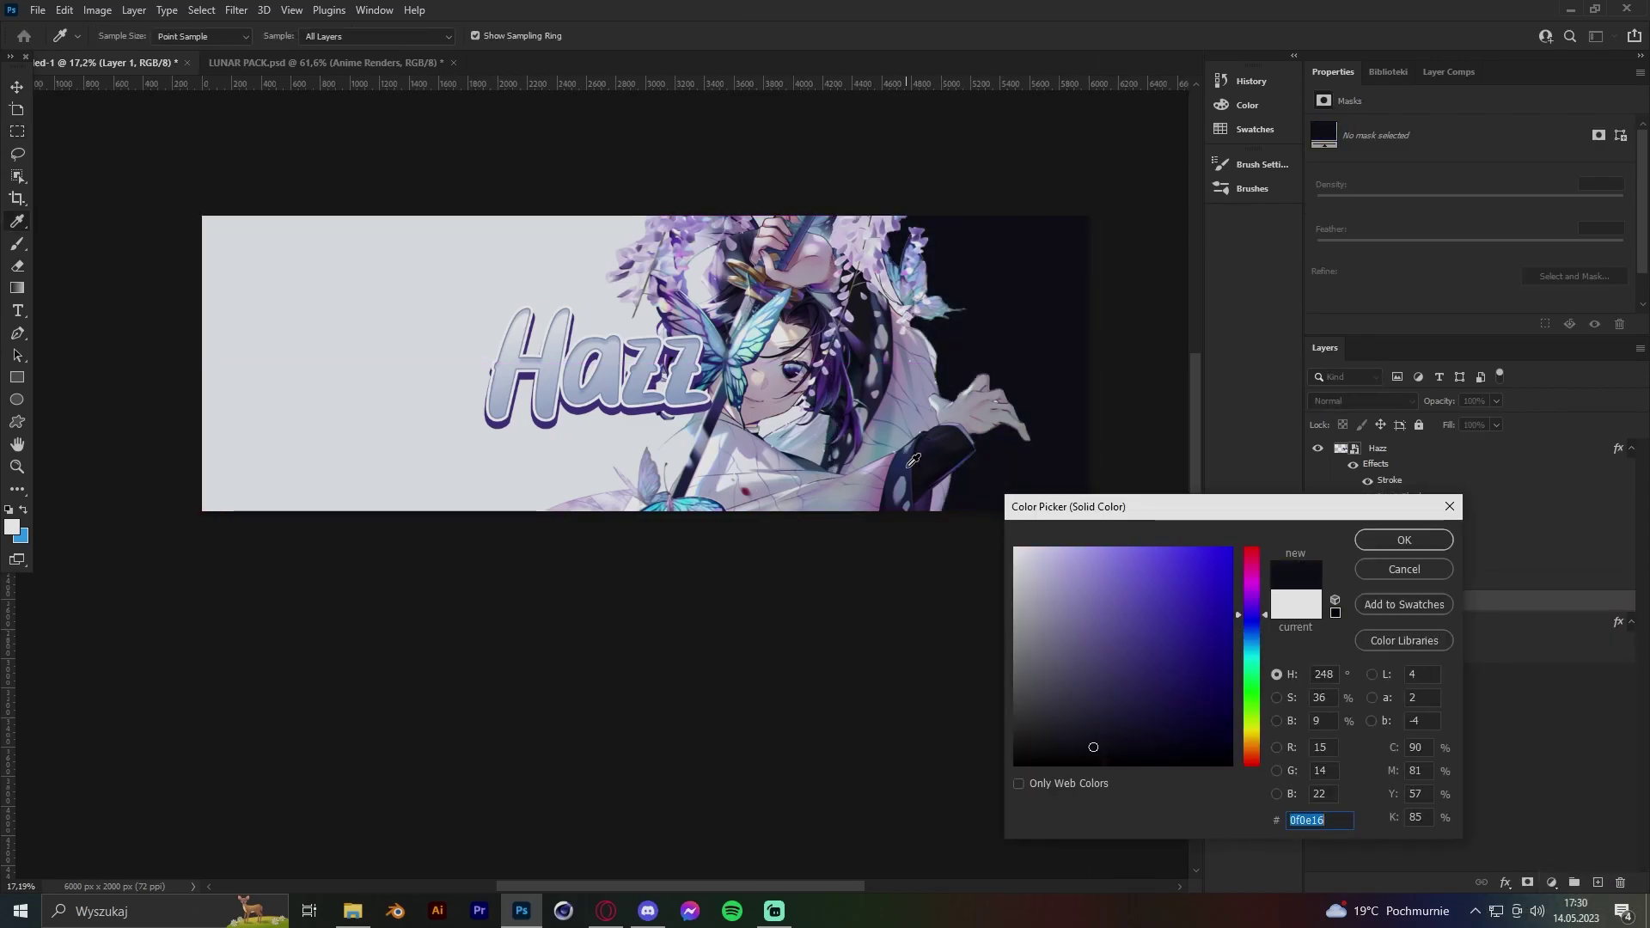
click(1433, 531)
key(v)
key(ctrl+Tab)
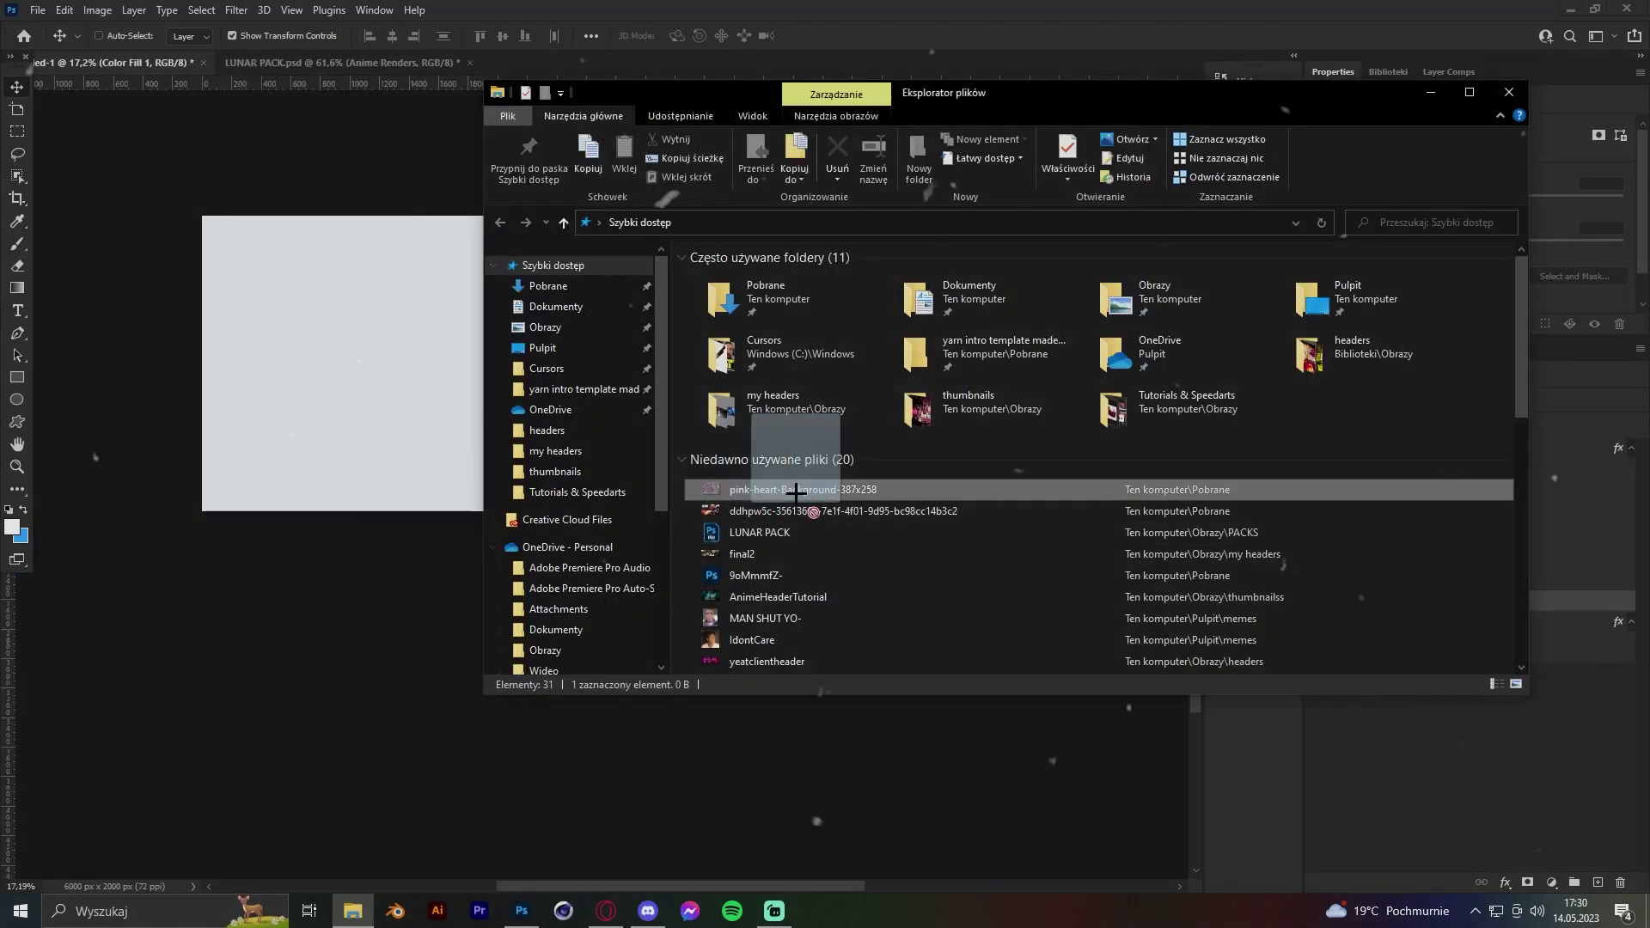
Drag pink-heart-Background-387x258 from Recent files onto the banner and commit the placement.
drag(737, 478, 975, 361)
key(Return)
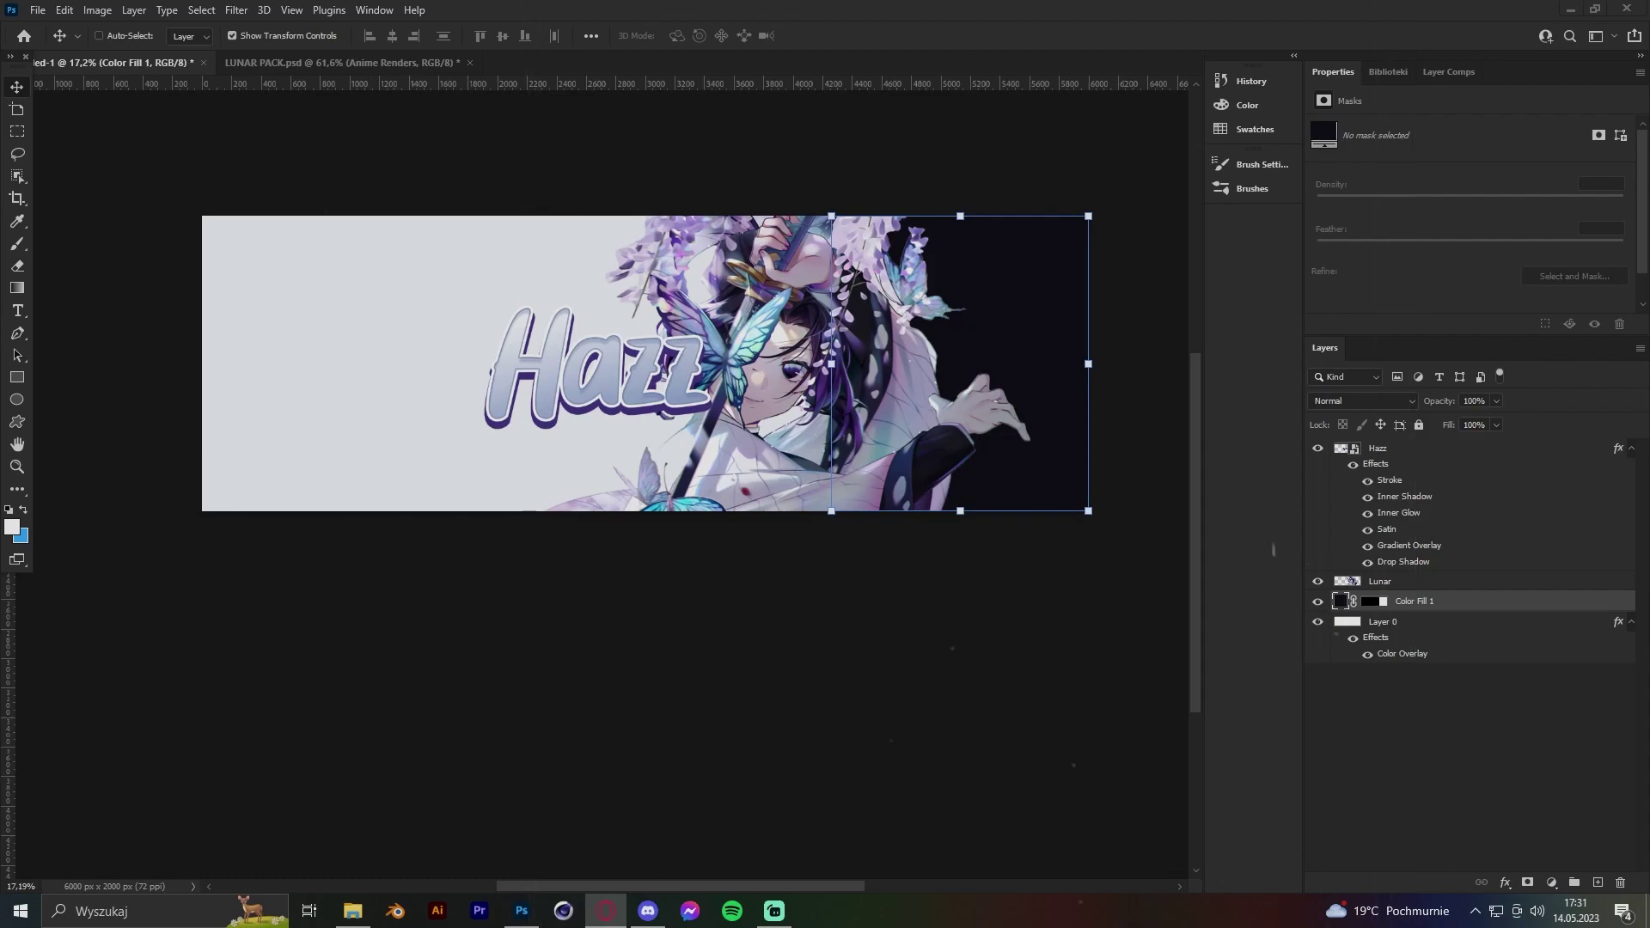
click(352, 911)
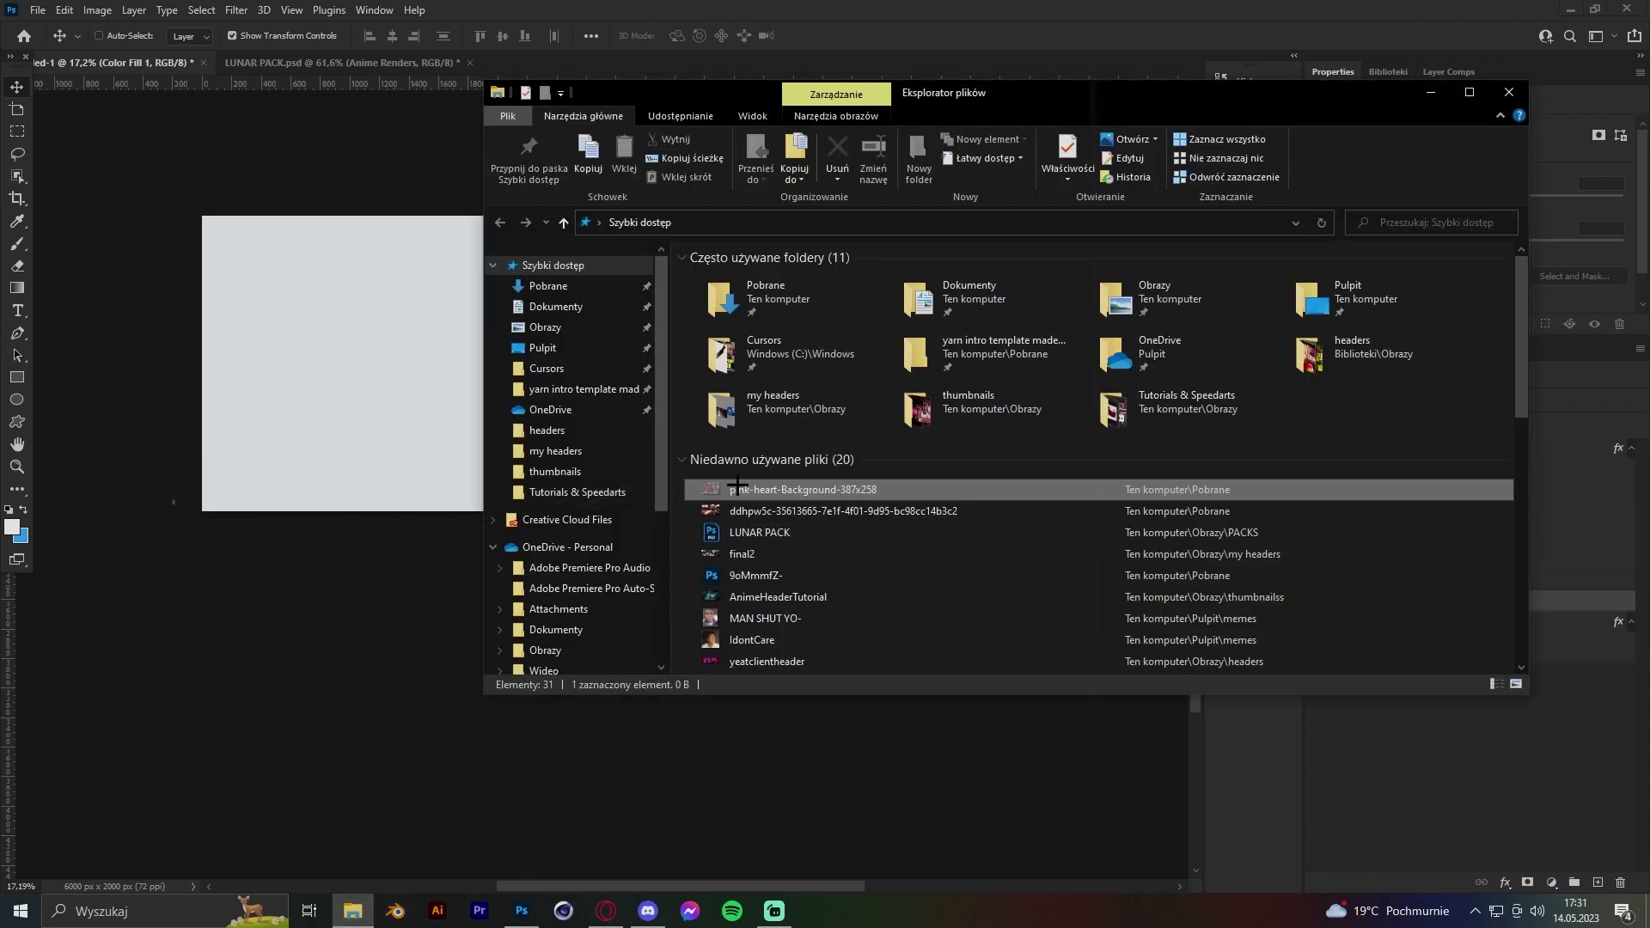
drag(735, 301, 949, 397)
key(Return)
Give the heart a light colour overlay, resize it, and place a smaller copy above.
double_click(1485, 609)
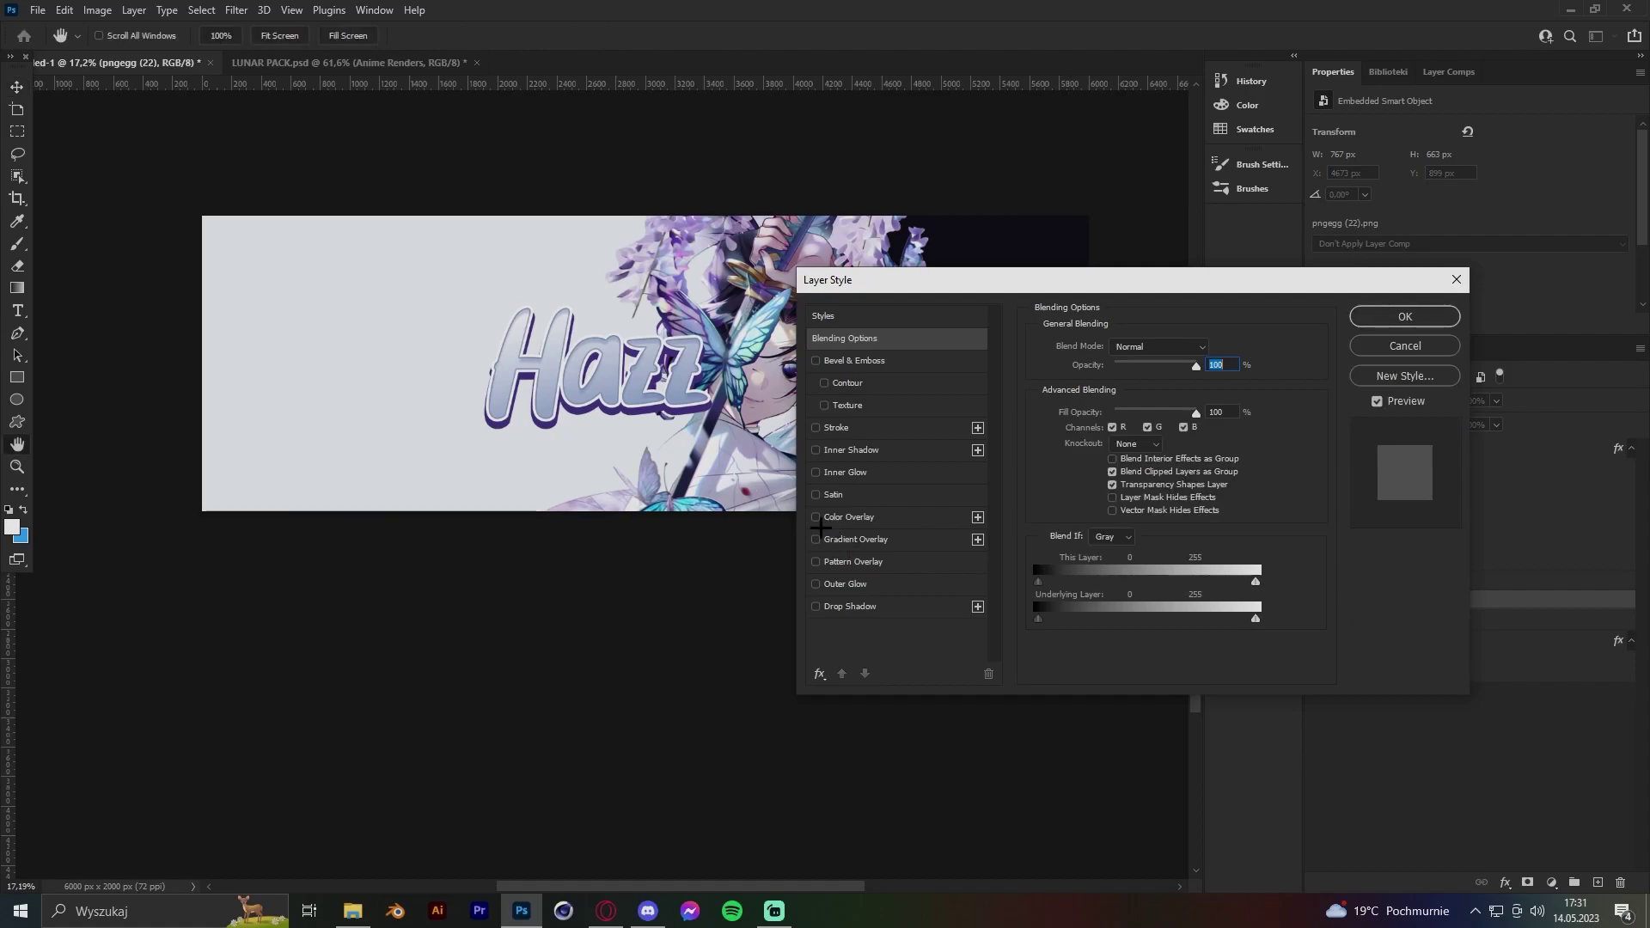
click(988, 527)
click(1576, 328)
key(ctrl+t)
key(Return)
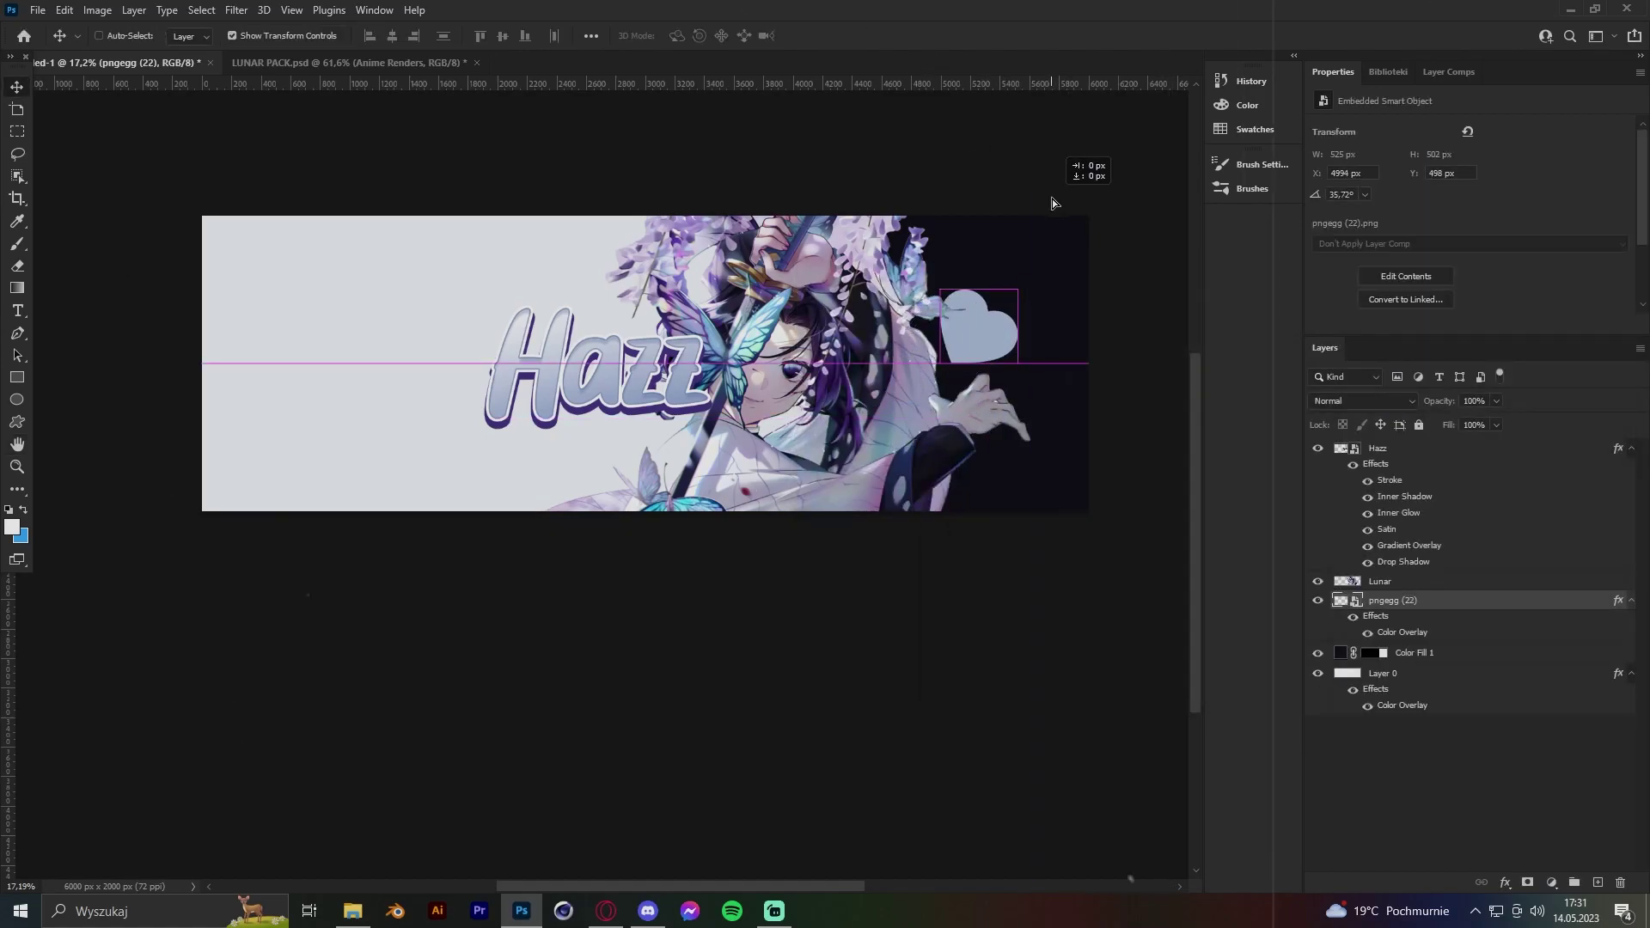
key(ctrl+j)
key(ctrl+j)
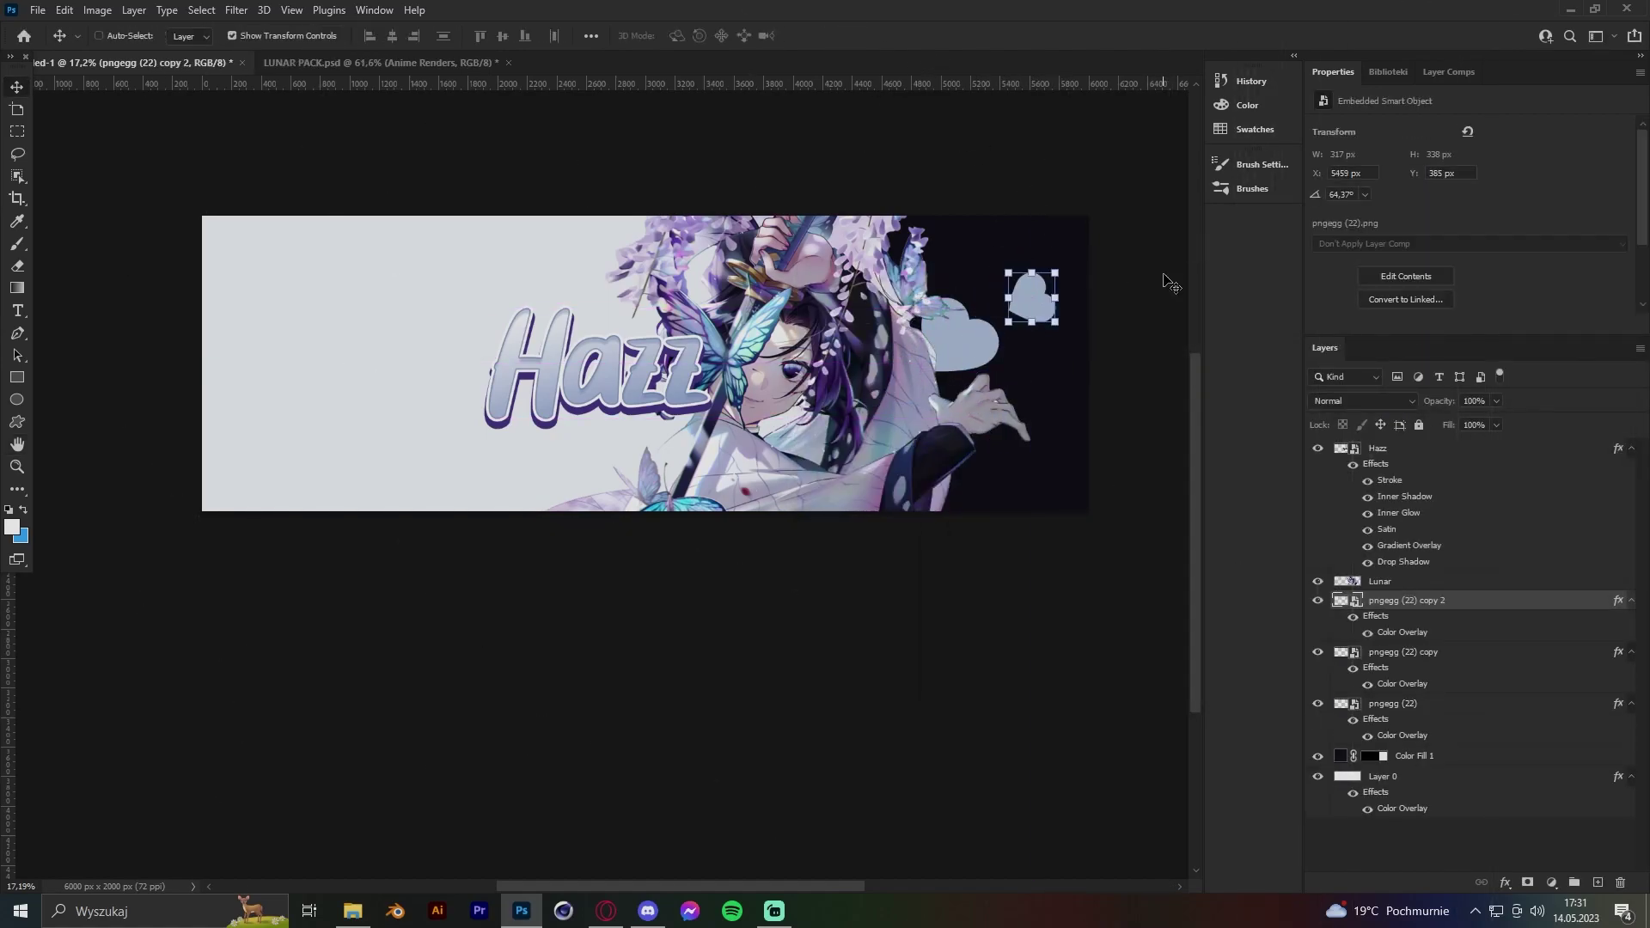
drag(1019, 305, 979, 261)
Paint dark shading on a new layer near the character, erasing part of it.
key(Return)
click(1410, 755)
click(1597, 883)
key(b)
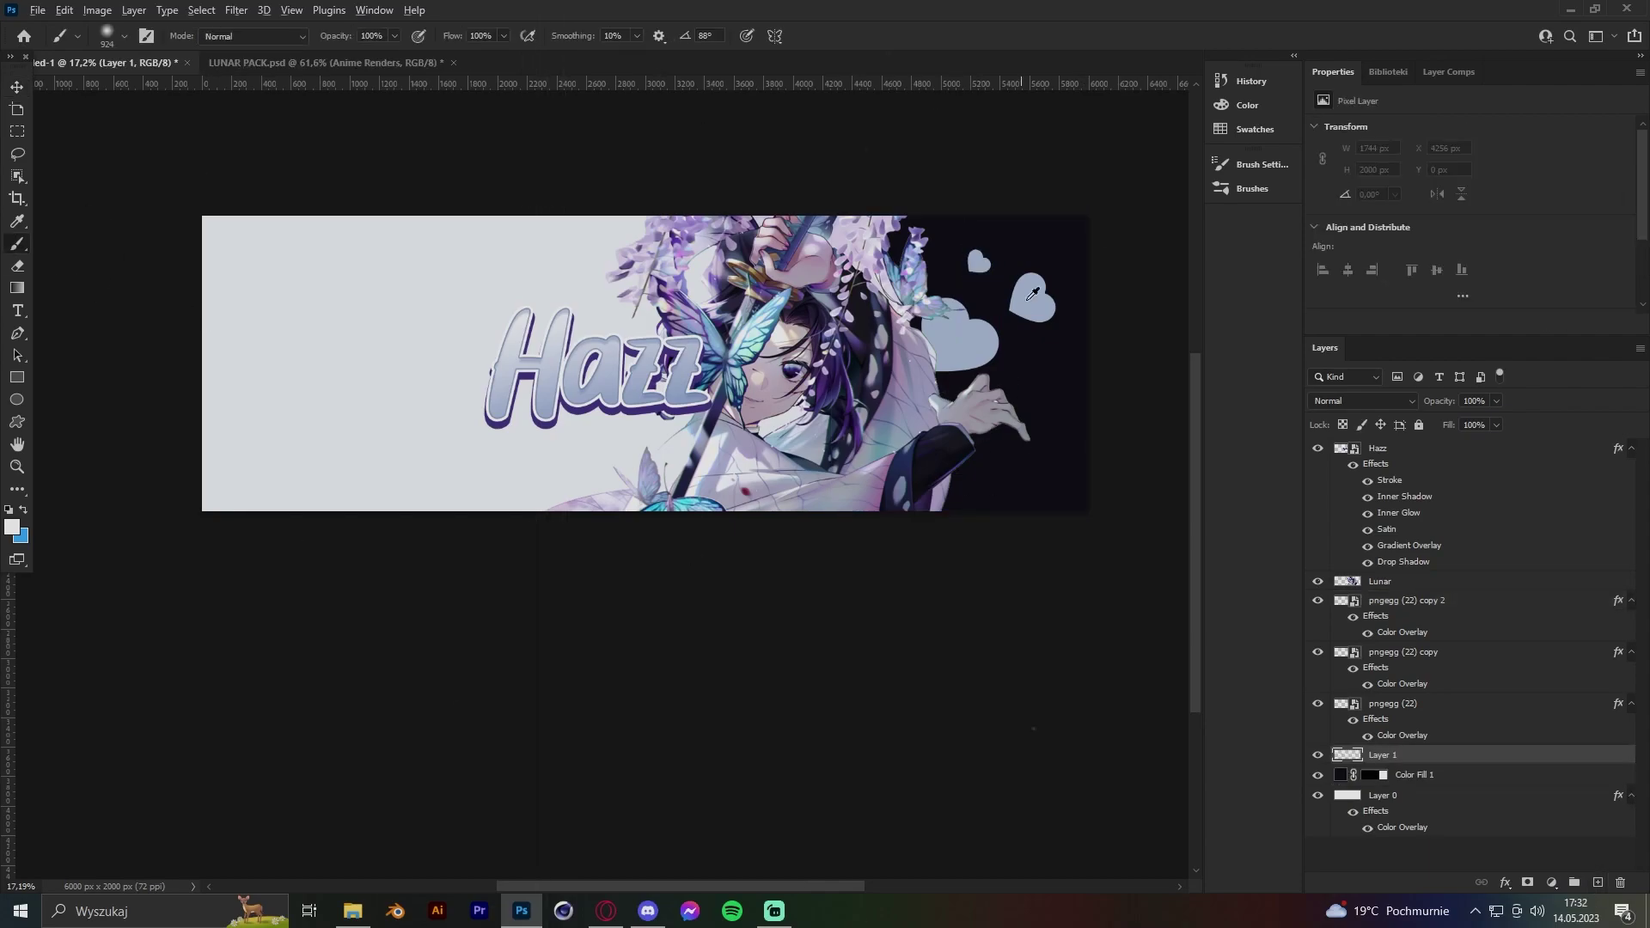
key(e)
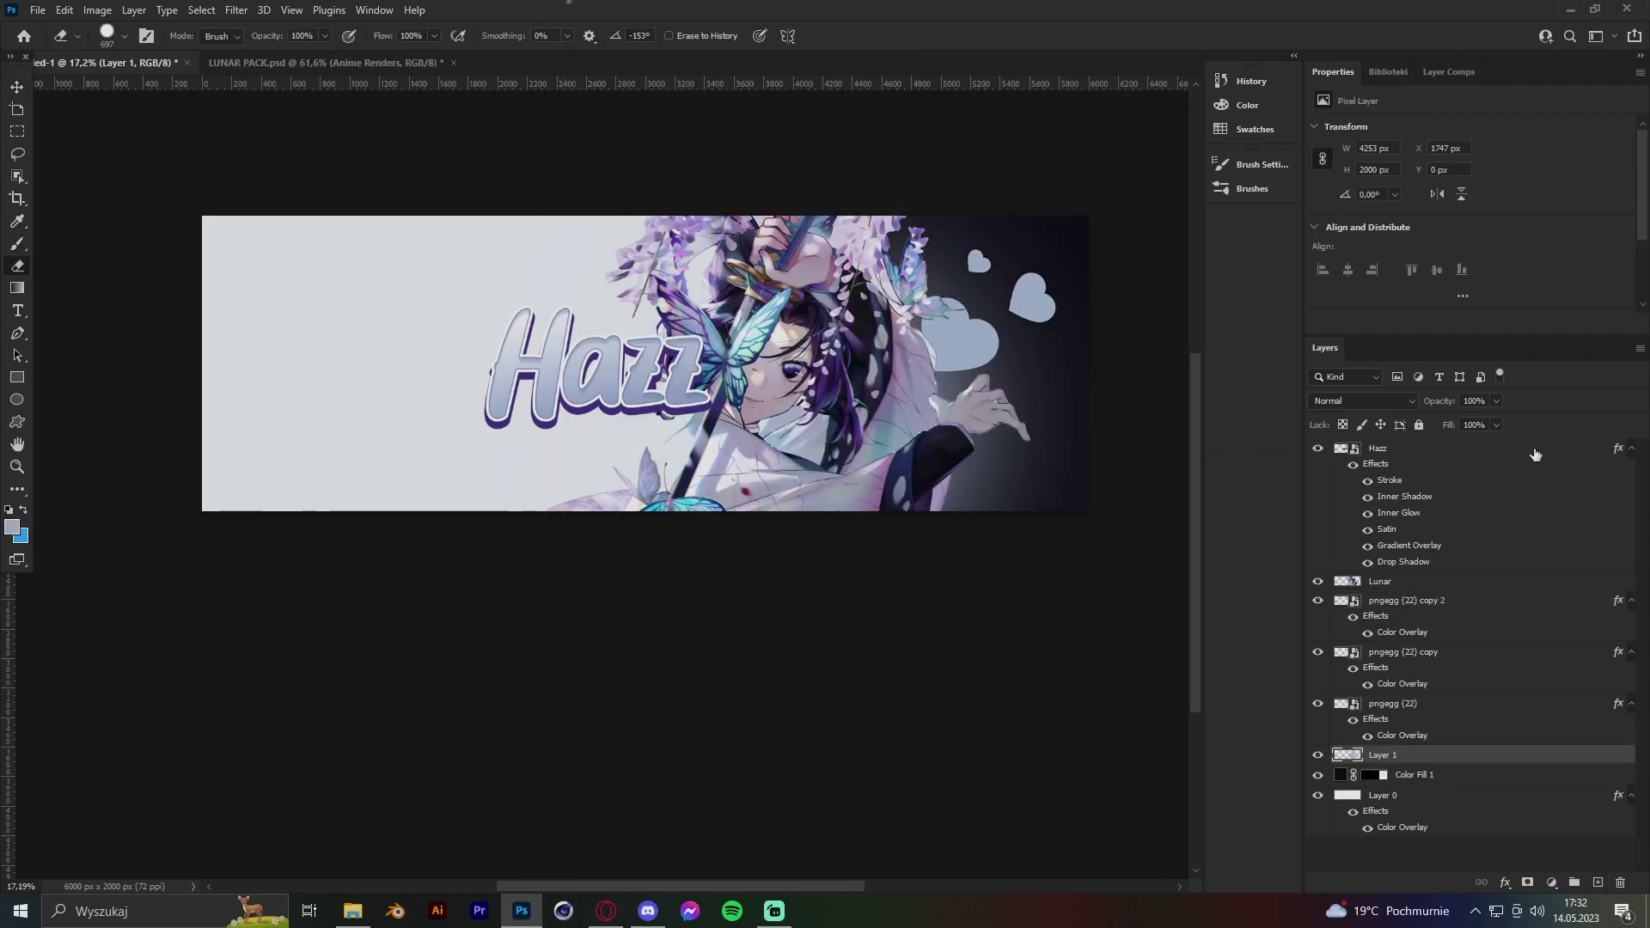
key(v)
Merge the three heart layers into one and lower its opacity to 65%.
click(1409, 703)
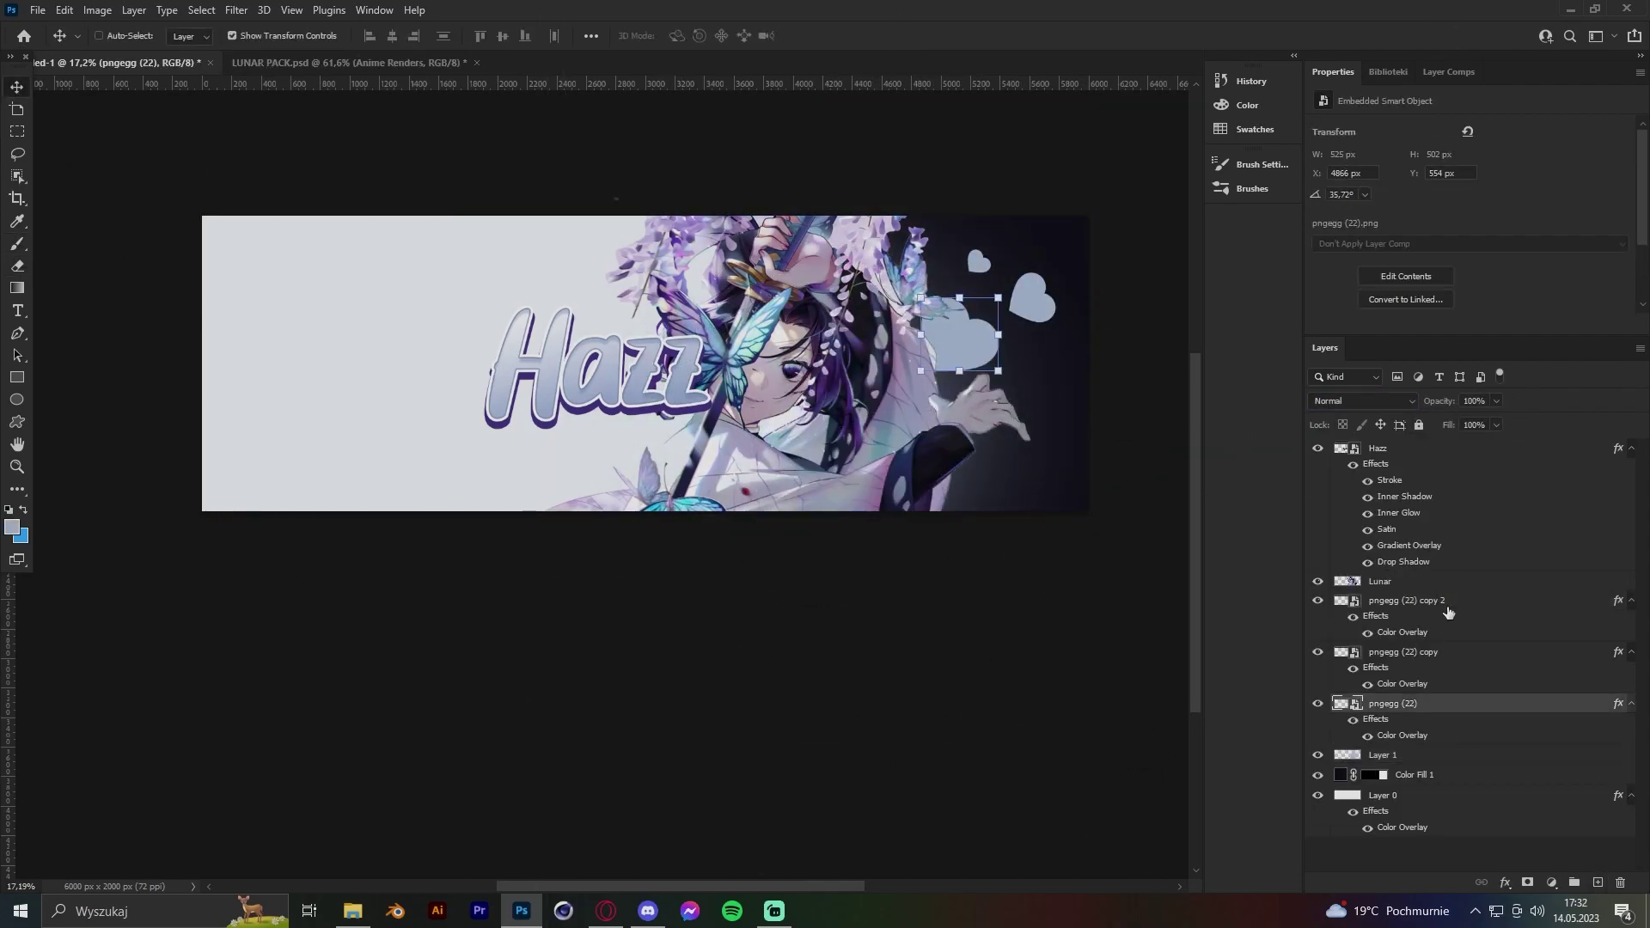
shift+click(1409, 600)
click(1362, 401)
click(1497, 401)
drag(1499, 421, 1469, 421)
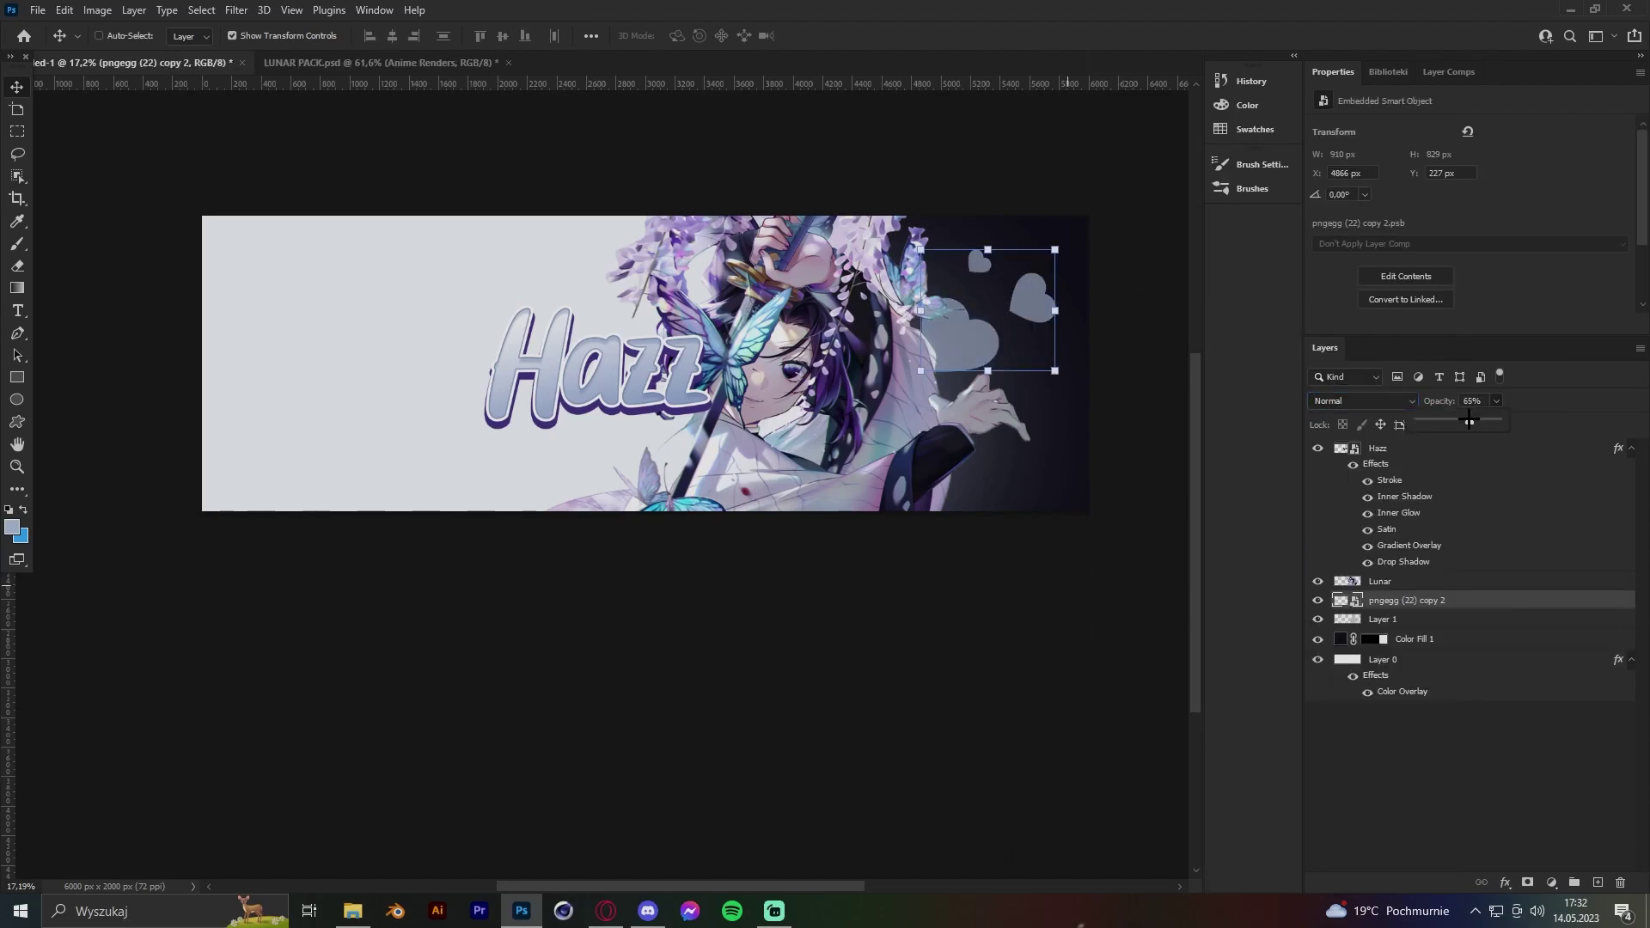
Choose a large soft eraser brush and zoom in on the hearts.
right_click(930, 381)
click(1019, 518)
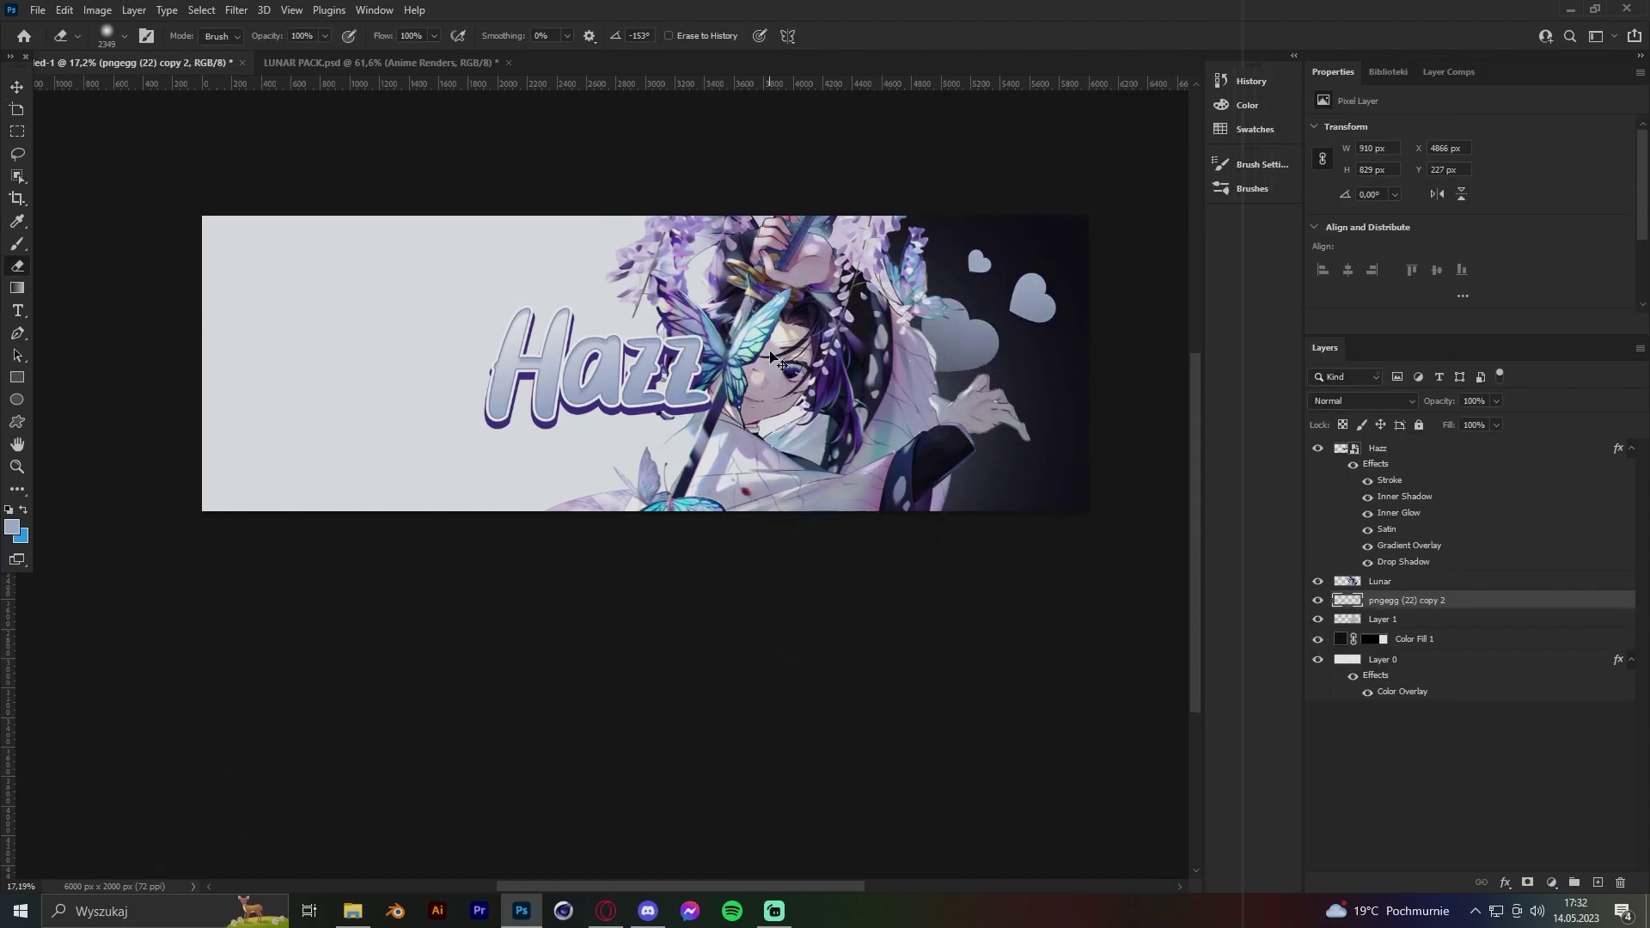
key(z)
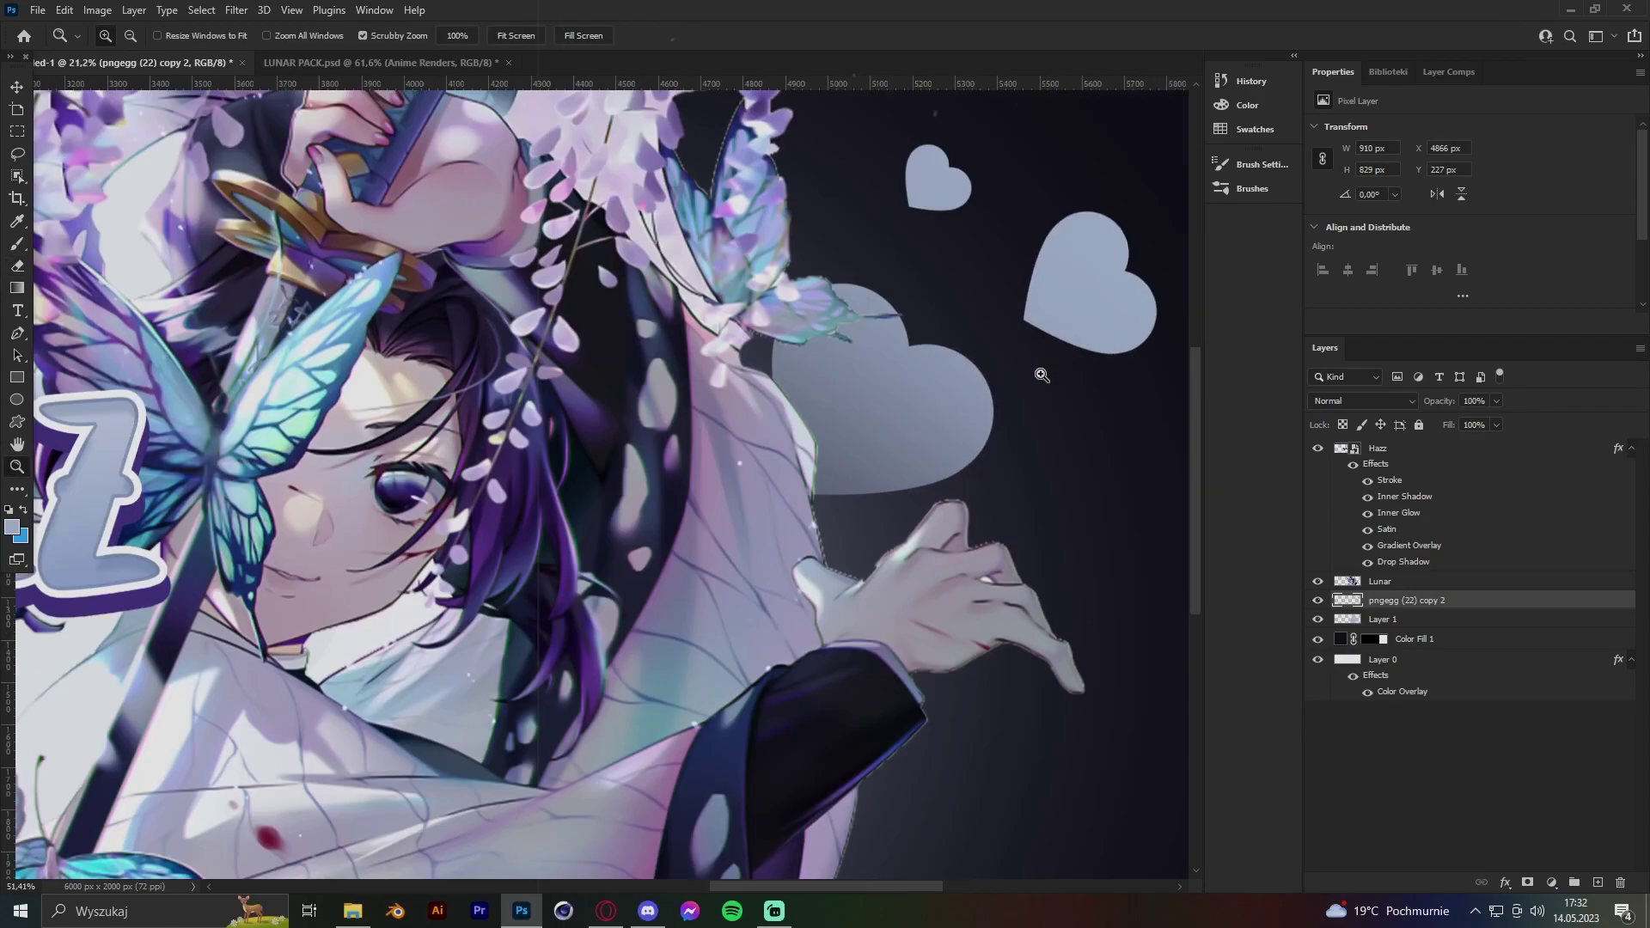
mouse_move(978, 331)
mouse_down()
mouse_move(801, 344)
mouse_move(860, 345)
mouse_up()
key(v)
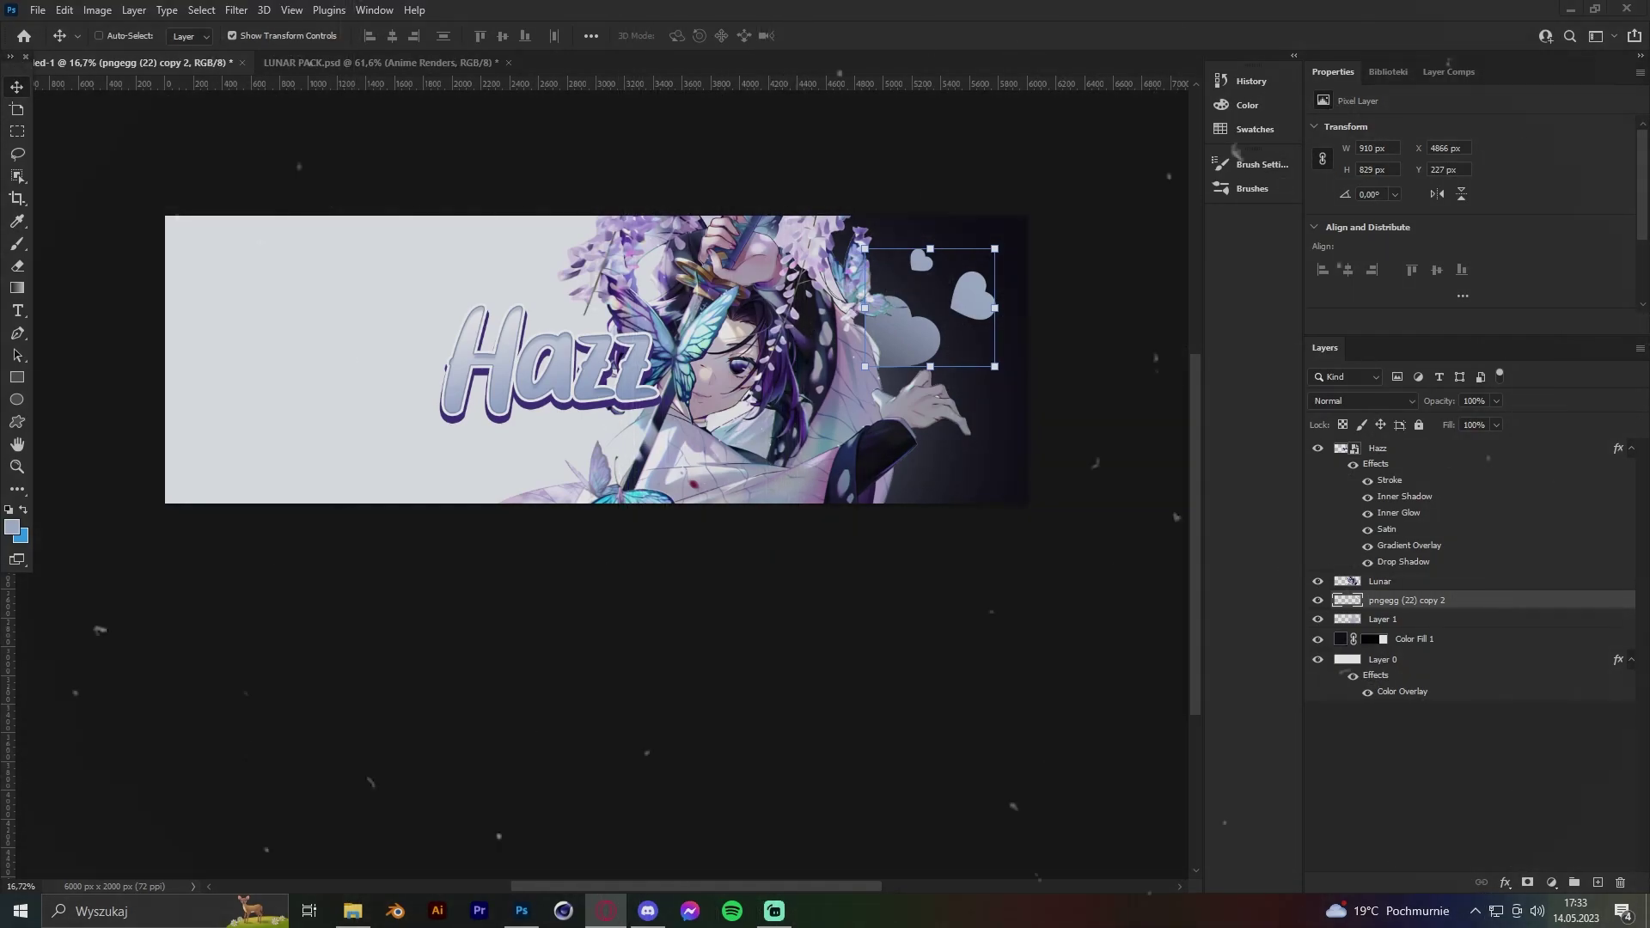
Draw small pale round dots on a new layer and place copies around the hearts.
click(1597, 882)
scroll(662, 293, up, 3)
key(m)
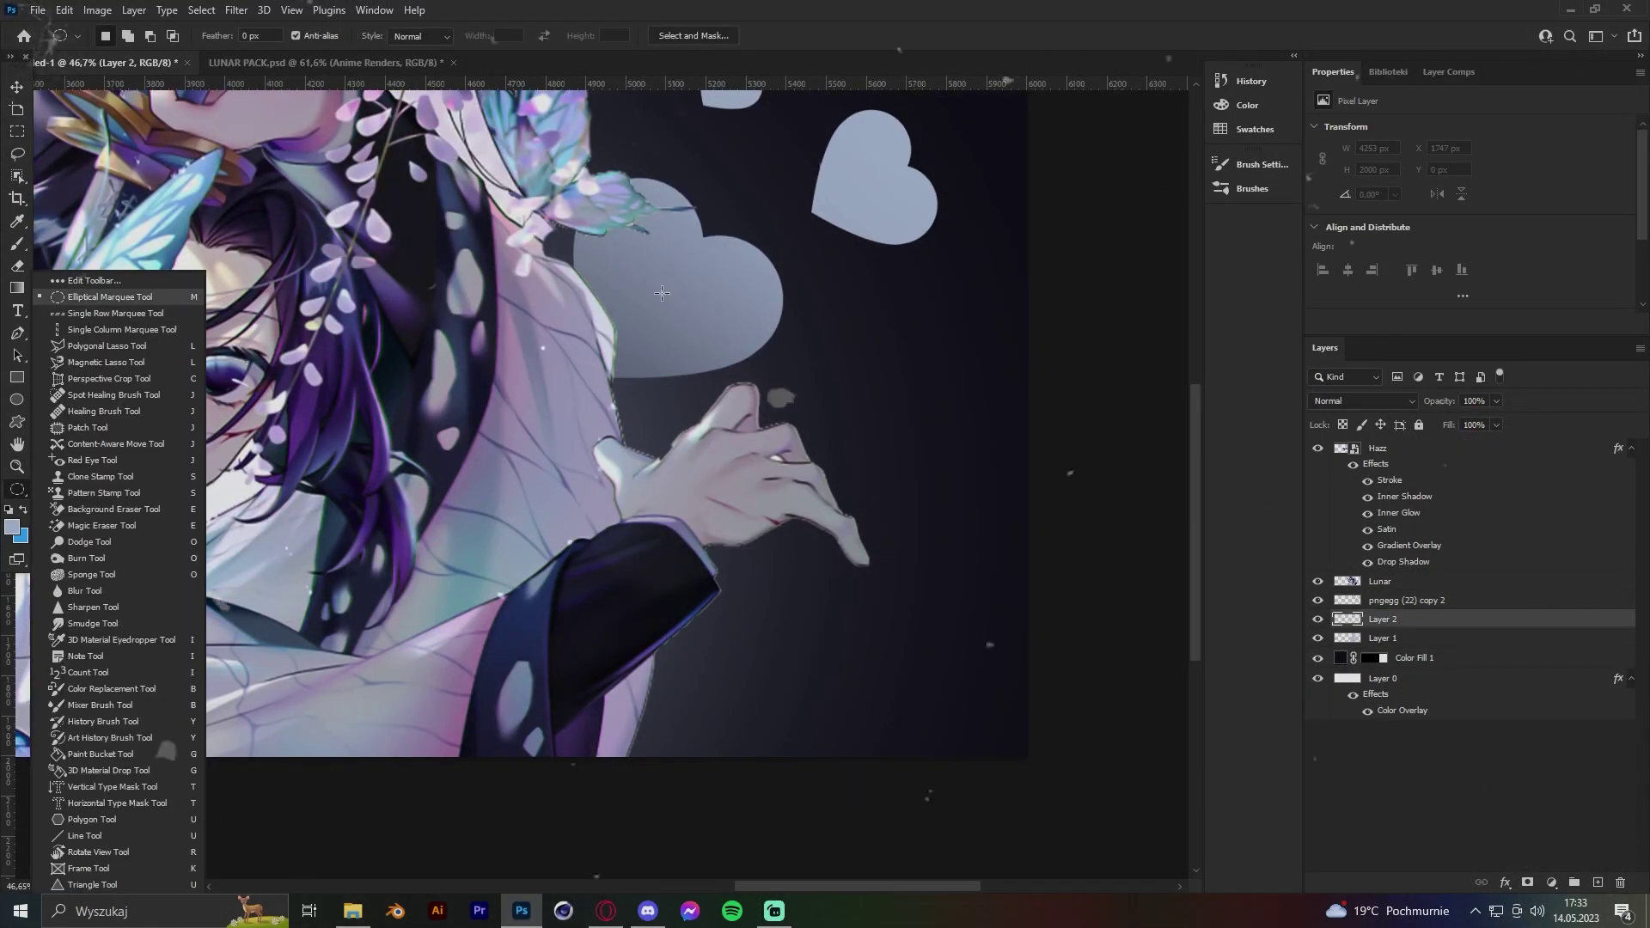
key(Escape)
key(Return)
key(v)
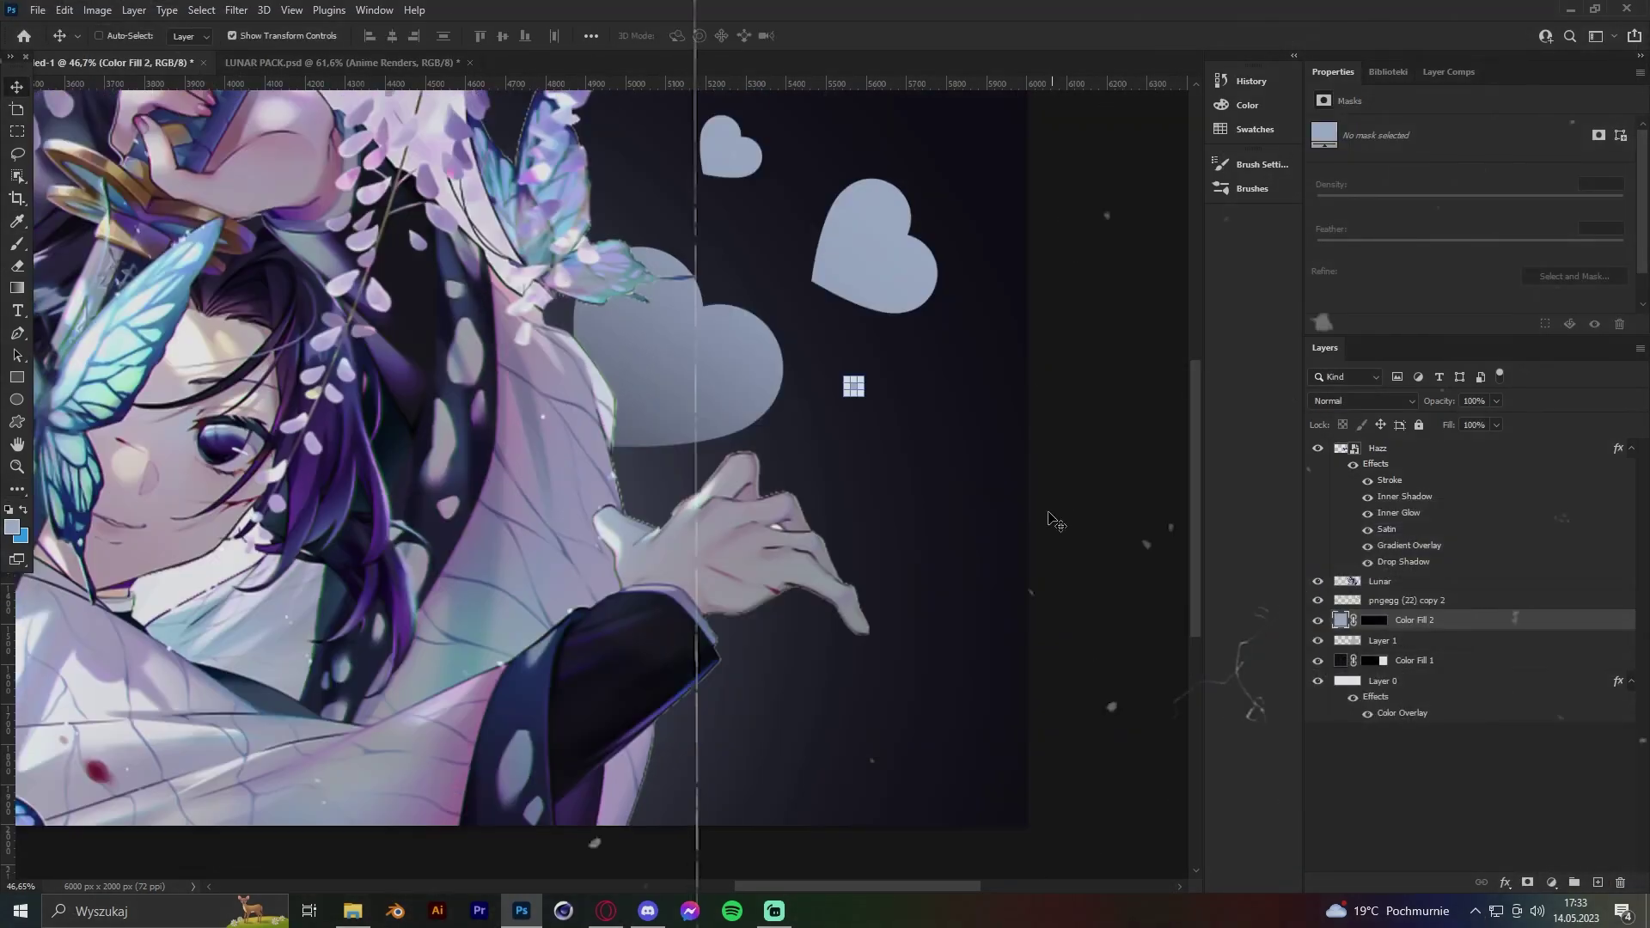
scroll(854, 387, up, 3)
mouse_move(854, 565)
mouse_down()
mouse_move(763, 445)
mouse_move(861, 286)
mouse_move(638, 357)
mouse_up()
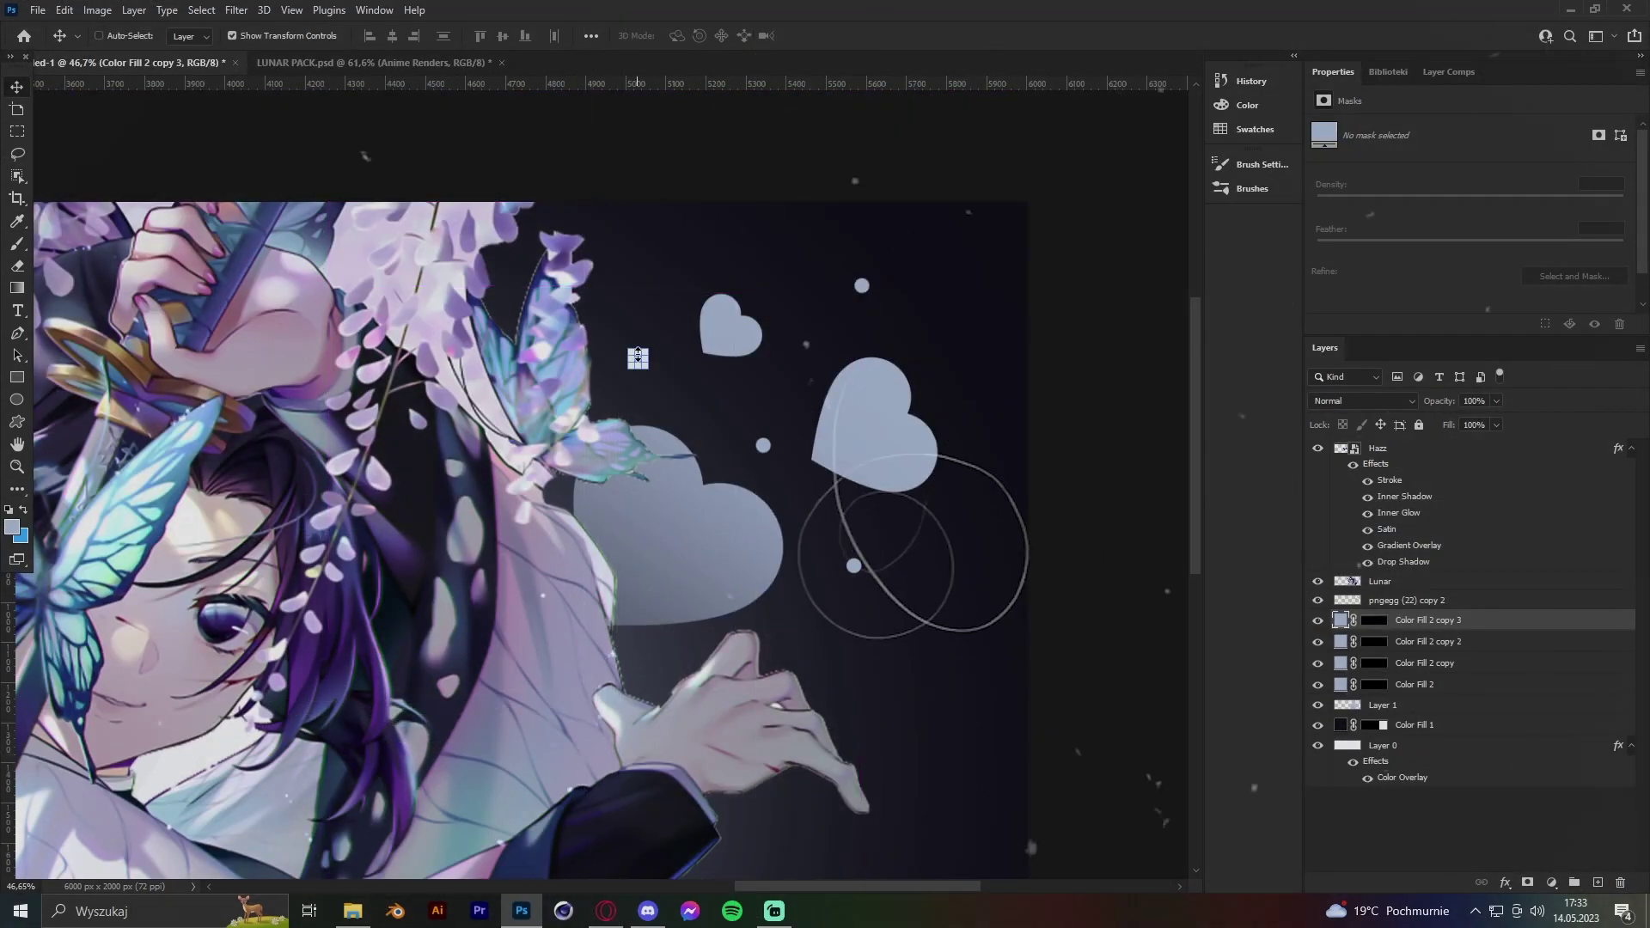
scroll(998, 462, down, 3)
scroll(994, 420, up, 2)
drag(985, 564, 897, 400)
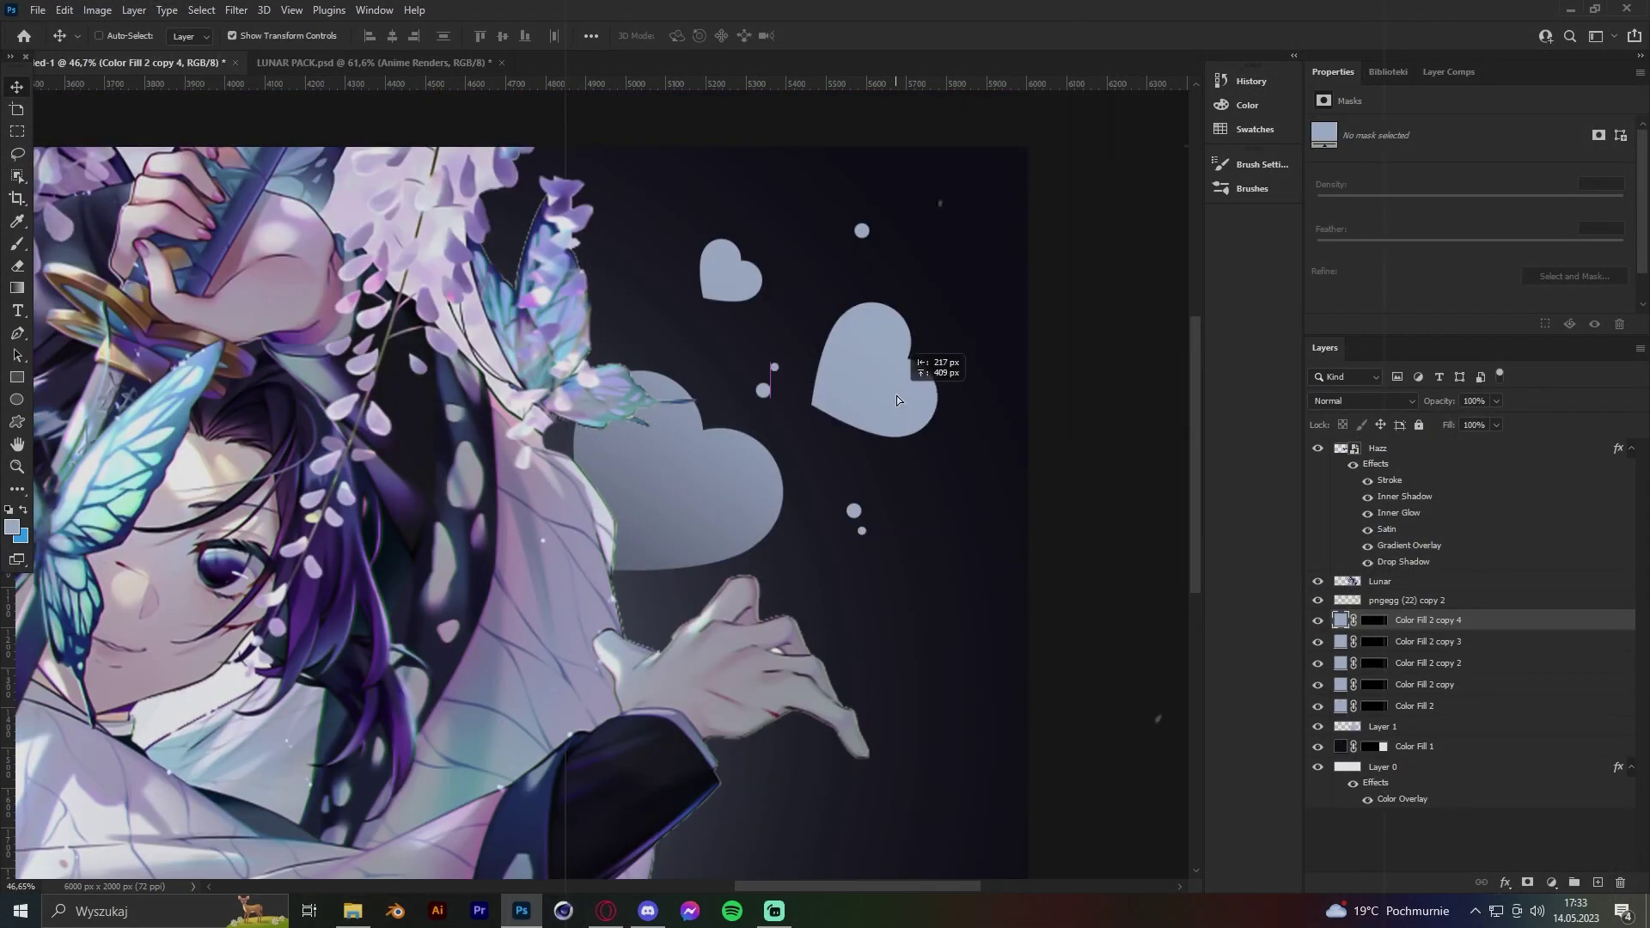
Merge the dot layers into an Overlay-blended smart object, then duplicate and enlarge it.
right_click(1375, 620)
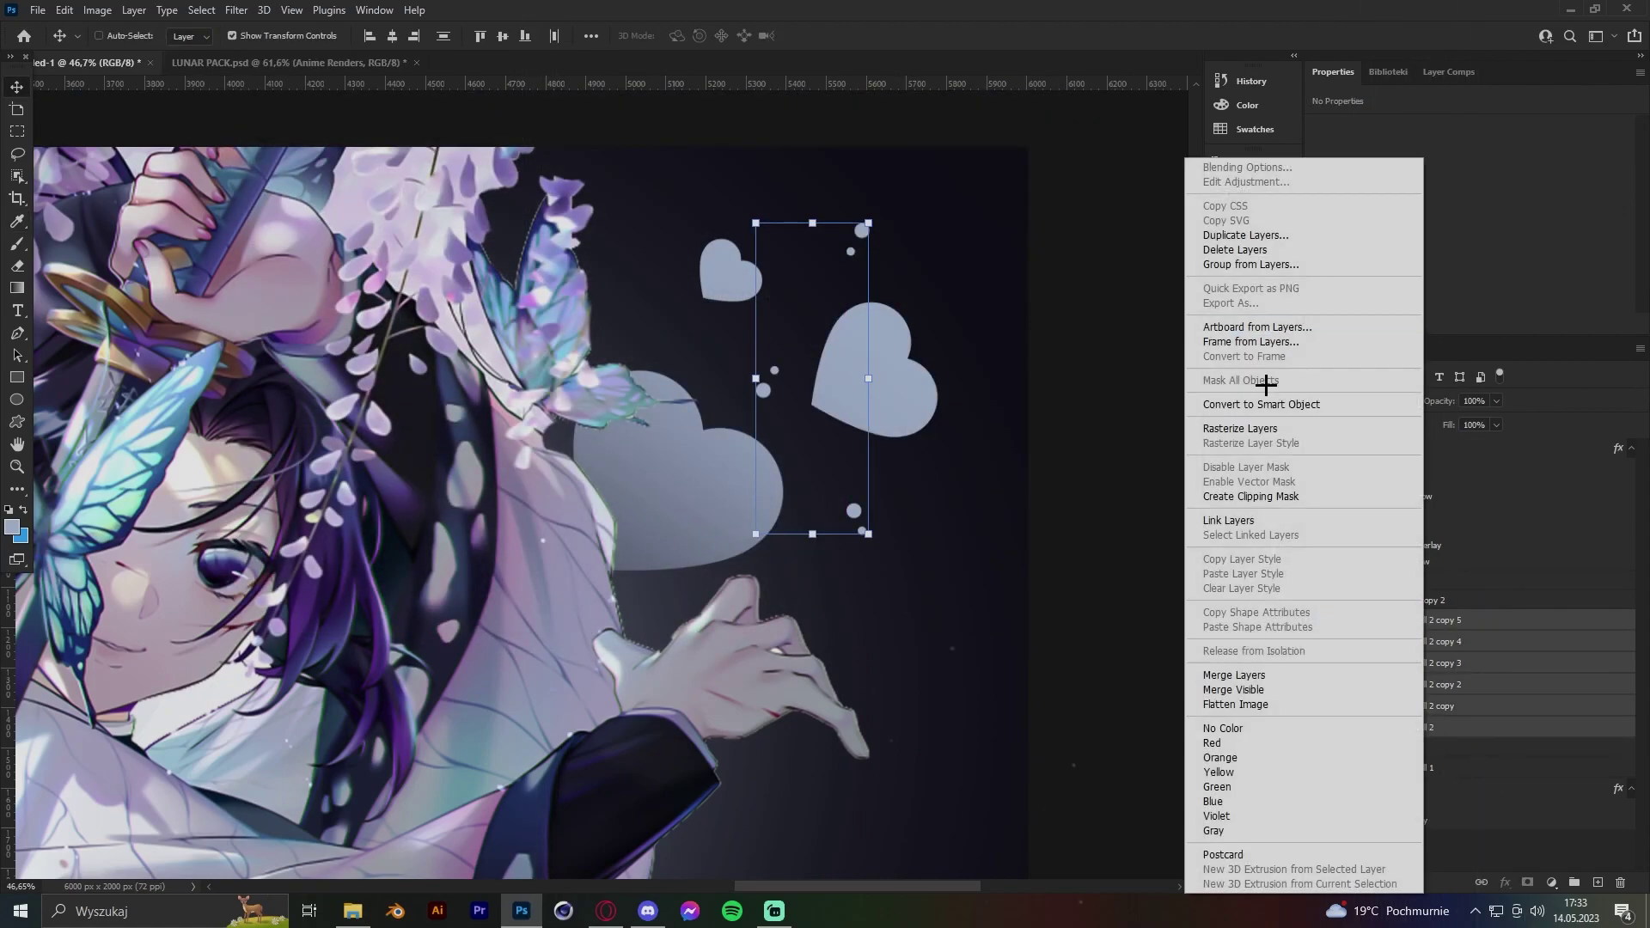
click(1264, 398)
click(1362, 400)
click(1337, 610)
key(ctrl+j)
scroll(1066, 550, down, 3)
drag(1068, 490, 970, 486)
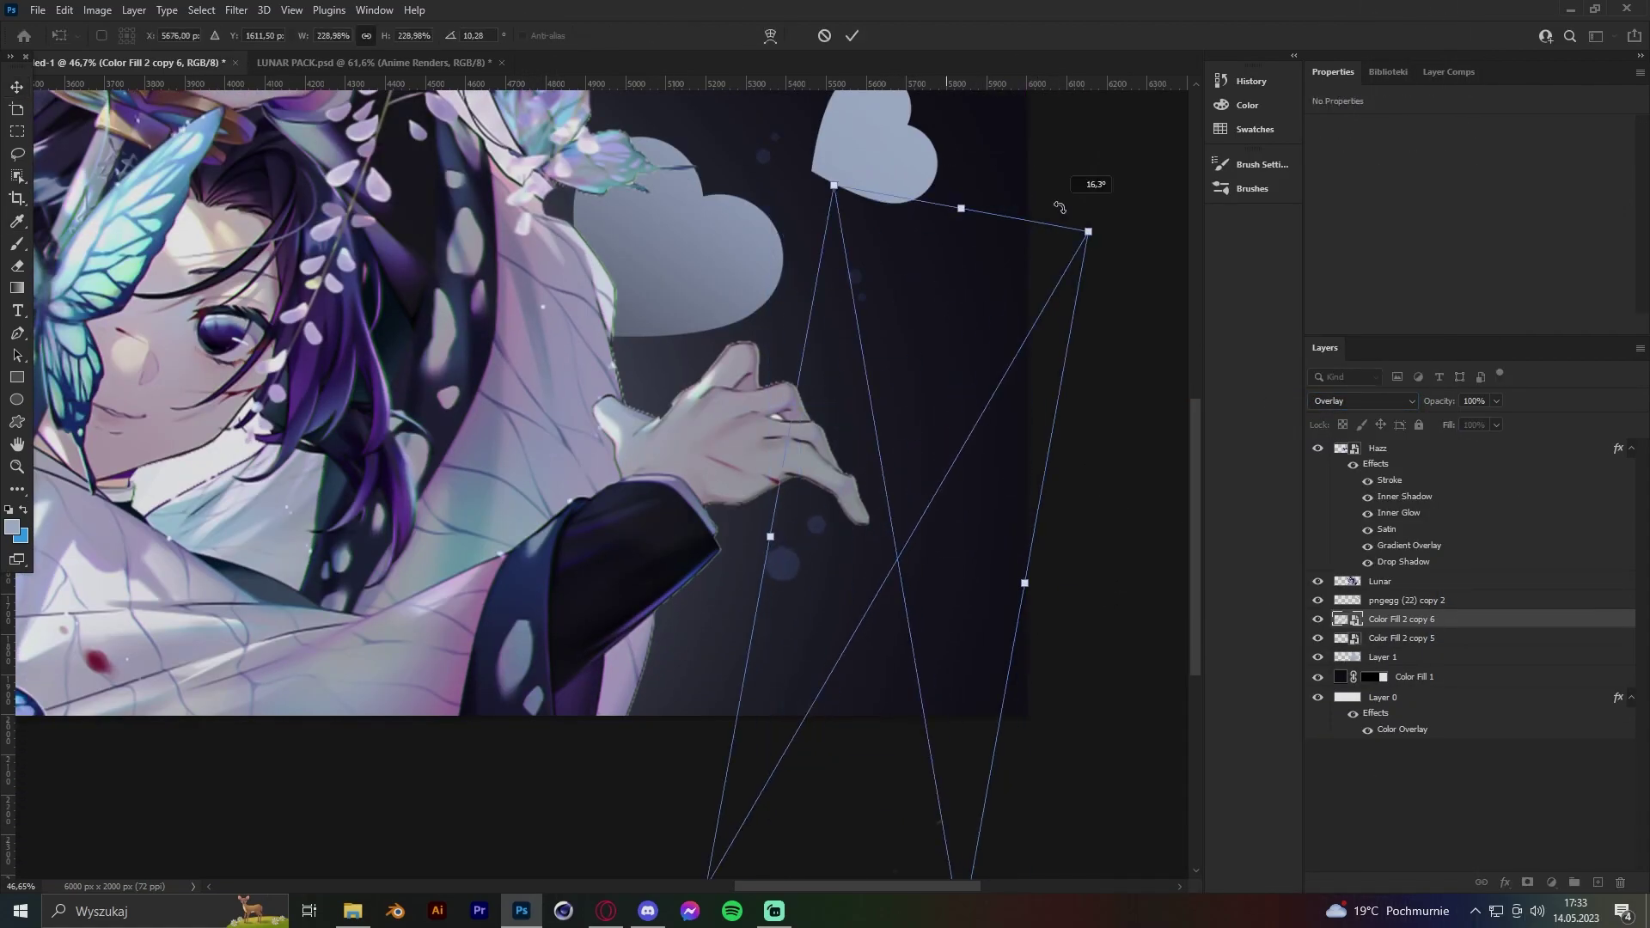
scroll(1050, 442, down, 3)
scroll(1050, 442, up, 2)
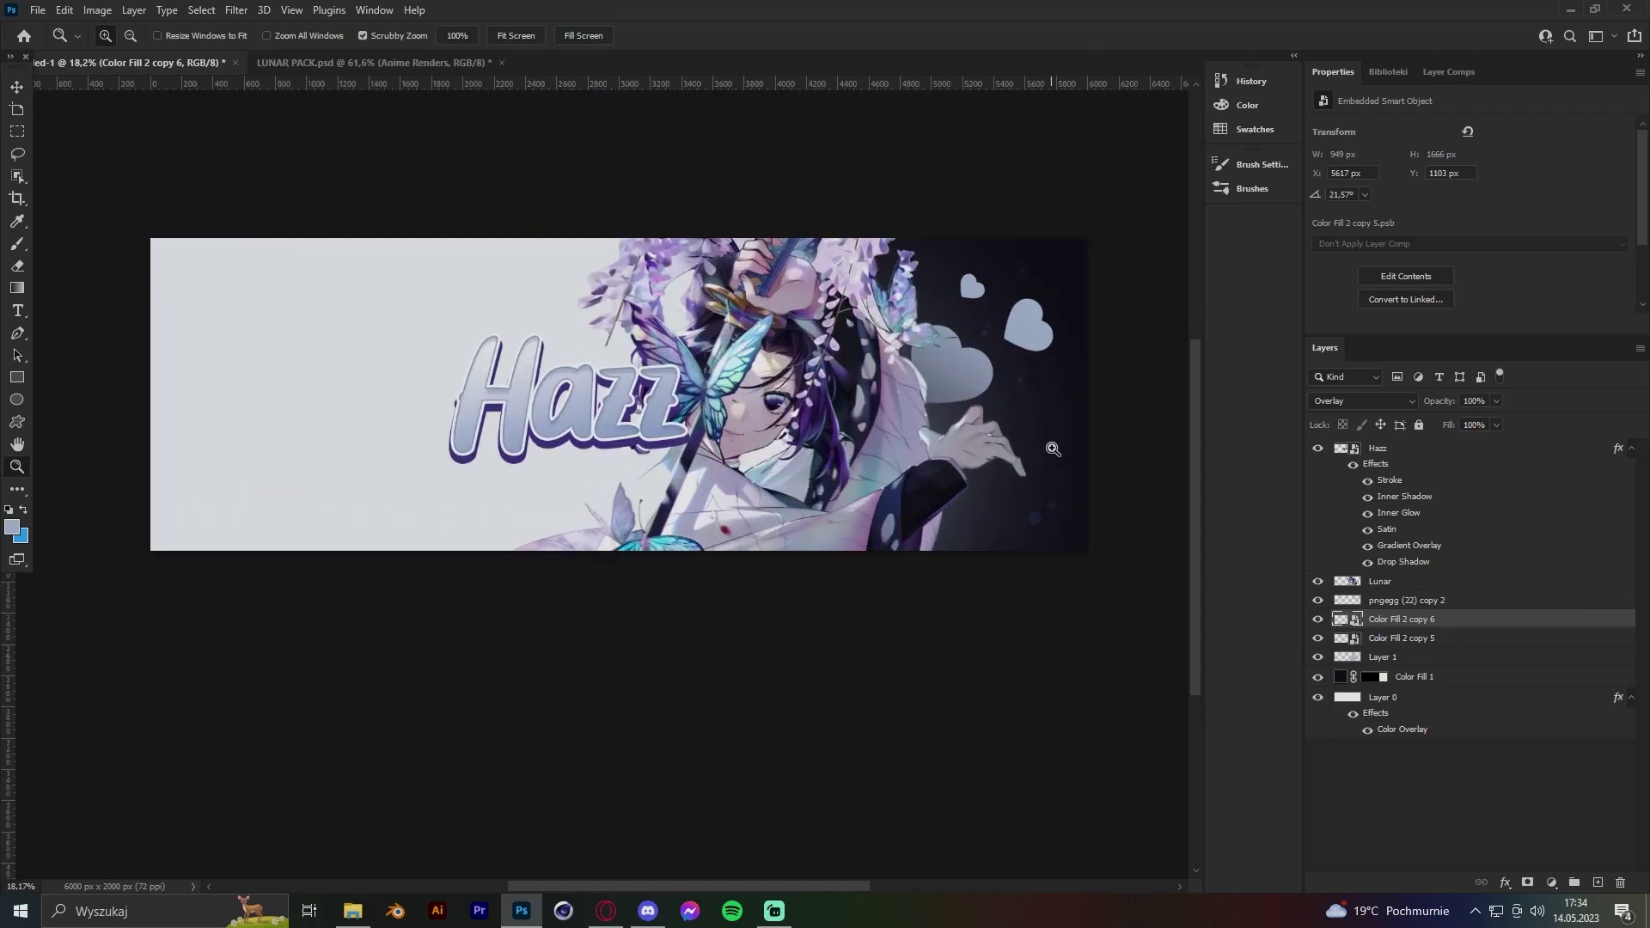
scroll(1049, 441, up, 4)
ctrl+click(876, 391)
Shrink the eraser to a tiny brush and zoom in on the character's hand.
key(e)
key(bracketleft)
key(bracketleft)
key(bracketleft)
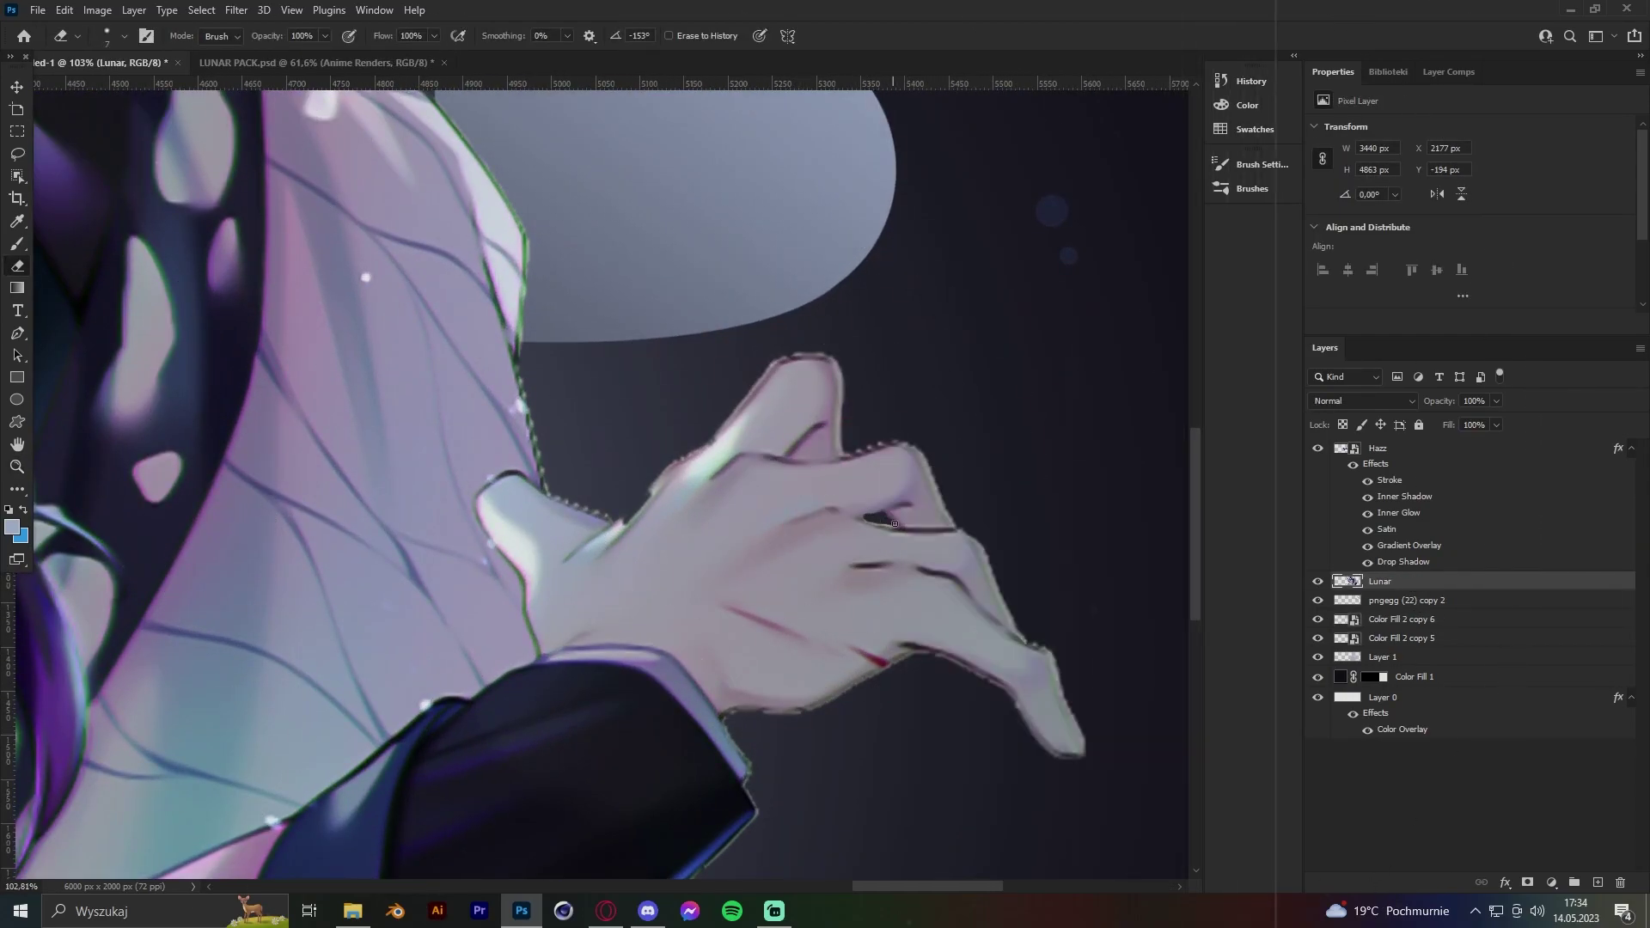
key(z)
drag(499, 452, 760, 322)
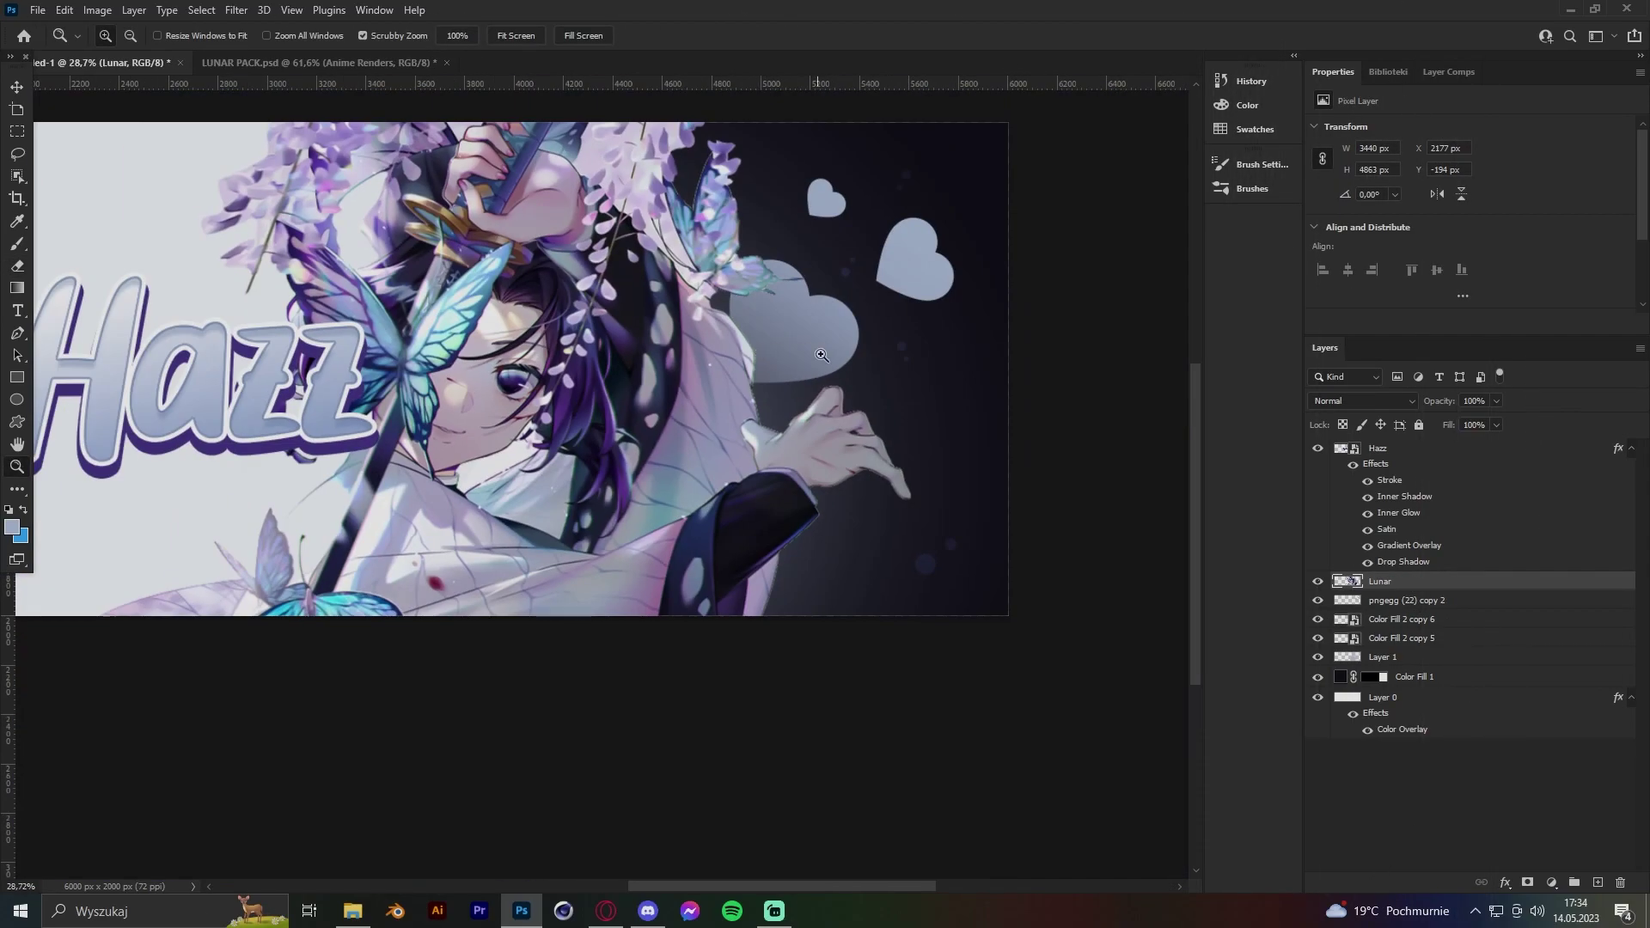
scroll(760, 323, up, 1)
Erase the fringe along the hand and sleeve edges, then zoom back out to the banner.
key(e)
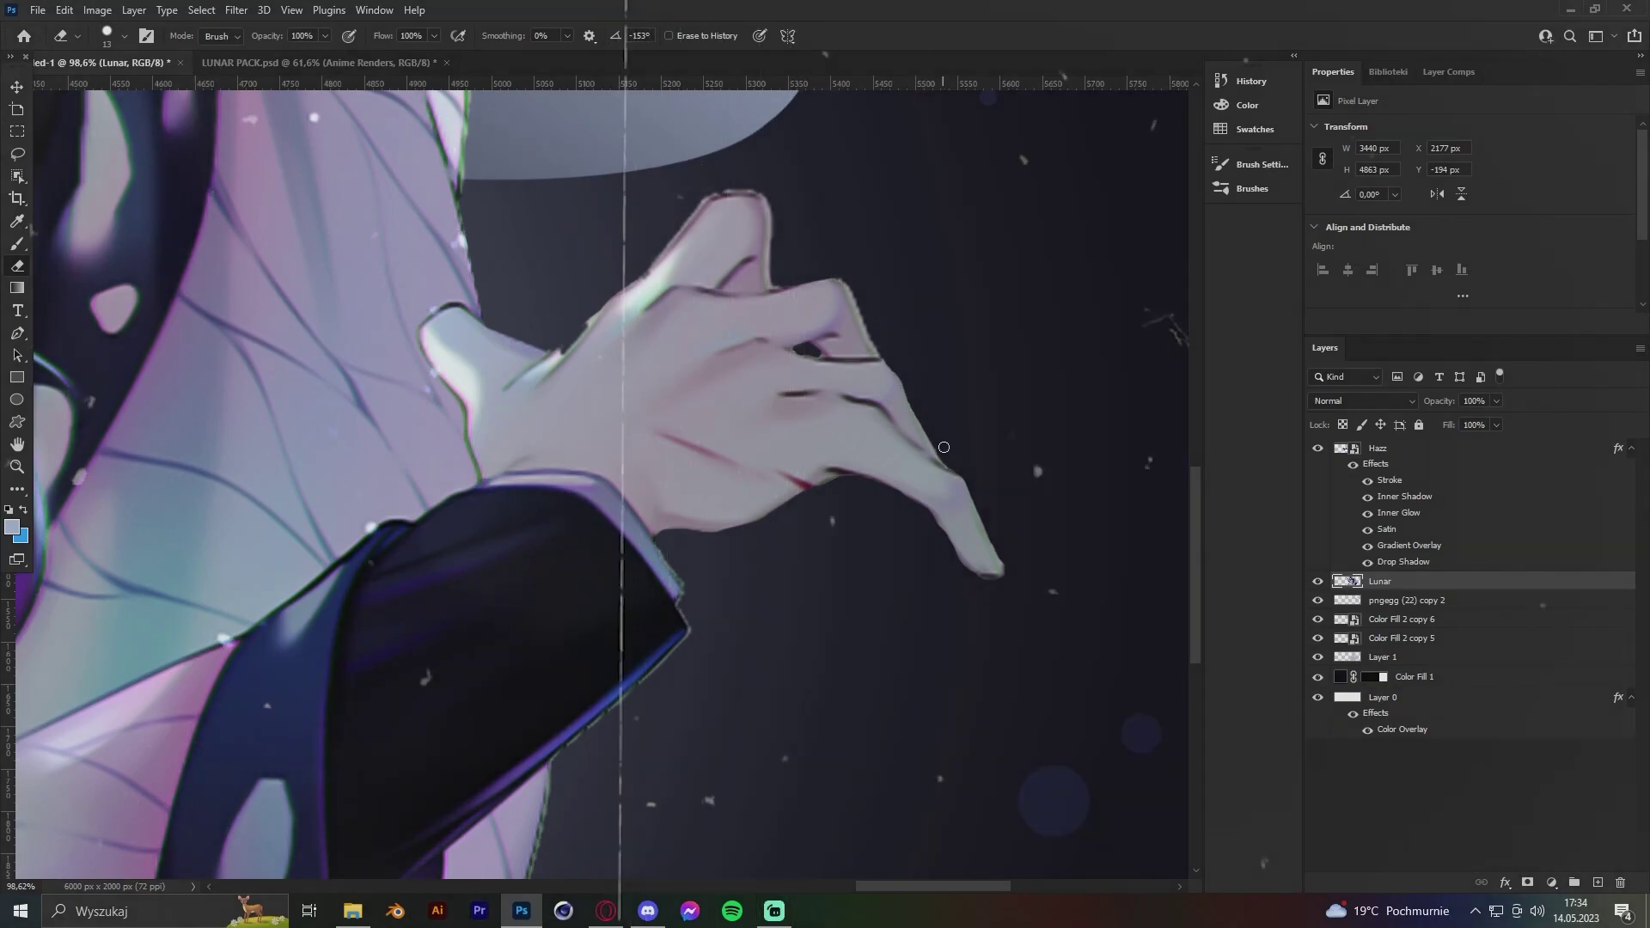
scroll(779, 366, up, 2)
scroll(757, 361, down, 2)
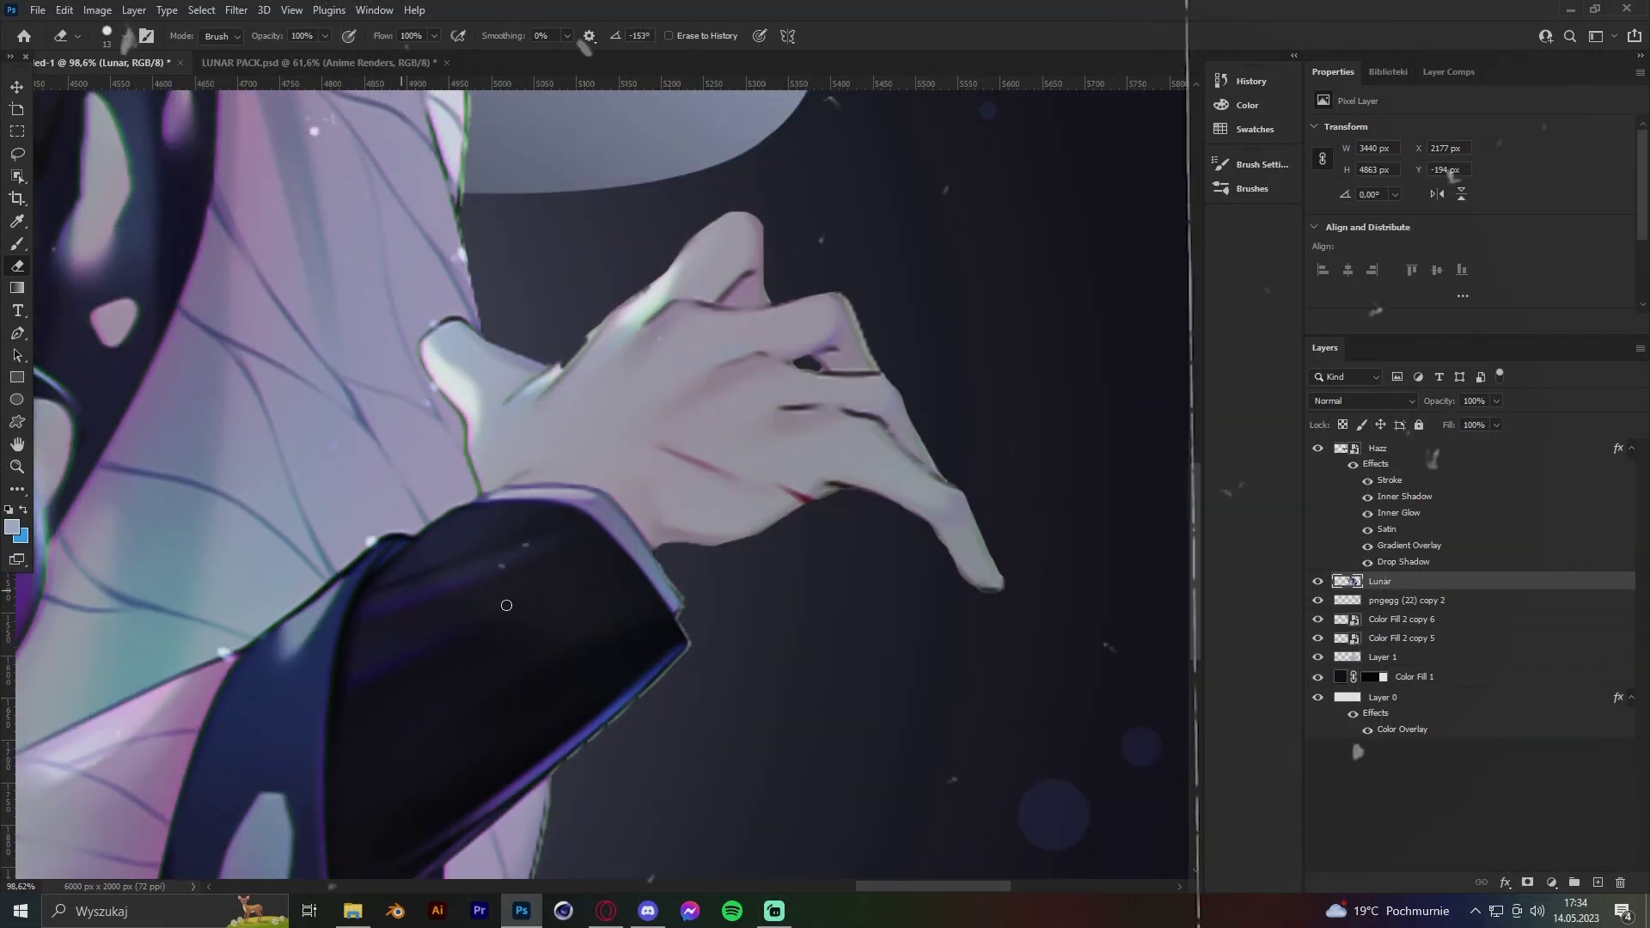
scroll(722, 455, down, 3)
key(z)
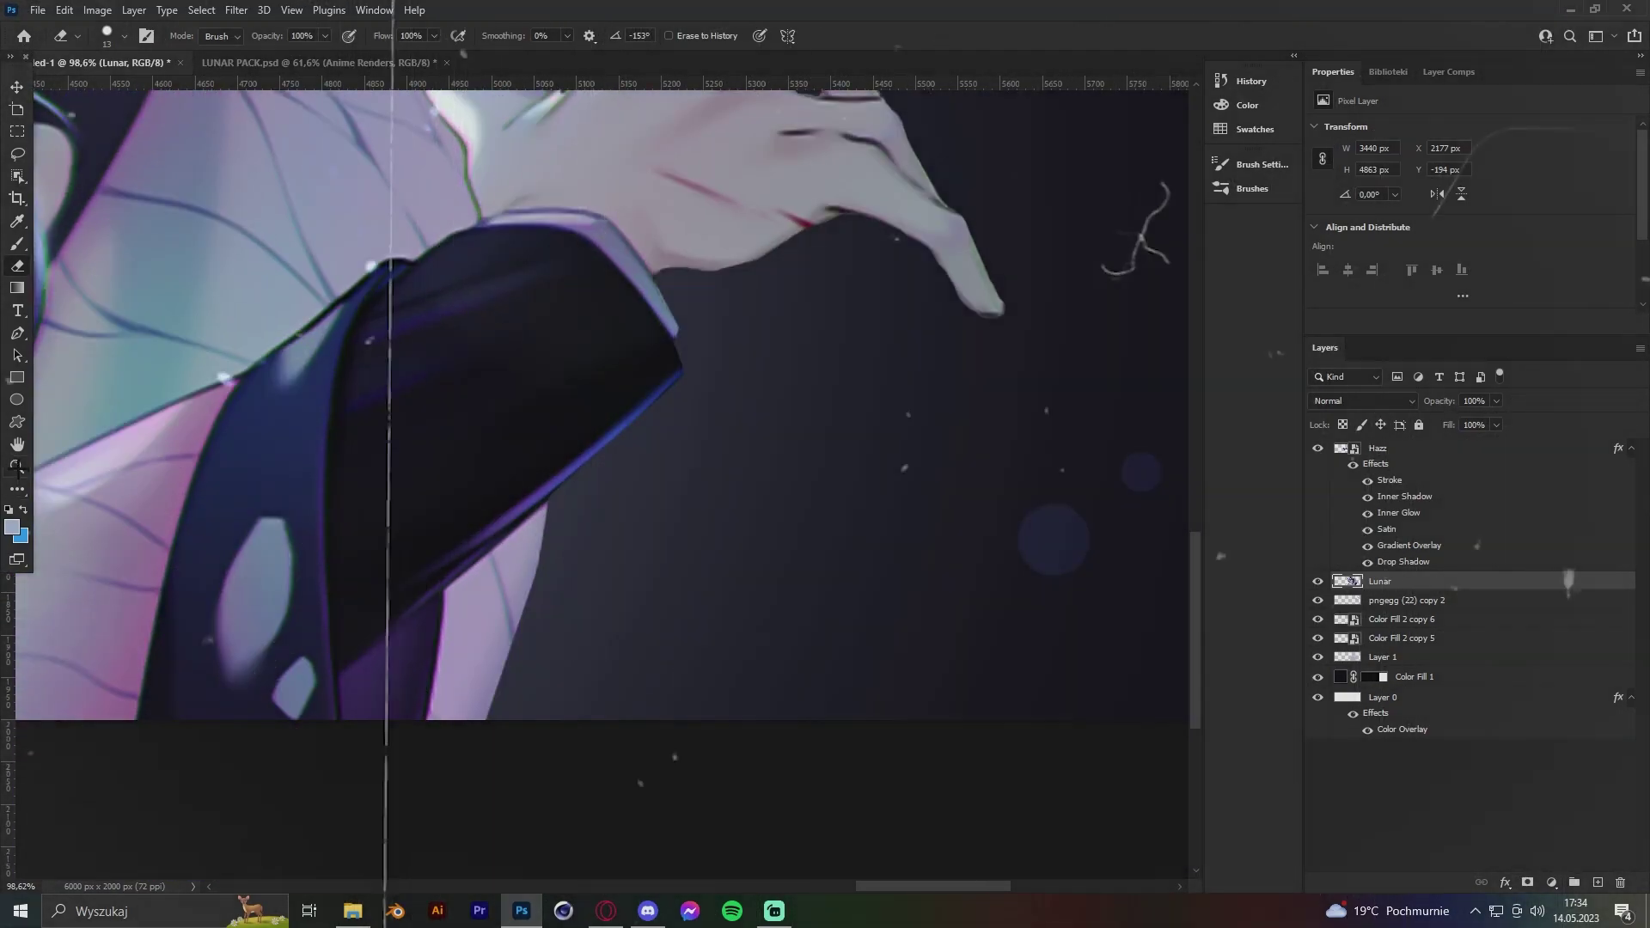
scroll(544, 718, down, 5)
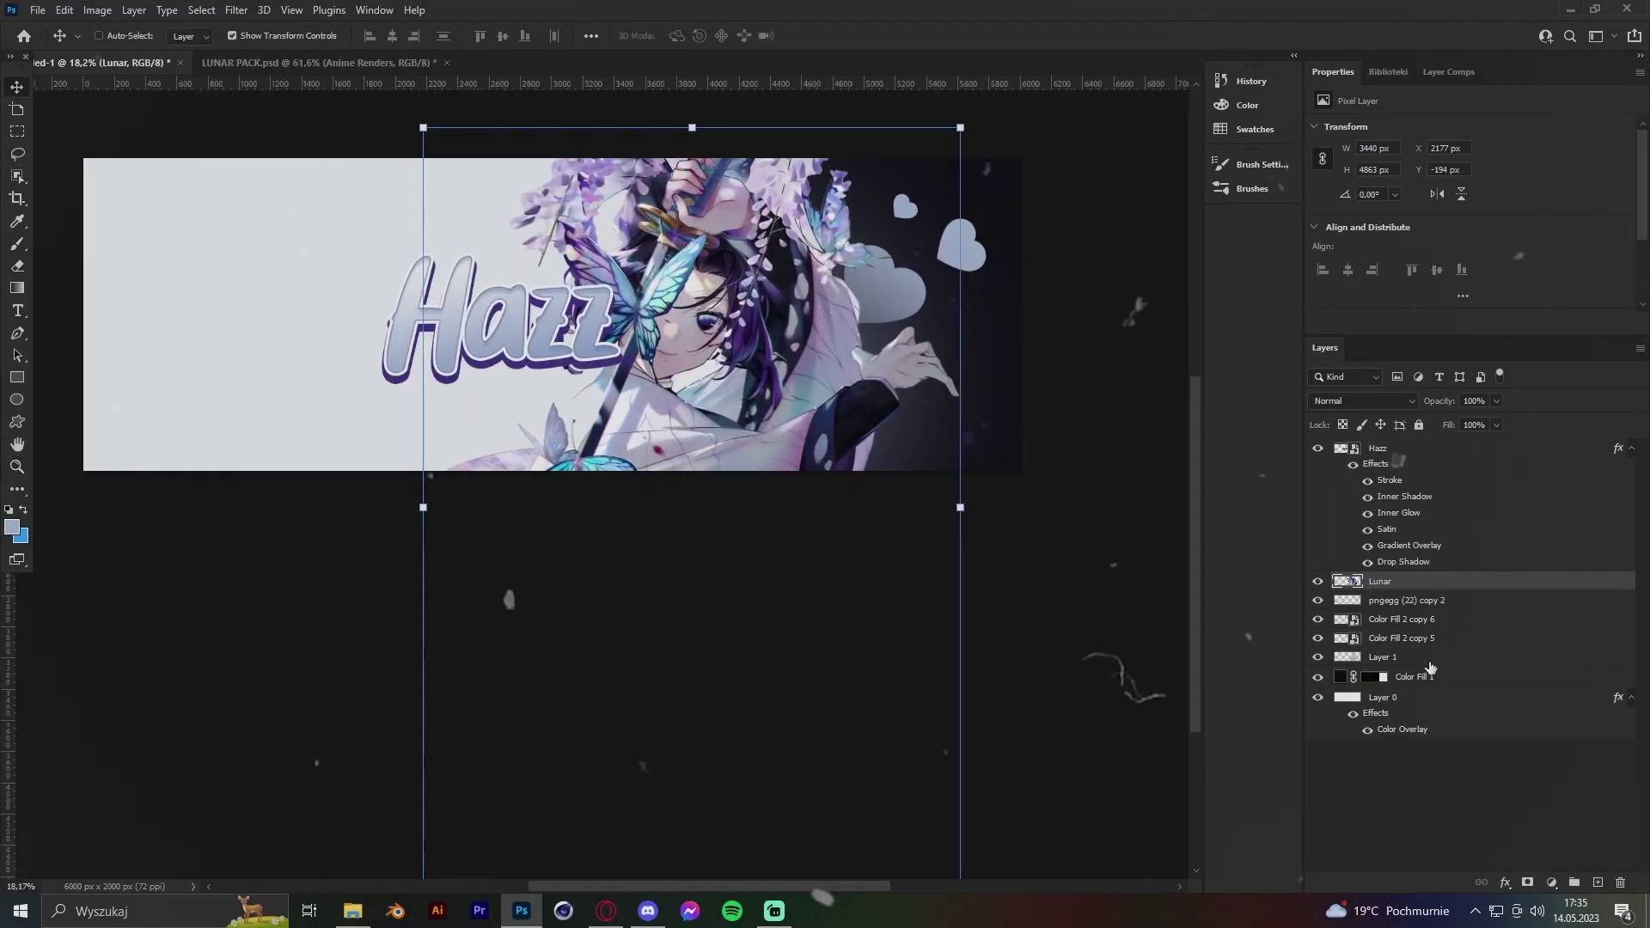
Adjust the gradient style using the sampled Hazz text colour, repositioned, at scale 113.
click(1409, 697)
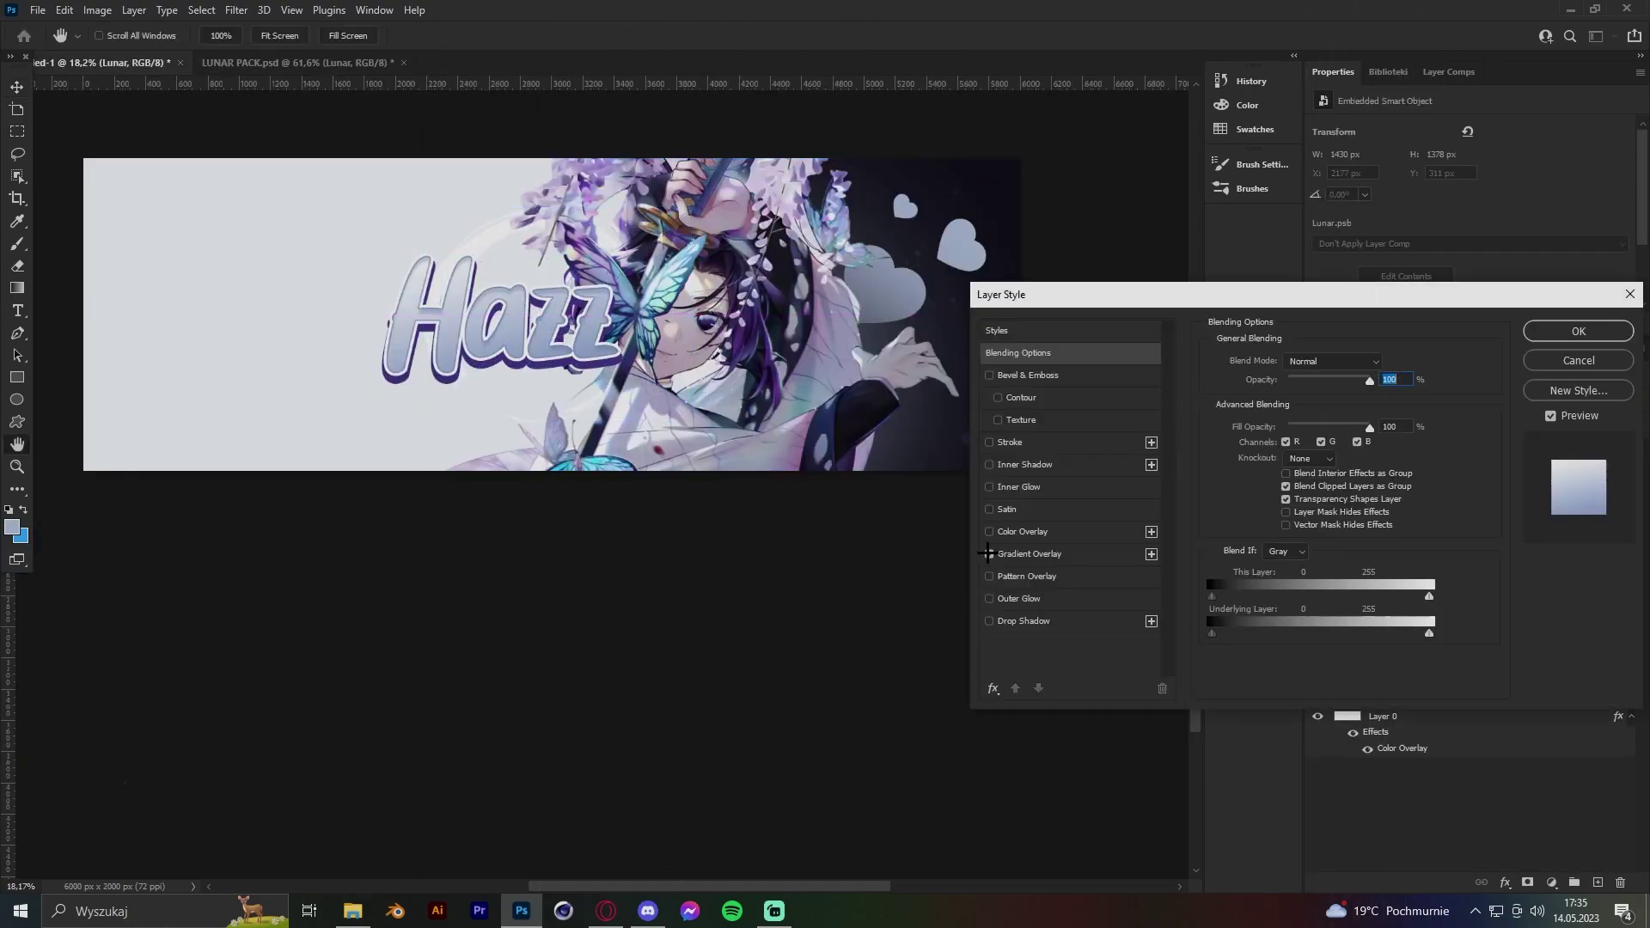
click(533, 318)
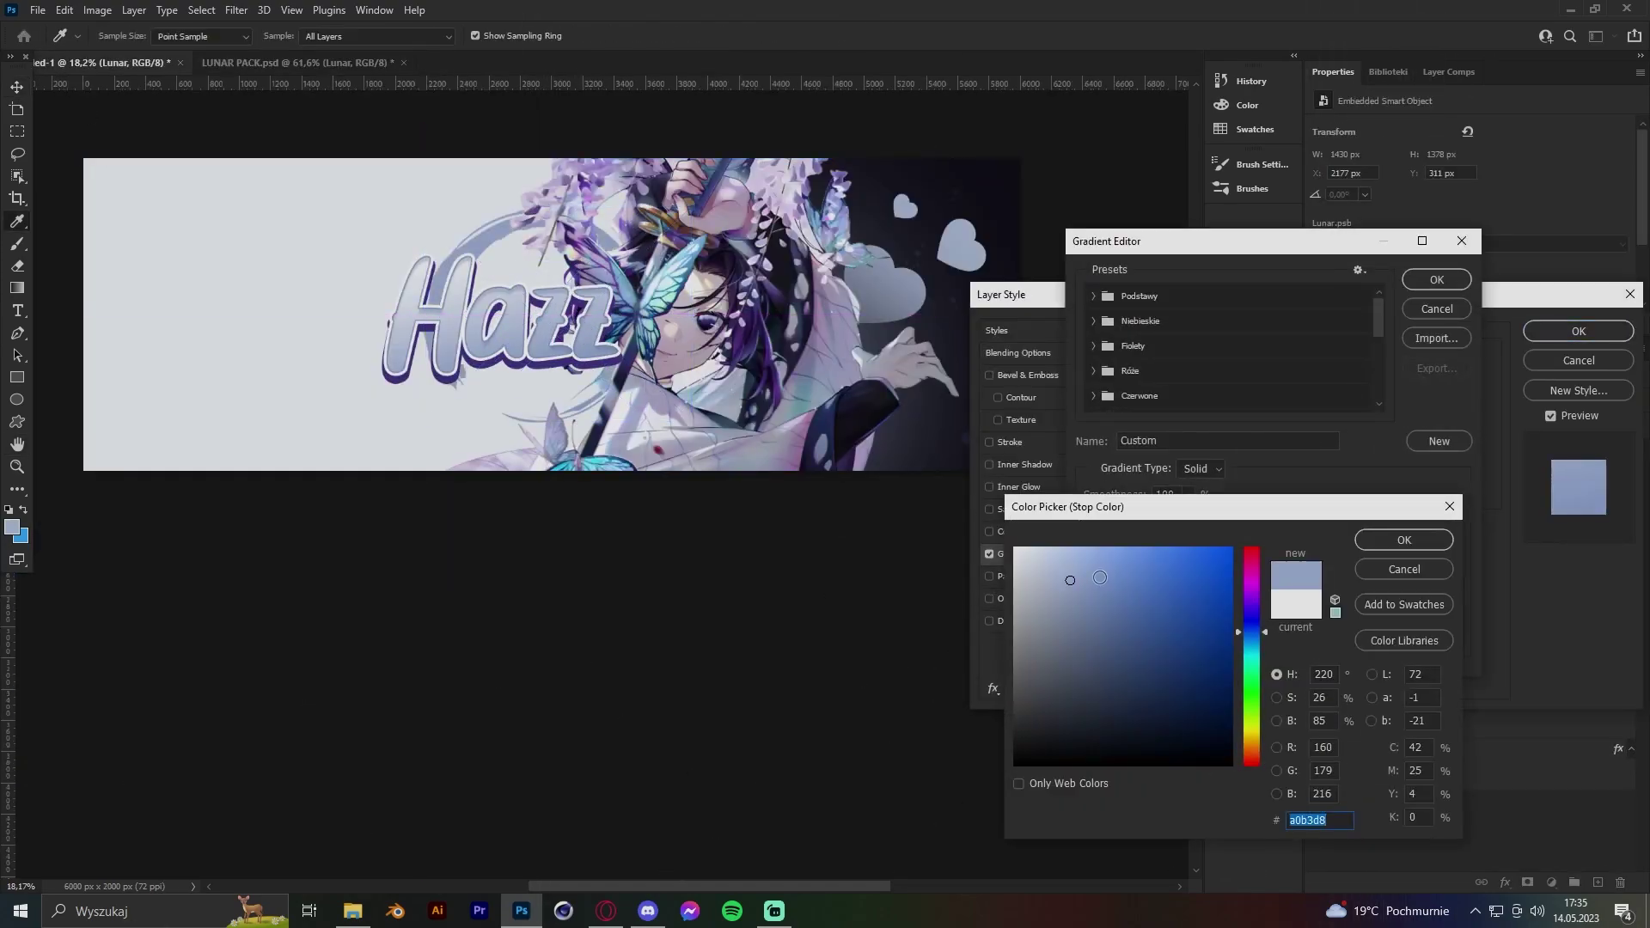
click(1392, 540)
drag(656, 297, 669, 298)
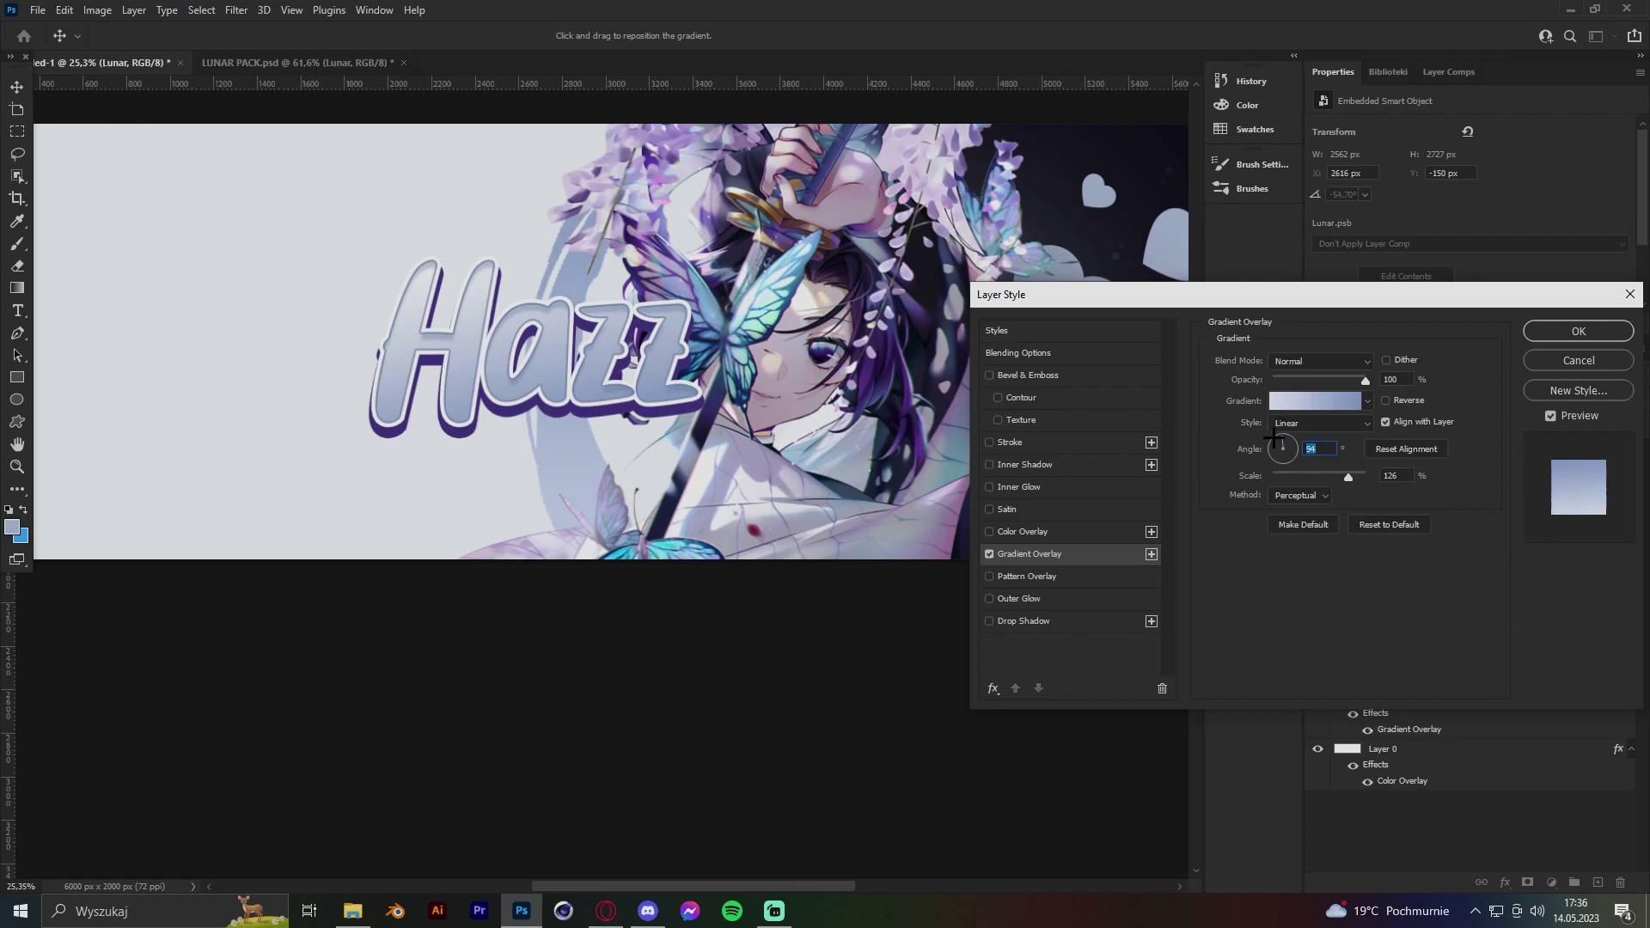
drag(1348, 477, 1340, 475)
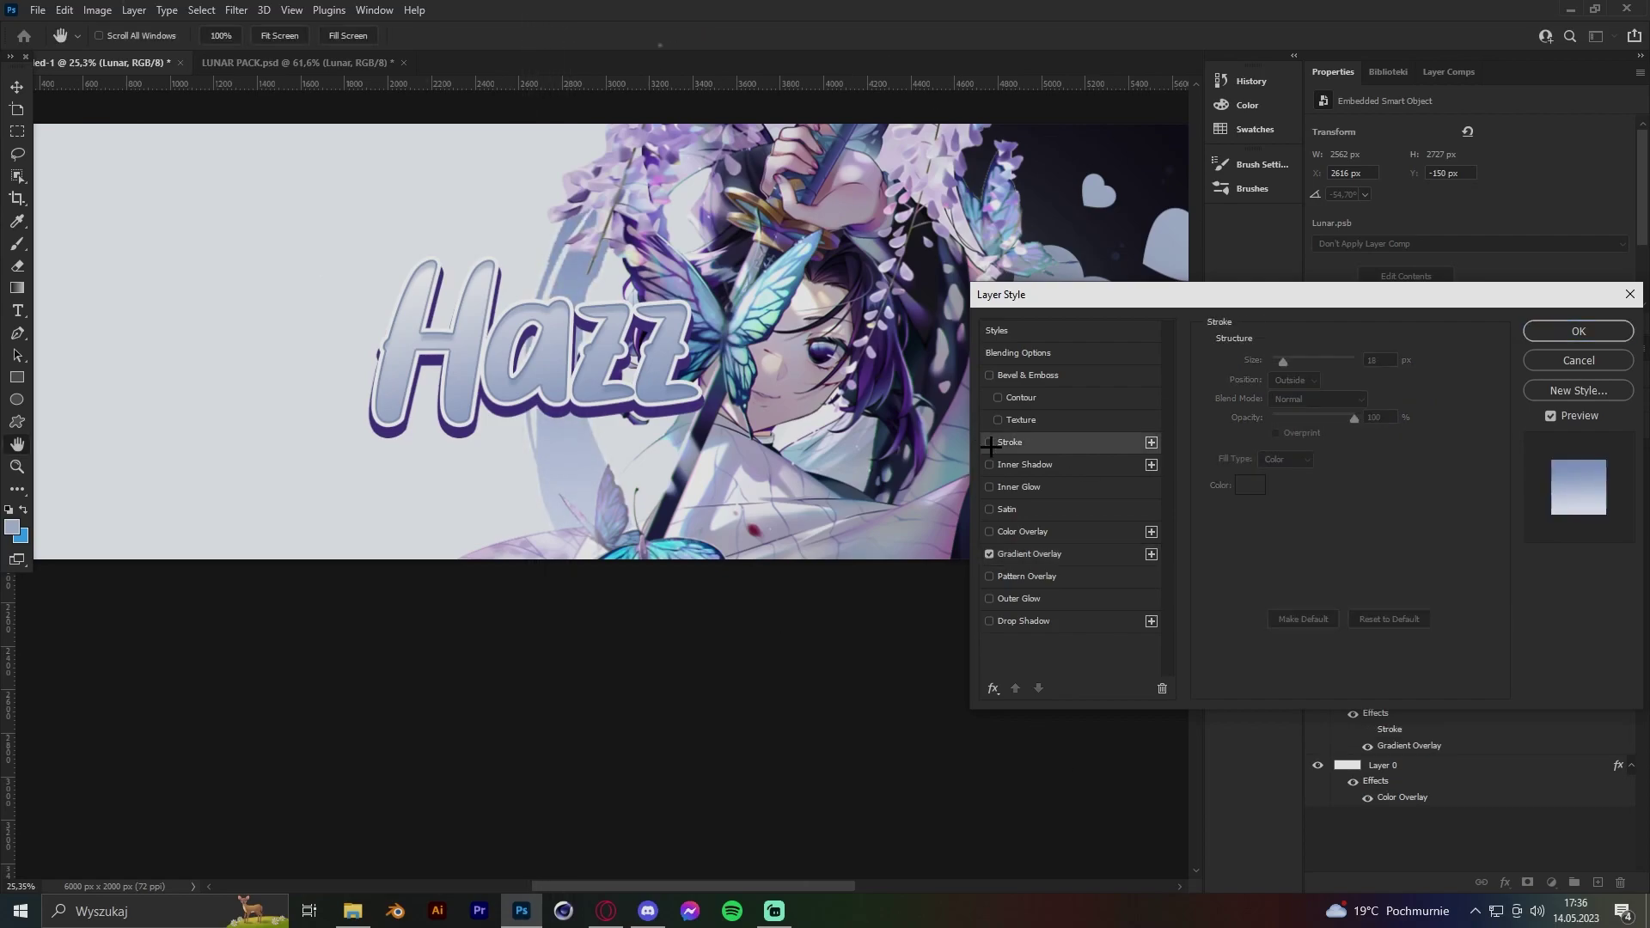
click(1006, 508)
key(Return)
Rasterize the Lunar layer to strip its layer styling.
key(z)
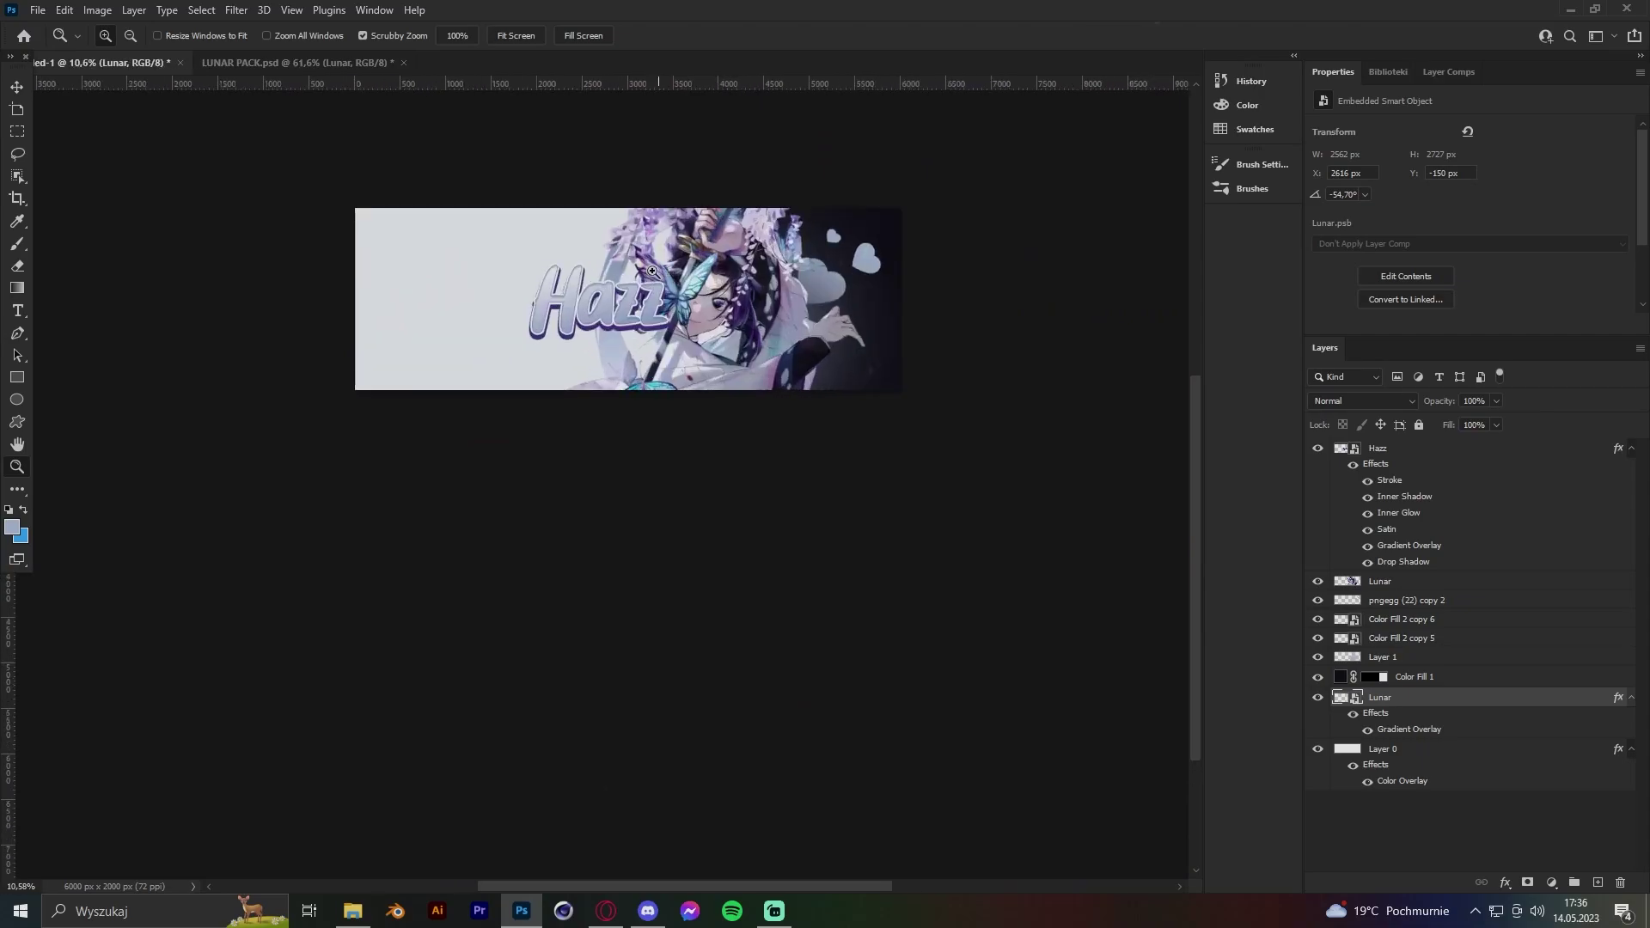
right_click(1435, 384)
key(Escape)
Erase the stray splatter fragments below and beside the Hazz title.
key(e)
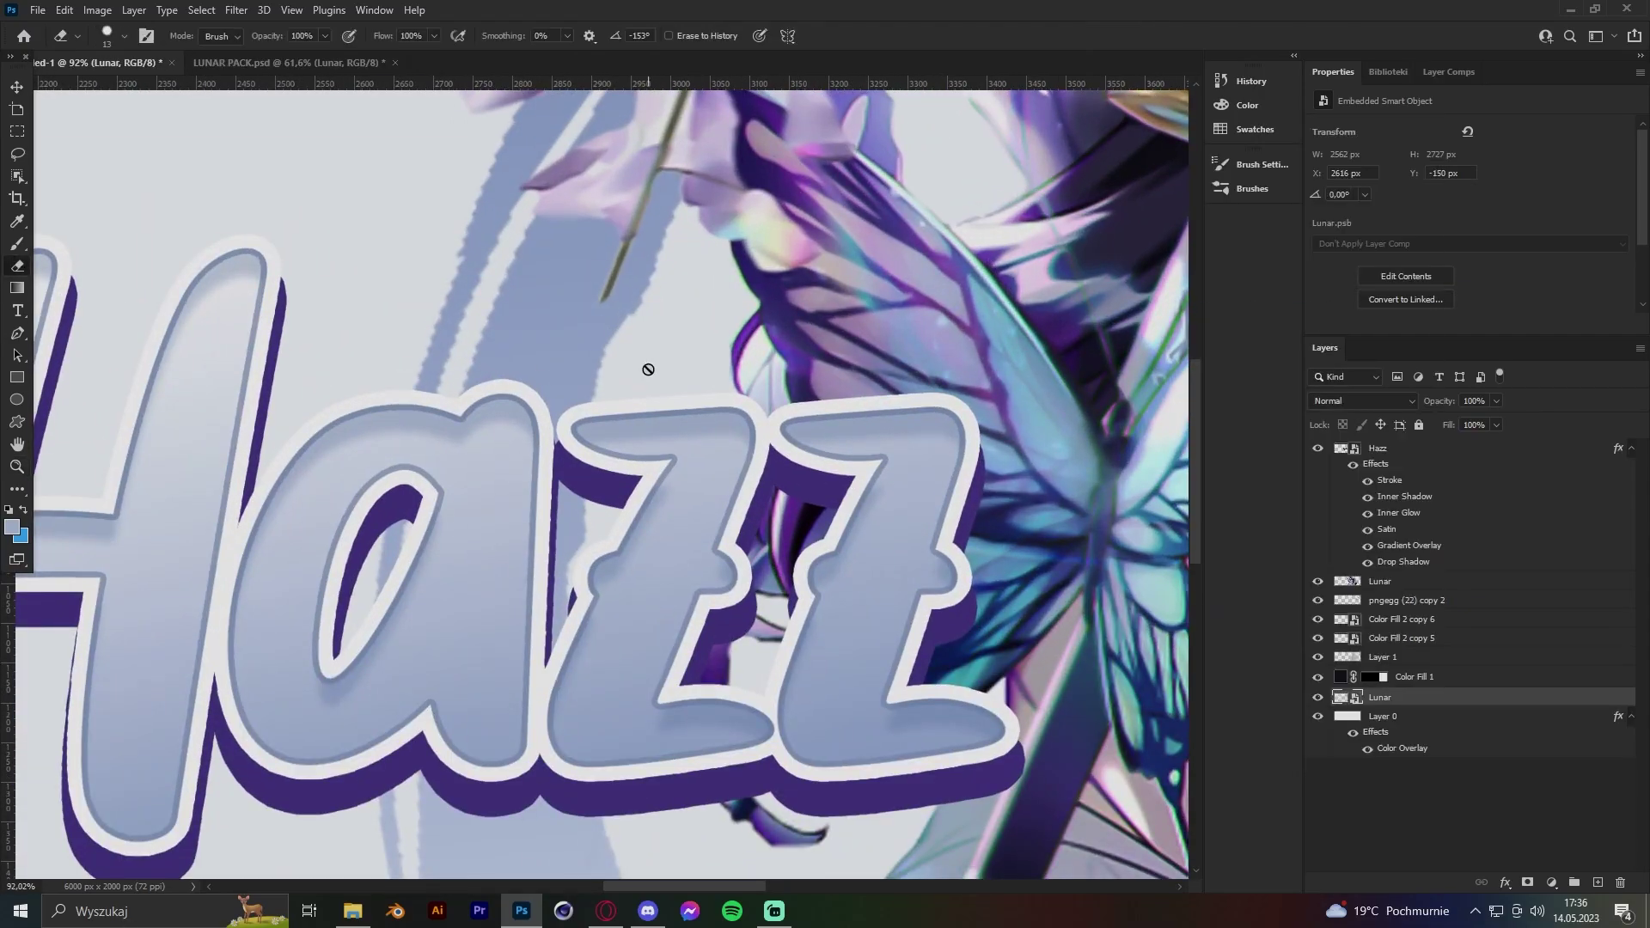
scroll(499, 230, up, 3)
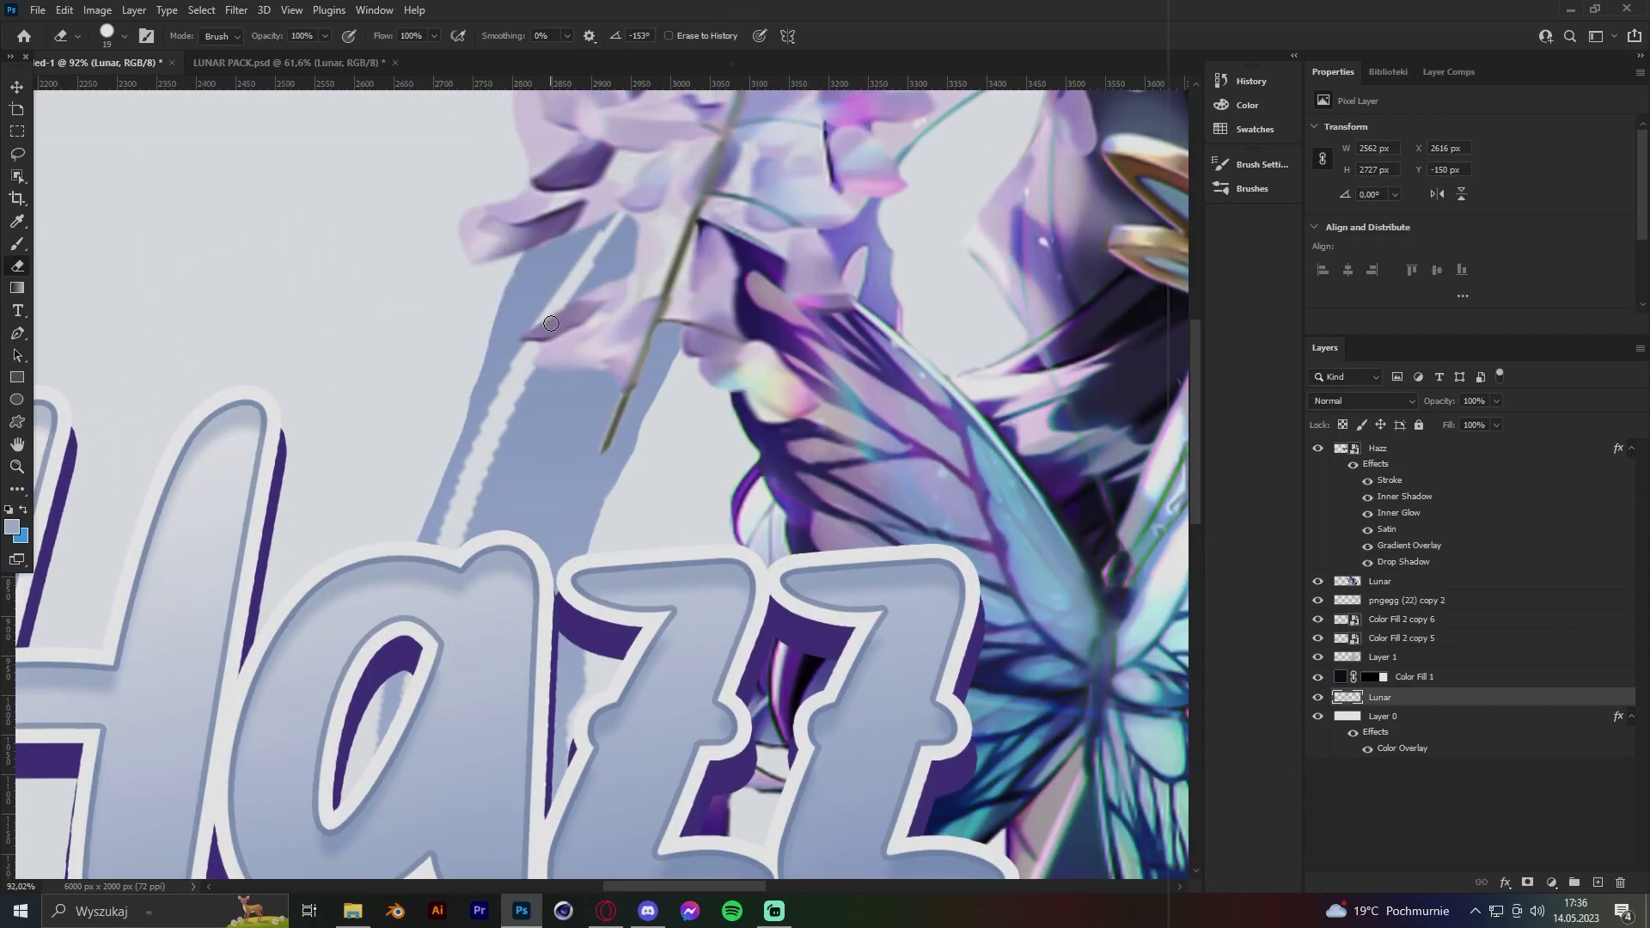
scroll(184, 404, up, 5)
scroll(708, 359, down, 10)
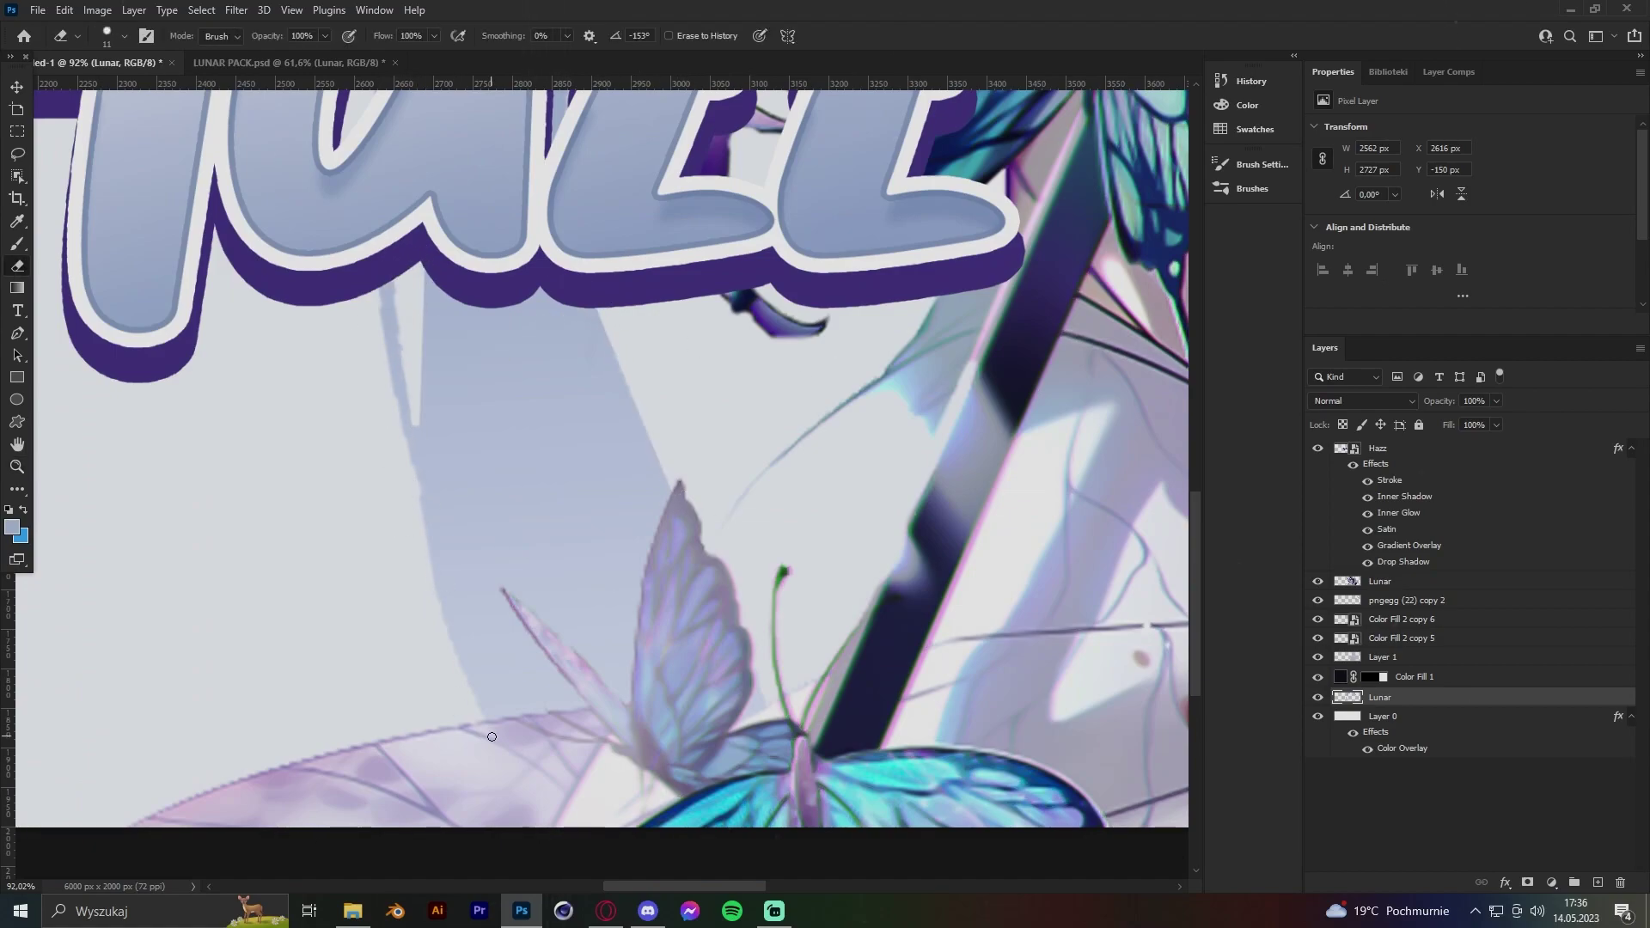
key(v)
scroll(437, 545, down, 5)
scroll(481, 360, down, 5)
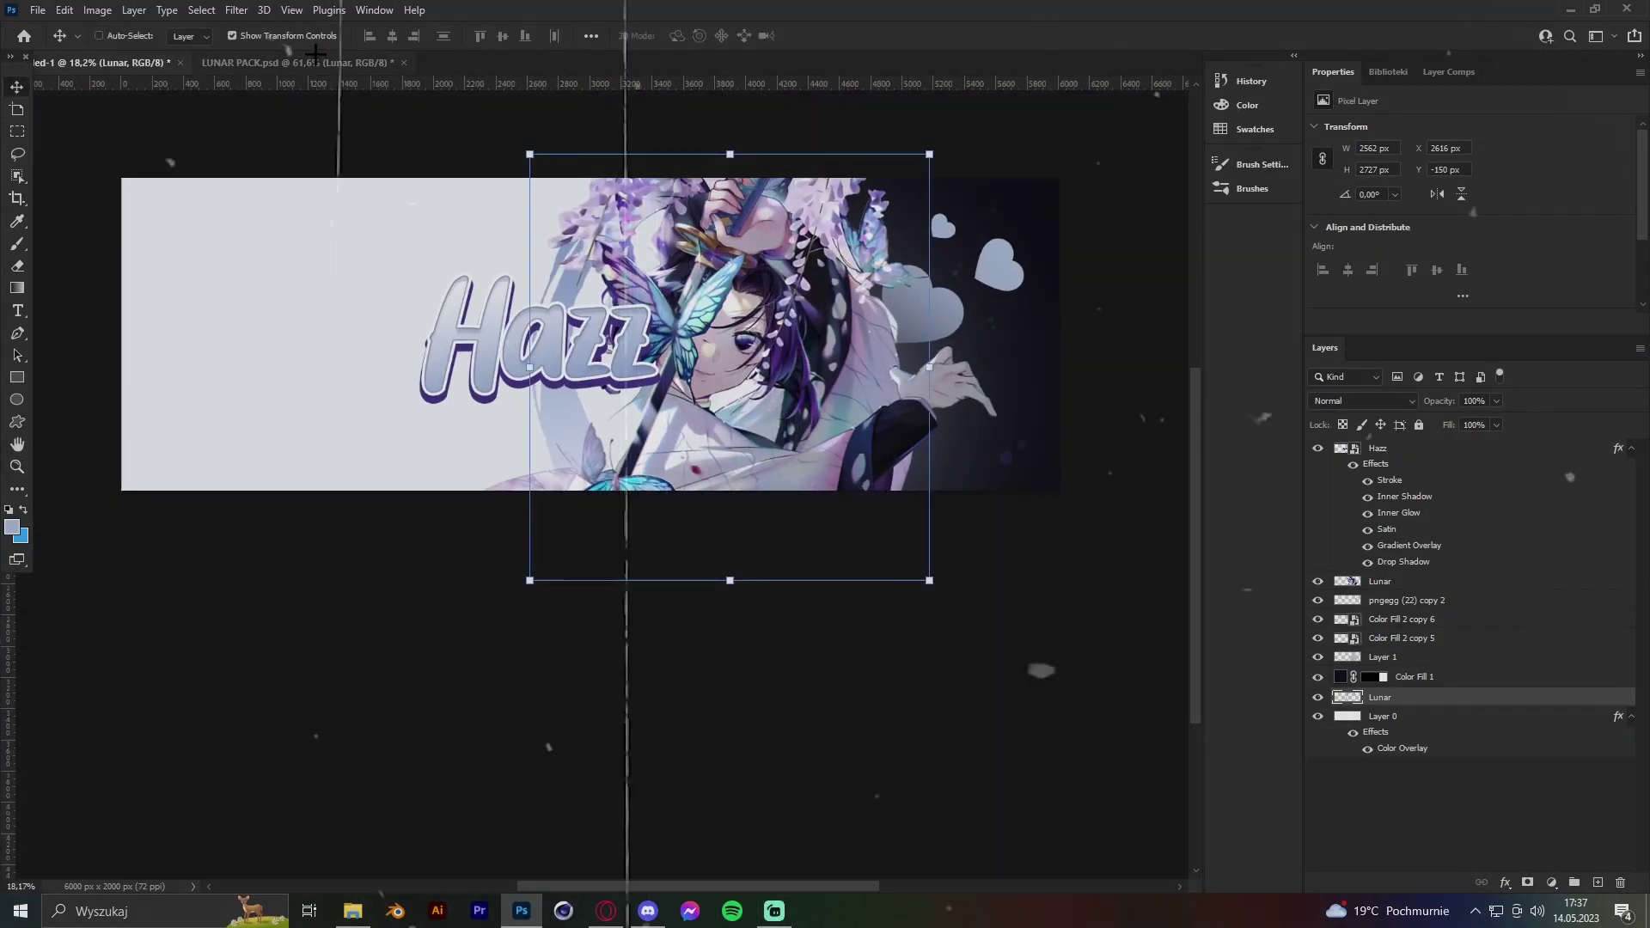
Add a new text layer with the pasted subtitle 色的蝶 in a chosen font.
click(1378, 448)
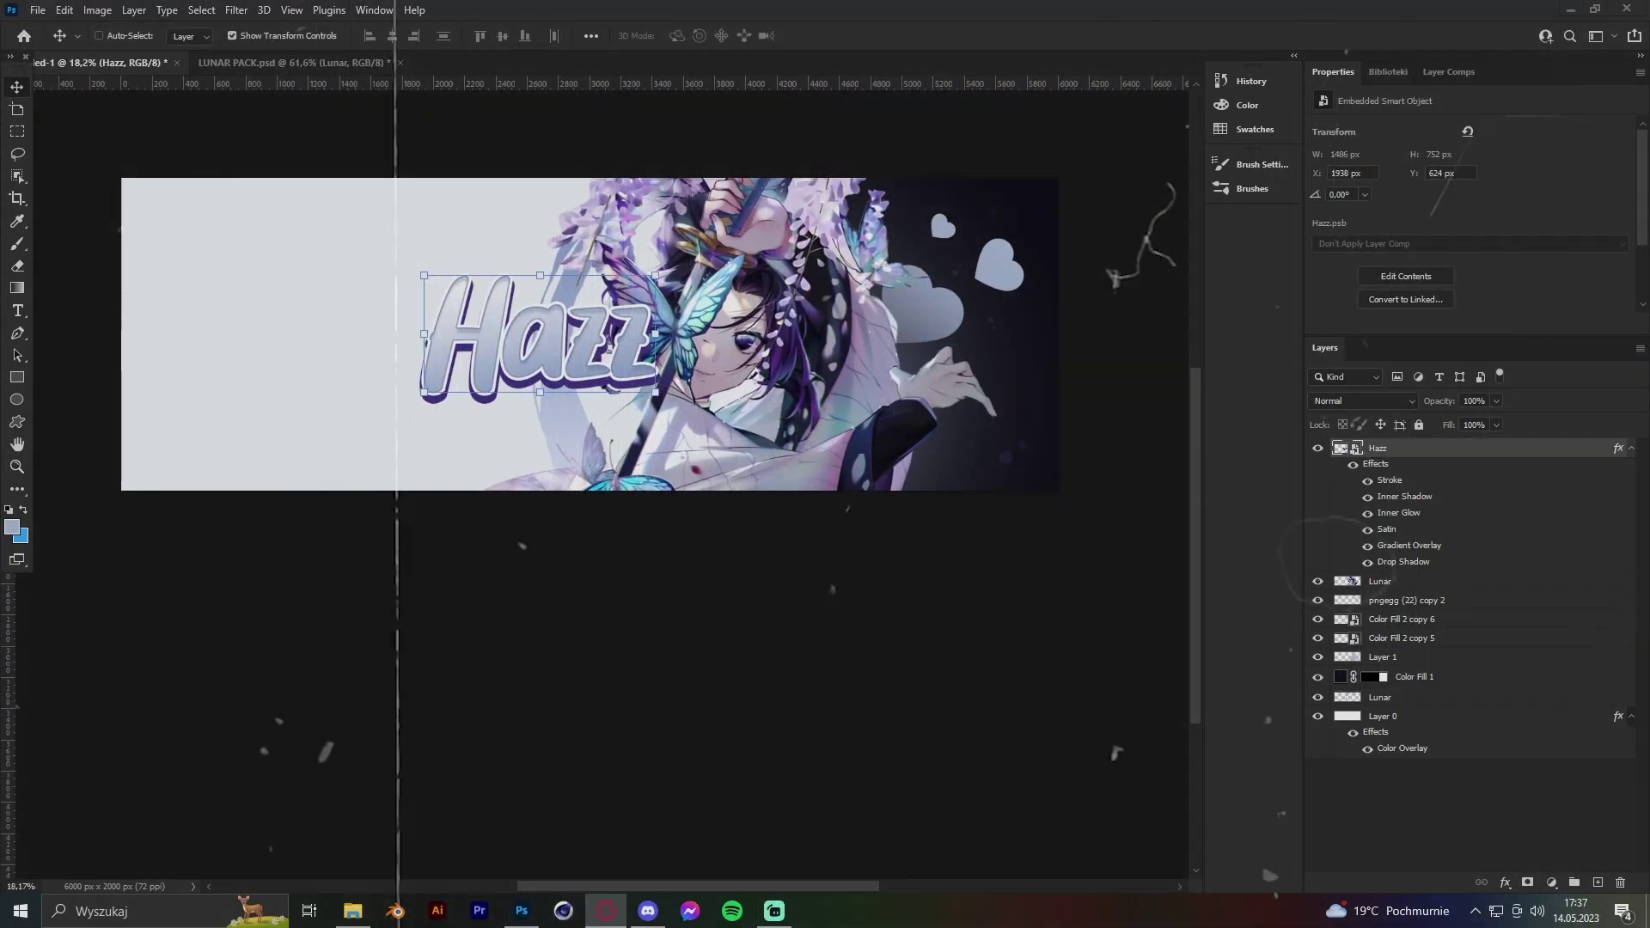
scroll(559, 305, up, 3)
key(t)
click(509, 475)
click(247, 35)
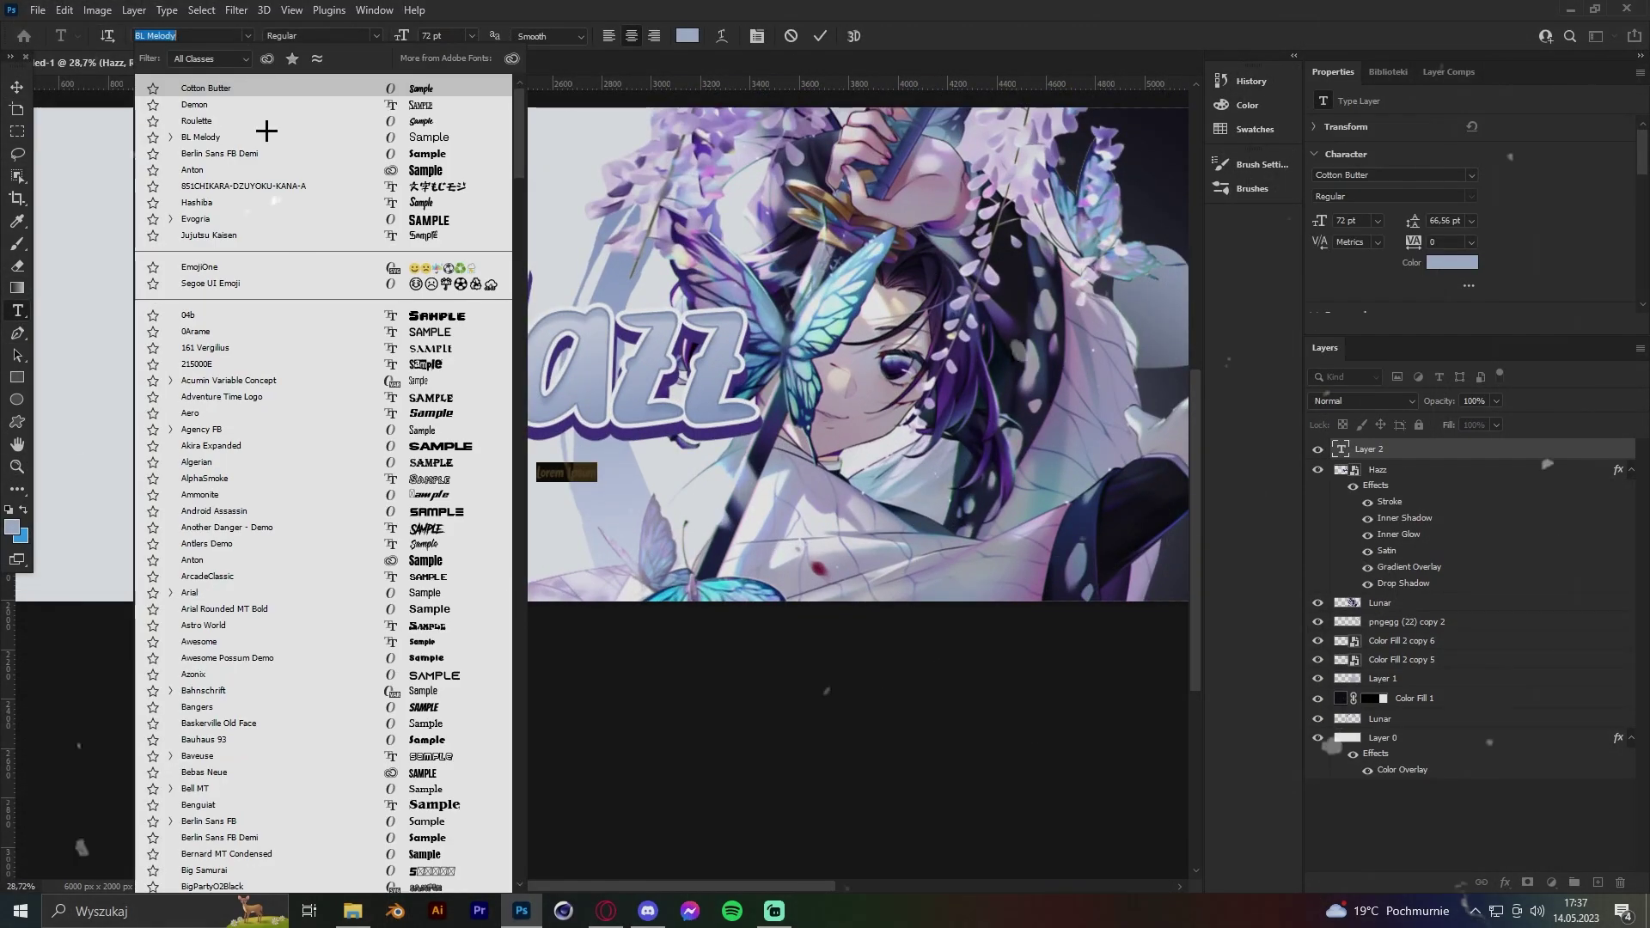
click(253, 192)
key(ctrl+v)
key(ctrl+Return)
Convert the subtitle to a smart object, skew it slightly and shrink it under Hazz.
key(v)
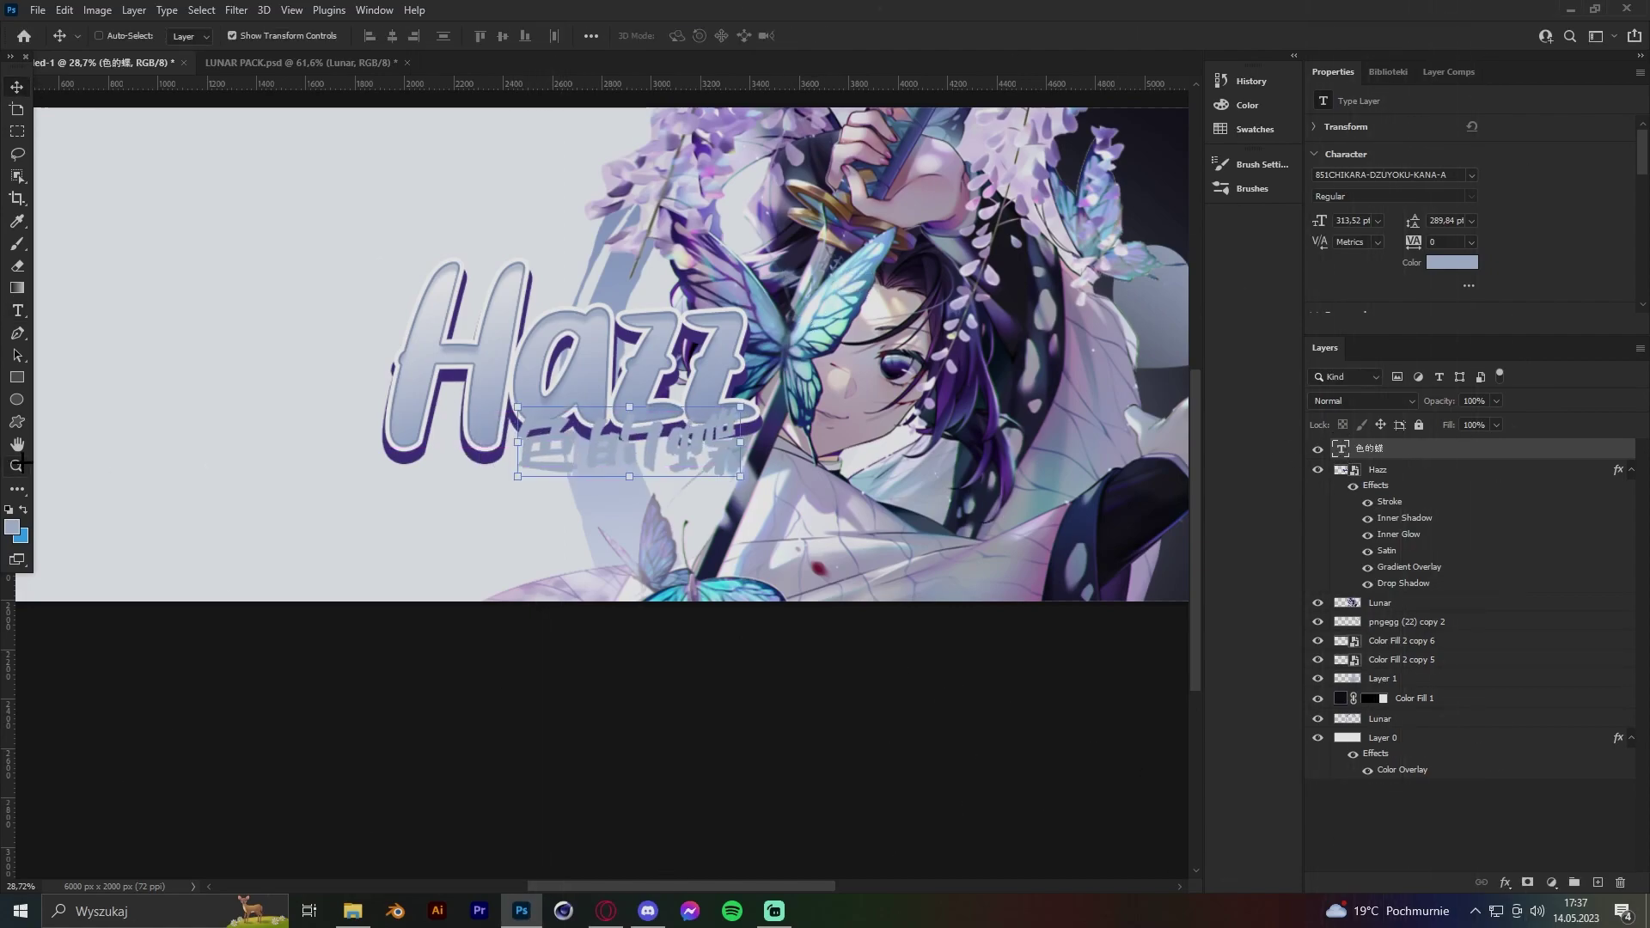
scroll(601, 430, up, 3)
right_click(1418, 448)
click(1478, 220)
click(97, 10)
key(ctrl+t)
drag(353, 555, 338, 570)
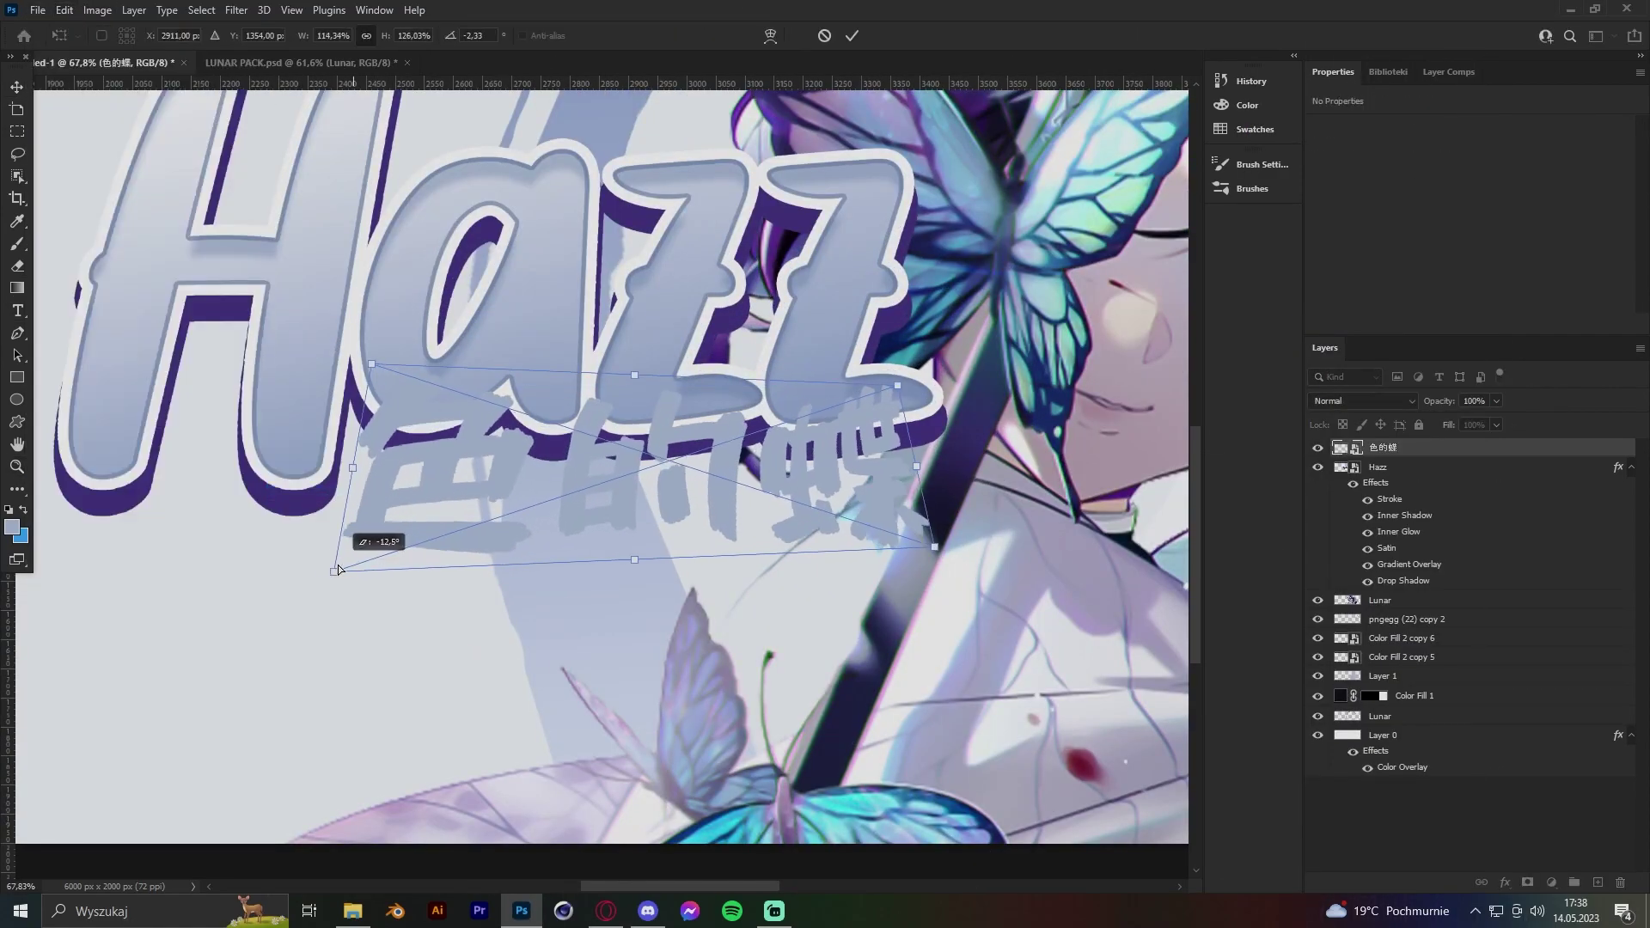
mouse_move(634, 376)
mouse_down()
mouse_move(612, 418)
mouse_move(632, 456)
mouse_up()
key(Return)
Give the subtitle a purple colour overlay, a stroke, and a drop shadow at distance 17.
key(z)
scroll(874, 430, down, 2)
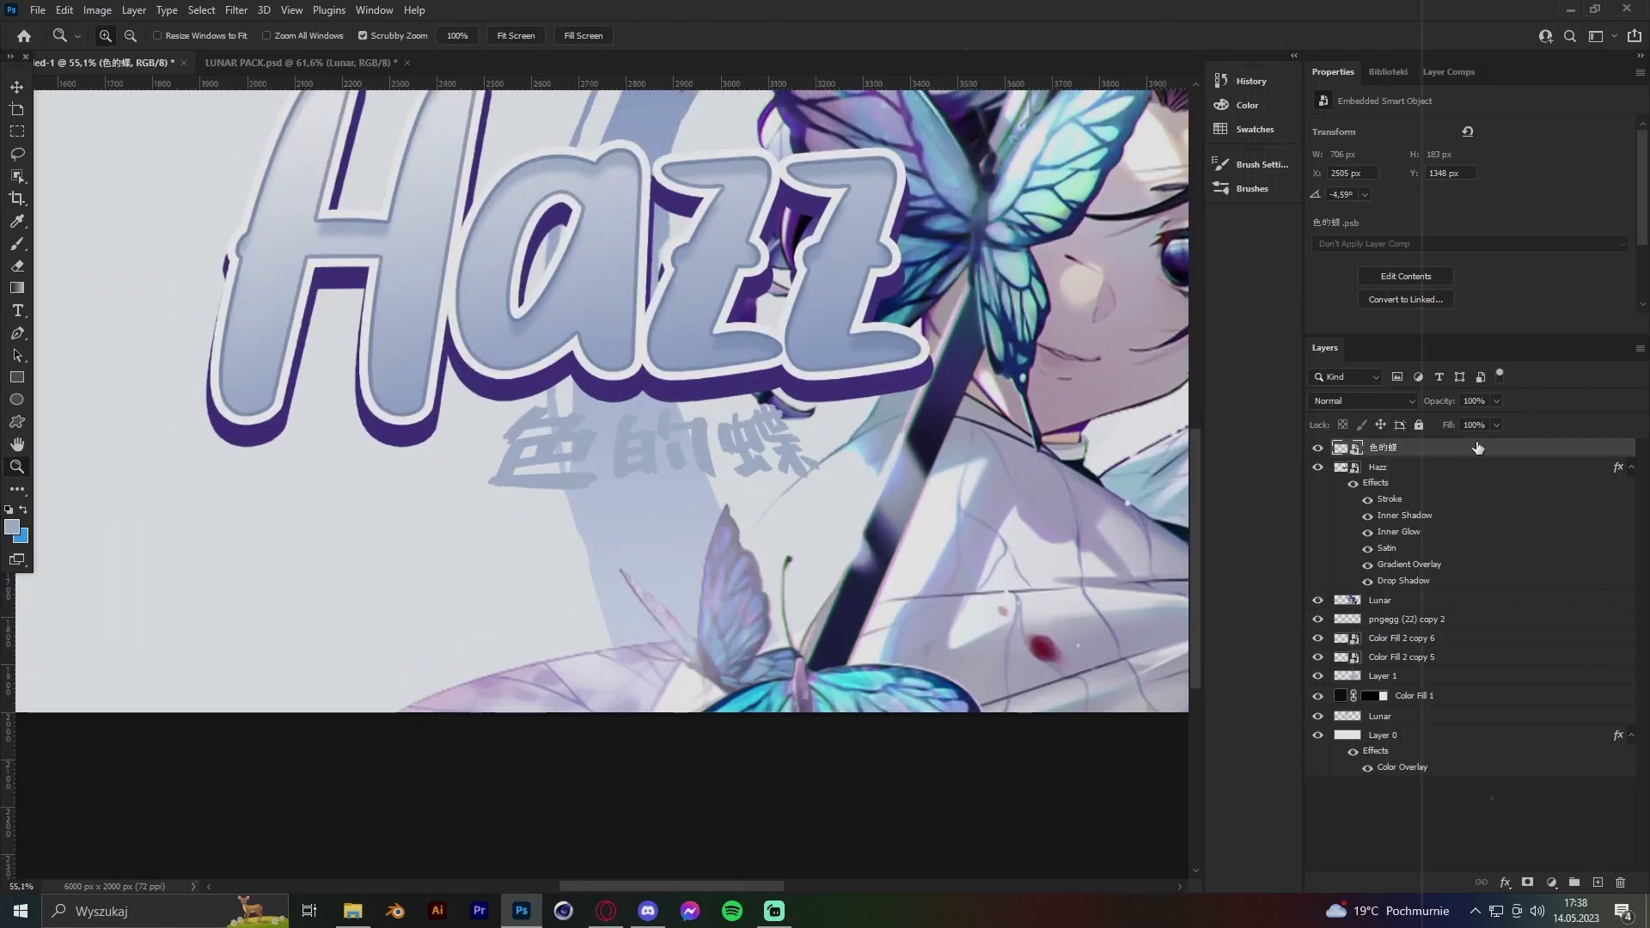
double_click(1479, 448)
click(1180, 529)
click(1580, 358)
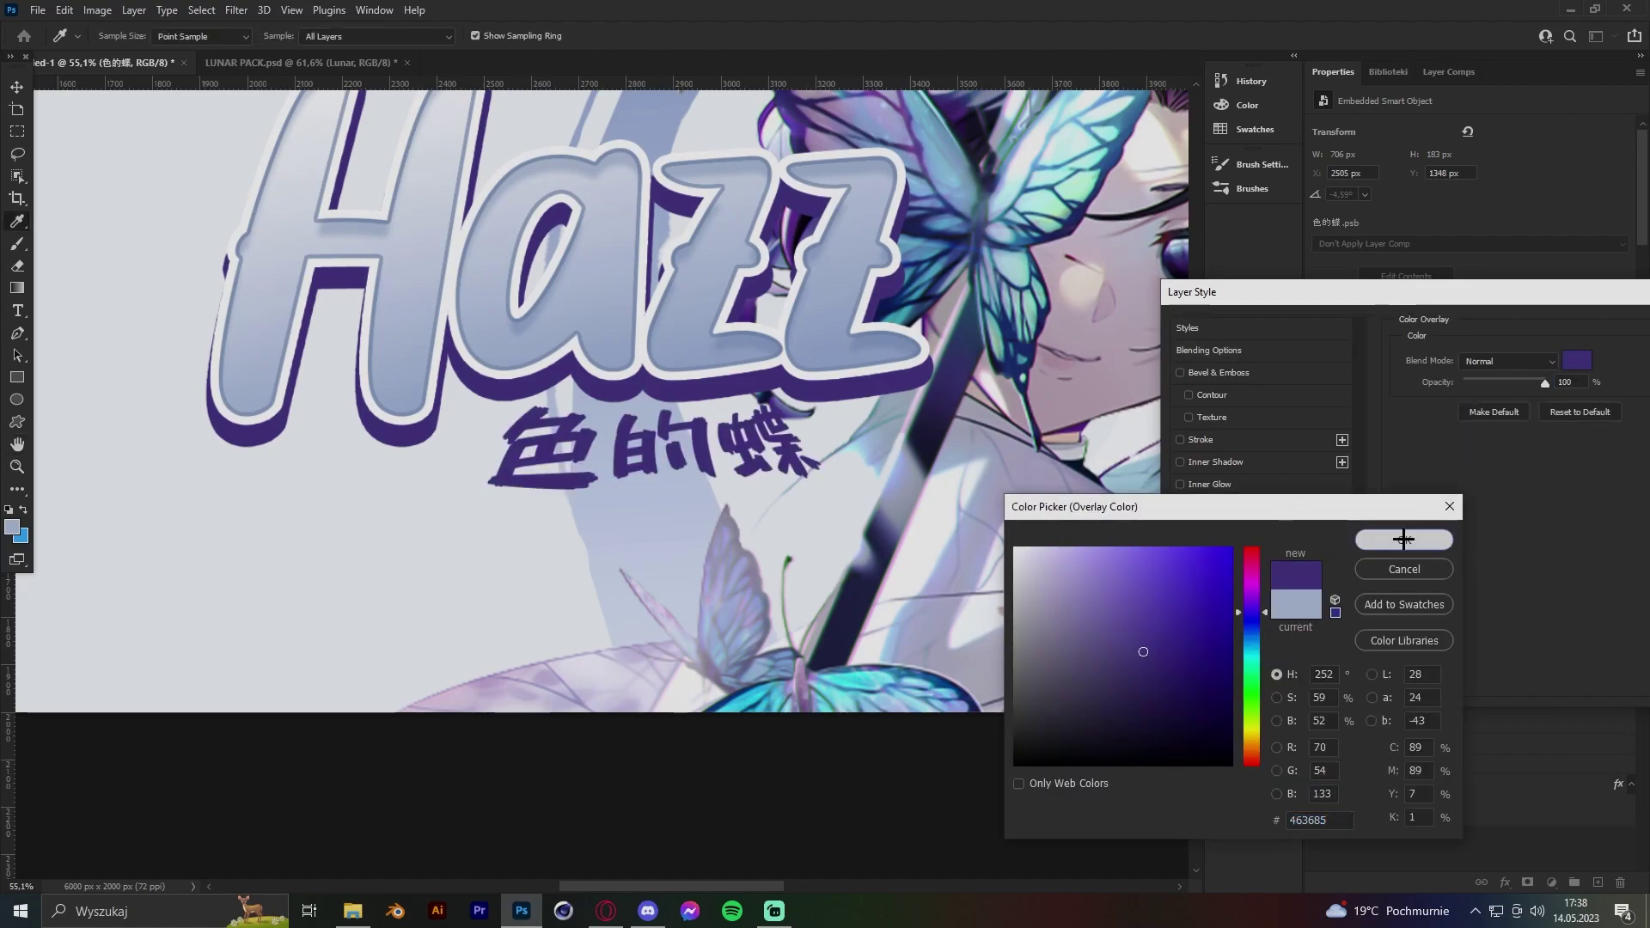
click(1418, 538)
click(1201, 439)
click(1202, 620)
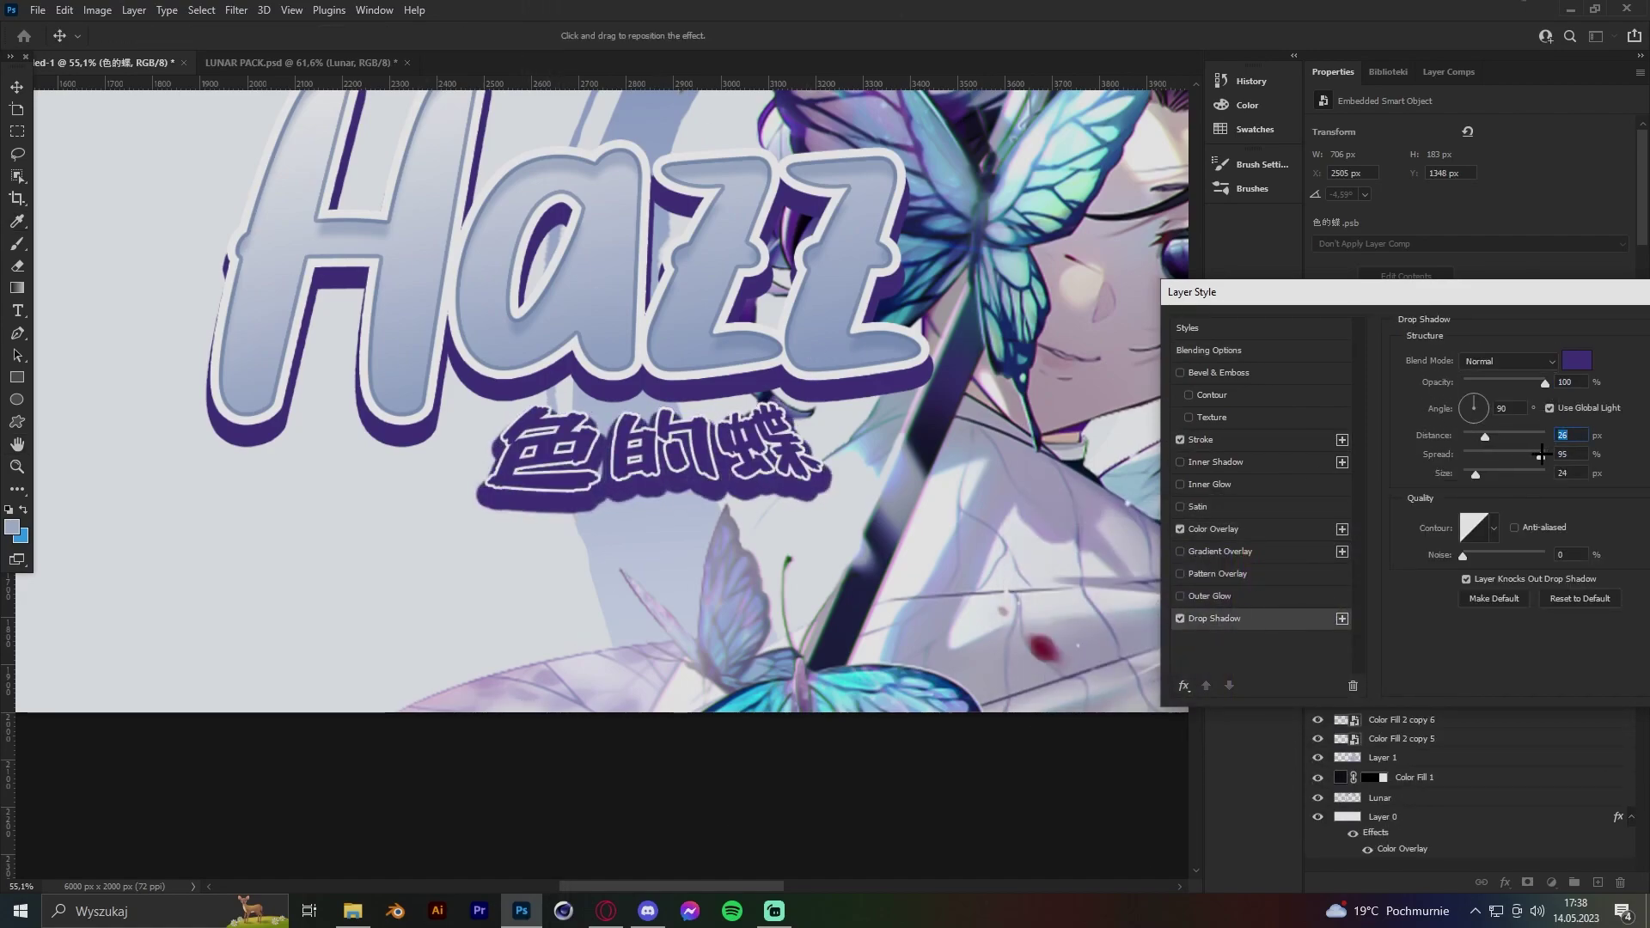
drag(1485, 437, 1478, 437)
click(1577, 361)
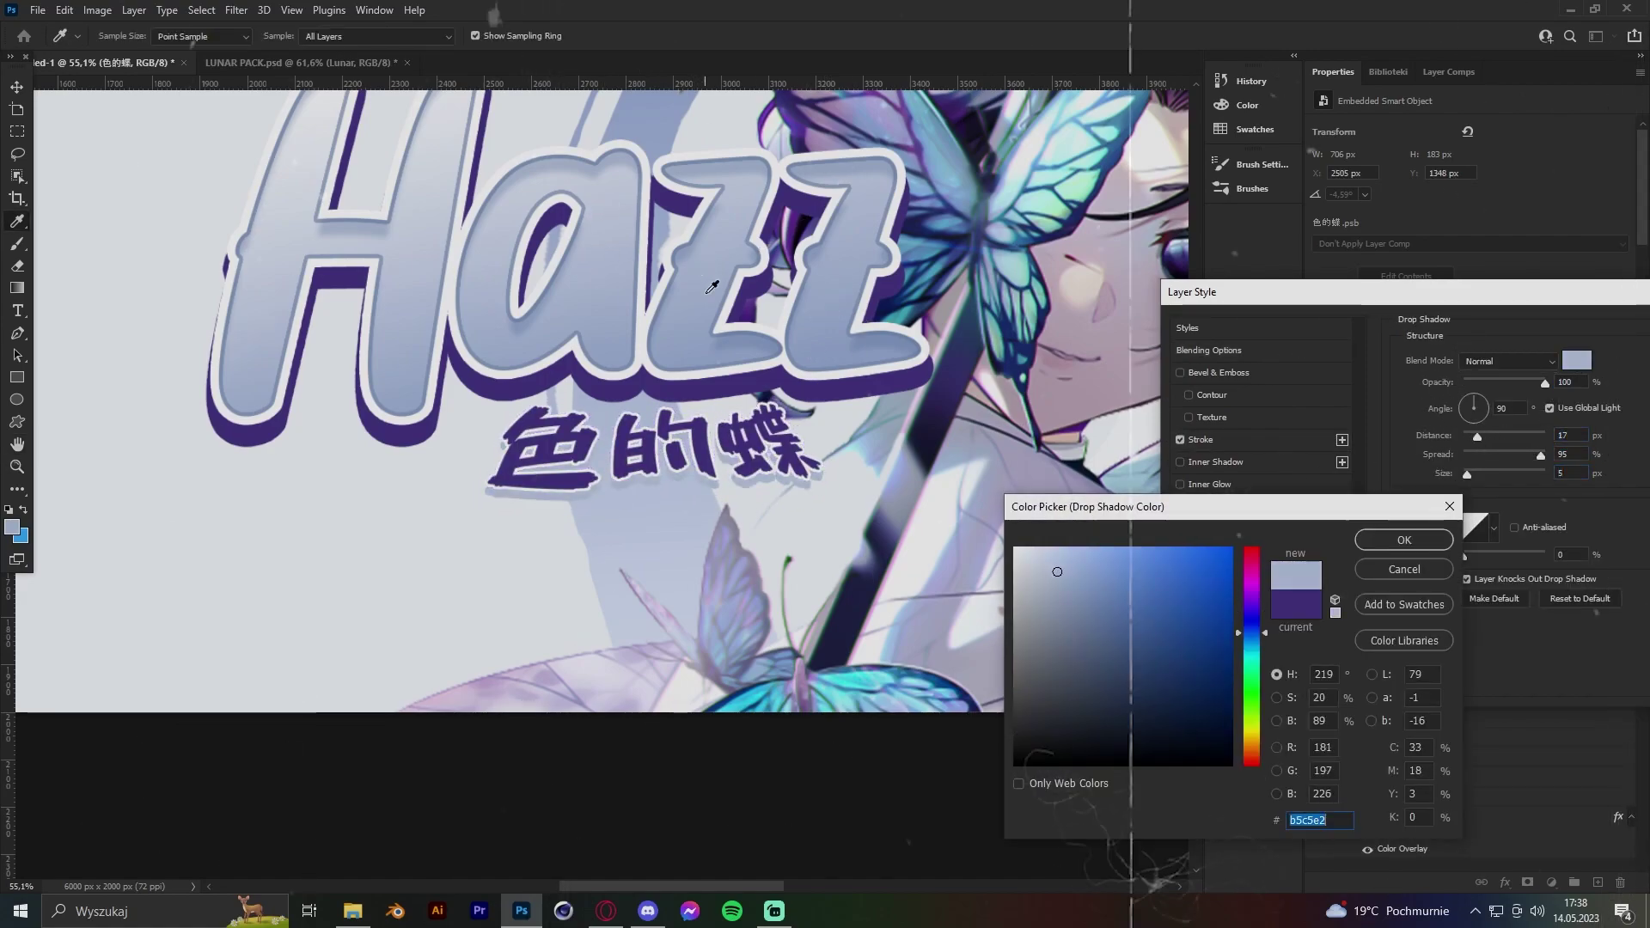
click(842, 293)
key(Return)
key(Return)
Zoom out and position the subtitle just below the Hazz title.
key(z)
drag(430, 258, 363, 236)
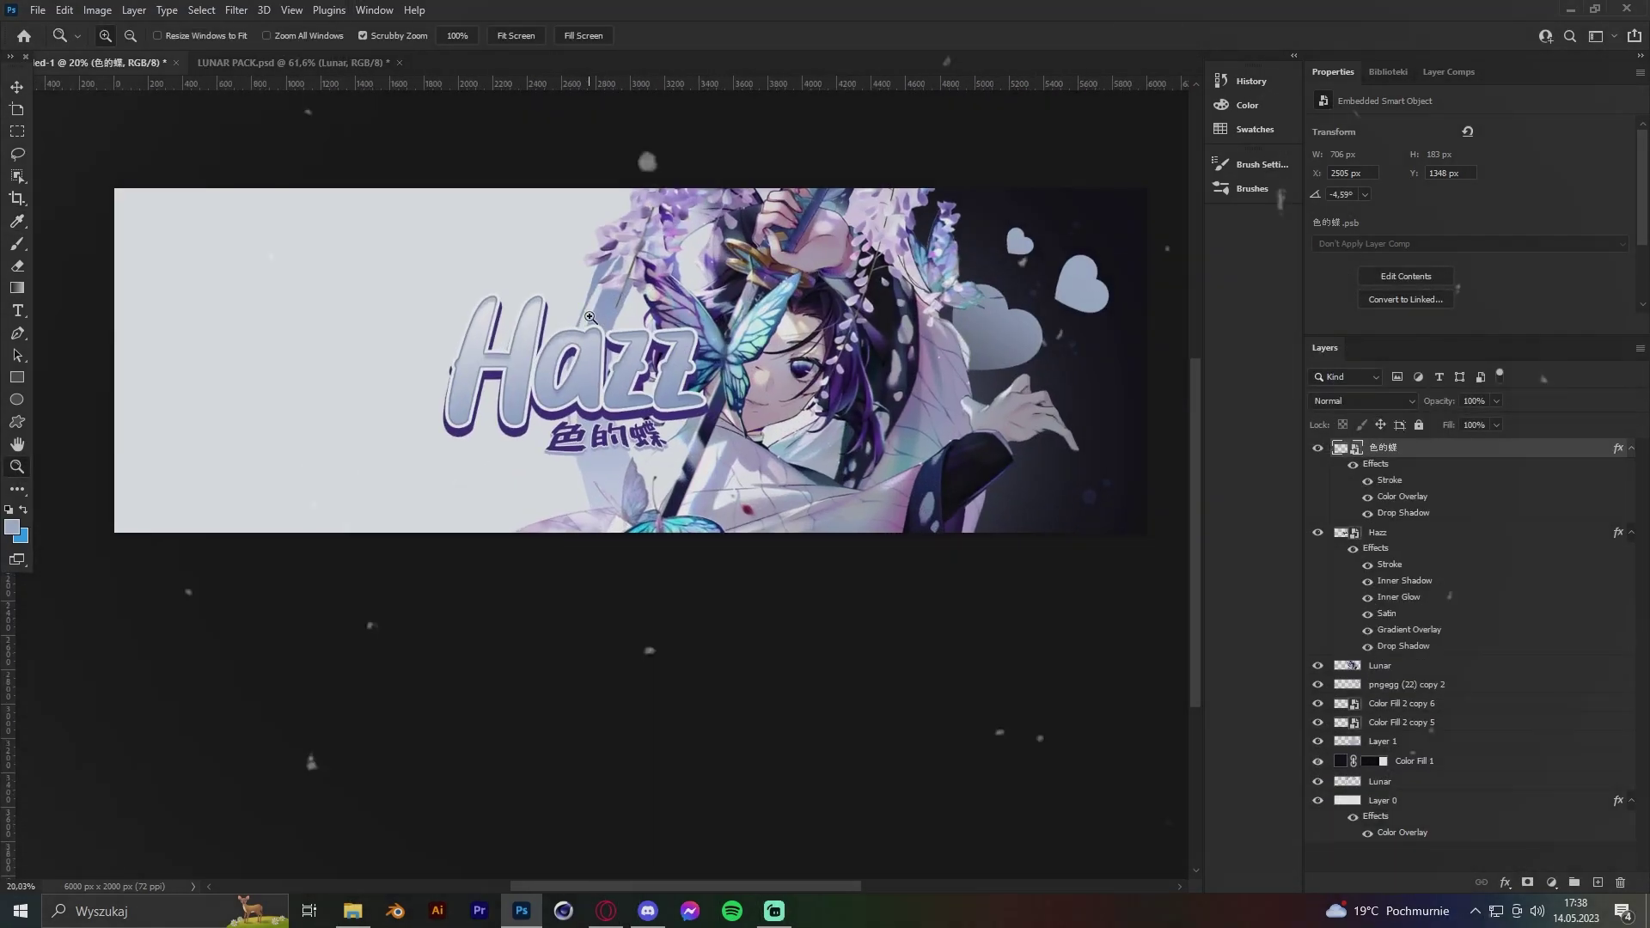
drag(722, 335, 726, 455)
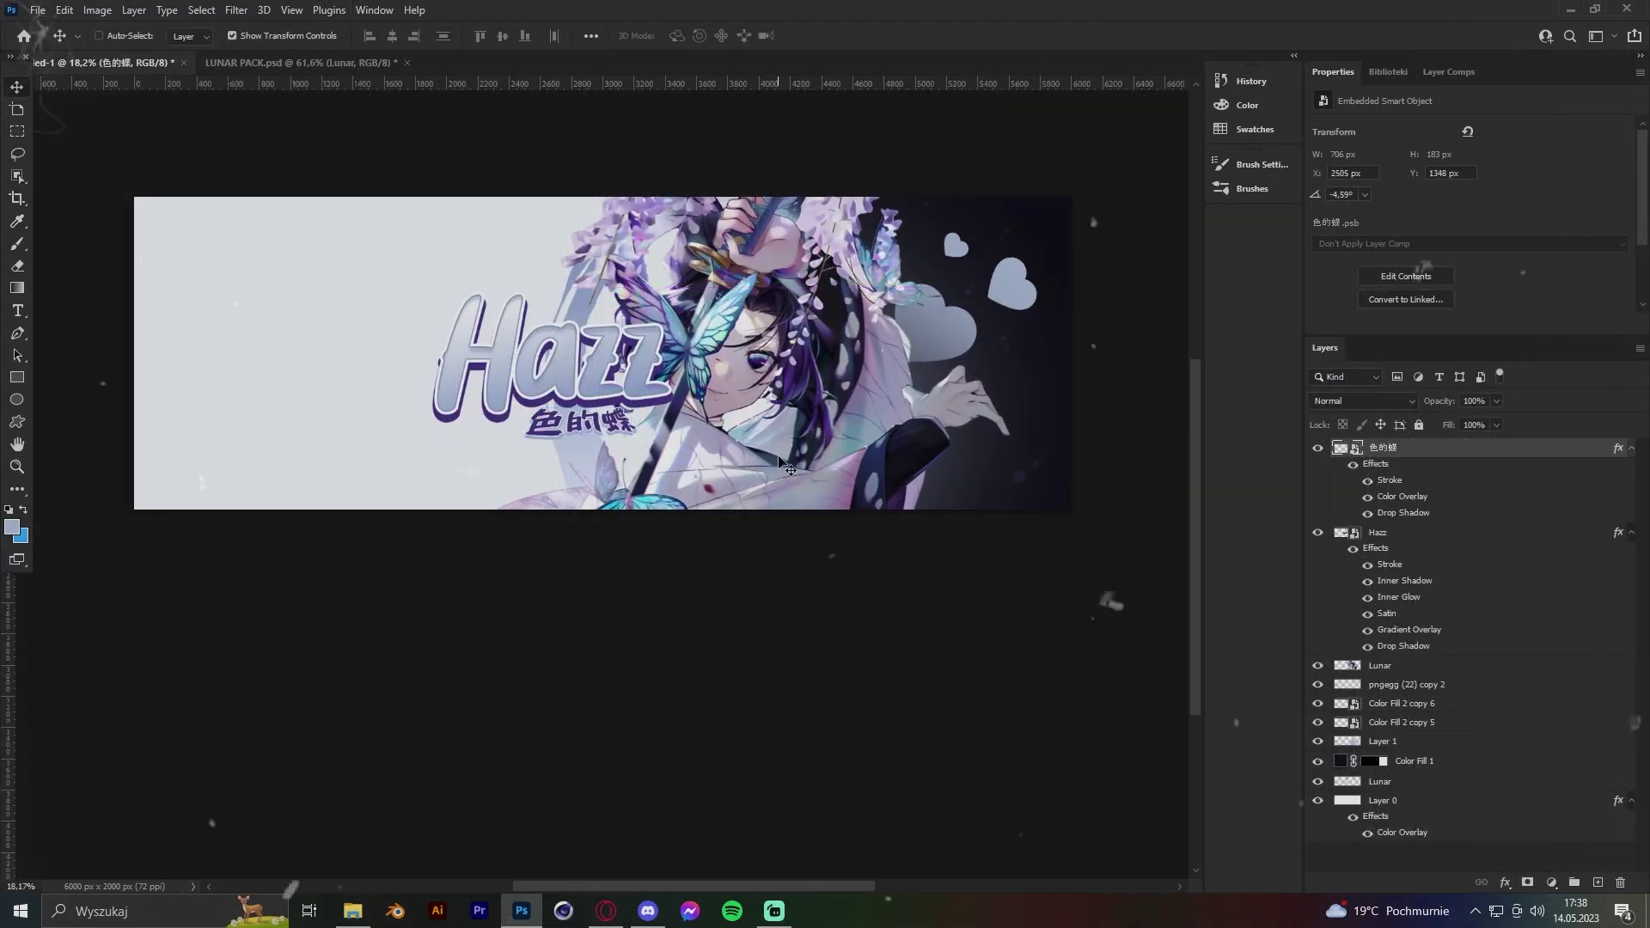
click(1382, 800)
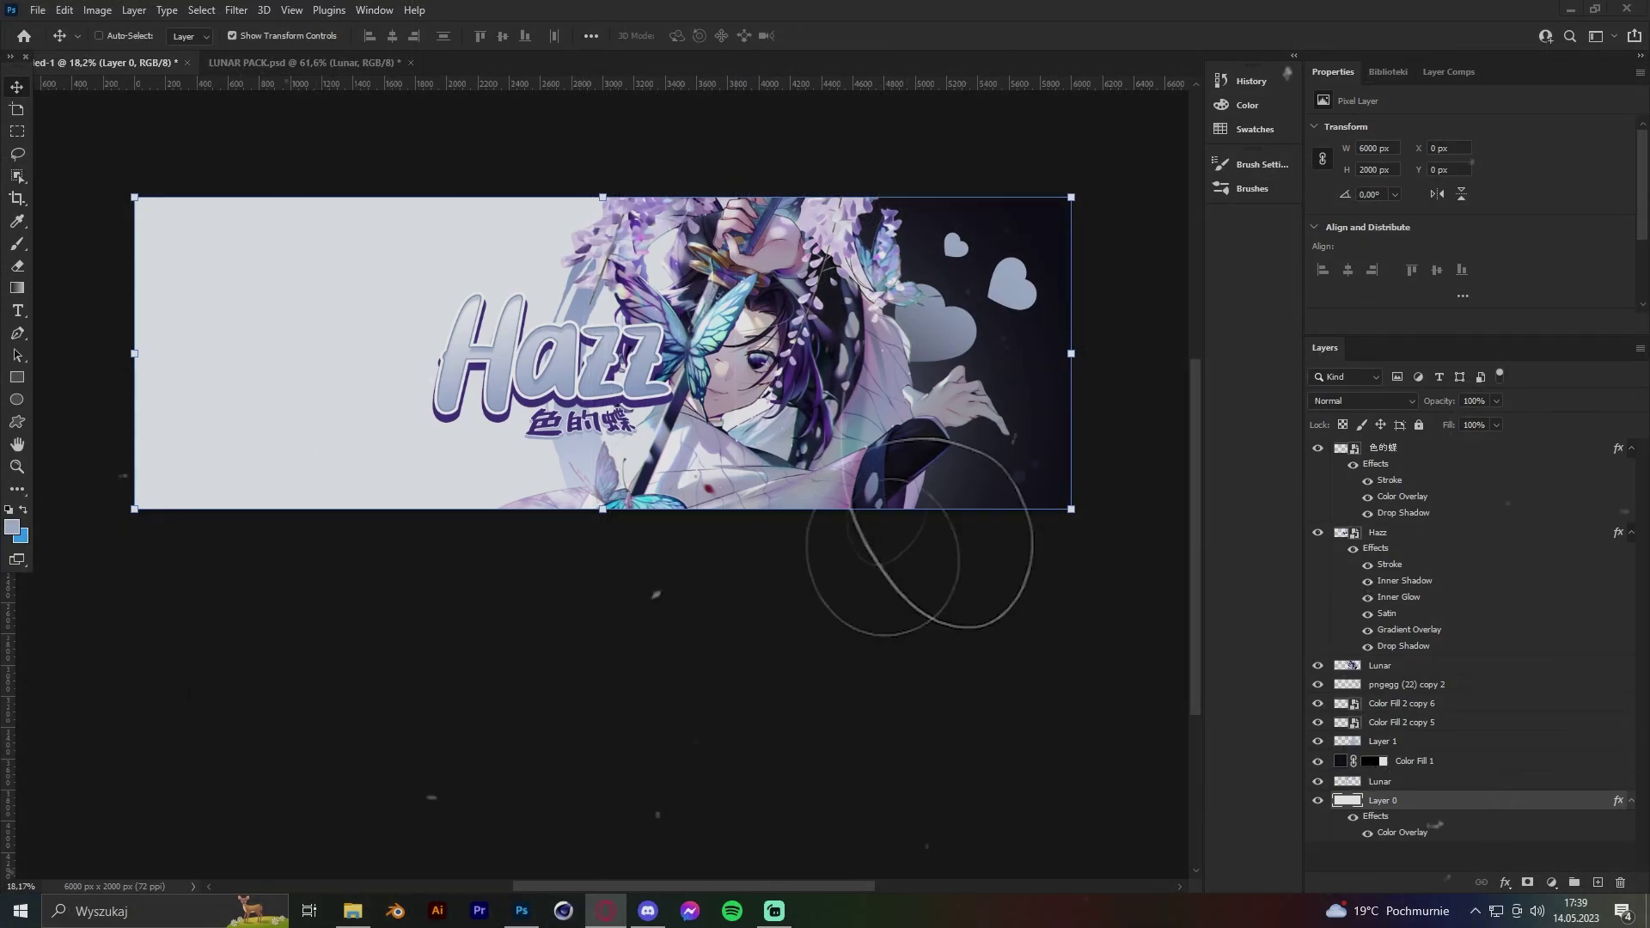
Add a twitter.com/HazzDZN handle in Cotton Butter left of Hazz, resize it, then delete it.
click(1415, 459)
key(t)
click(308, 378)
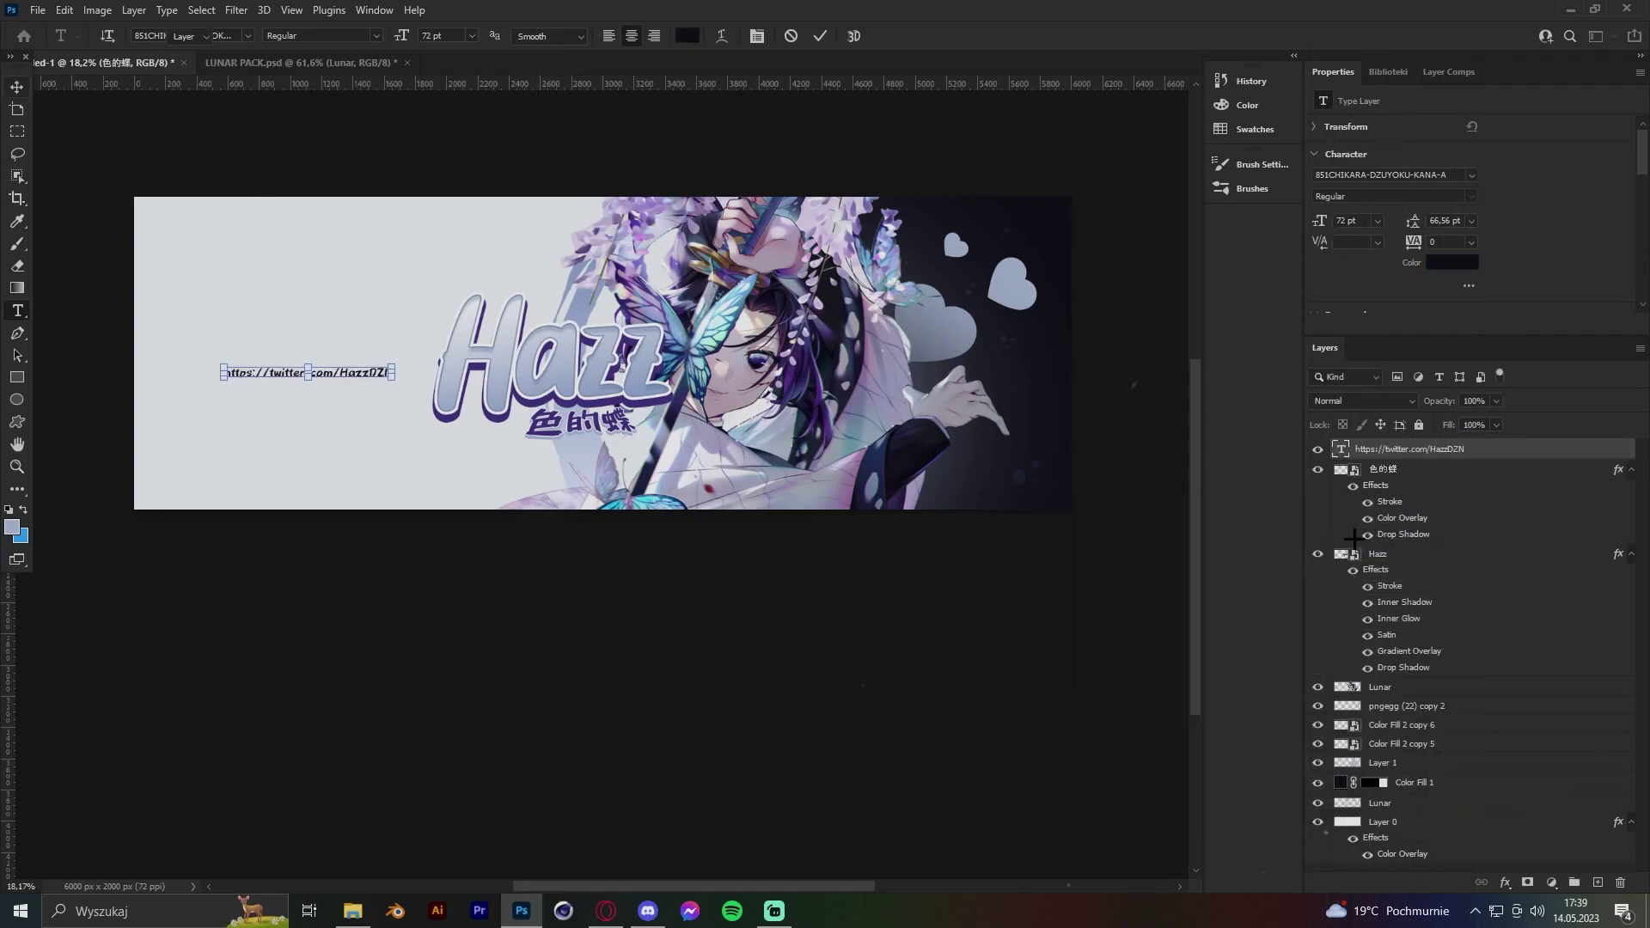
text(Cotton Butter)
key(Return)
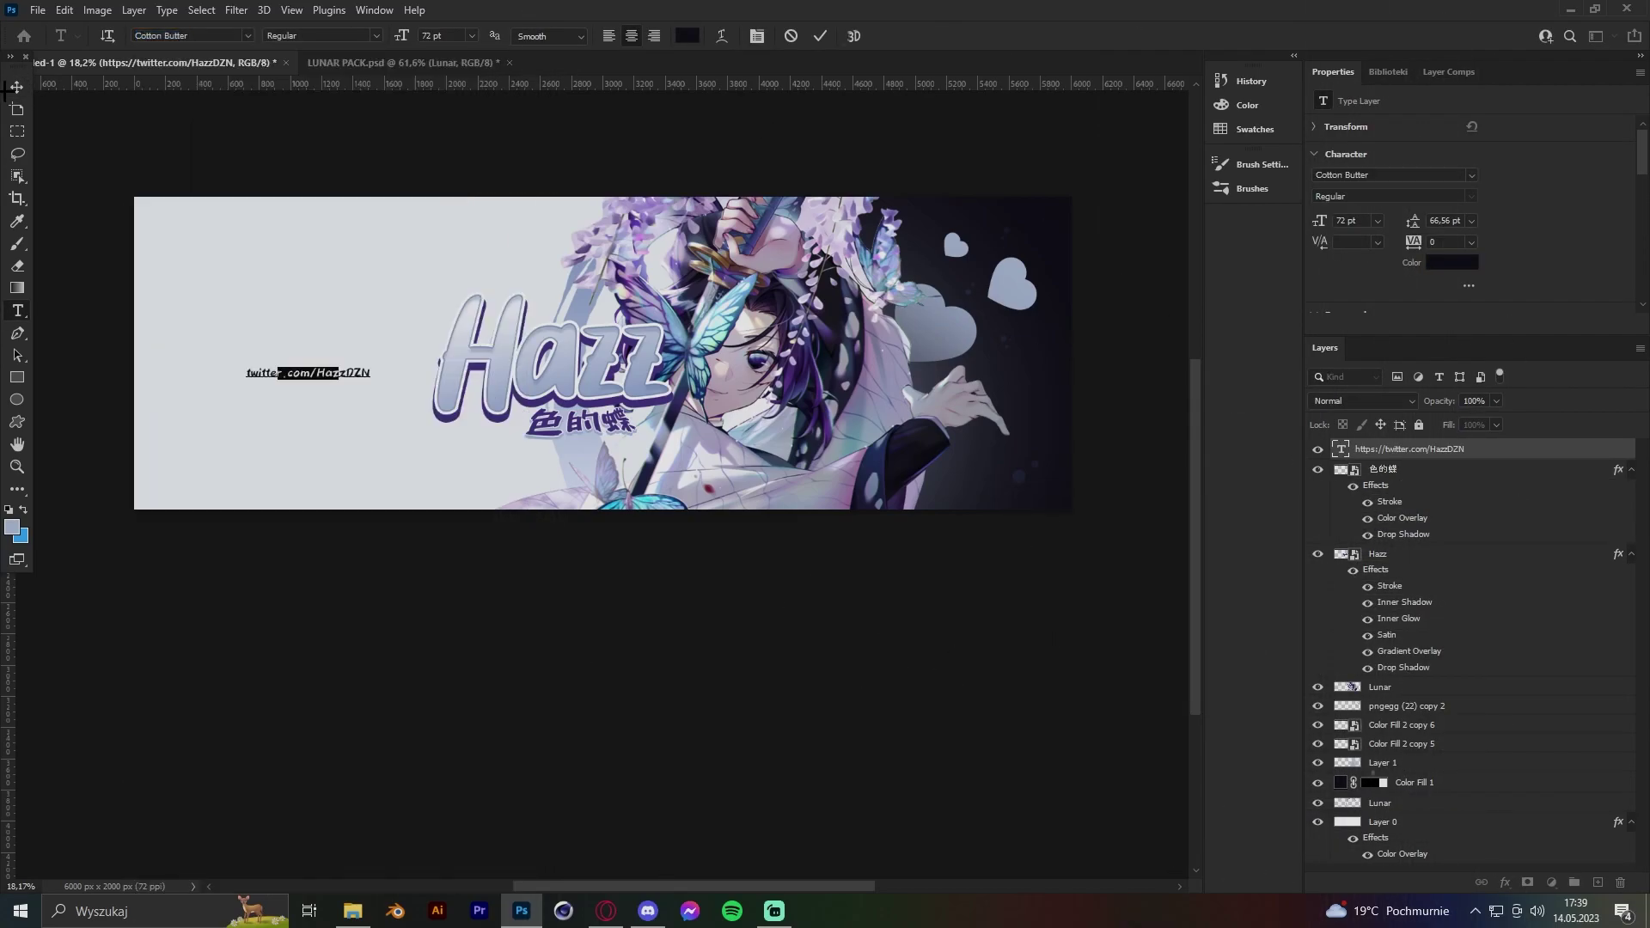
drag(422, 402, 461, 417)
key(Return)
drag(643, 256, 609, 232)
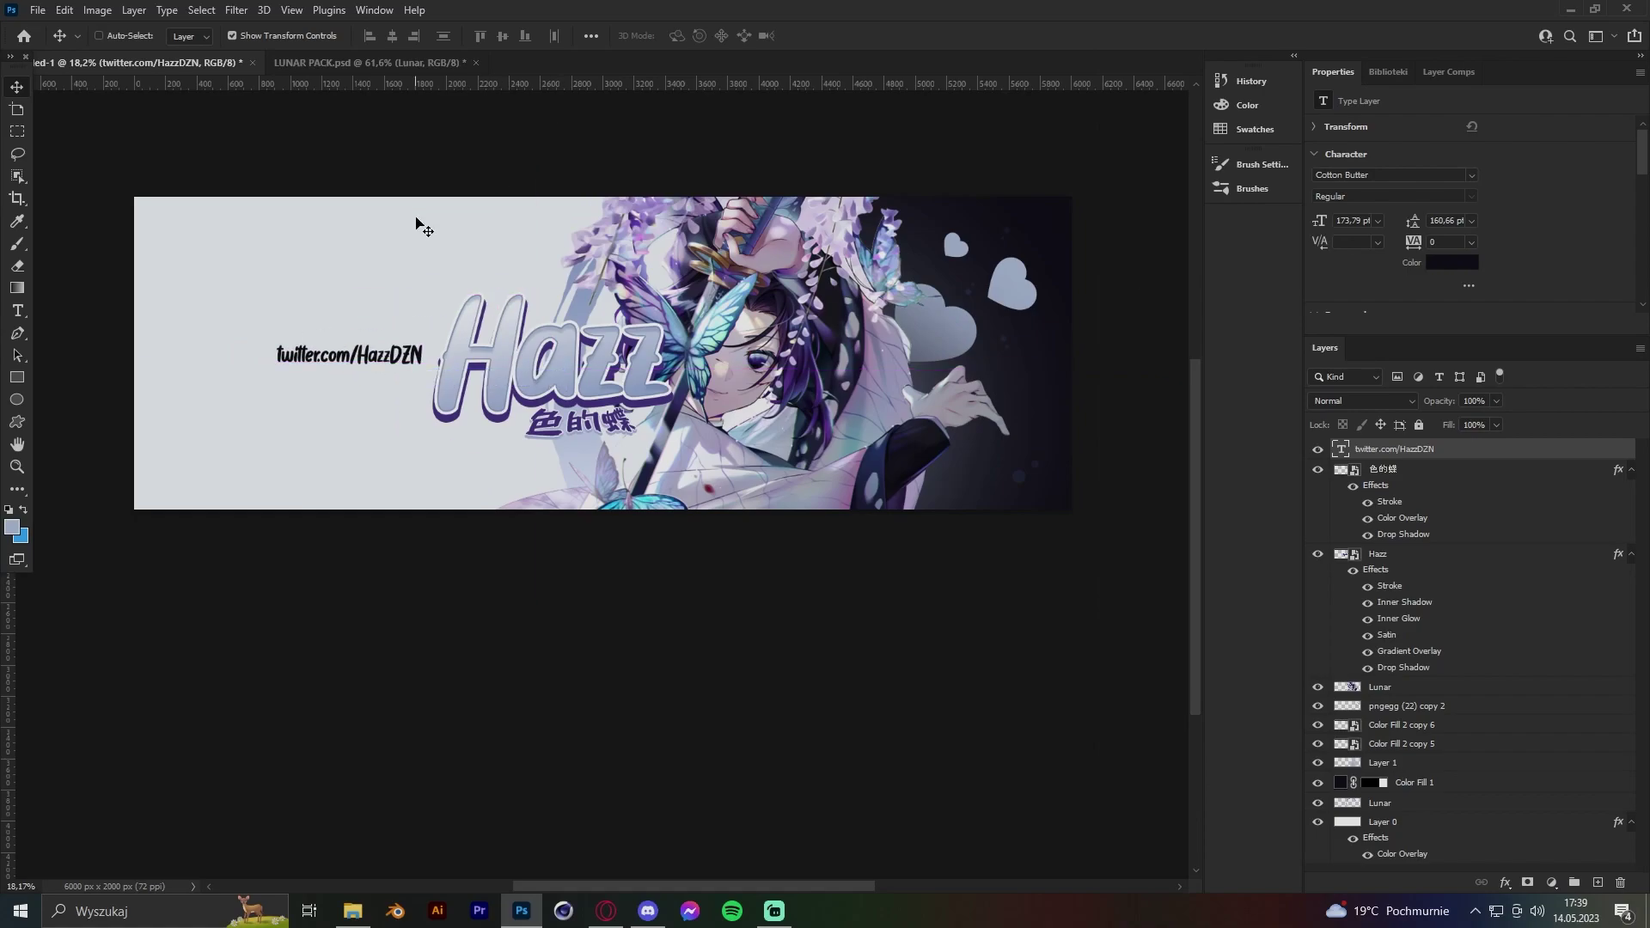
key(Delete)
key(z)
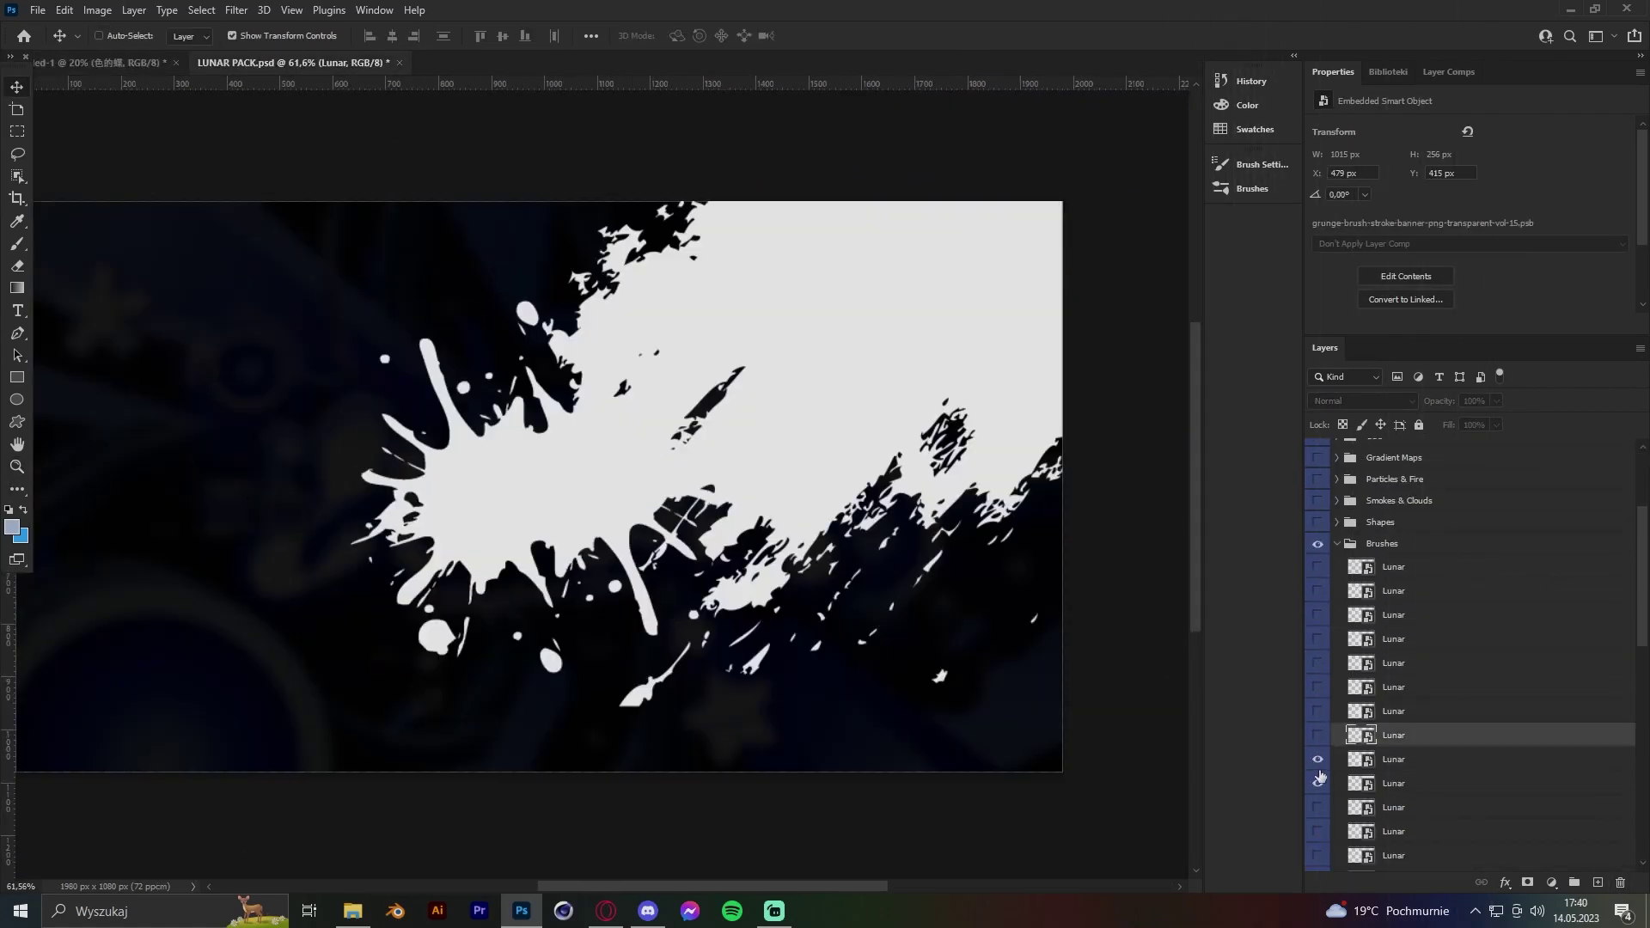
Swap to a different Lunar splatter and copy it into the banner document.
scroll(1320, 778, down, 2)
click(1319, 818)
click(1318, 783)
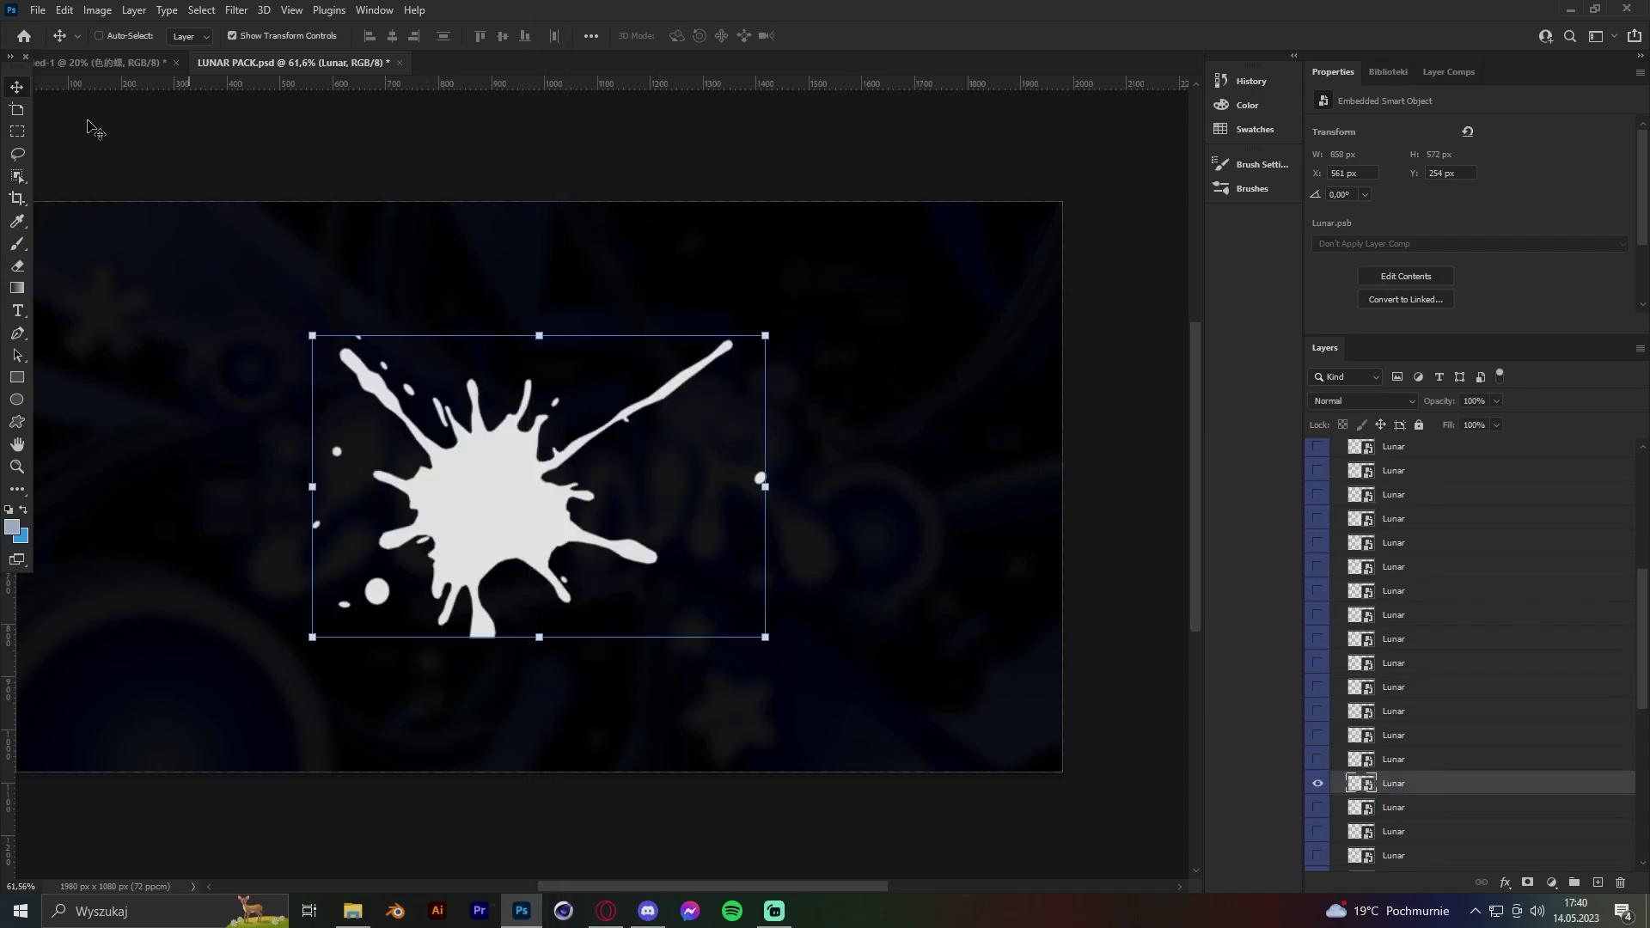
drag(89, 123, 741, 210)
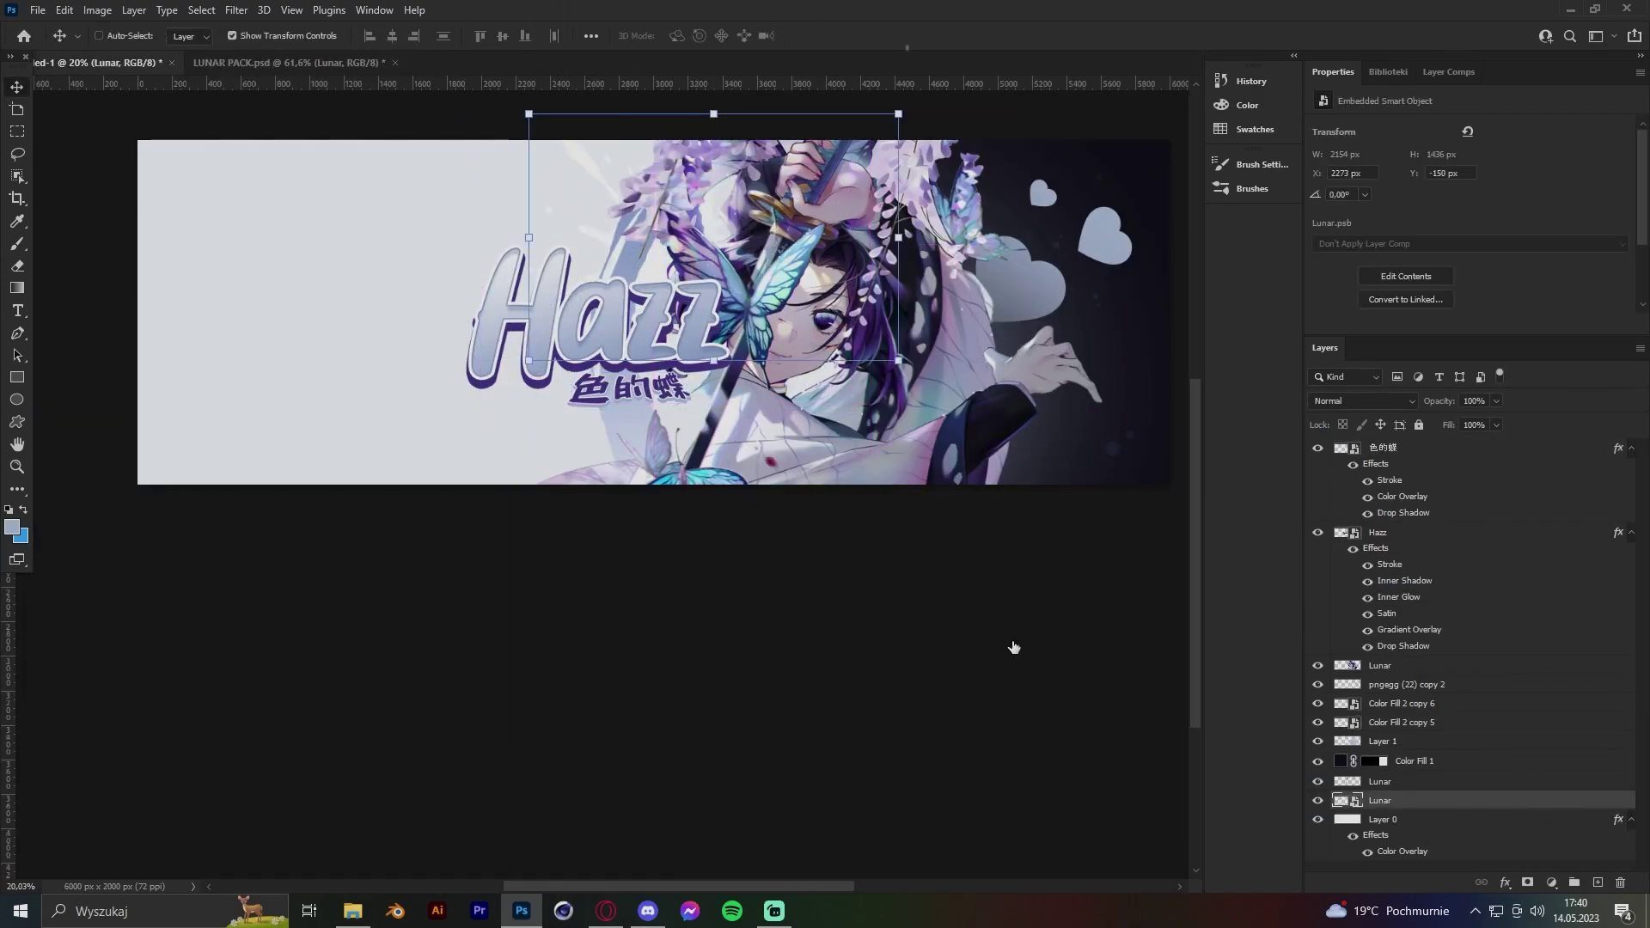
Tint the splatter with a dark navy colour overlay and duplicate the layer.
double_click(1402, 851)
click(1347, 372)
click(1099, 175)
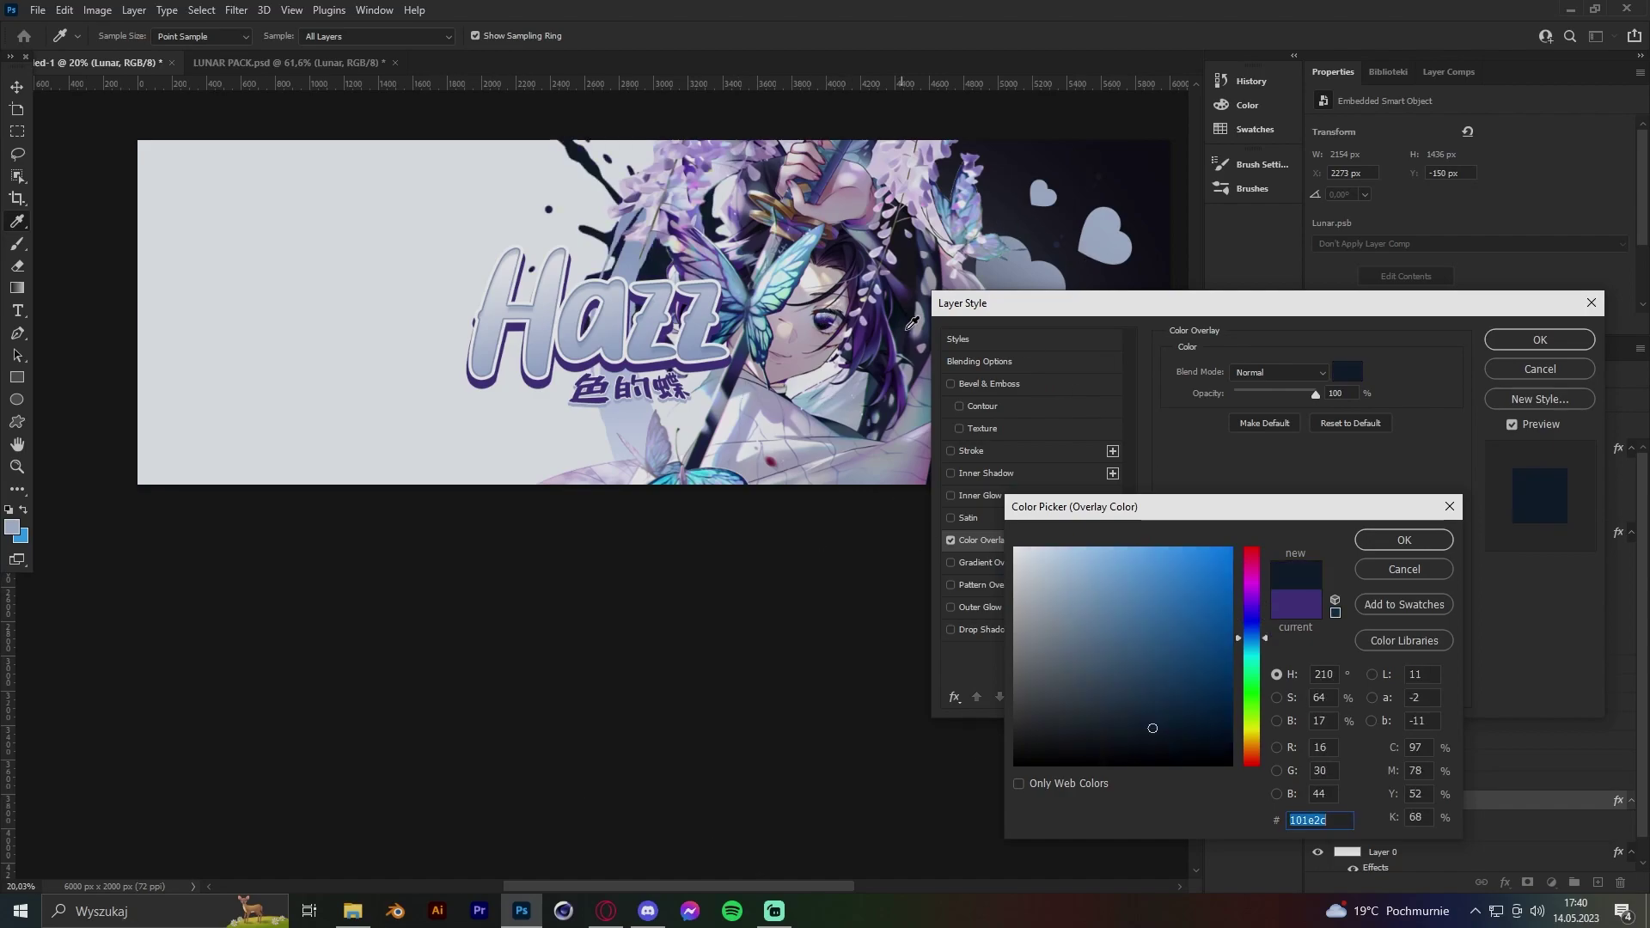
click(1405, 540)
key(Return)
key(e)
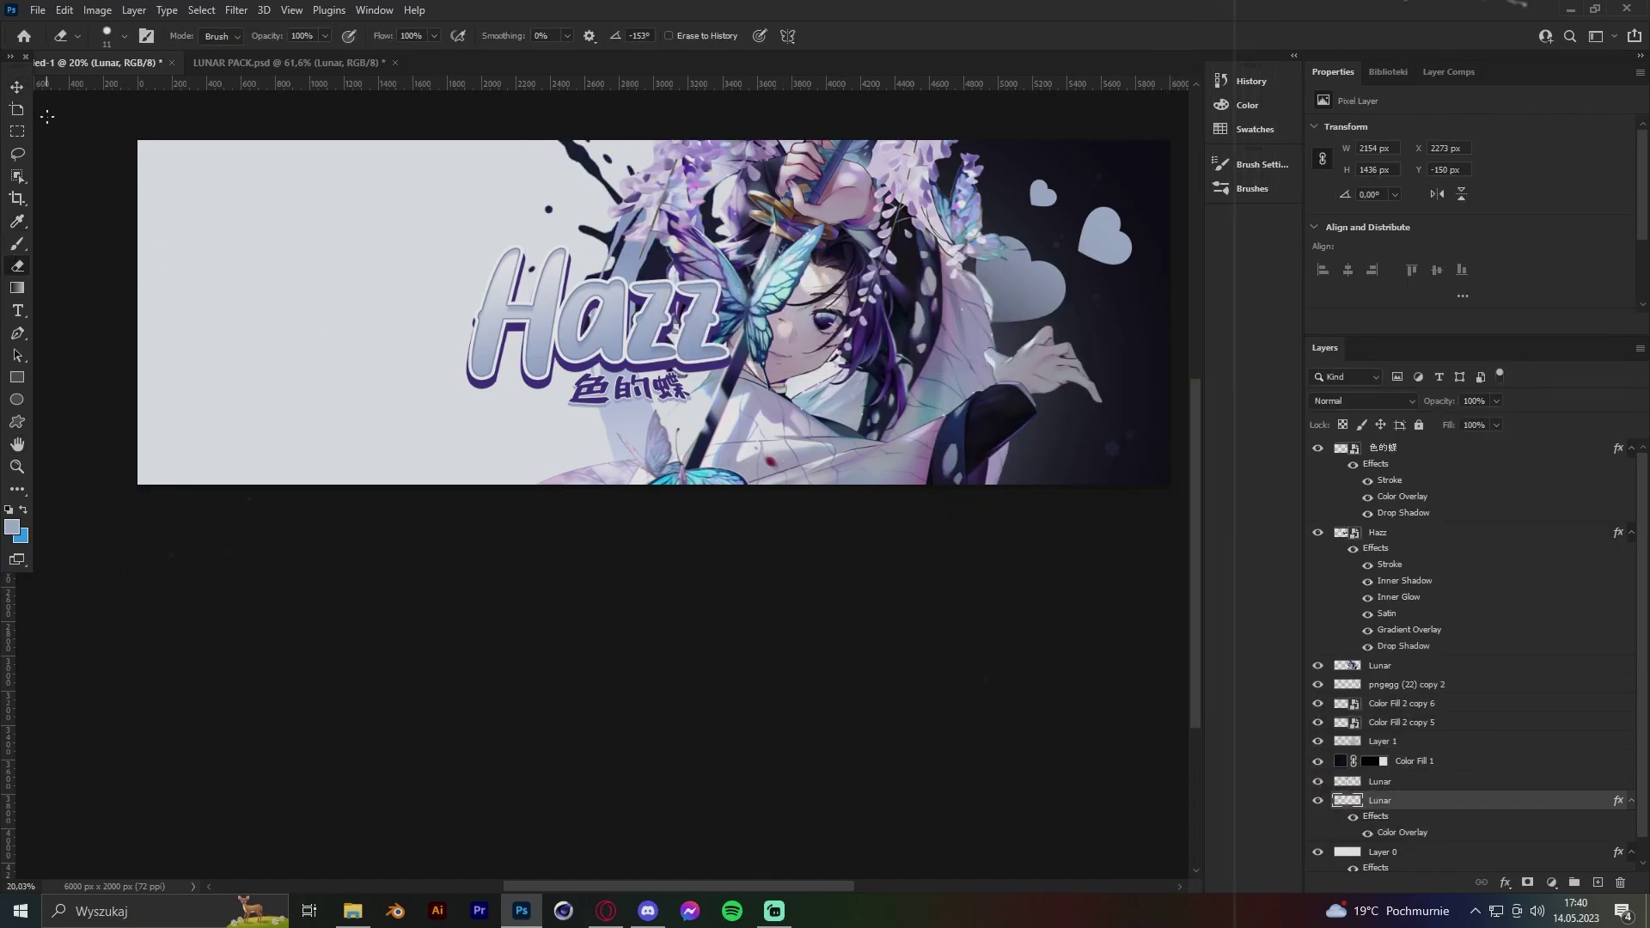
key(v)
key(ctrl+j)
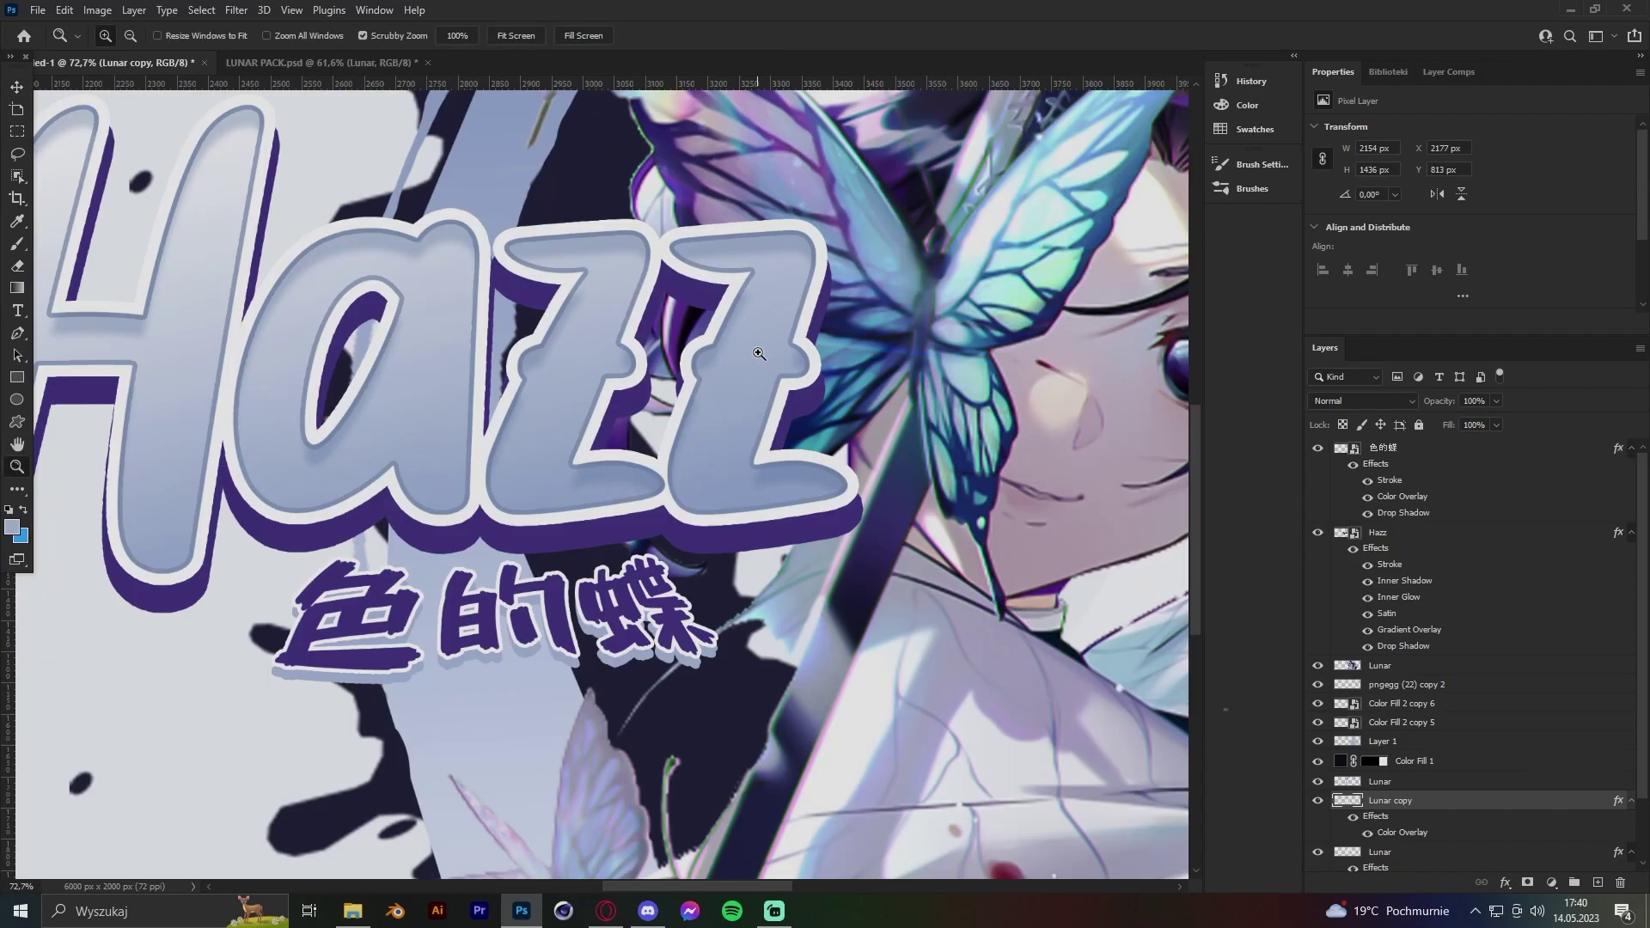
Create a light blue-grey solid colour ellipse on a new layer and nudge it down.
drag(731, 360, 19, 491)
key(ctrl+shift+alt+n)
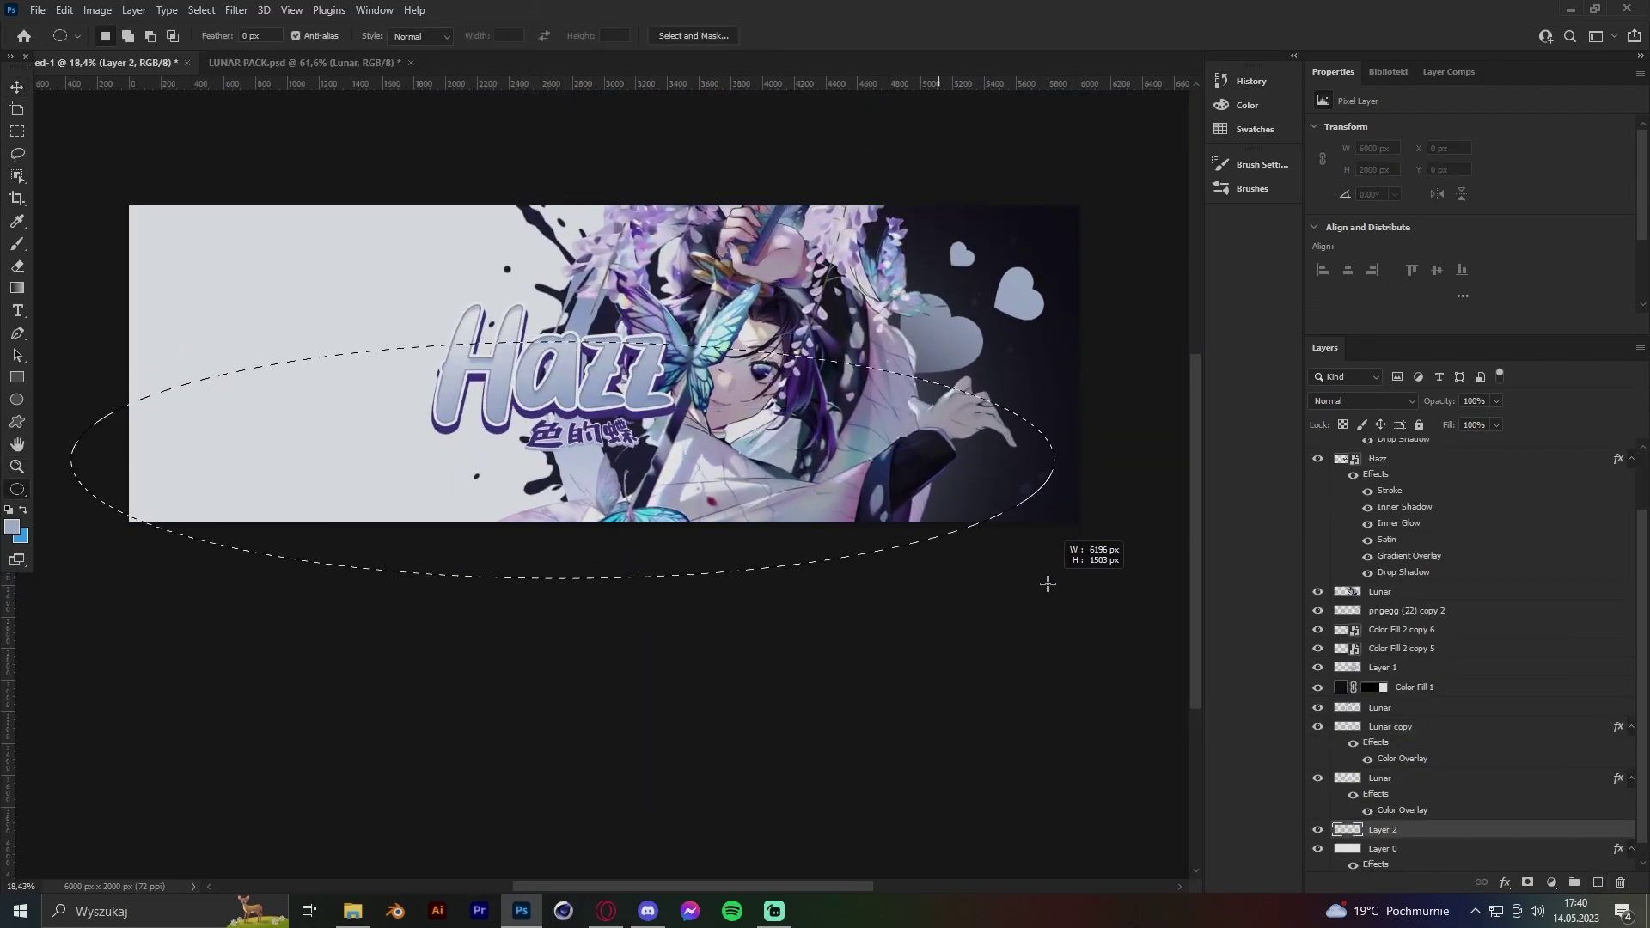
click(1552, 883)
click(1538, 578)
click(1412, 538)
key(v)
drag(672, 360, 690, 414)
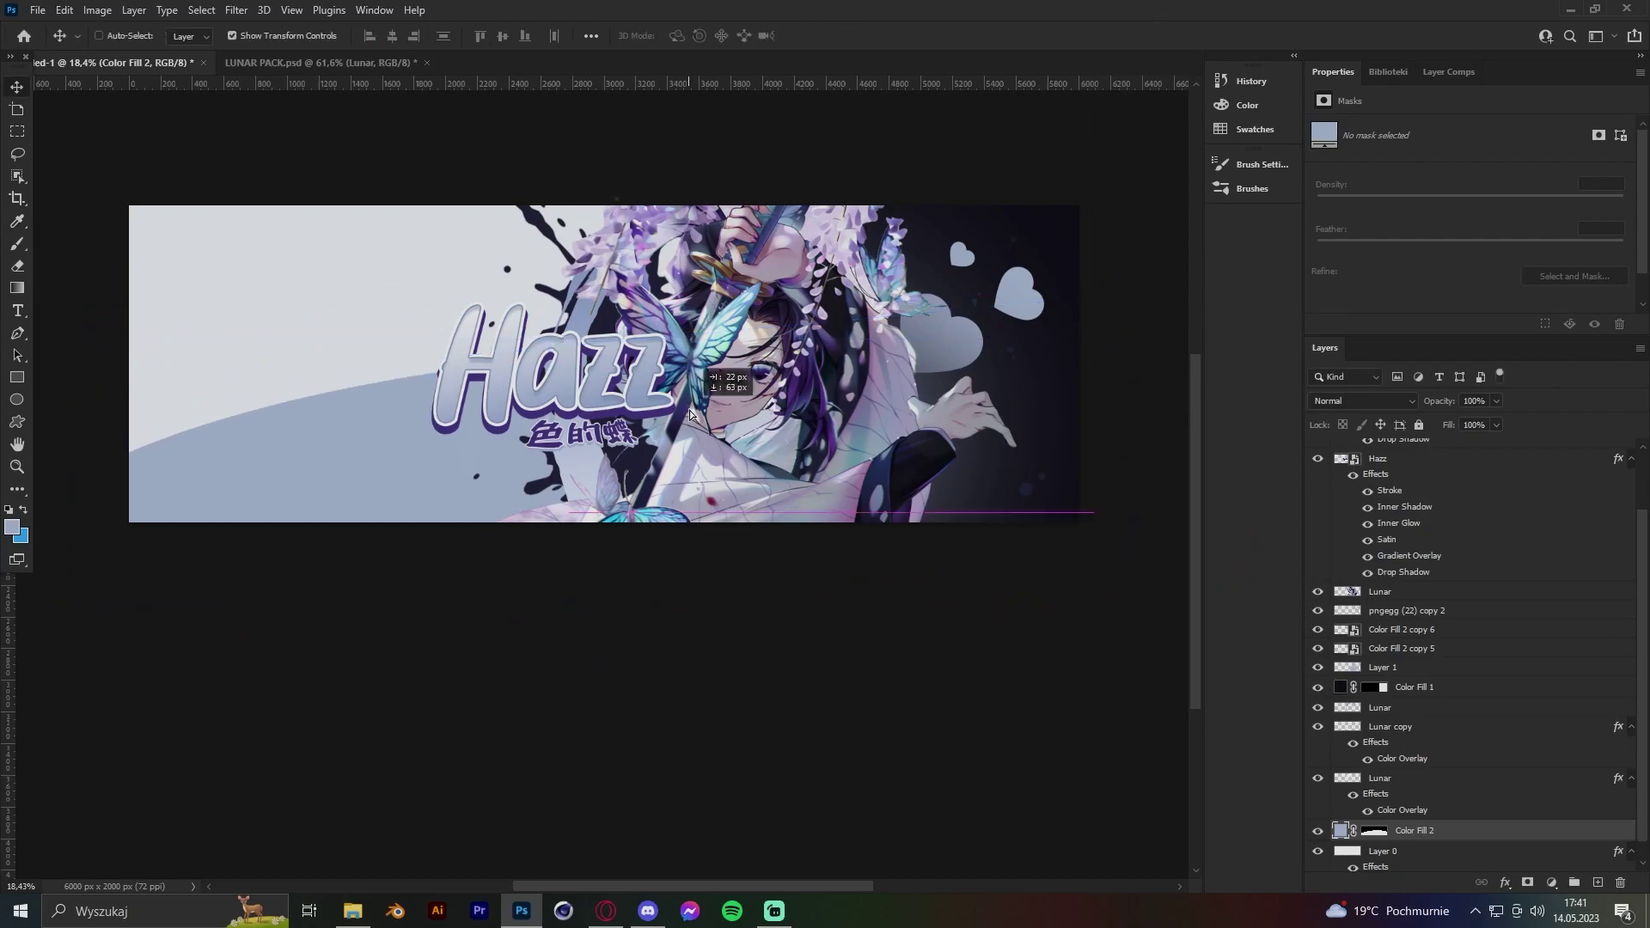
Rasterize the ellipse, erase part of it, and soften it with Gaussian Blur.
click(1478, 335)
key(e)
click(550, 602)
click(795, 351)
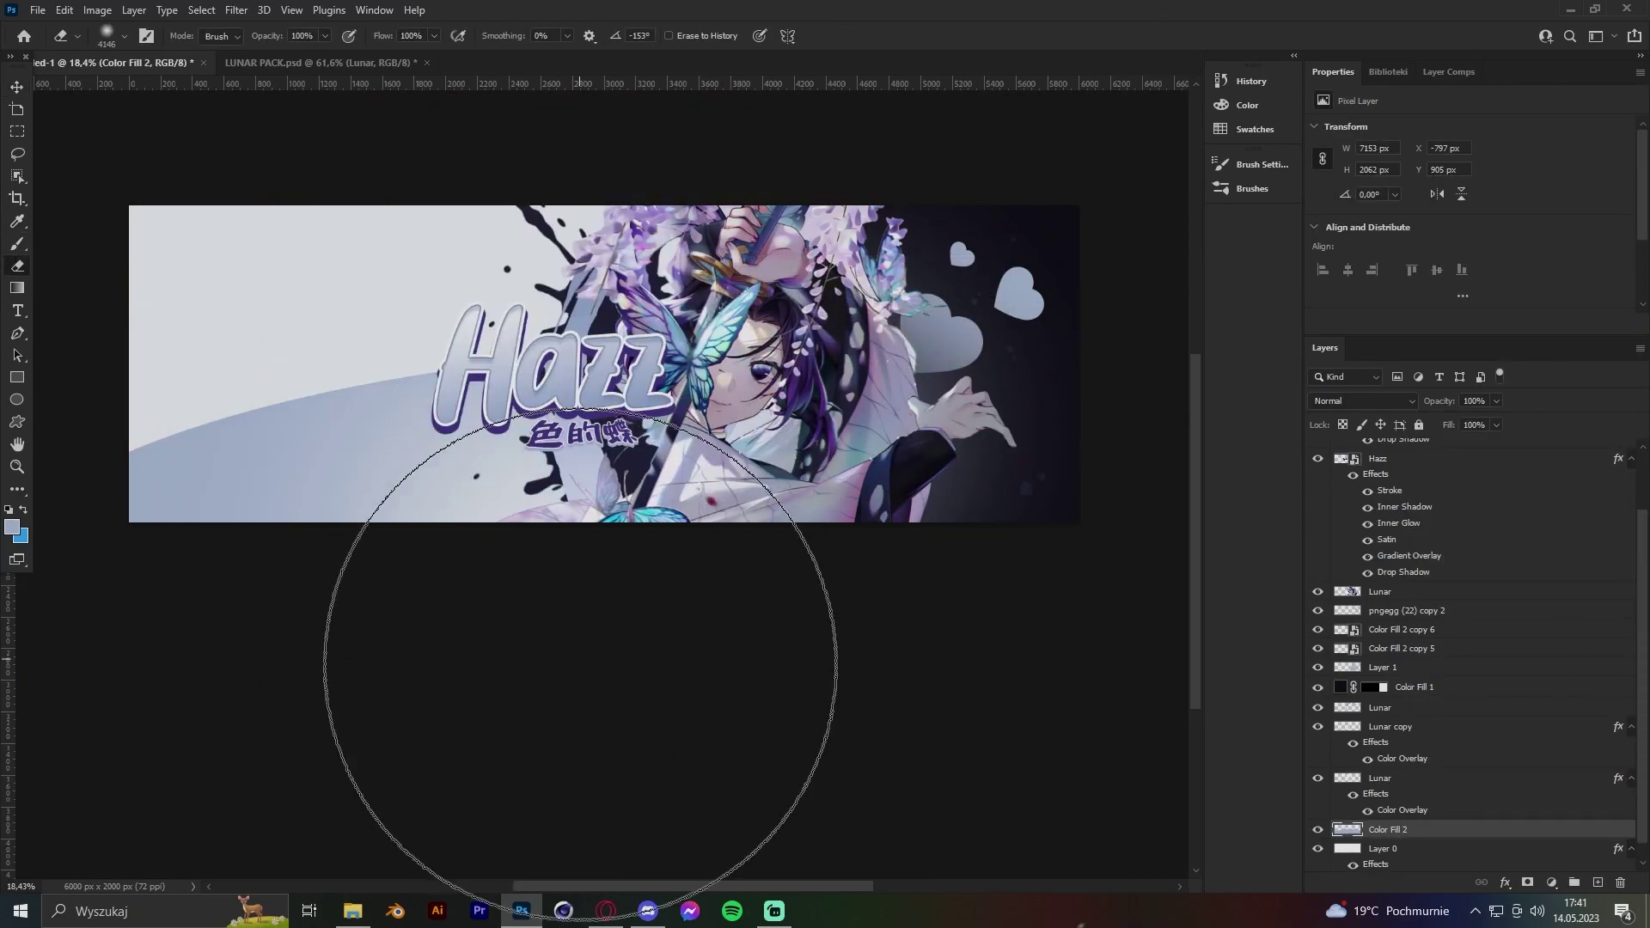
key(ctrl+alt+f)
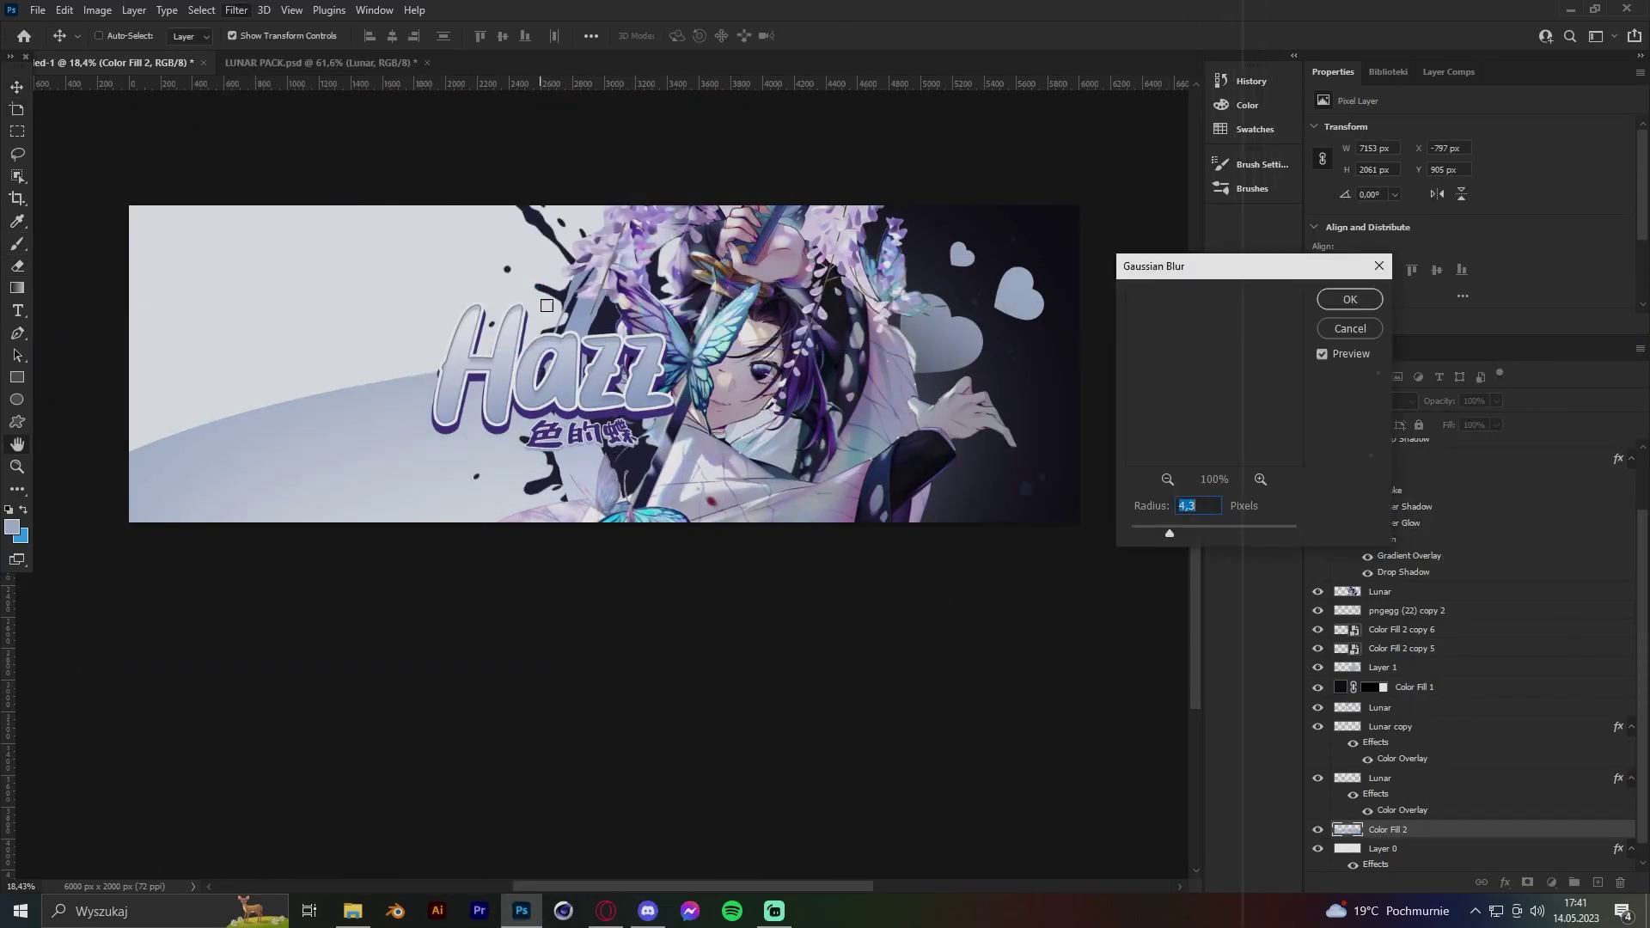
click(1330, 301)
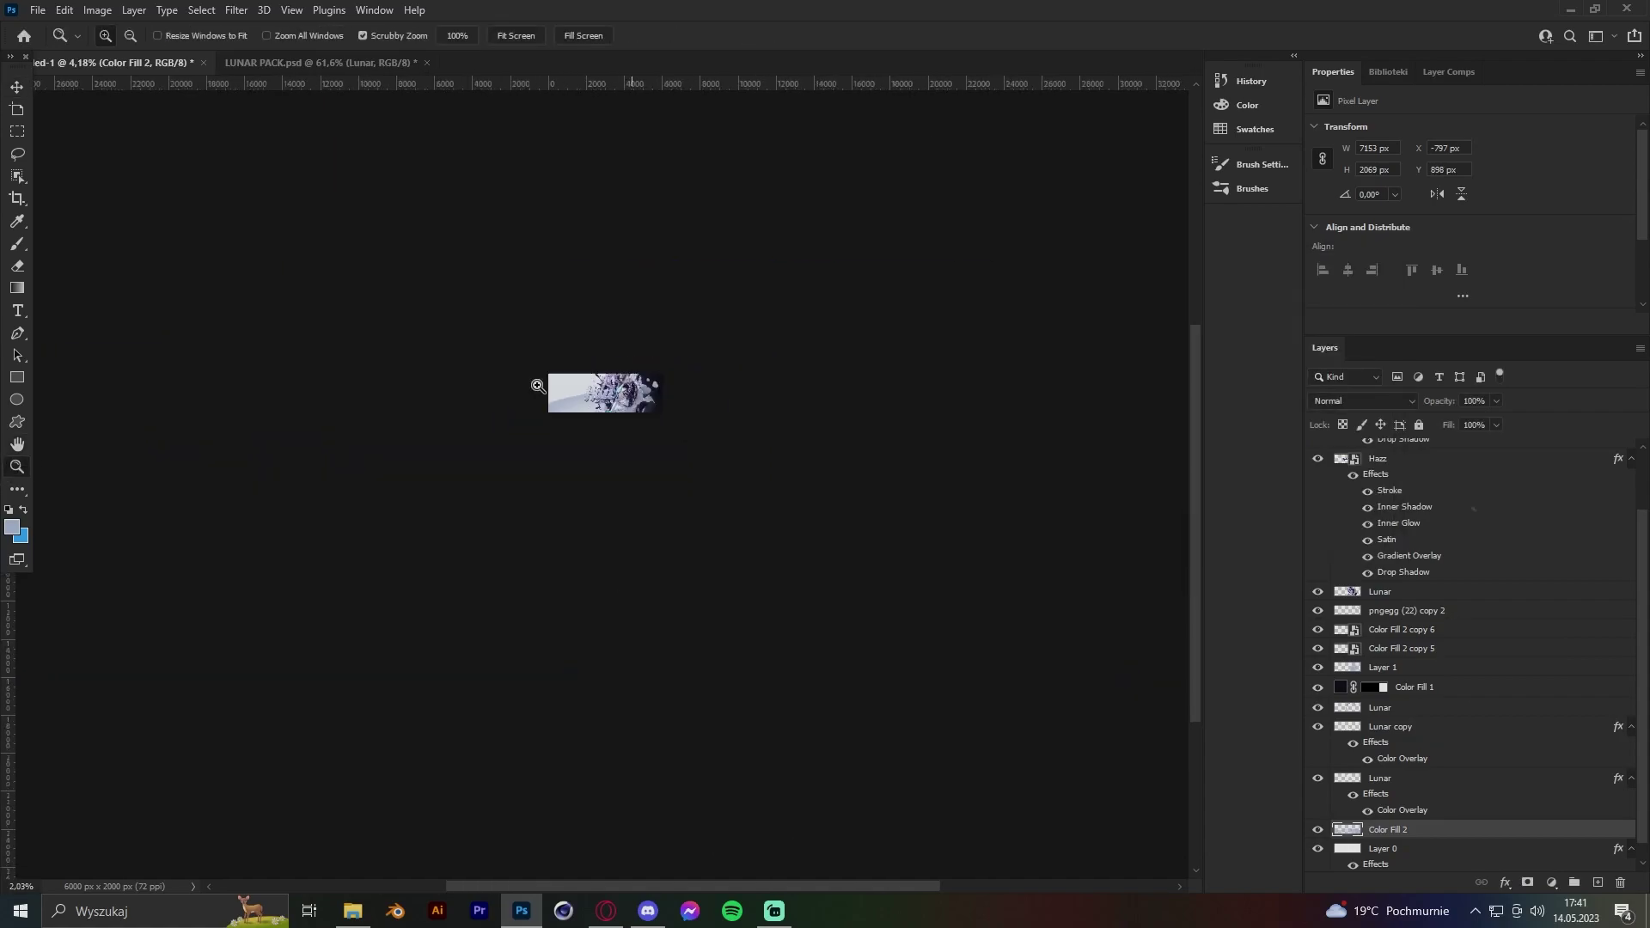
scroll(550, 378, down, 5)
scroll(550, 378, up, 5)
key(v)
click(1410, 834)
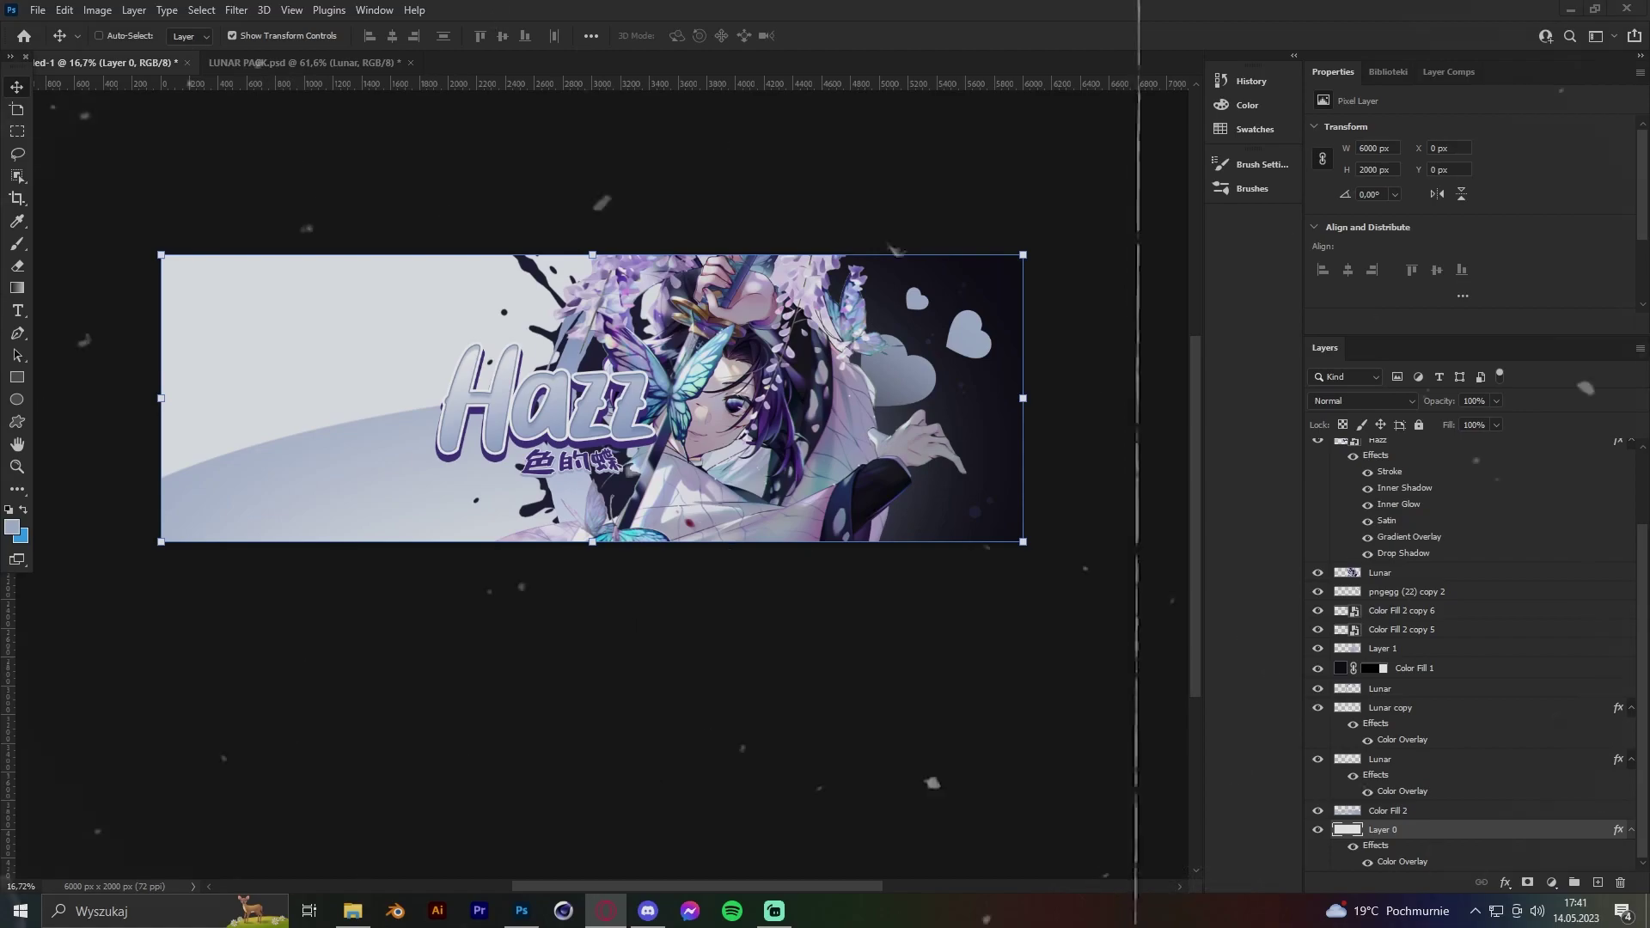
click(292, 63)
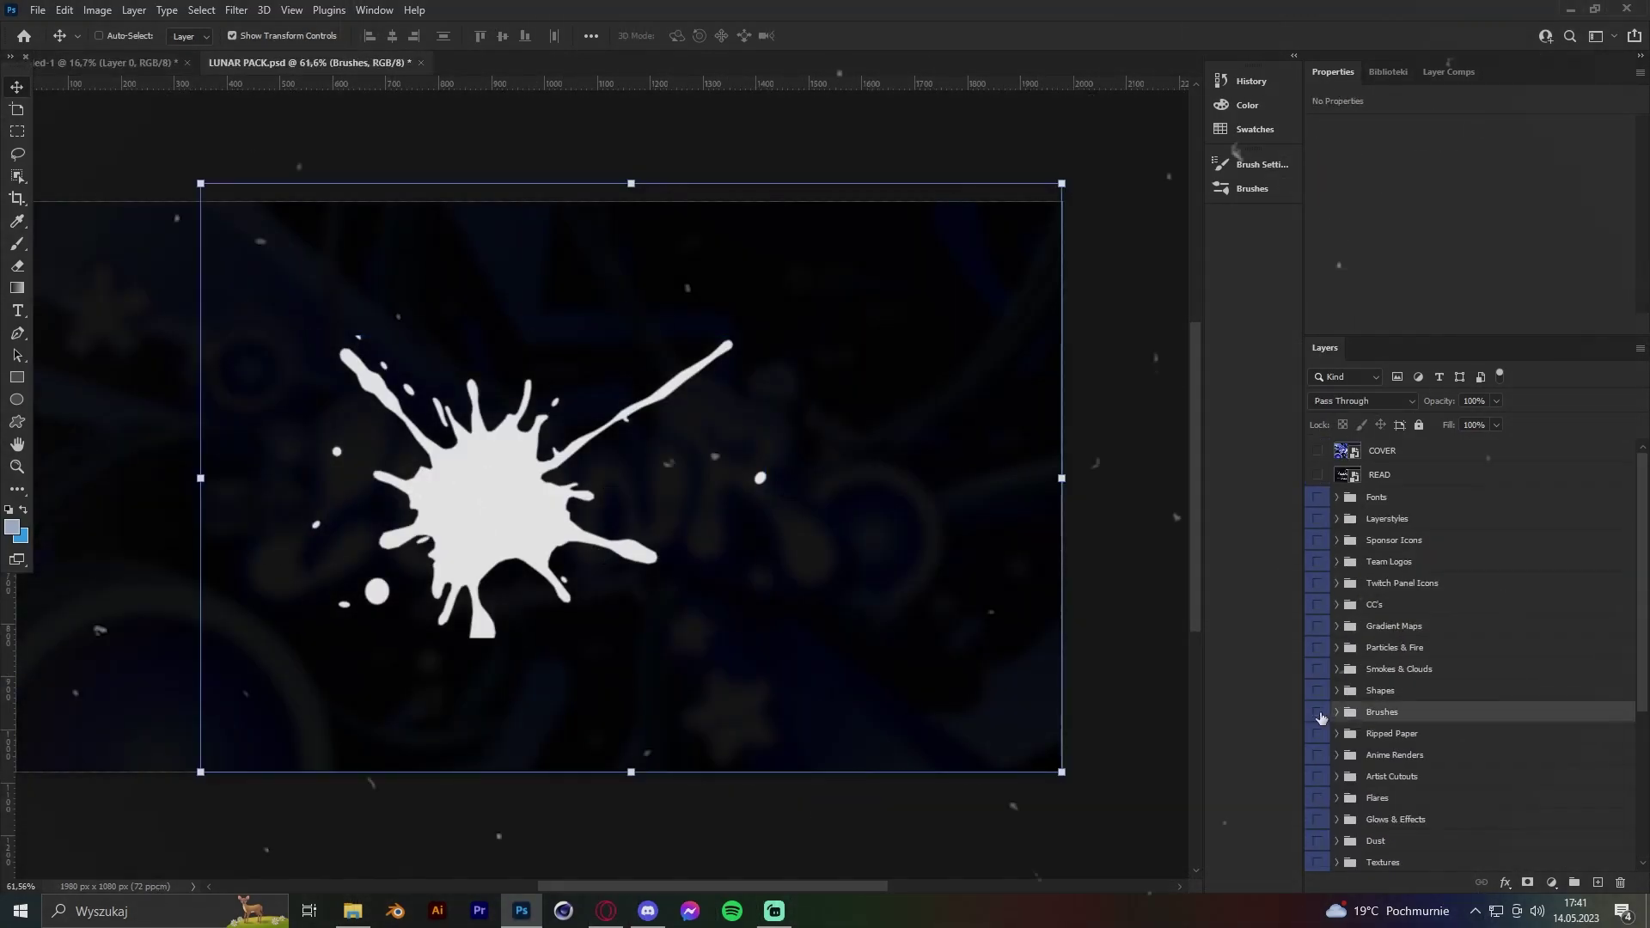
click(1321, 718)
scroll(1319, 731, down, 10)
click(1319, 759)
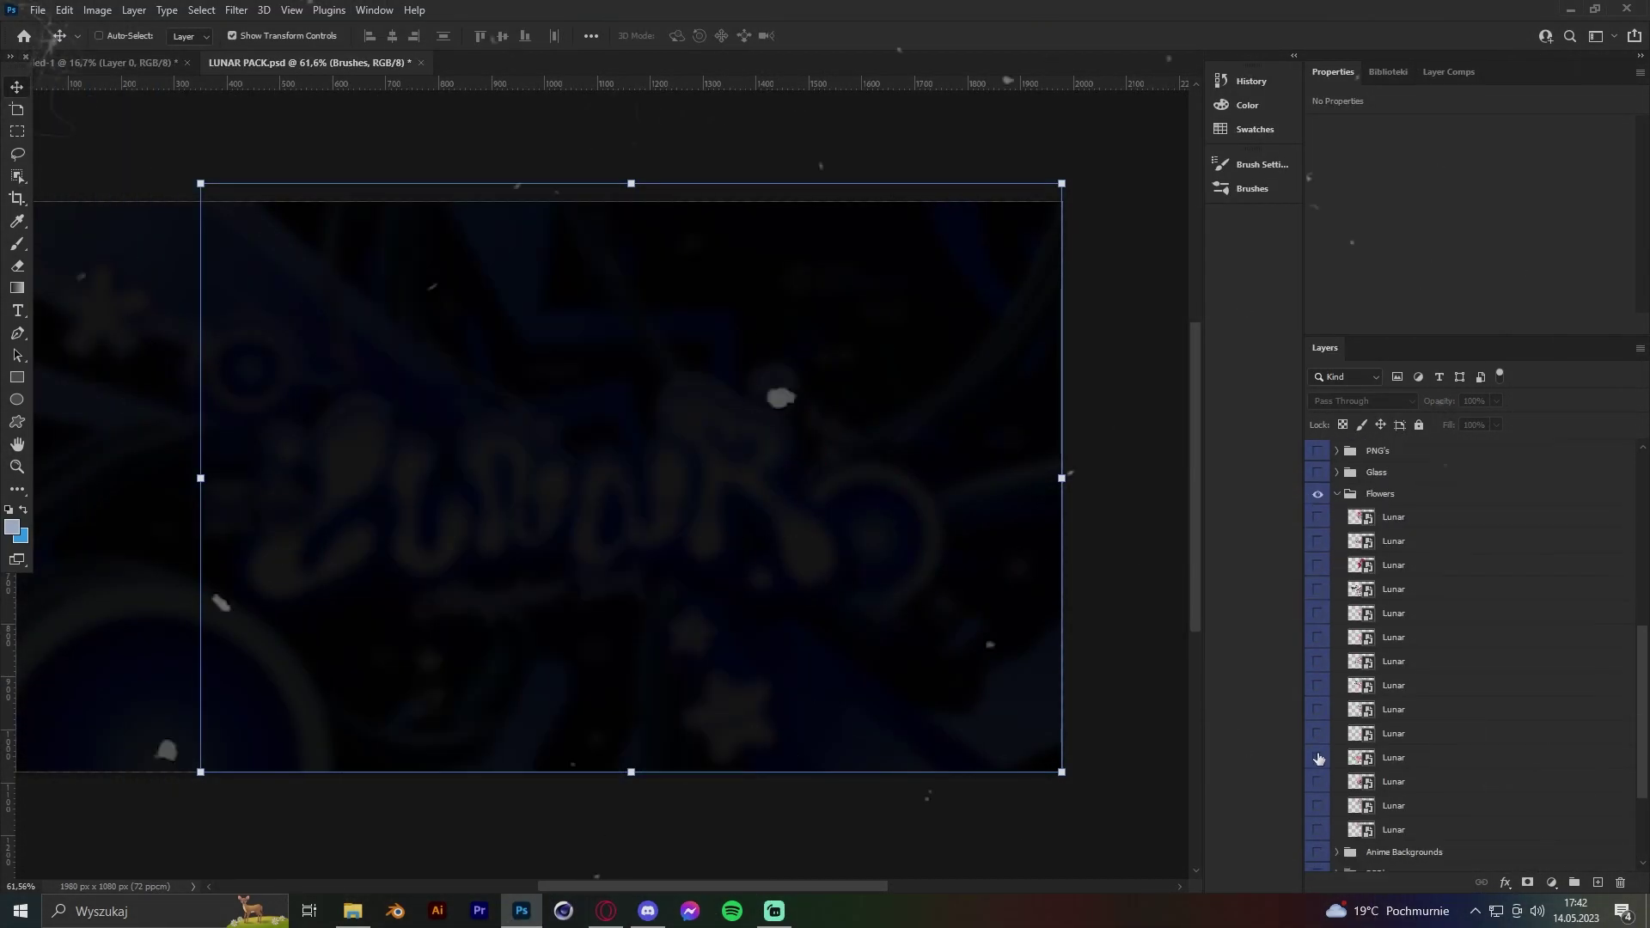
click(1319, 733)
click(1320, 709)
click(1321, 662)
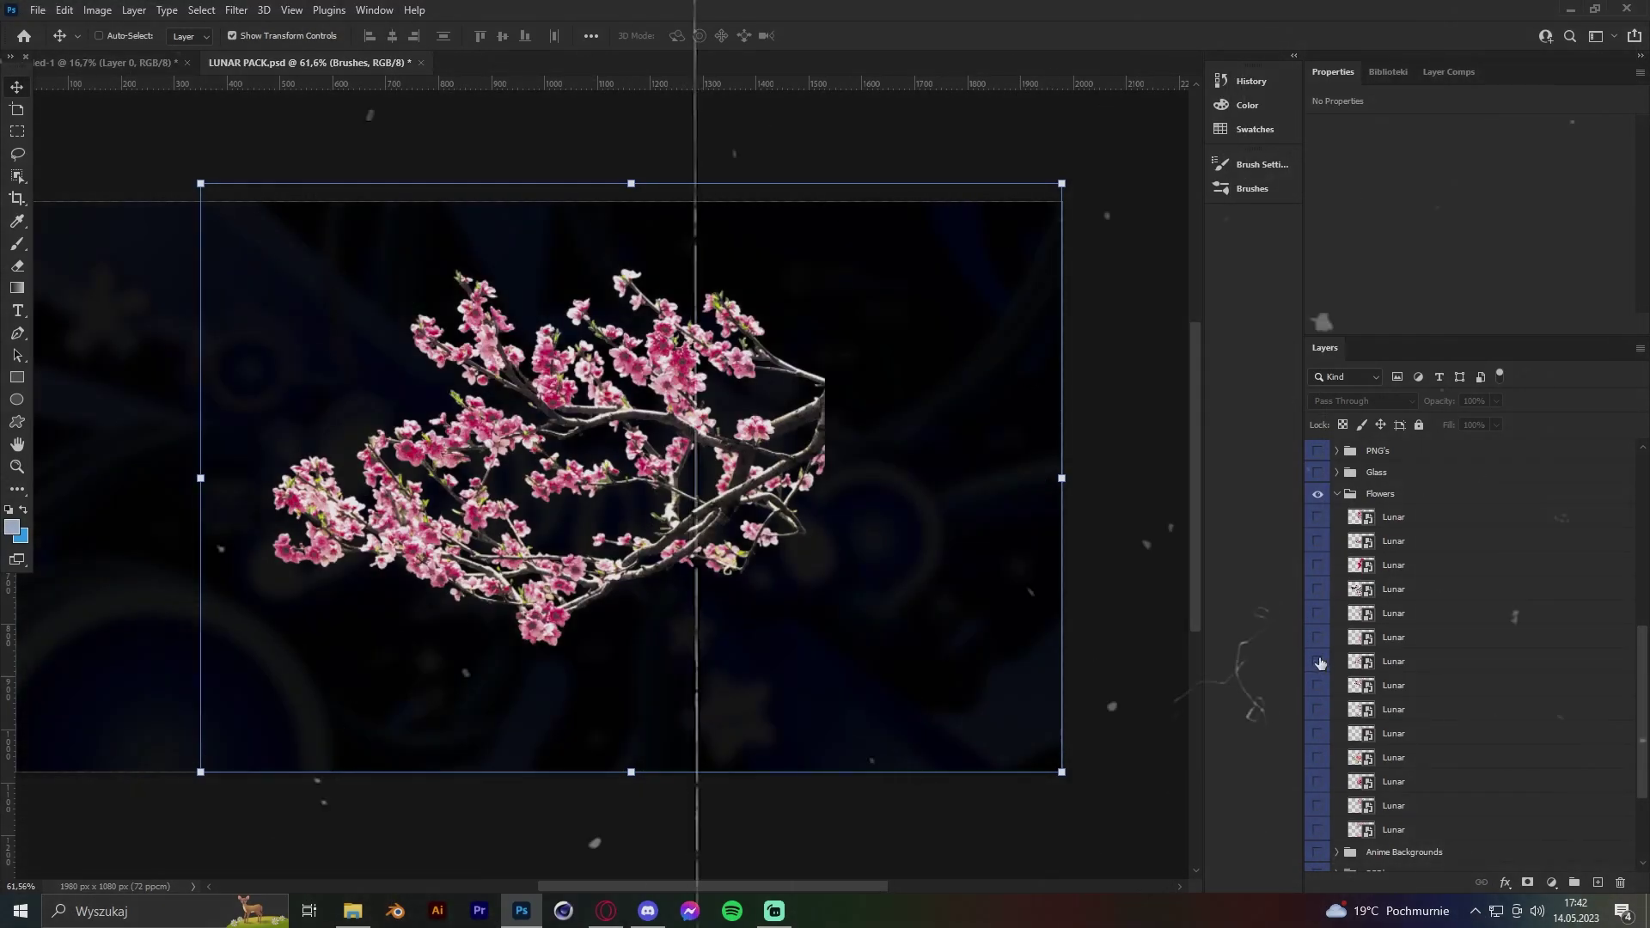
drag(550, 387, 233, 429)
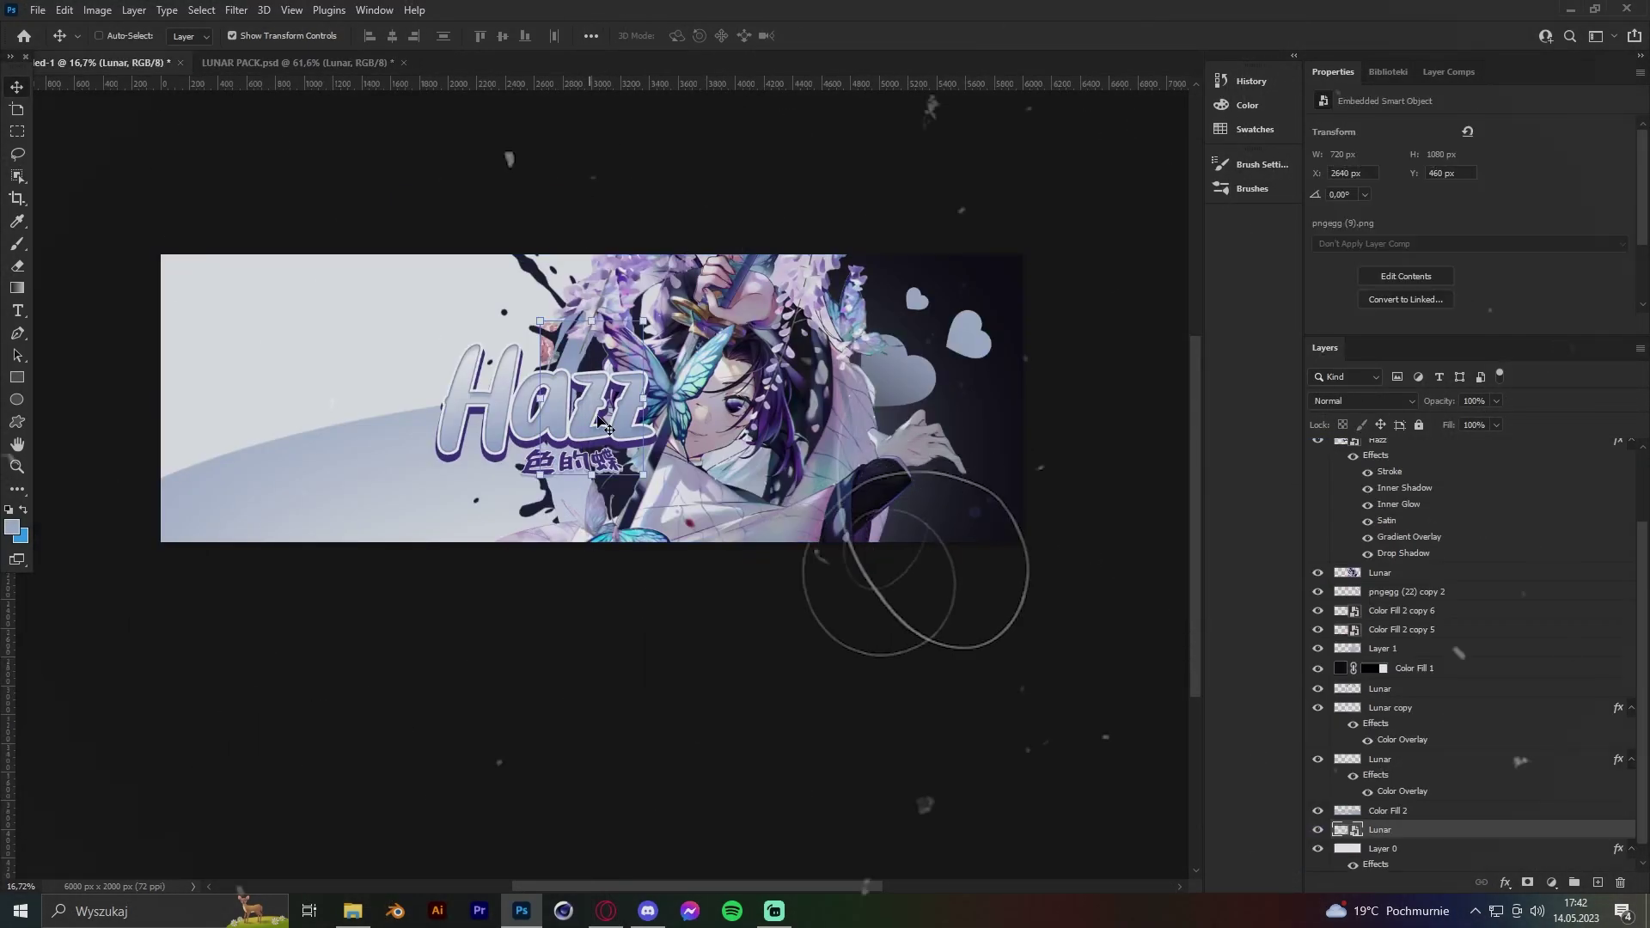
key(ctrl+z)
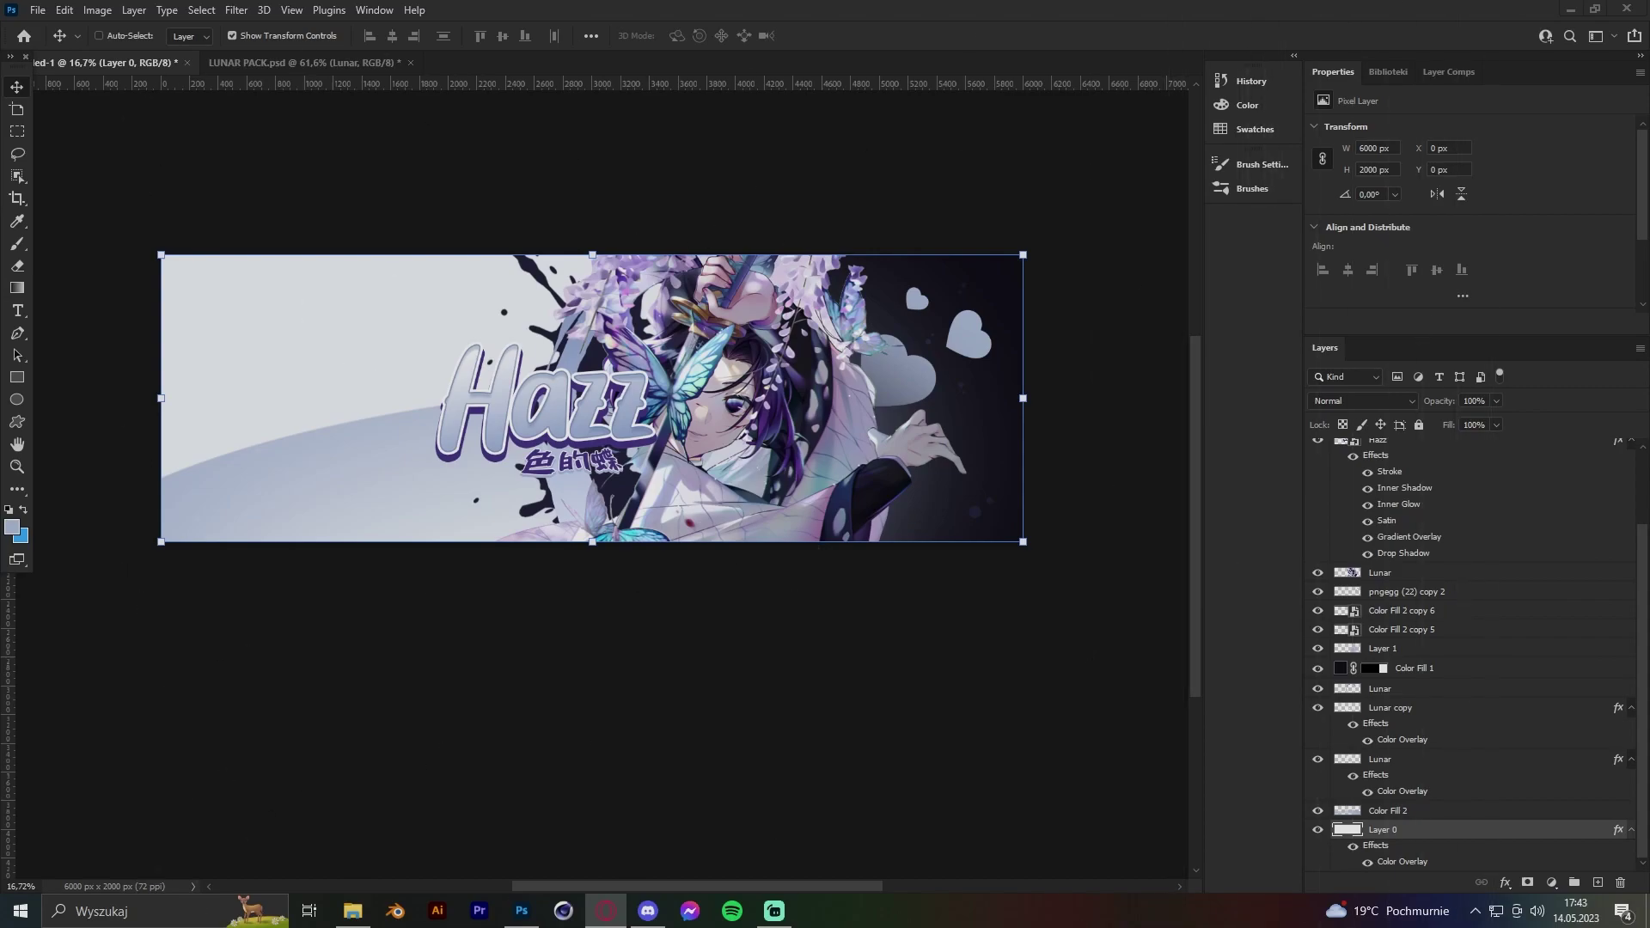
Place the pngegg butterfly PNG from Explorer into the banner.
click(352, 911)
drag(718, 296, 386, 404)
key(Return)
click(65, 10)
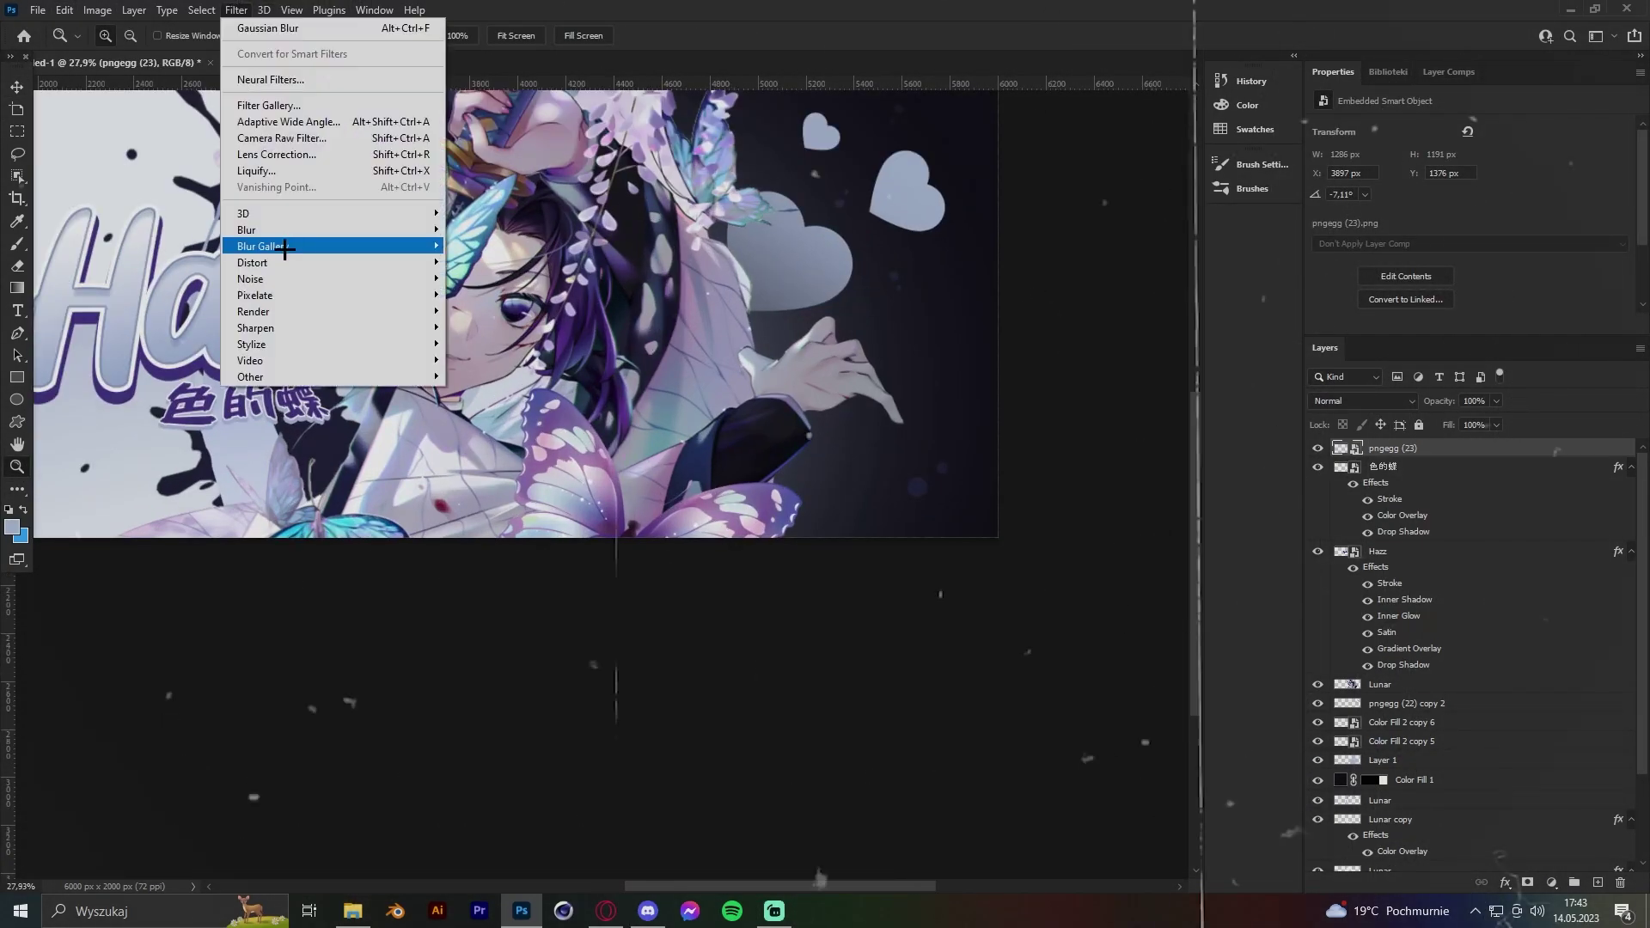
Apply Gaussian Blur to the butterfly and move it toward the banner's bottom.
click(489, 295)
click(1362, 296)
key(ctrl+minus)
key(v)
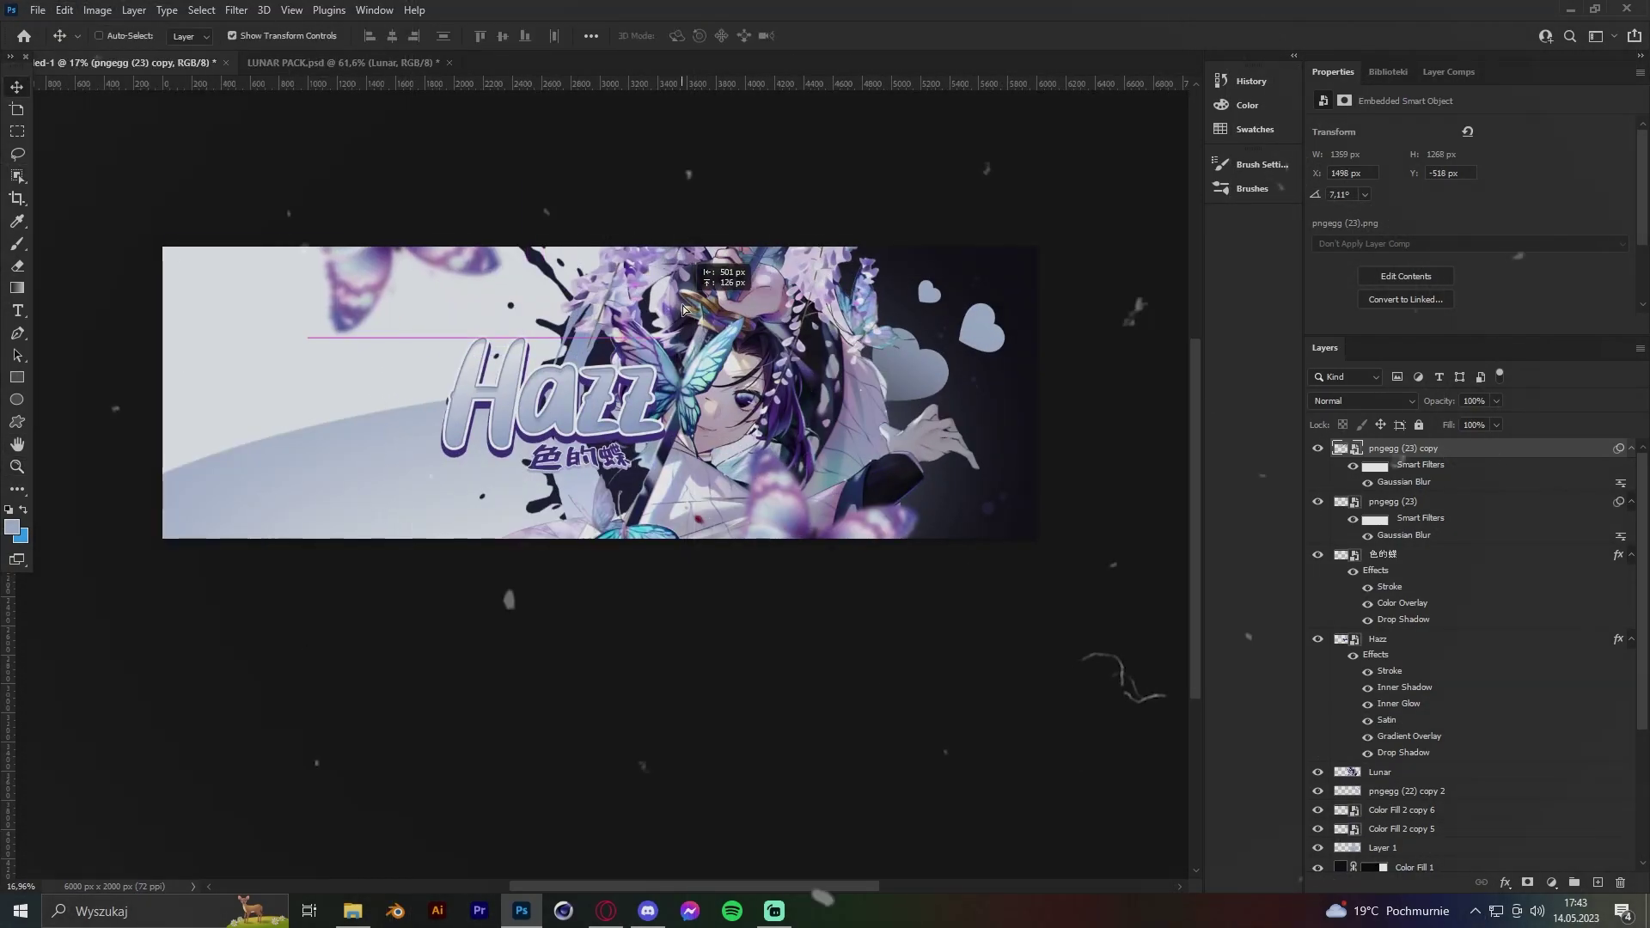
drag(683, 309, 687, 547)
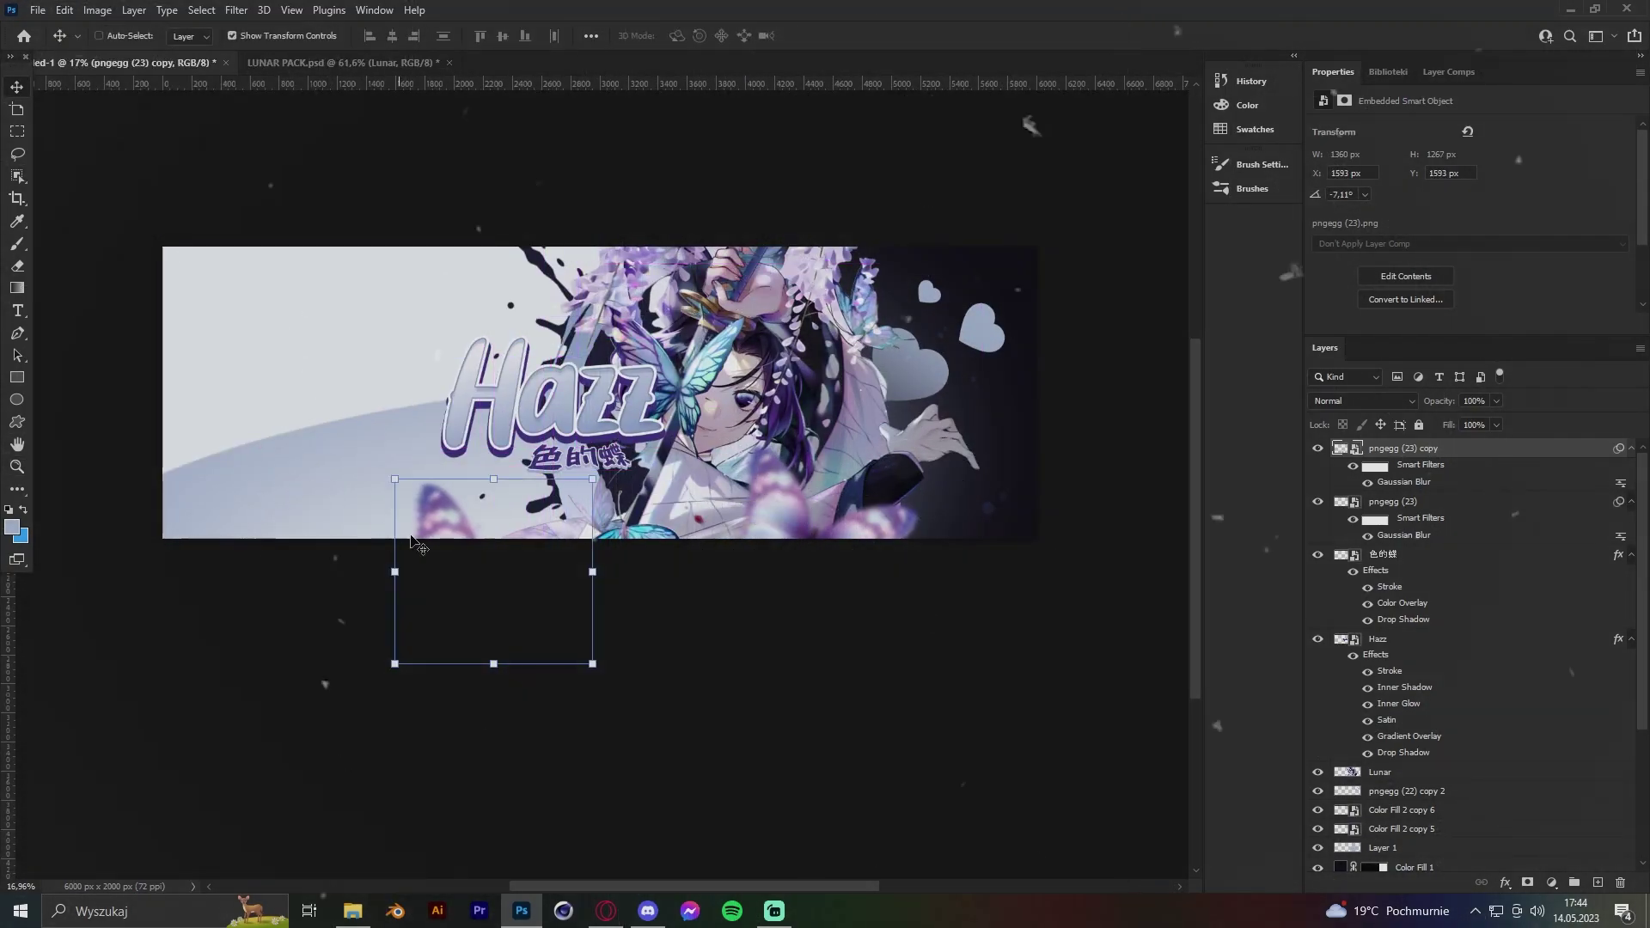
Mirror the butterfly copy with Edit > Transform, undoing an accidental layer reorder.
drag(1403, 763, 1403, 763)
drag(849, 500, 849, 522)
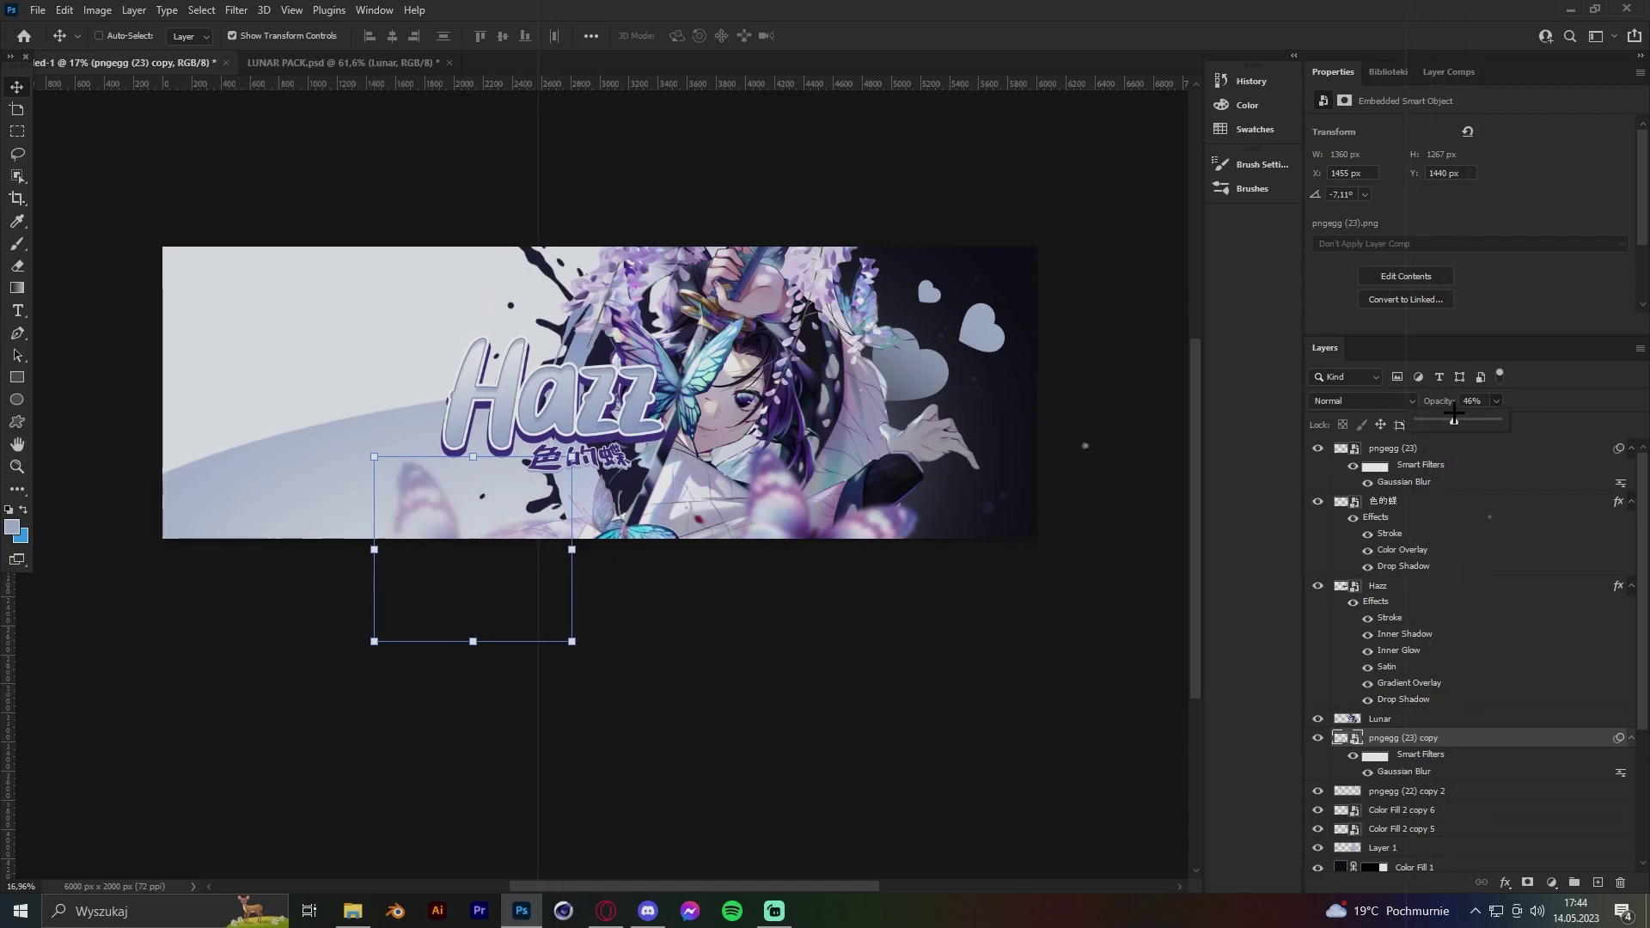
key(Delete)
key(ctrl+z)
click(64, 9)
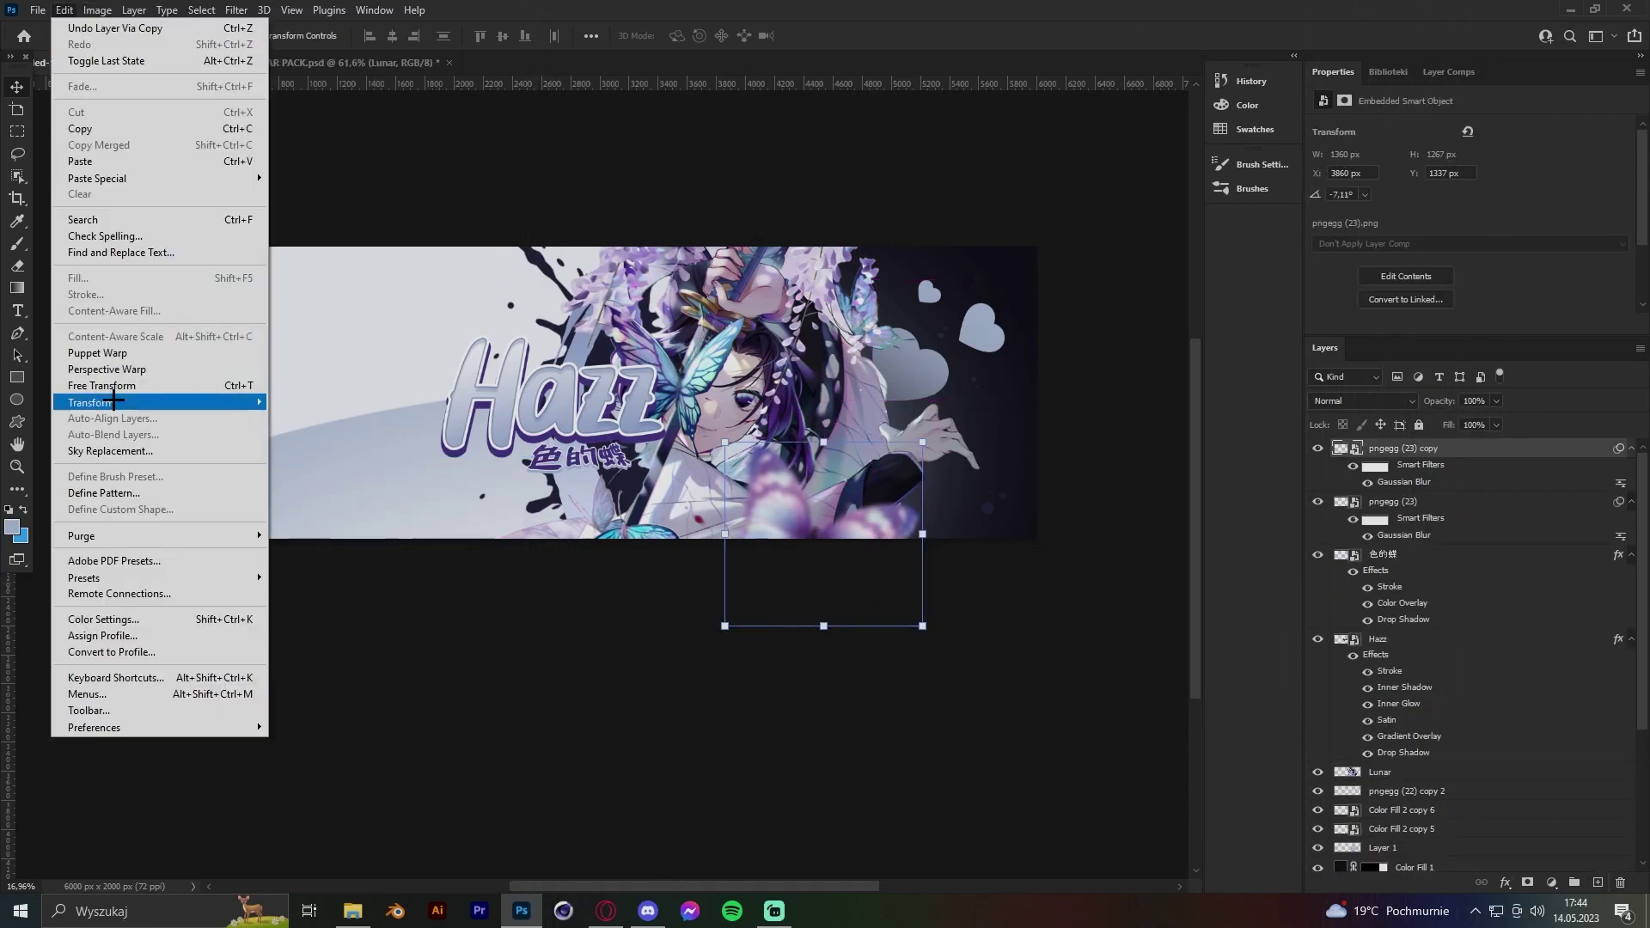
click(326, 606)
key(ctrl+t)
key(Return)
Reapply Gaussian Blur to the mirrored butterfly and move it to the lower-left edge.
click(237, 10)
click(482, 288)
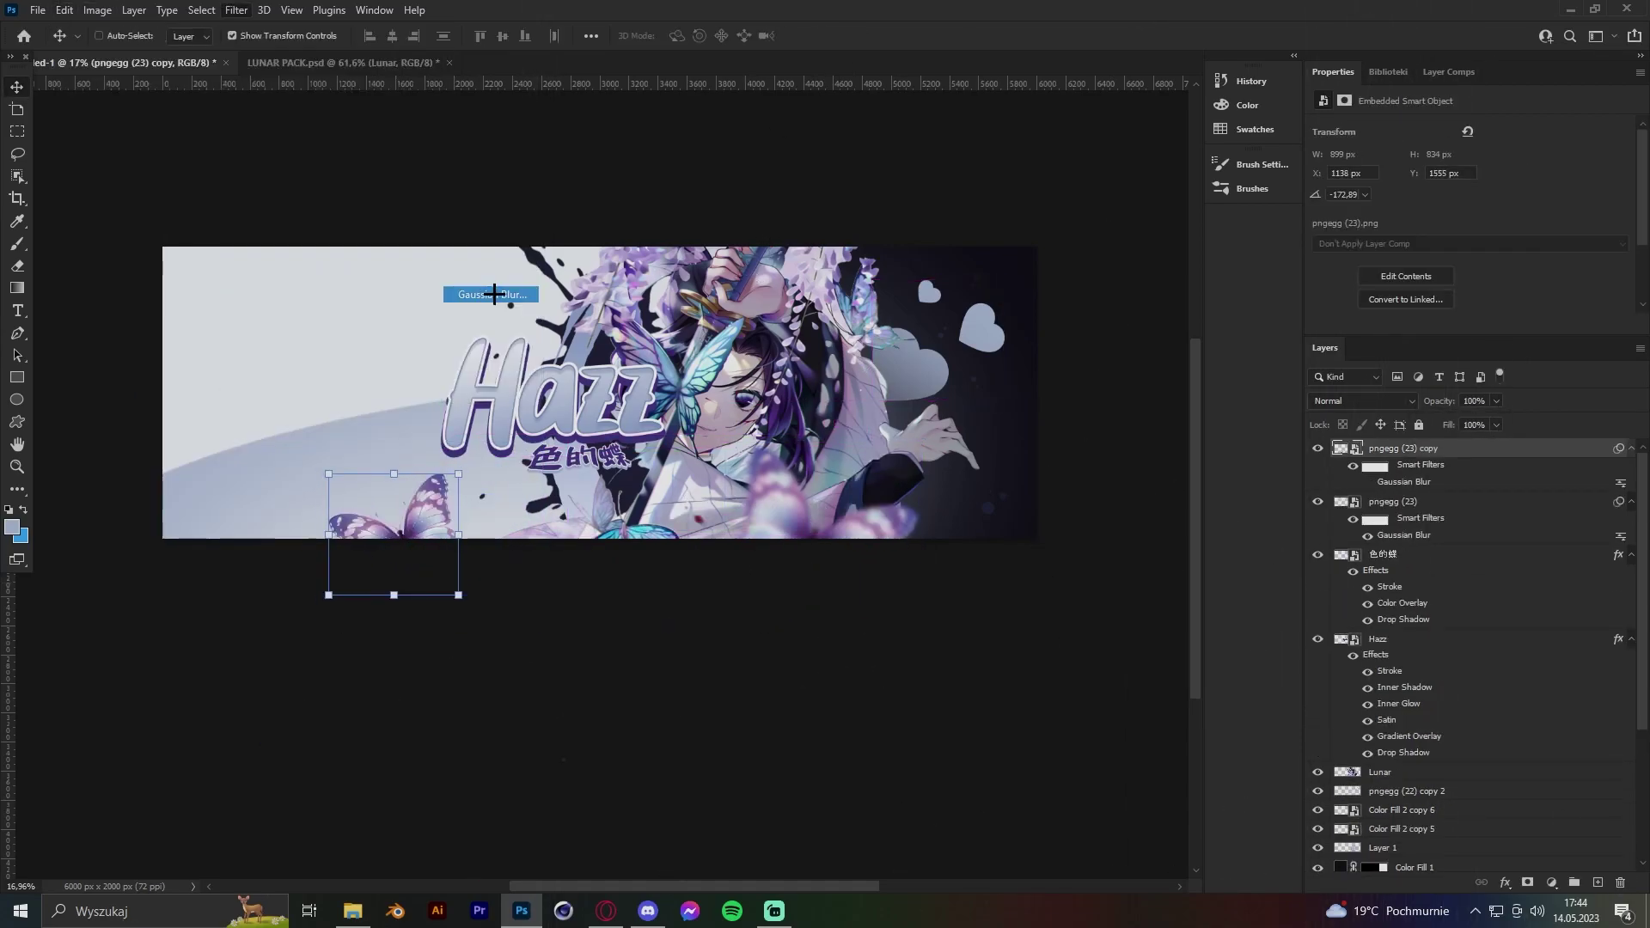
click(1349, 299)
drag(672, 457, 690, 461)
drag(698, 370, 714, 369)
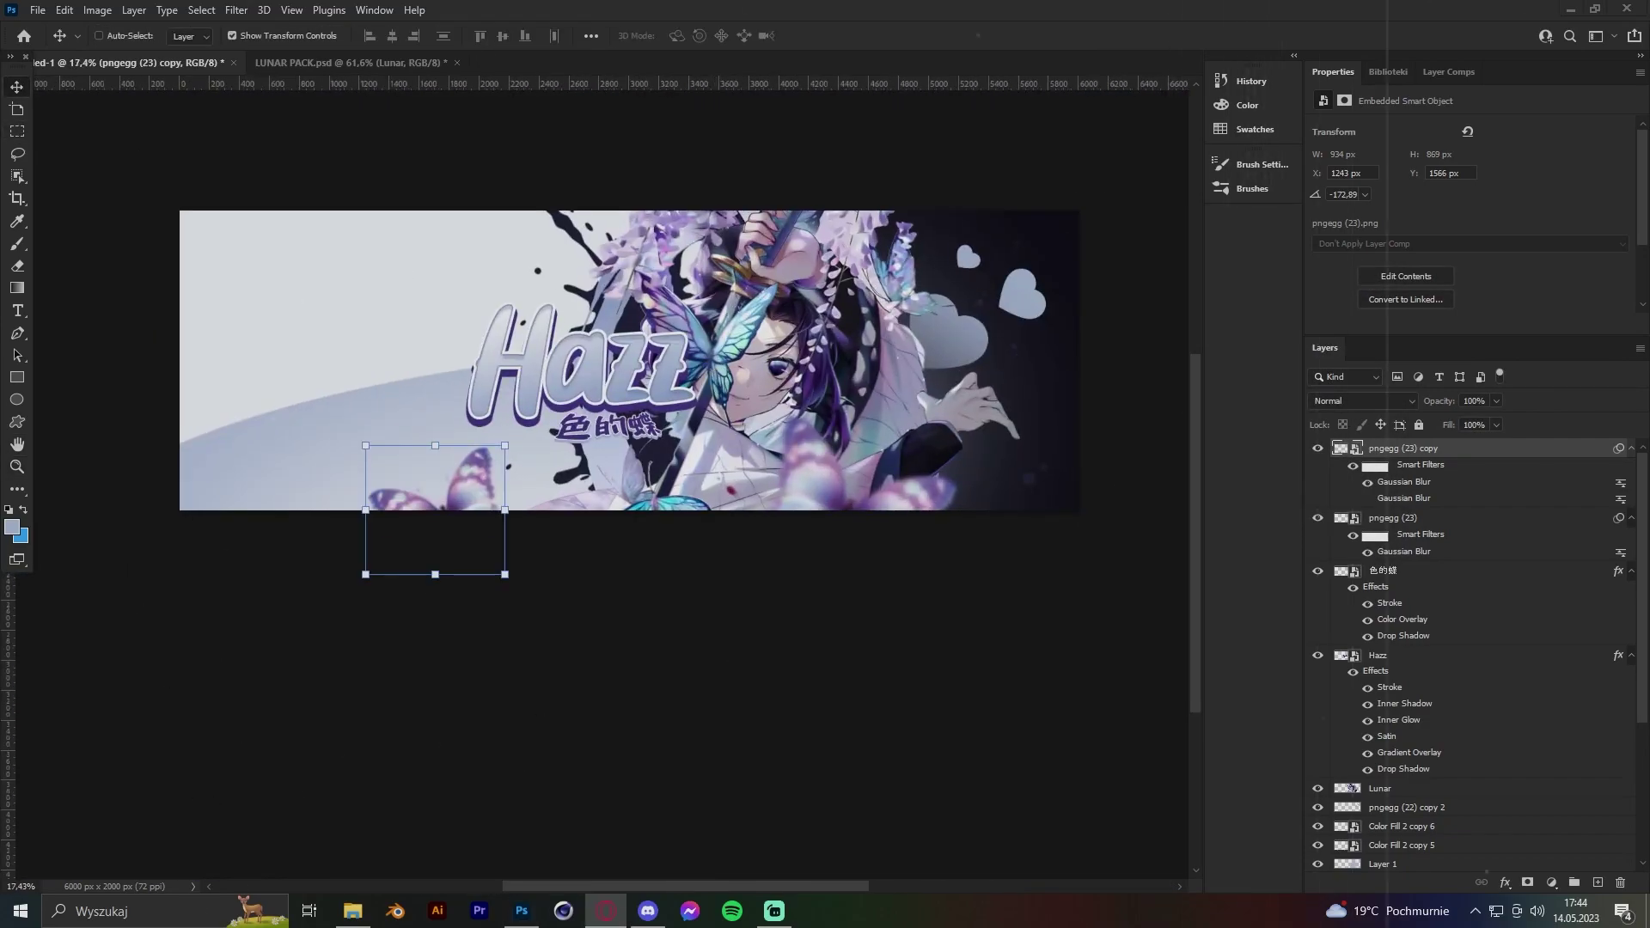
scroll(1470, 654, down, 5)
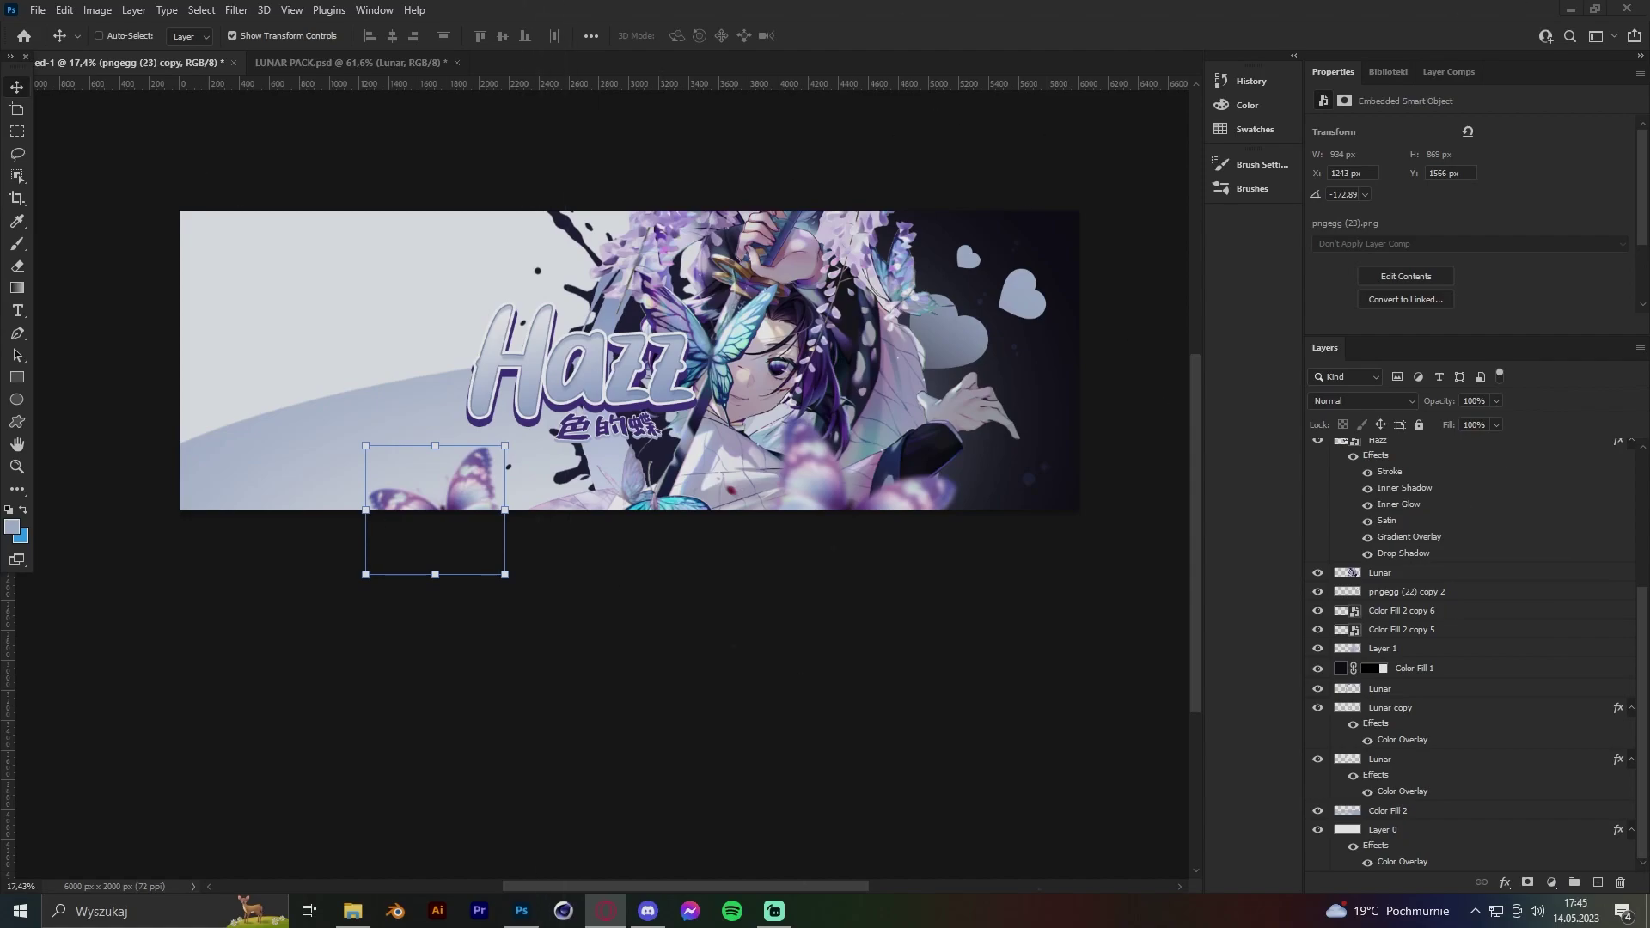
Place the gradient above Layer 0 and colorize it Hue 218, Saturation 48, Lightness 31.
drag(1304, 801, 1341, 821)
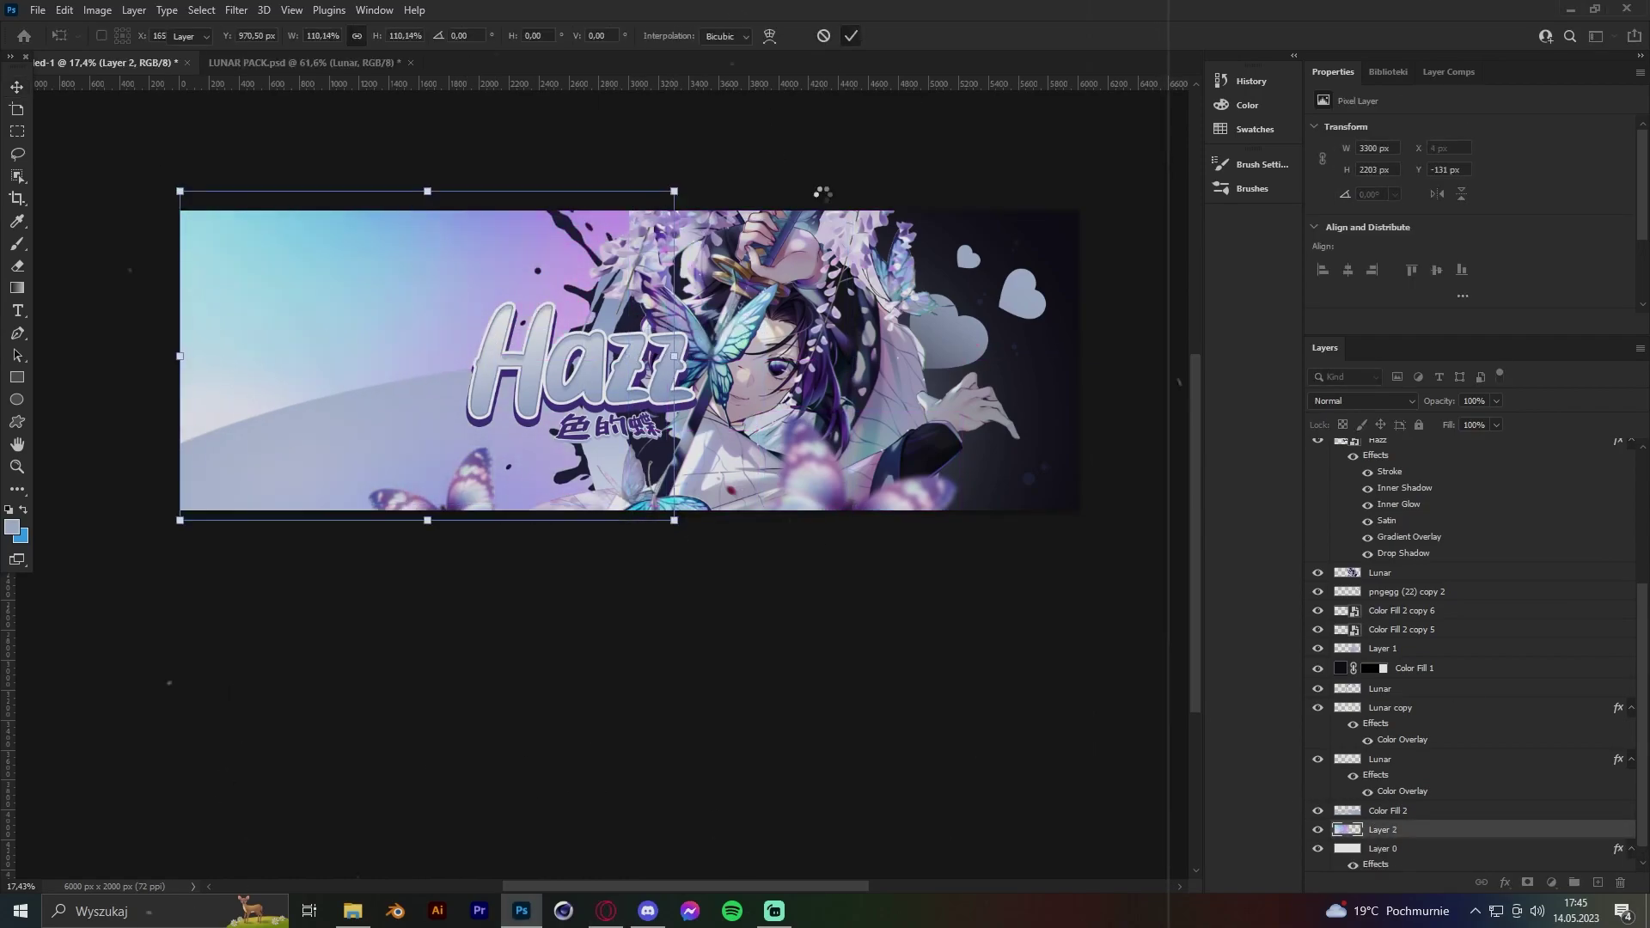
key(ctrl+u)
click(1526, 369)
drag(1369, 358, 1389, 359)
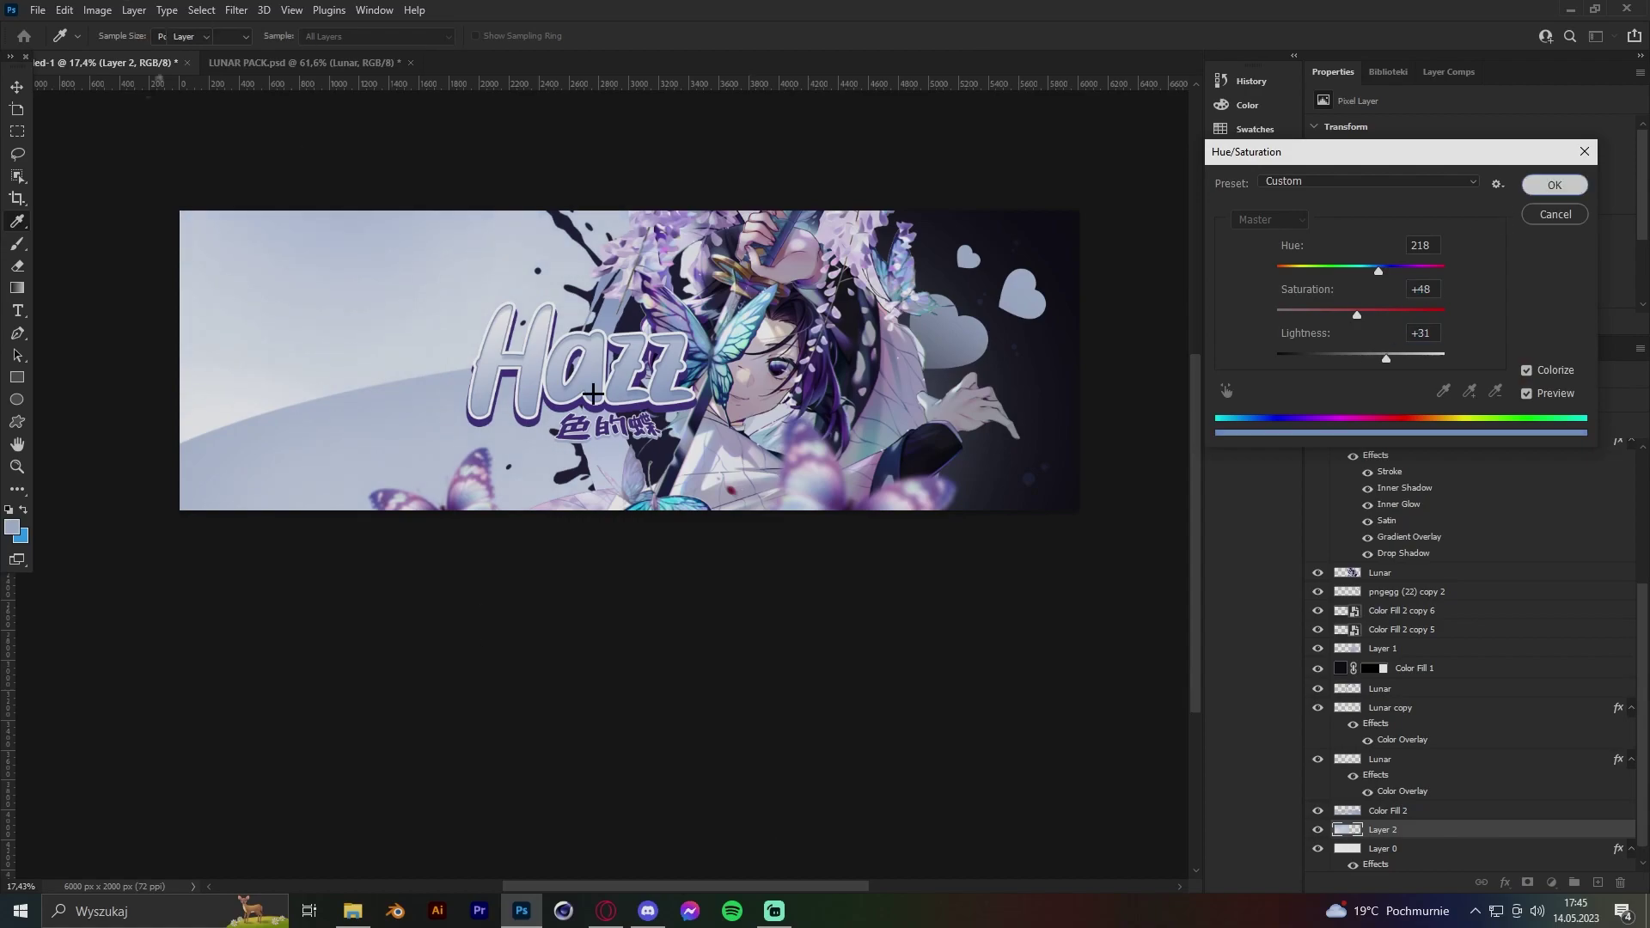
key(Return)
key(v)
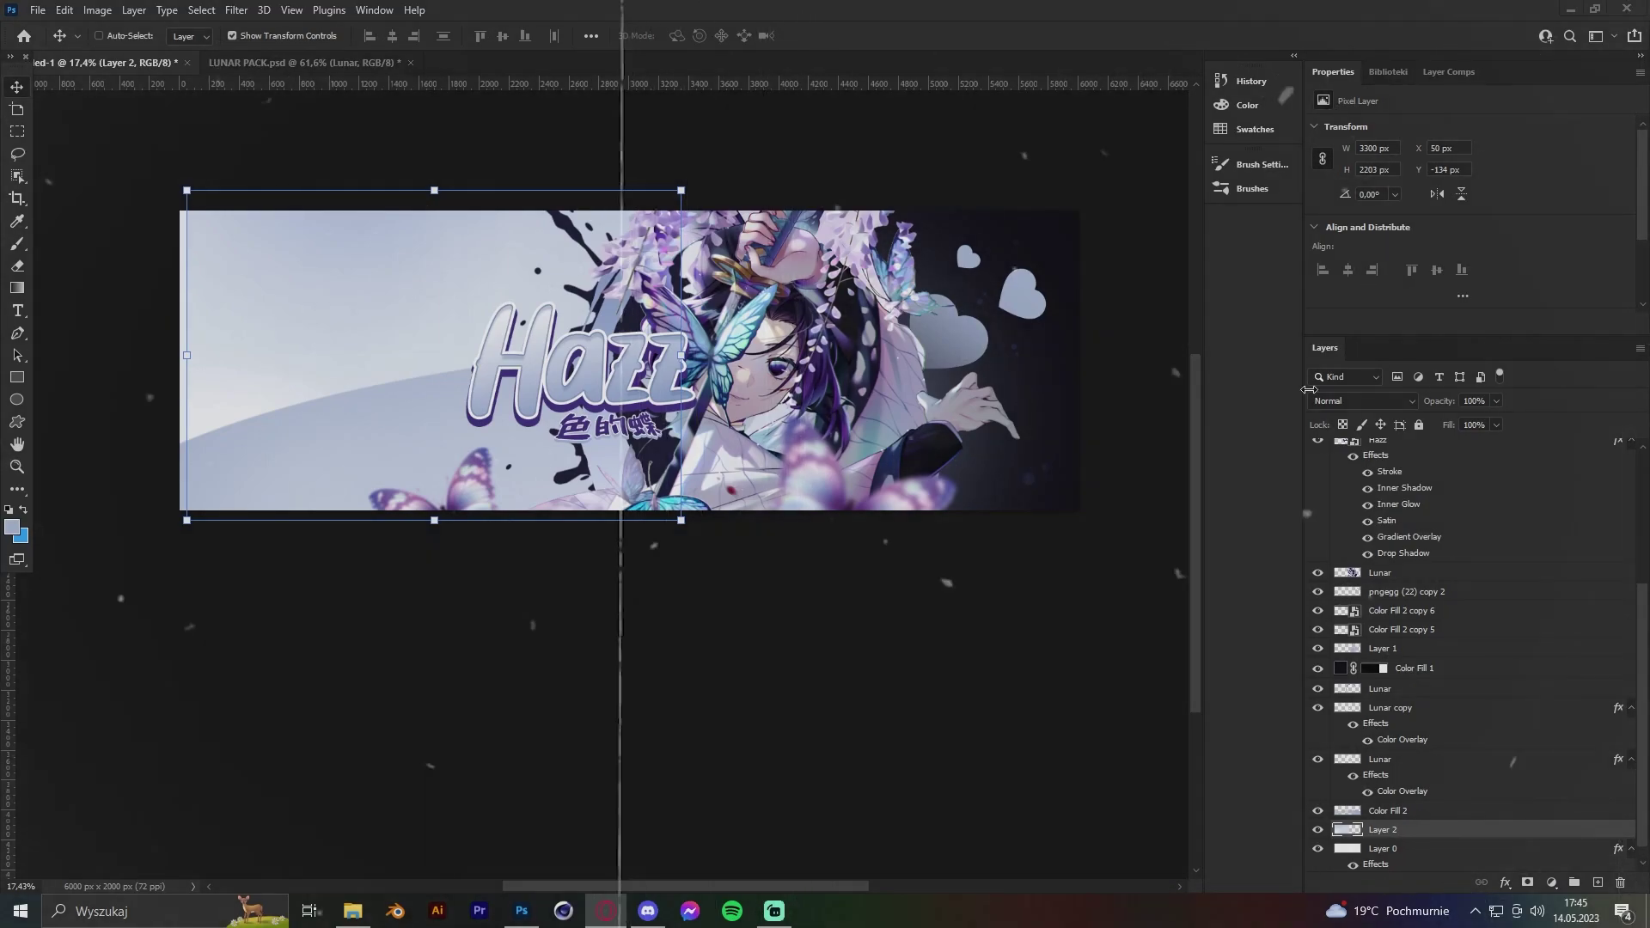
click(1382, 848)
click(352, 911)
Place the pngegg (22) heart left of the Hazz title and shrink it to a small size.
drag(722, 302, 461, 380)
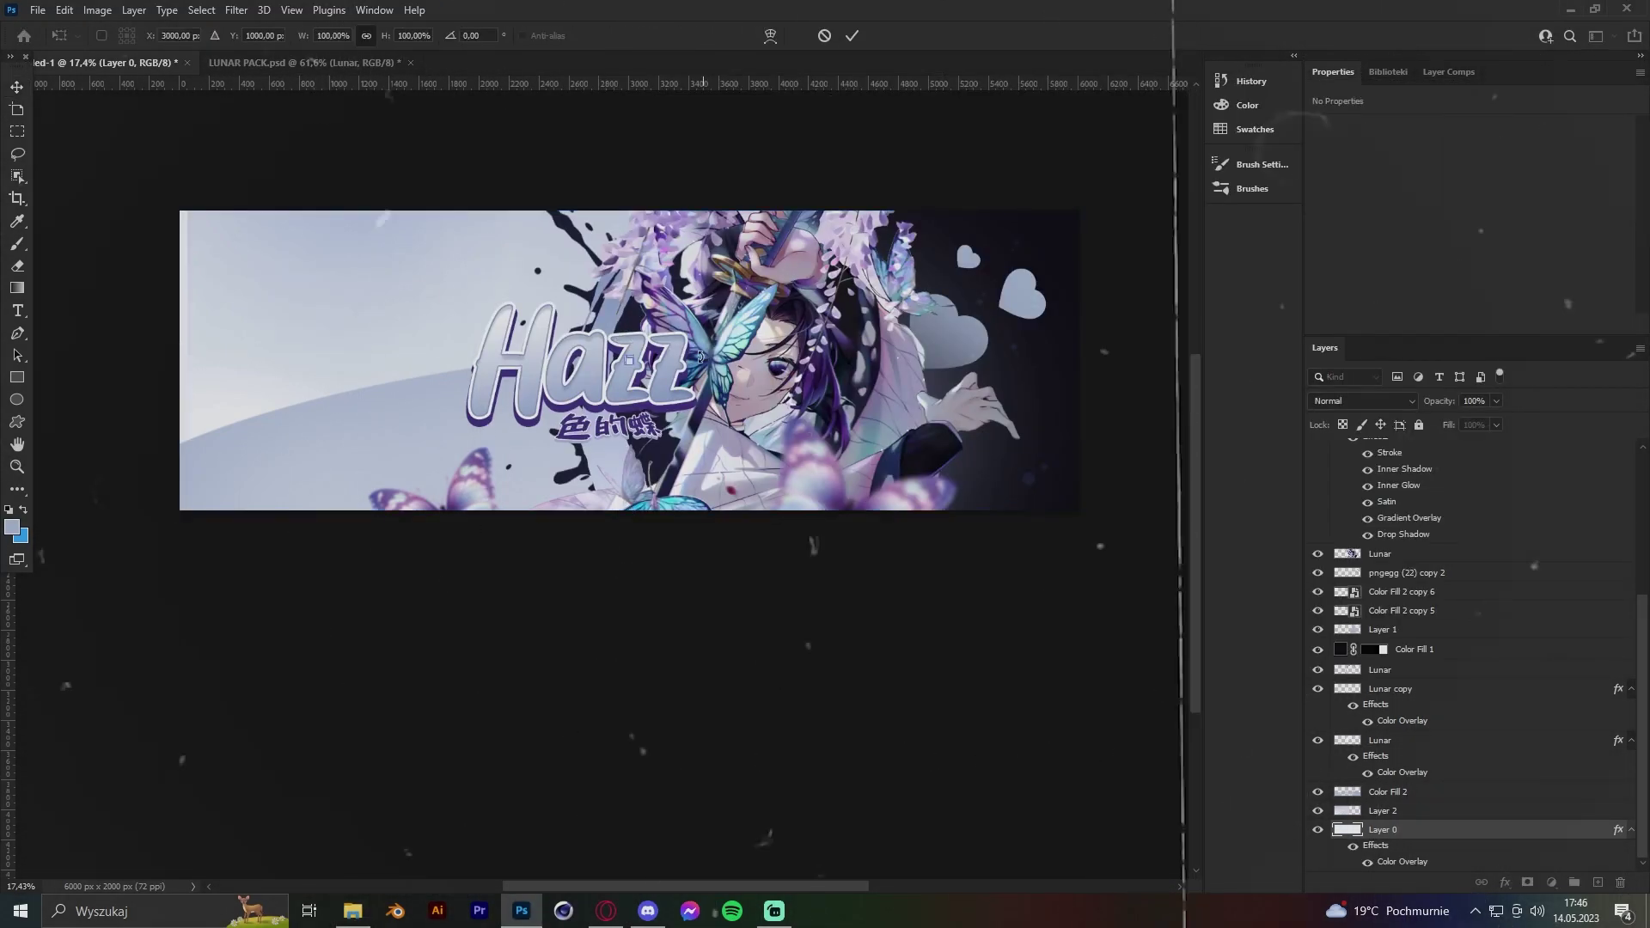
drag(946, 616, 980, 421)
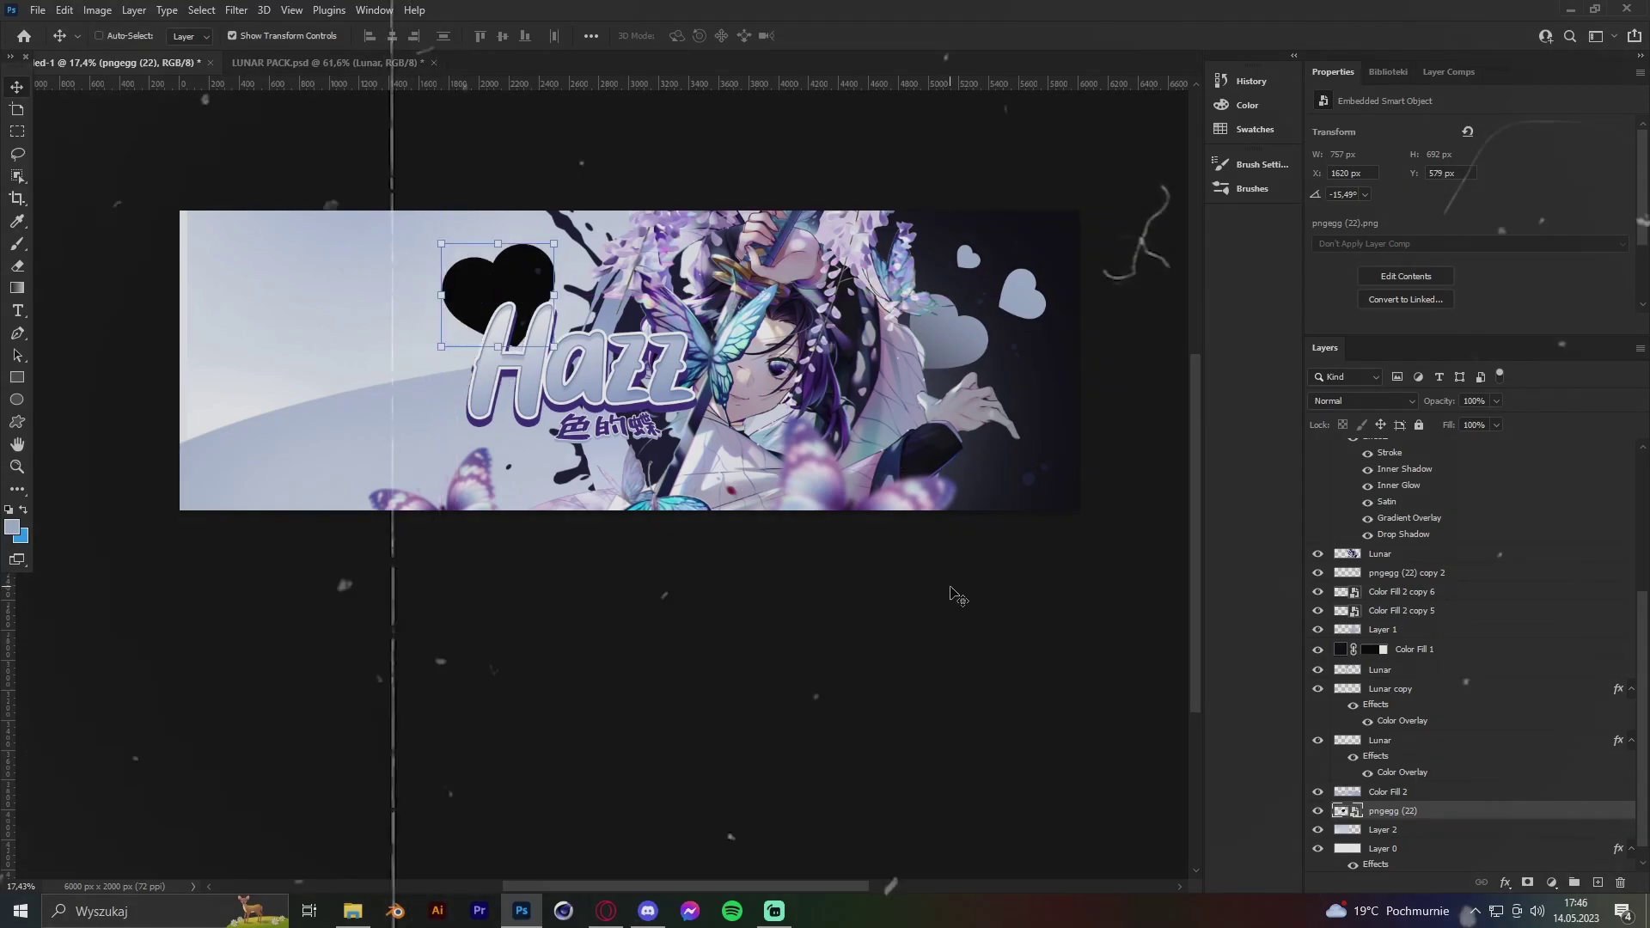
key(ctrl+bracketleft)
key(ctrl+t)
key(Return)
drag(838, 258, 718, 199)
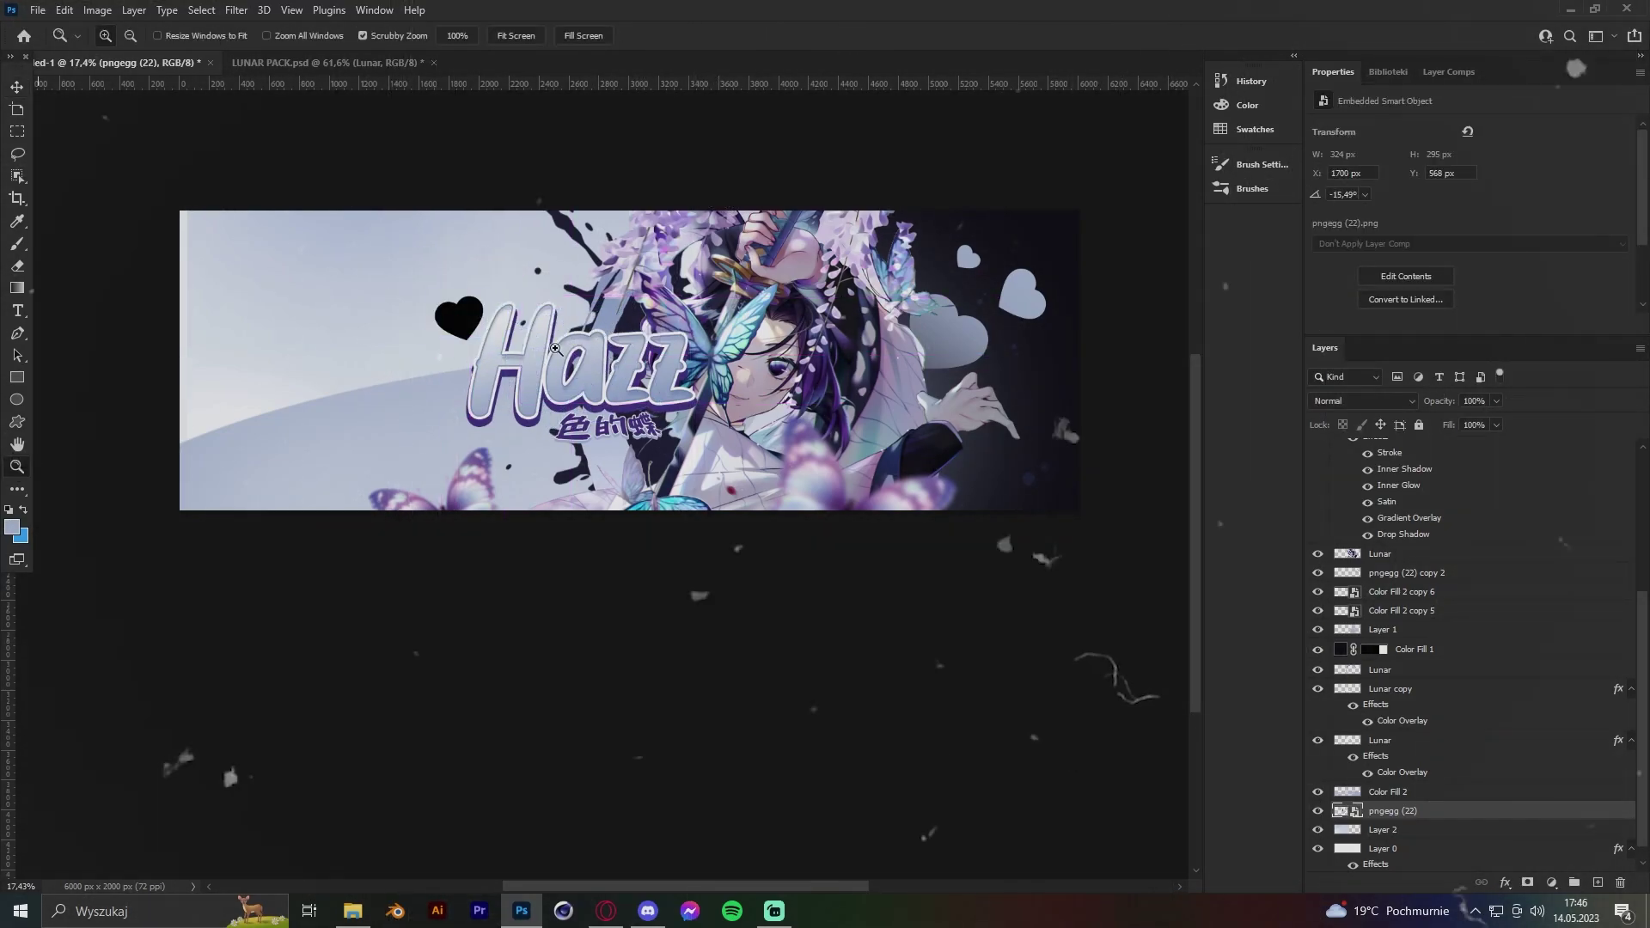
drag(555, 348, 619, 348)
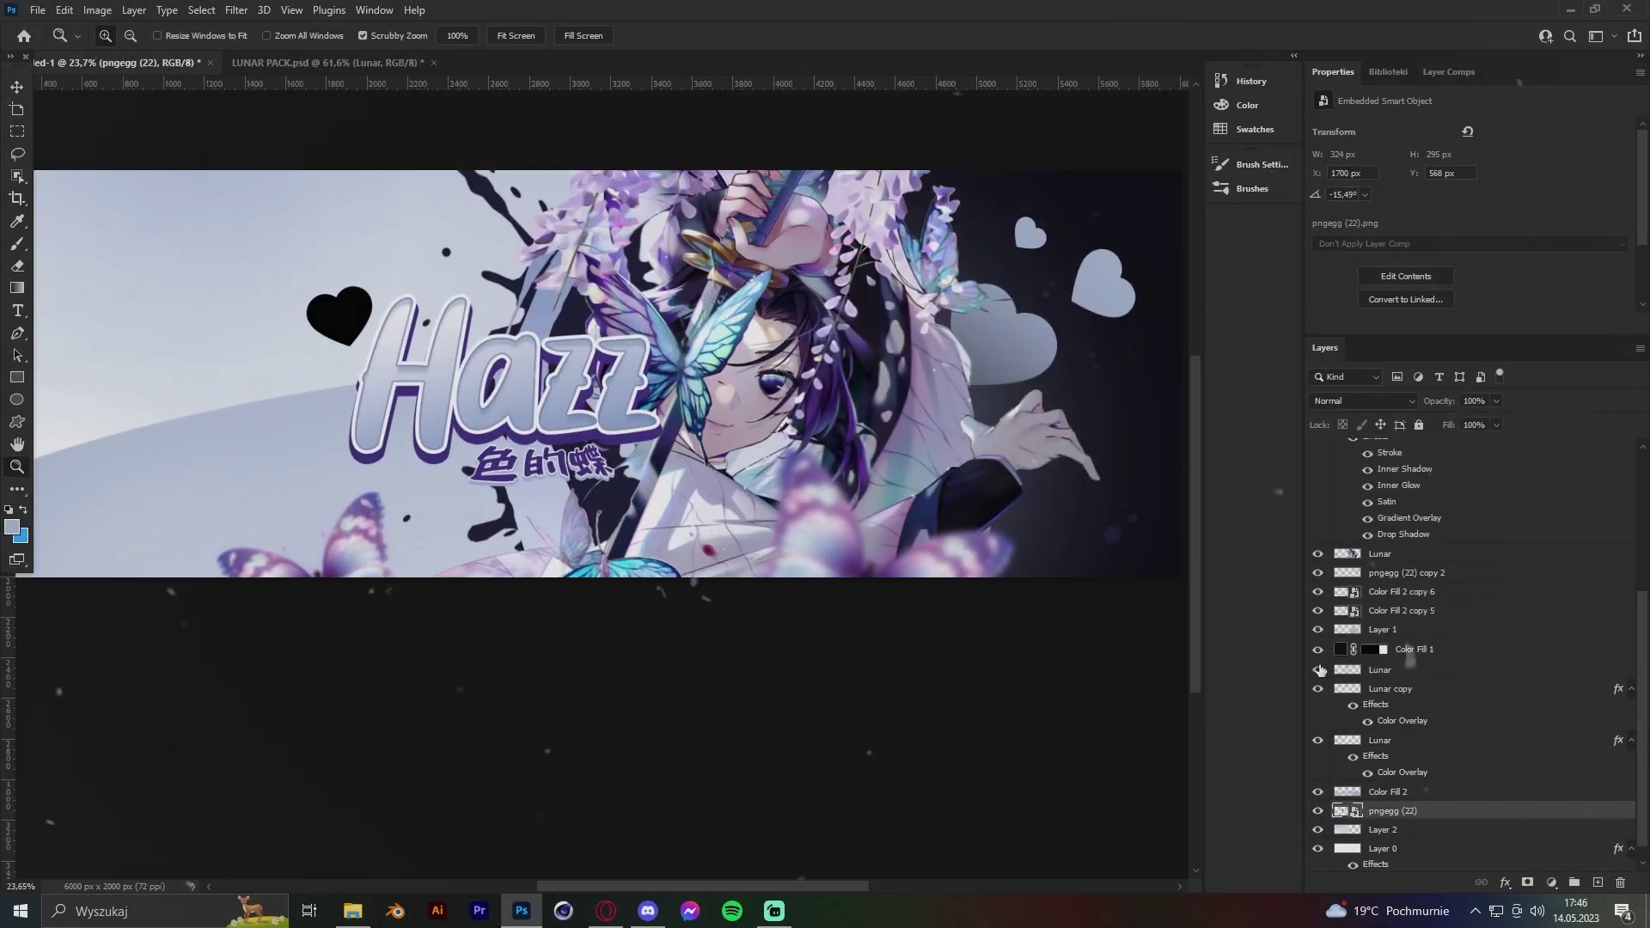
Give the heart a dark Gradient Overlay and a Colour Overlay layer style.
double_click(1461, 811)
click(1461, 405)
double_click(1087, 550)
click(1127, 184)
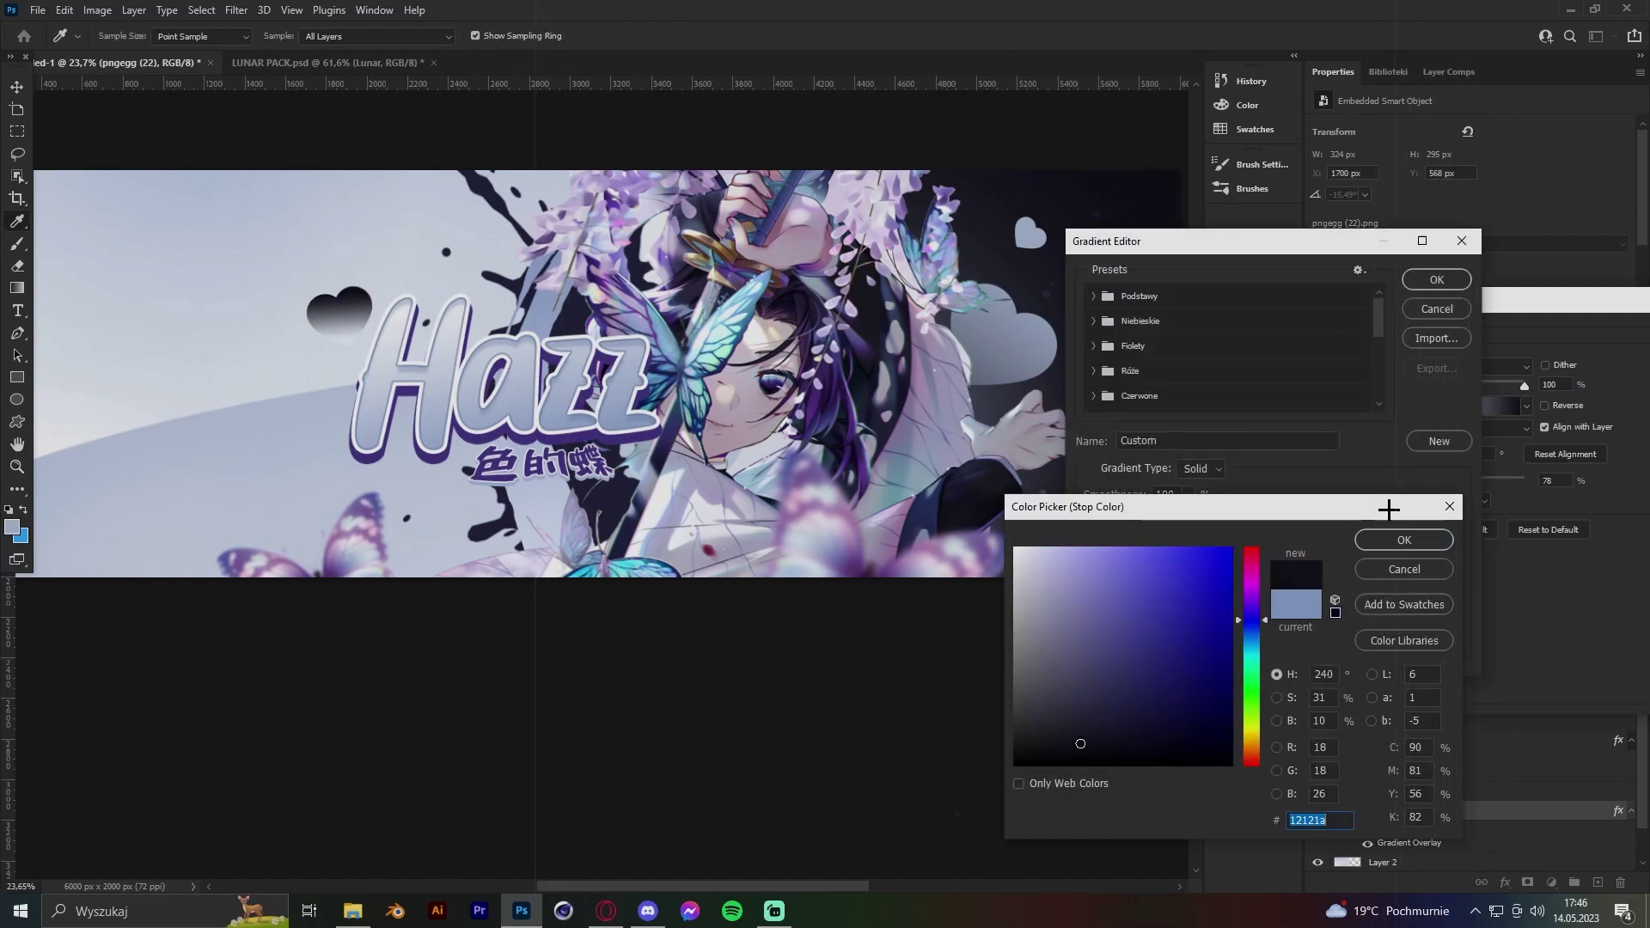
key(Return)
double_click(1087, 550)
key(Return)
key(Return)
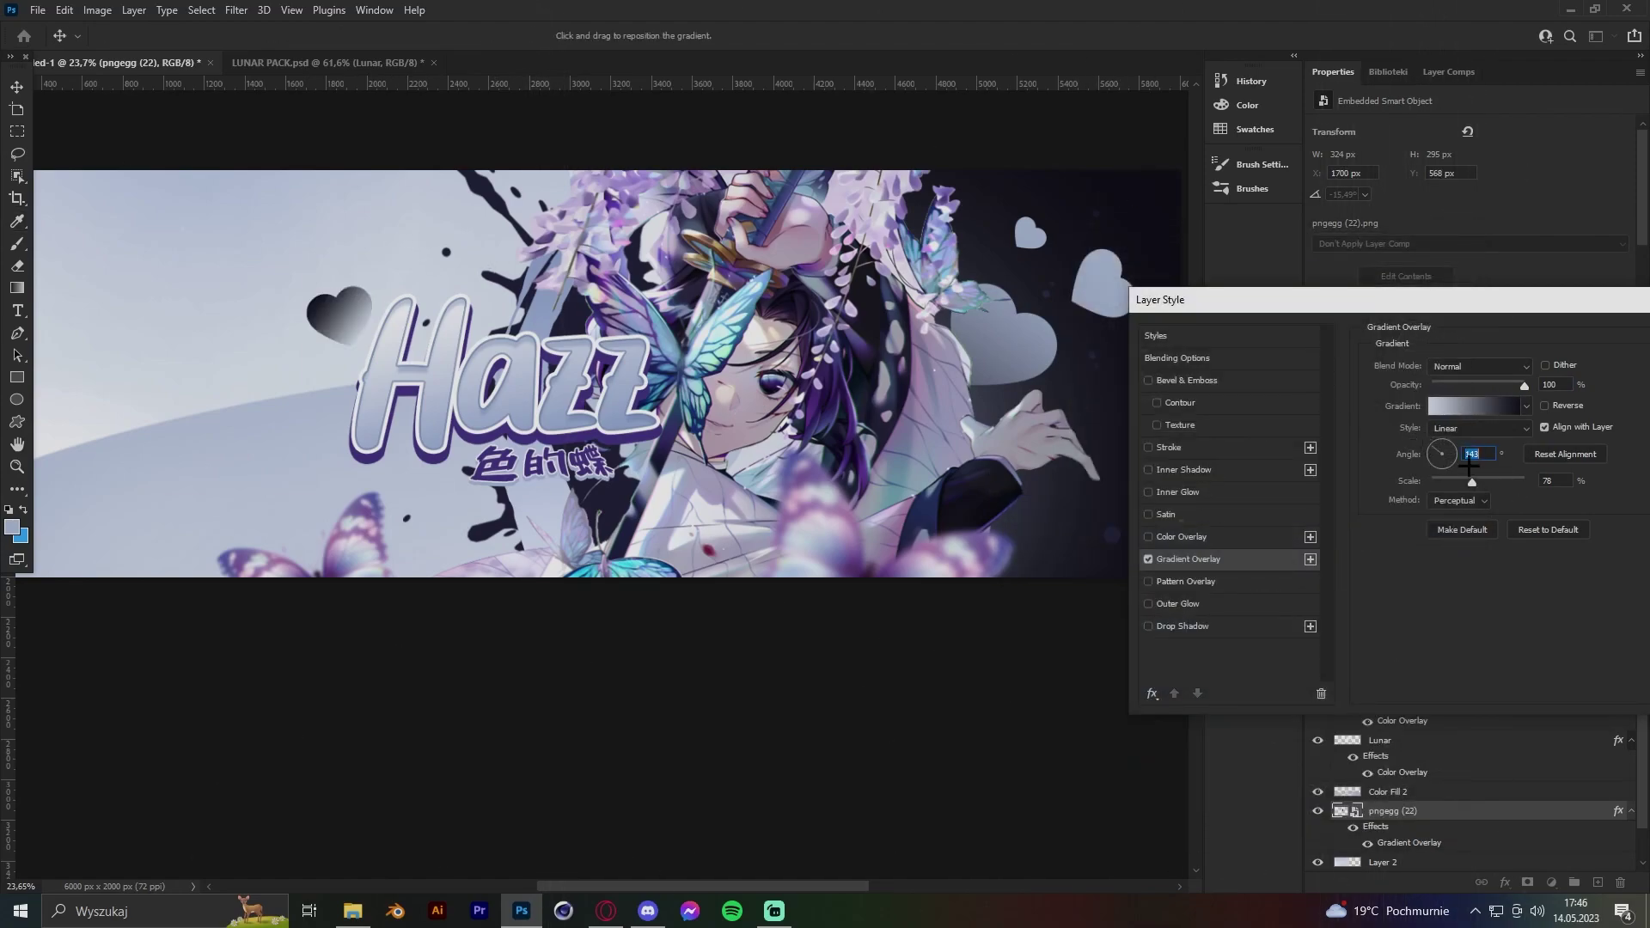
text(50)
key(Return)
double_click(1461, 811)
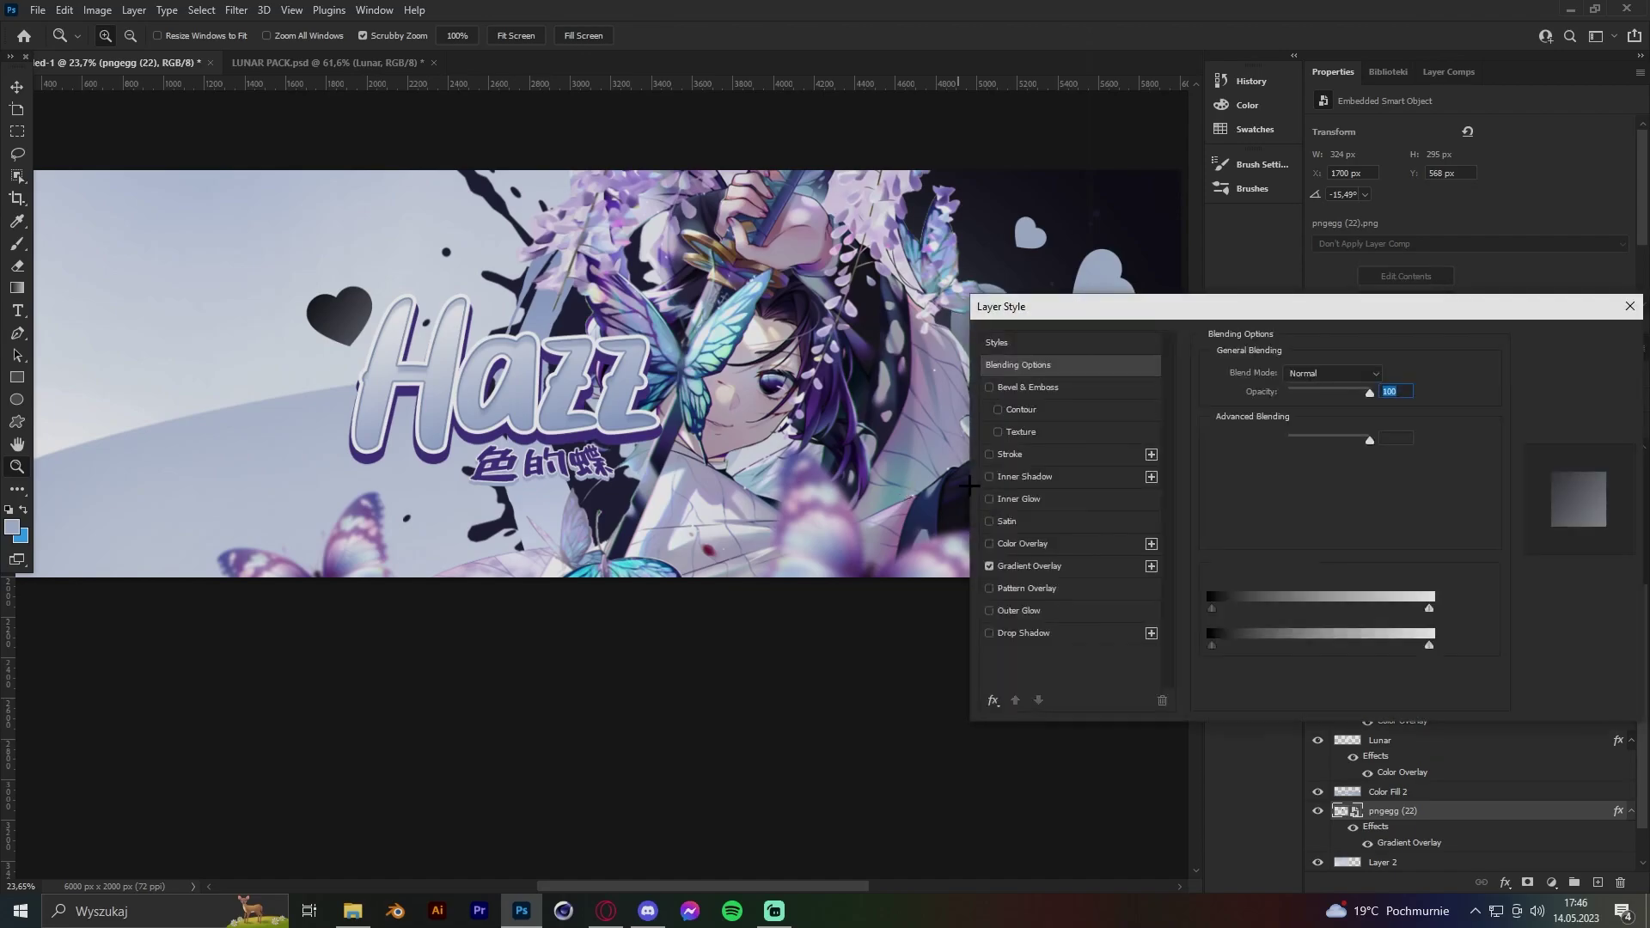
click(1023, 543)
key(Return)
Soften the heart with a Gaussian Blur filter.
key(e)
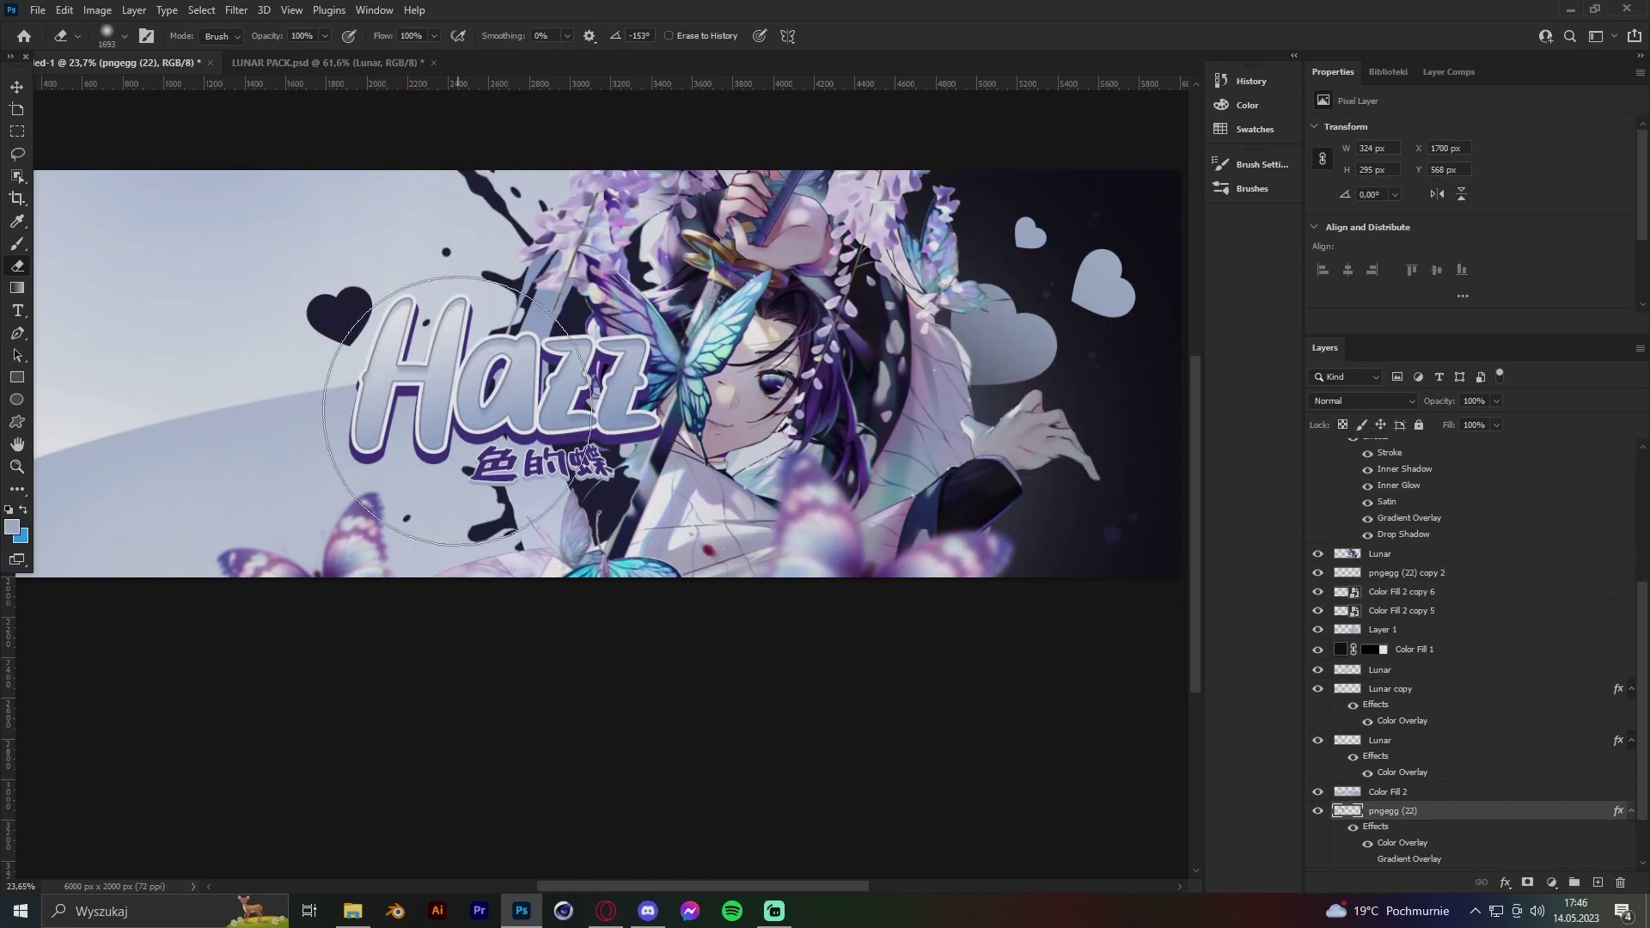
scroll(602, 387, up, 5)
click(237, 10)
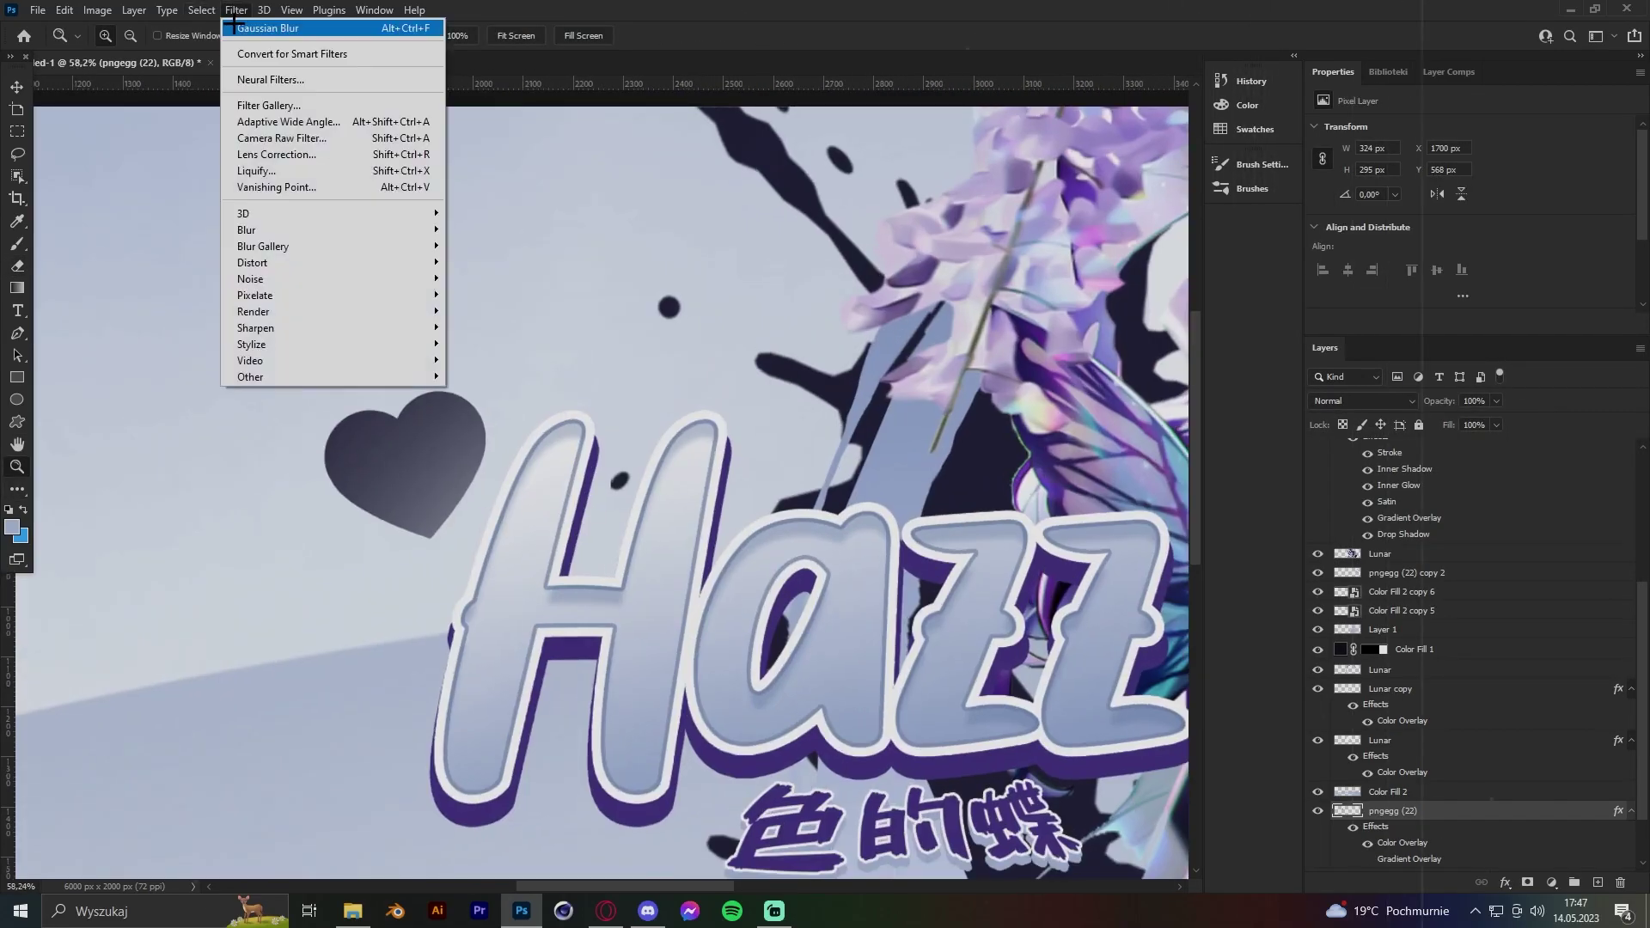
click(361, 26)
click(1344, 306)
Duplicate the heart into smaller copies placed beside the big heart.
key(ctrl+j)
key(ctrl+t)
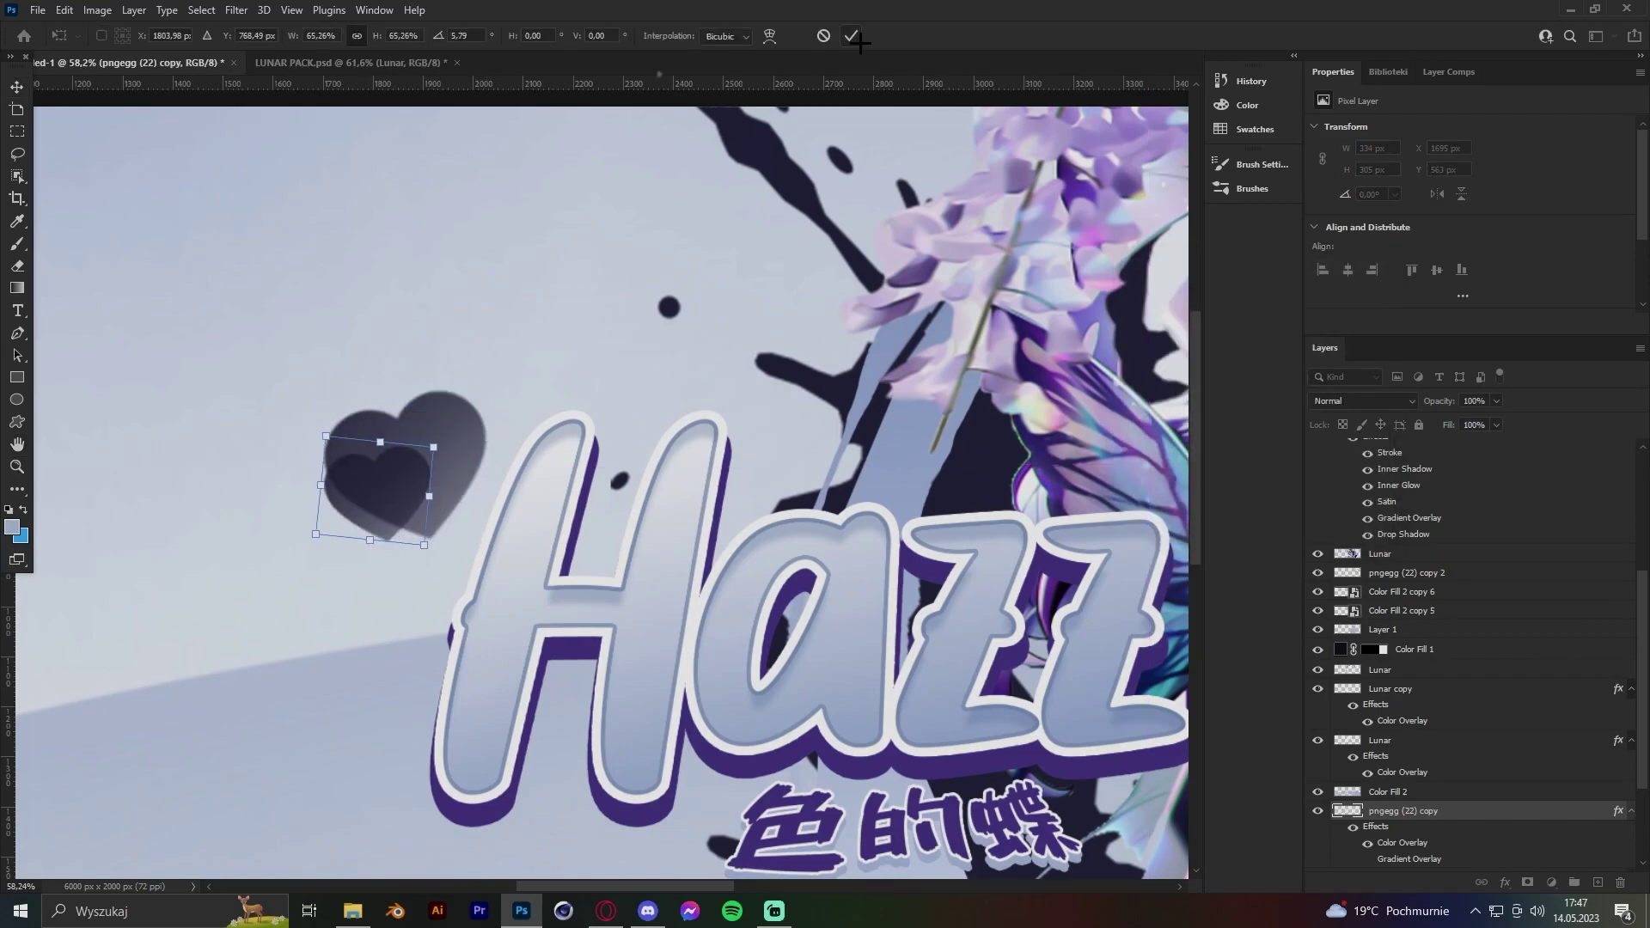
drag(404, 464, 553, 324)
key(Return)
scroll(584, 319, down, 8)
scroll(584, 319, up, 9)
key(v)
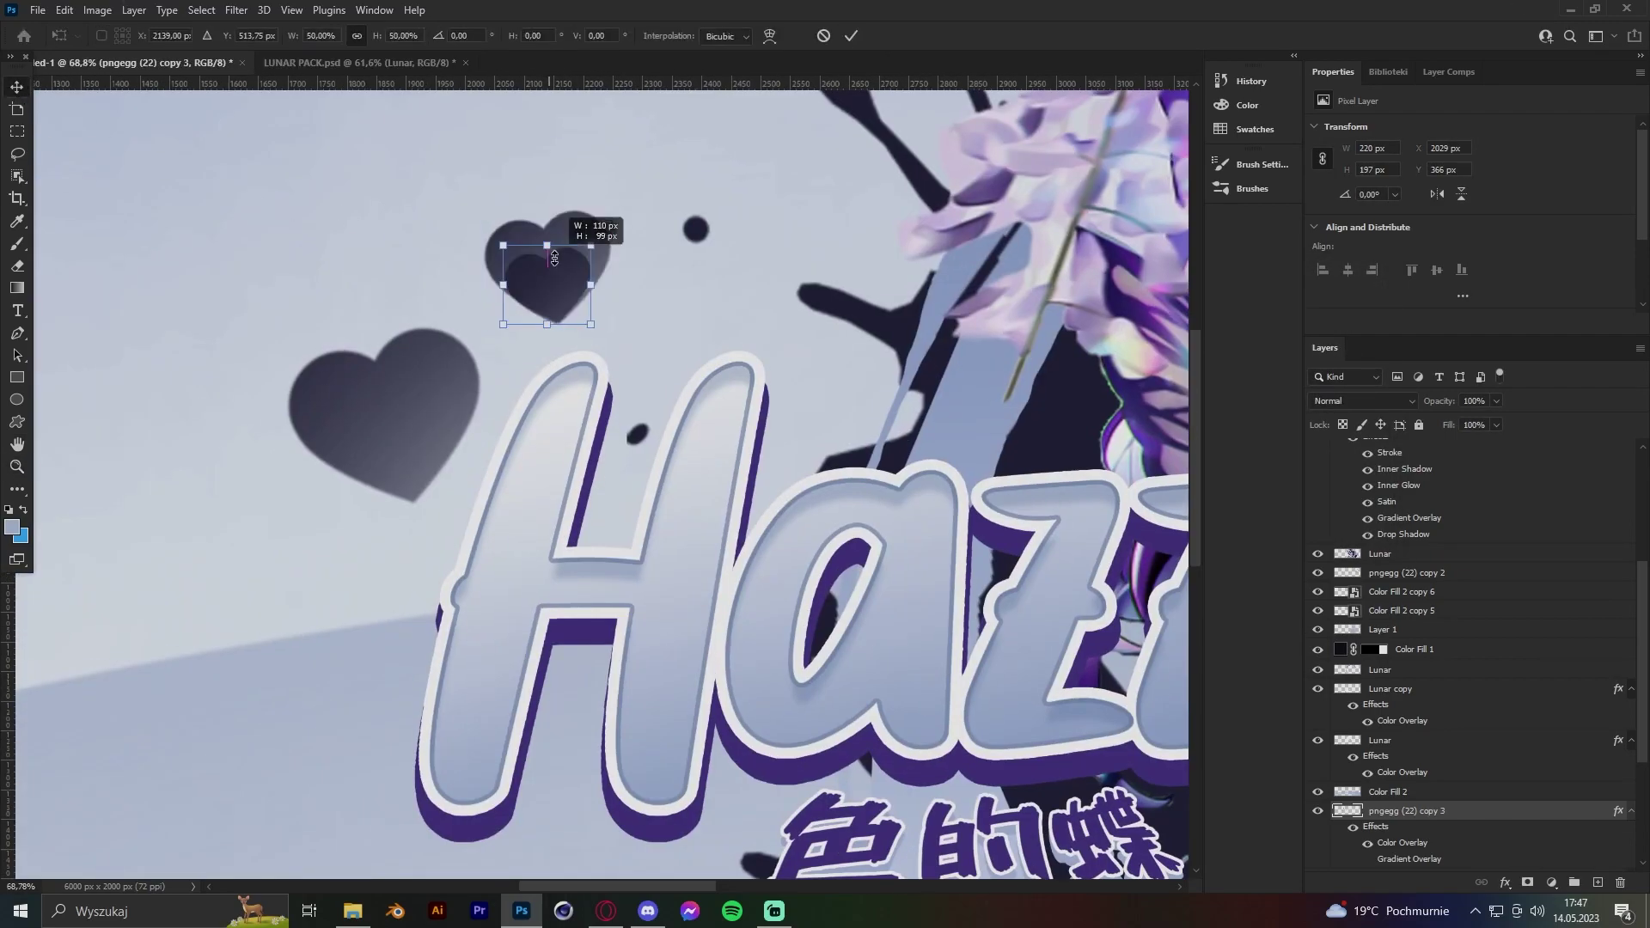
key(Return)
drag(808, 239, 722, 245)
scroll(521, 319, down, 5)
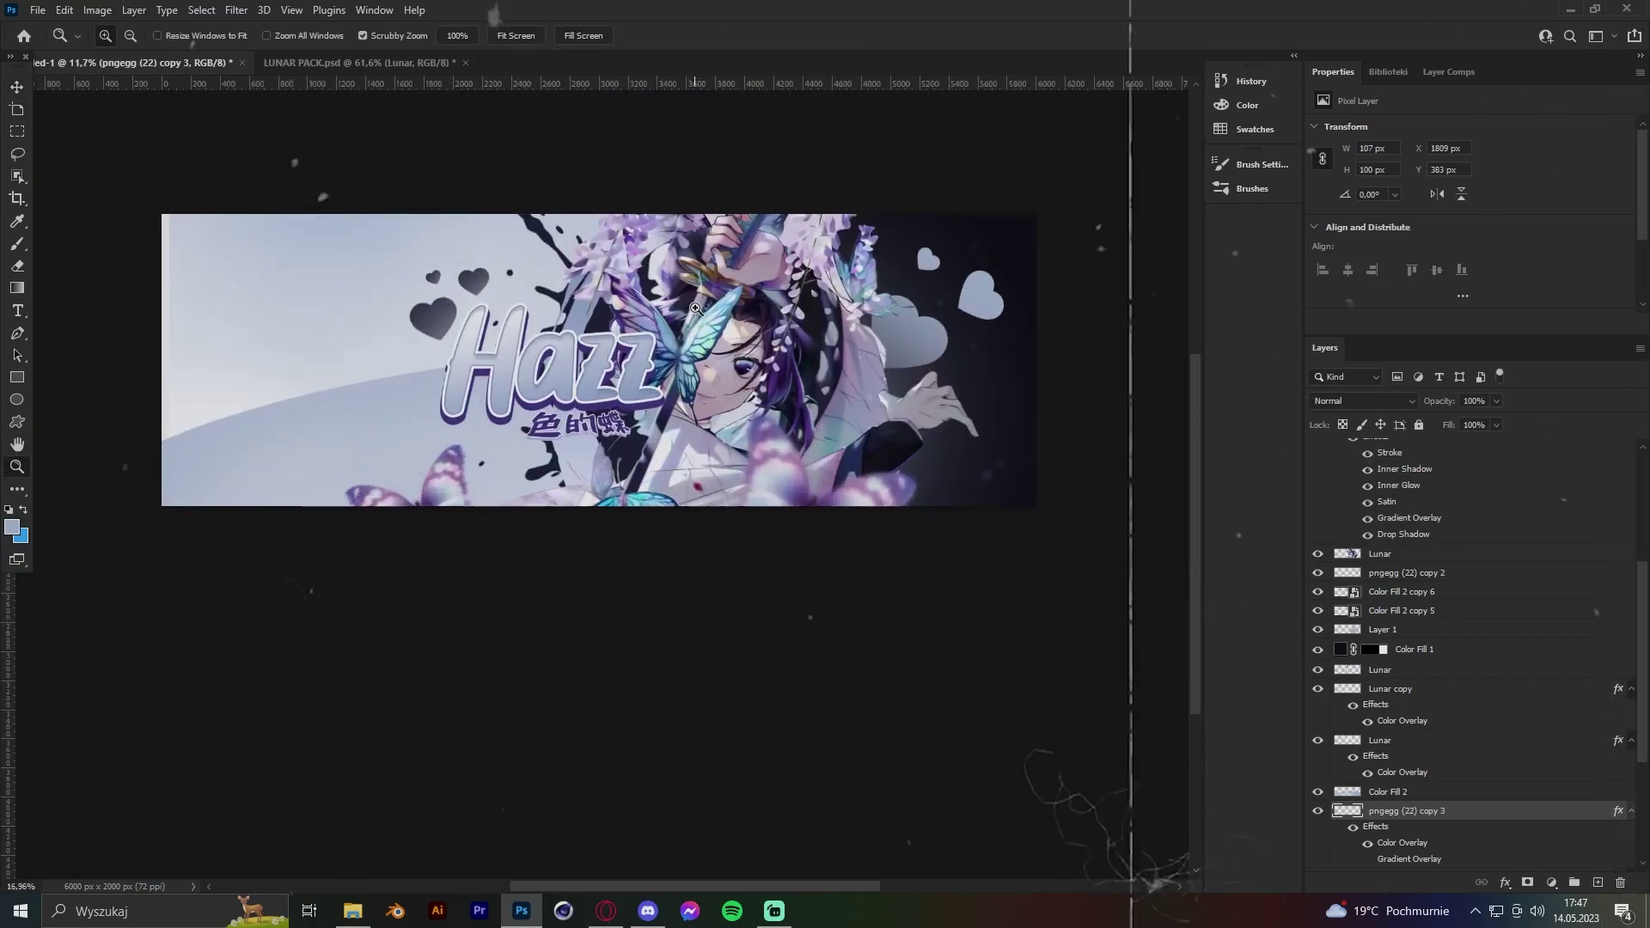
scroll(581, 299, up, 2)
scroll(581, 300, up, 1)
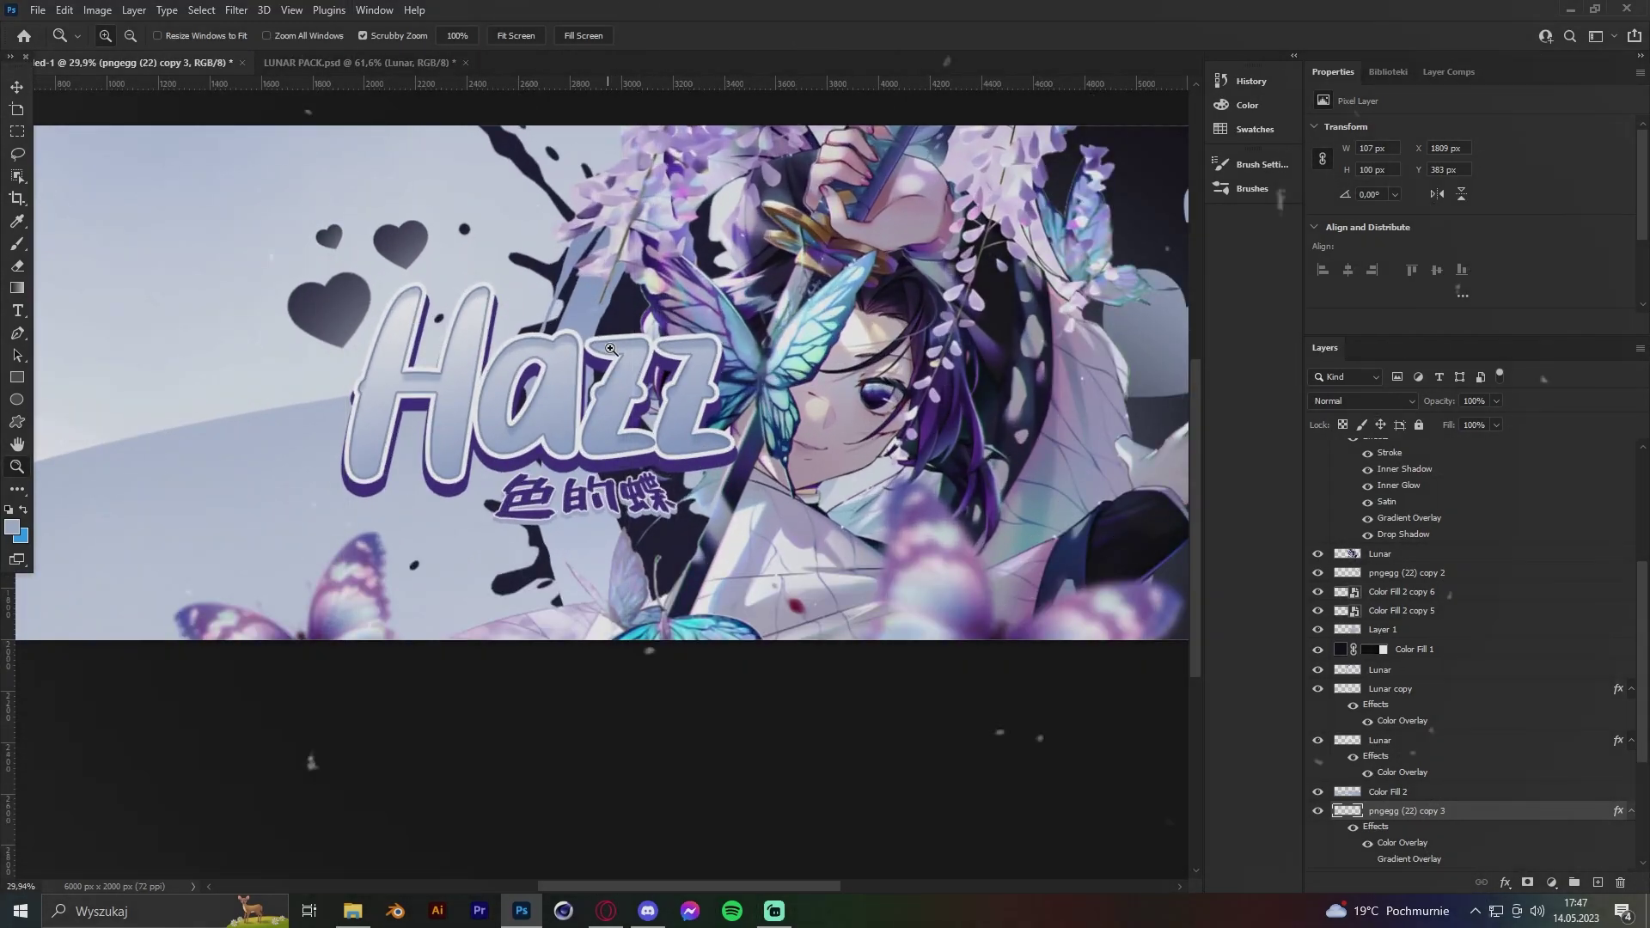
scroll(610, 349, down, 1)
Convert the hearts to a smart object and lower their Hue/Saturation lightness to dark grey.
right_click(1406, 811)
click(1289, 406)
key(ctrl+u)
mouse_move(776, 385)
mouse_down()
mouse_move(752, 386)
mouse_move(816, 342)
mouse_up()
click(971, 213)
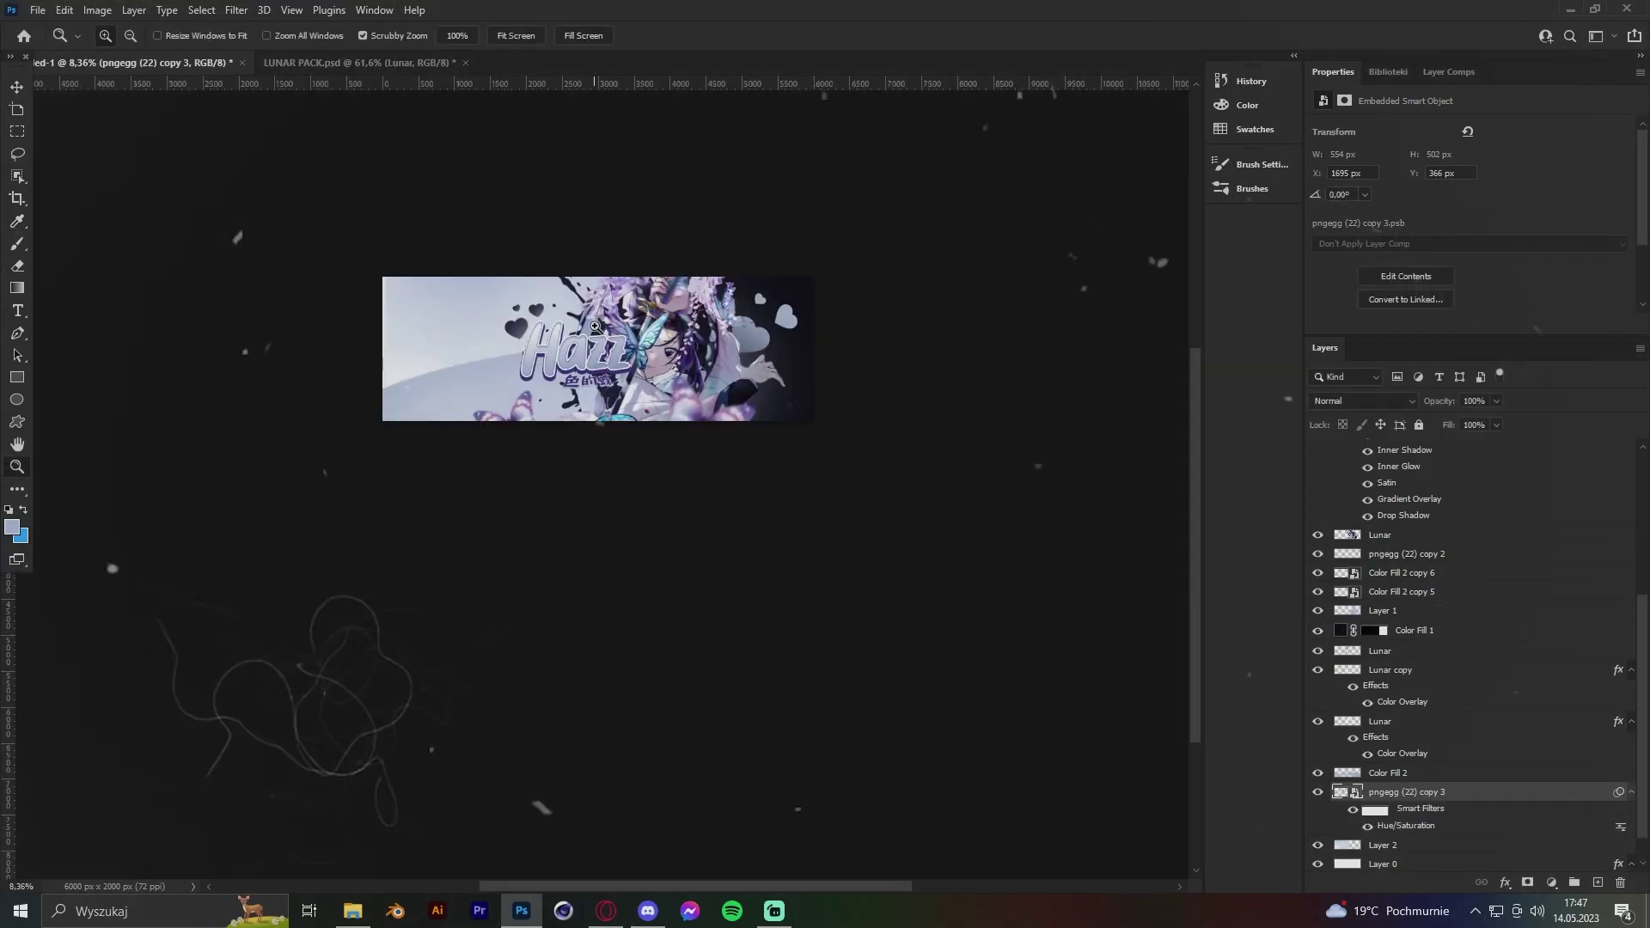
key(z)
scroll(602, 344, down, 3)
scroll(184, 203, up, 3)
Select the gradient background layer, then pick the white splash layer in LUNAR PACK.psd.
key(v)
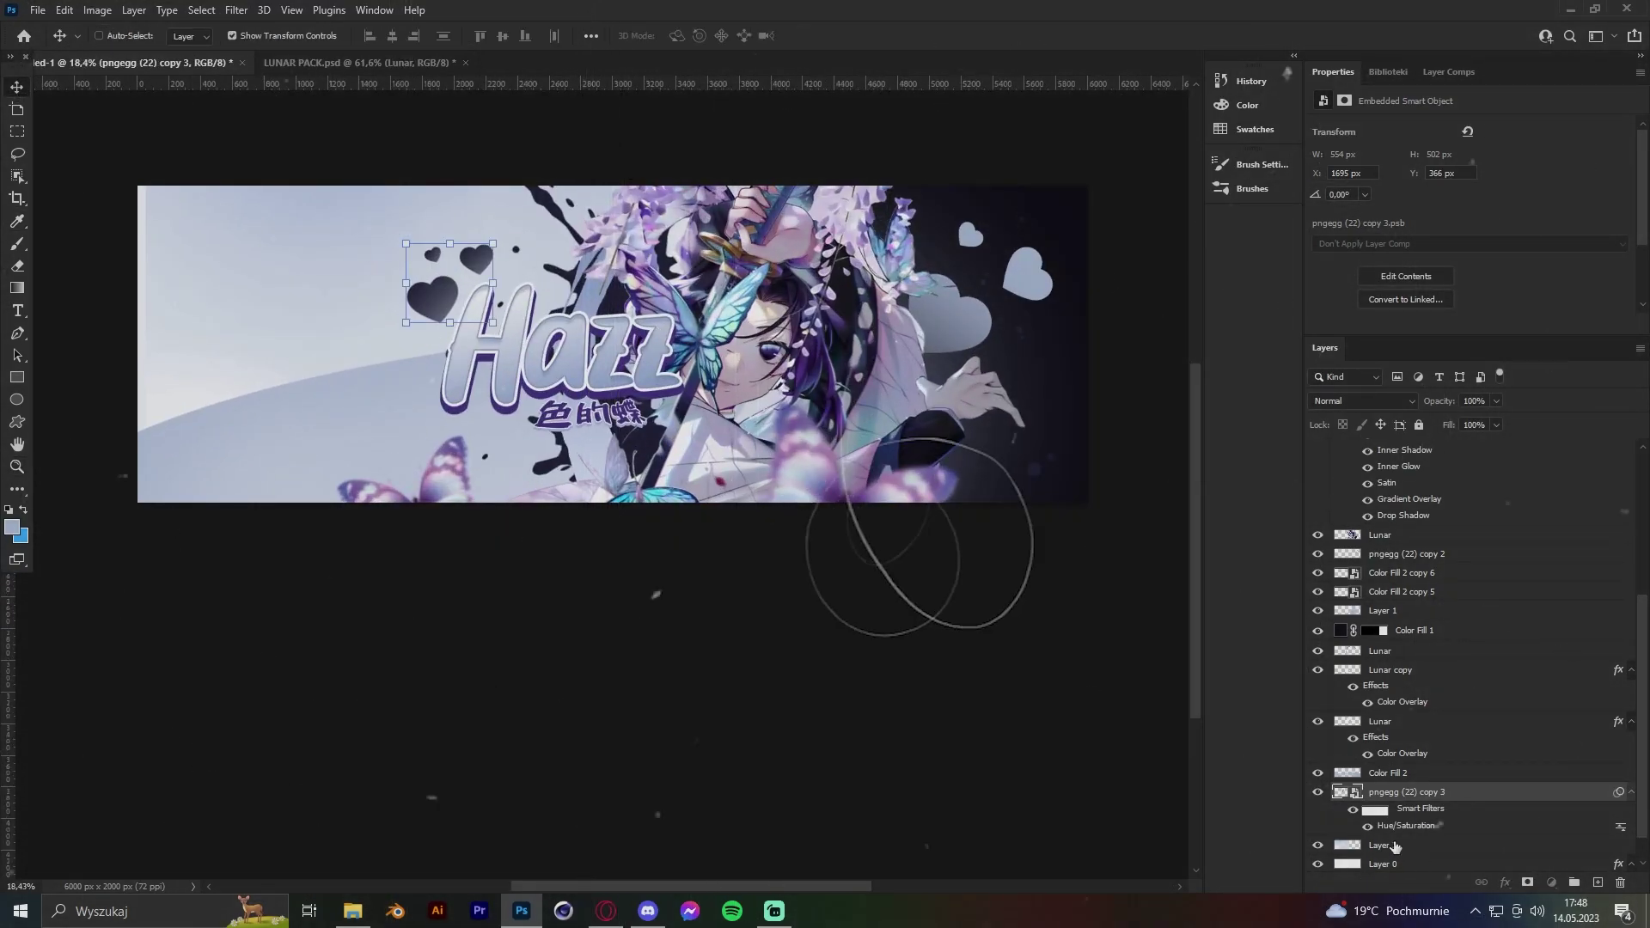
ctrl+click(335, 412)
key(ctrl+Tab)
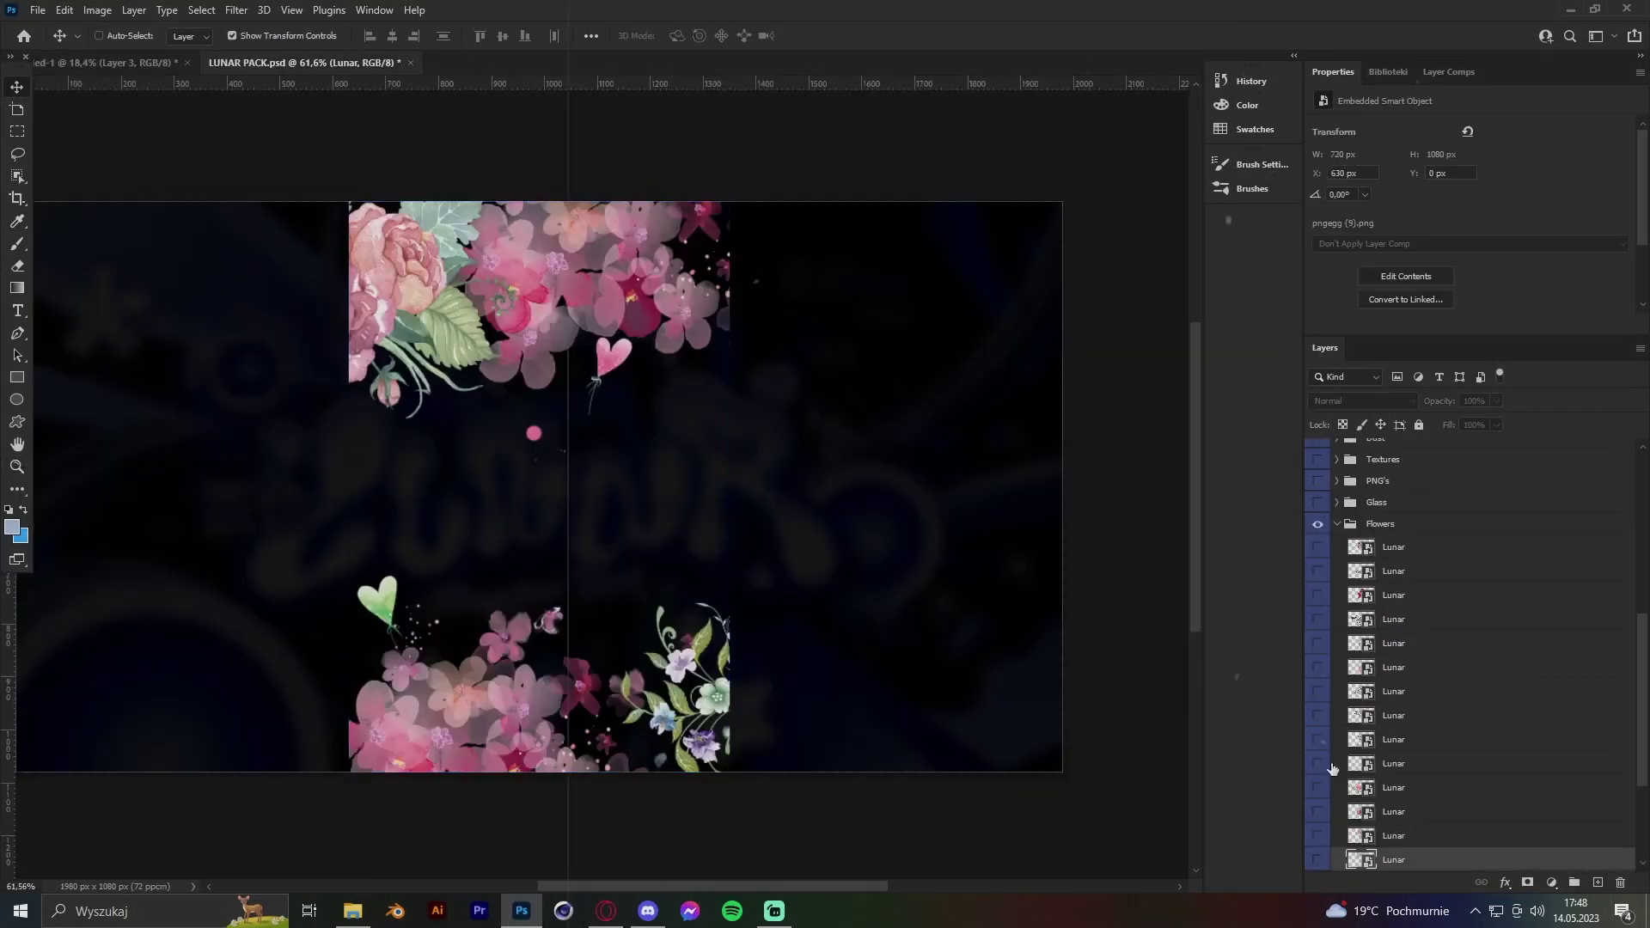
click(1317, 756)
click(1317, 757)
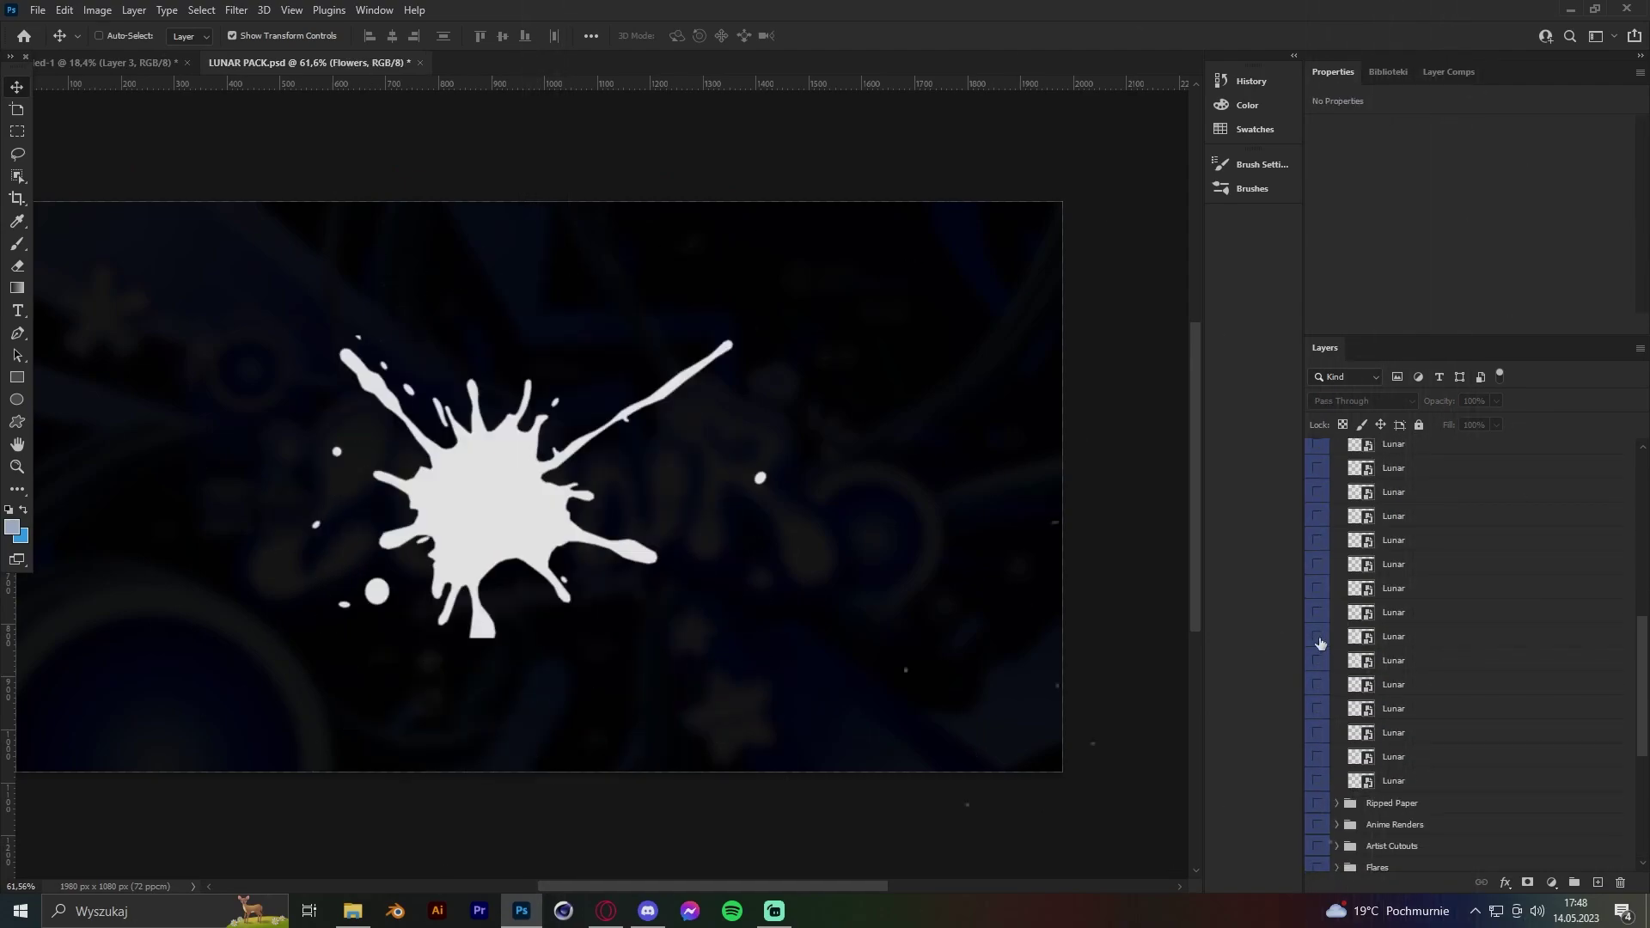
click(1375, 726)
Bring the white splash into the banner, enlarging and rotating it across the left side.
mouse_move(760, 479)
mouse_down()
mouse_move(956, 340)
mouse_move(464, 668)
mouse_up()
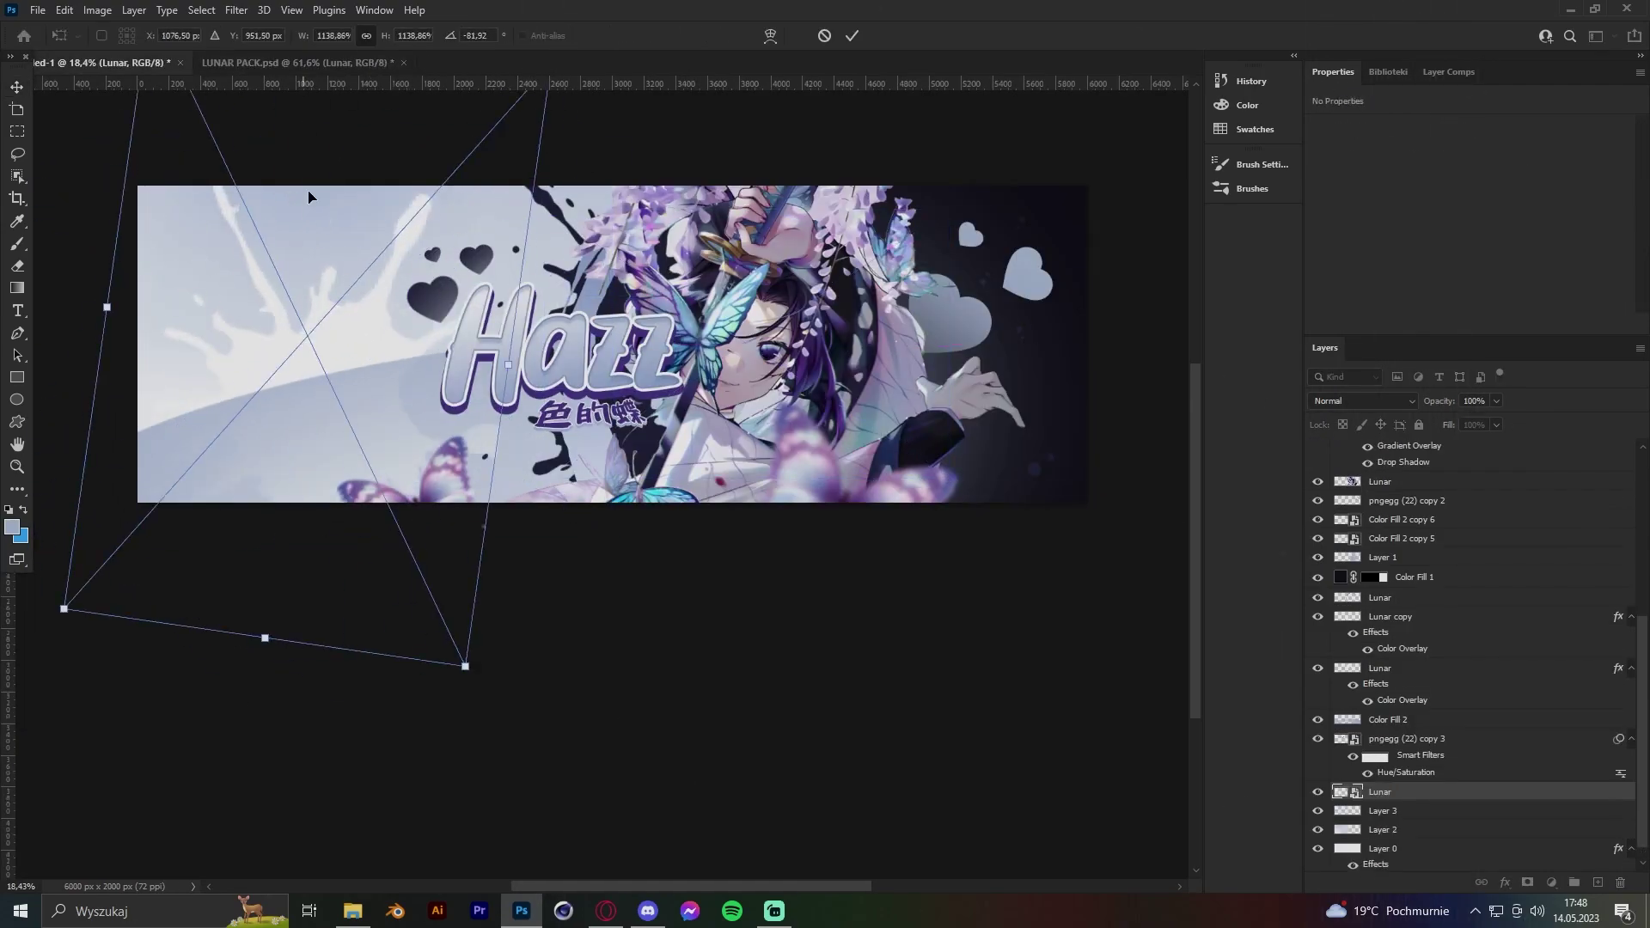
key(Return)
mouse_move(660, 227)
mouse_down()
mouse_move(703, 249)
mouse_move(379, 284)
mouse_up()
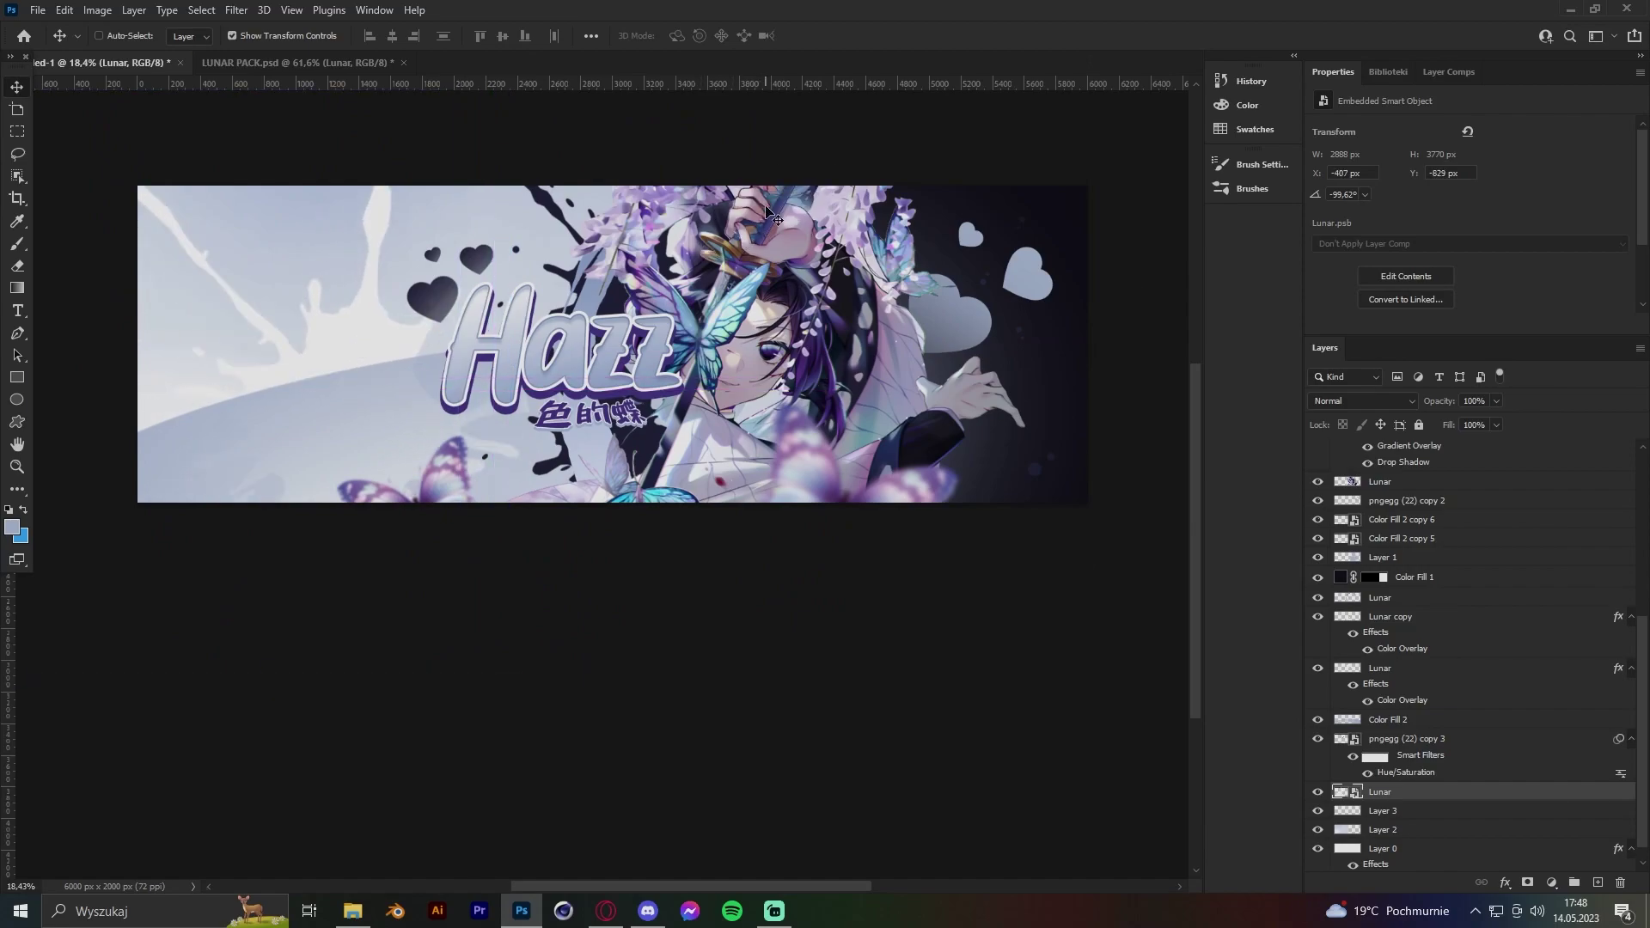
key(ctrl+t)
drag(550, 662, 481, 653)
key(Return)
mouse_move(361, 258)
mouse_down()
mouse_move(371, 391)
mouse_move(382, 281)
mouse_move(467, 284)
mouse_up()
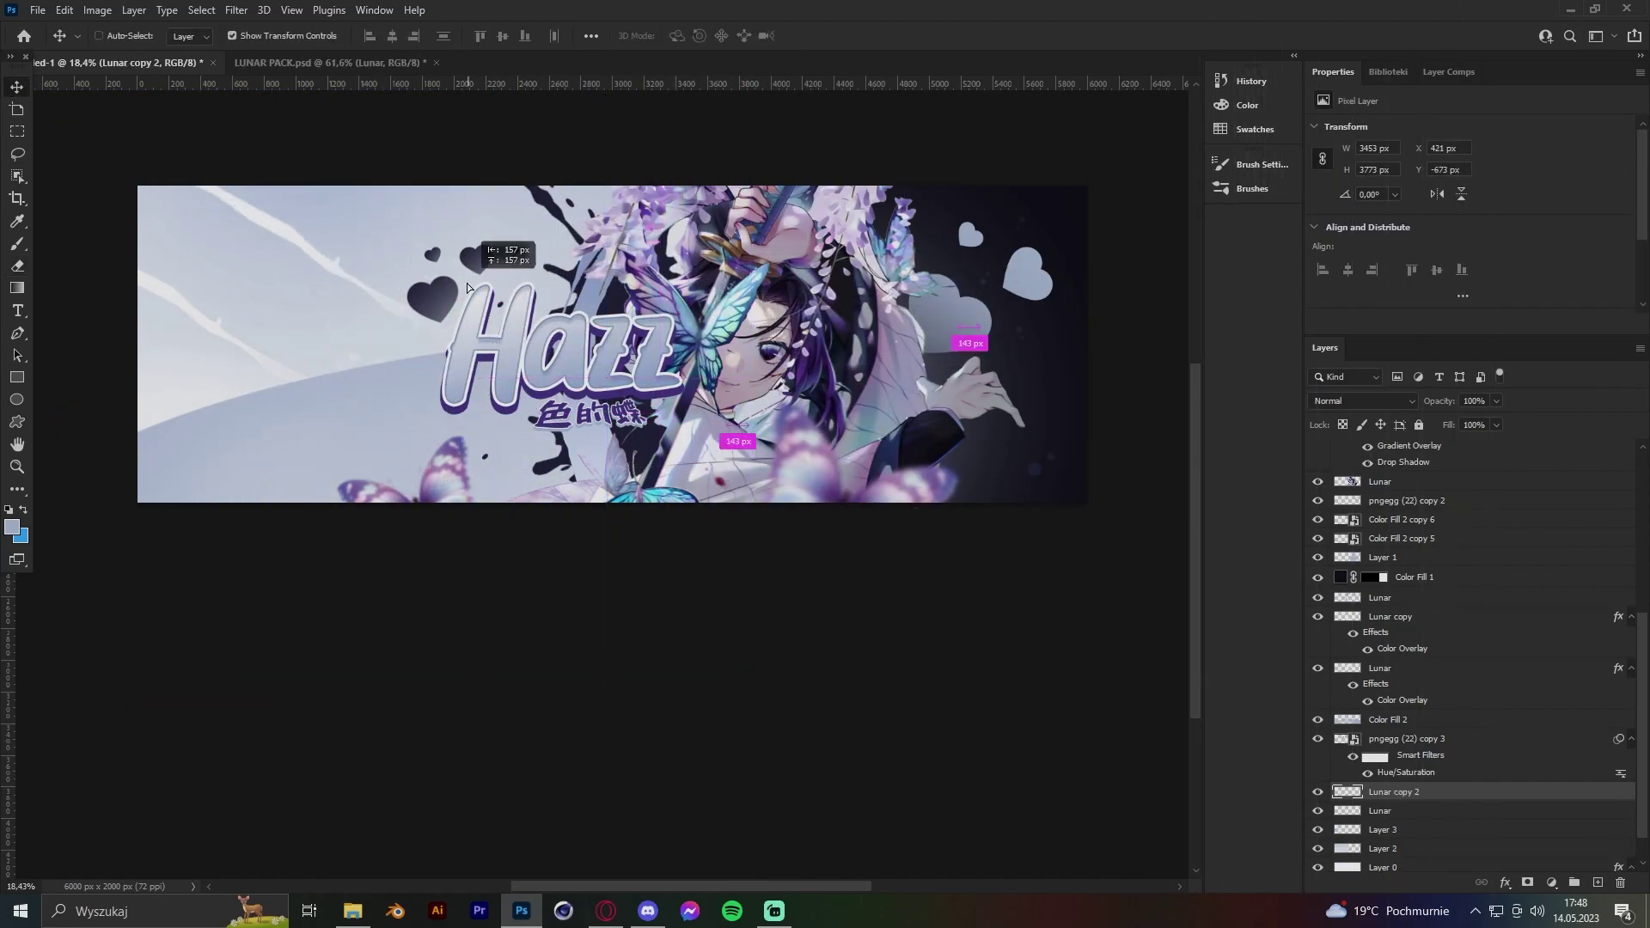
key(v)
scroll(420, 374, down, 5)
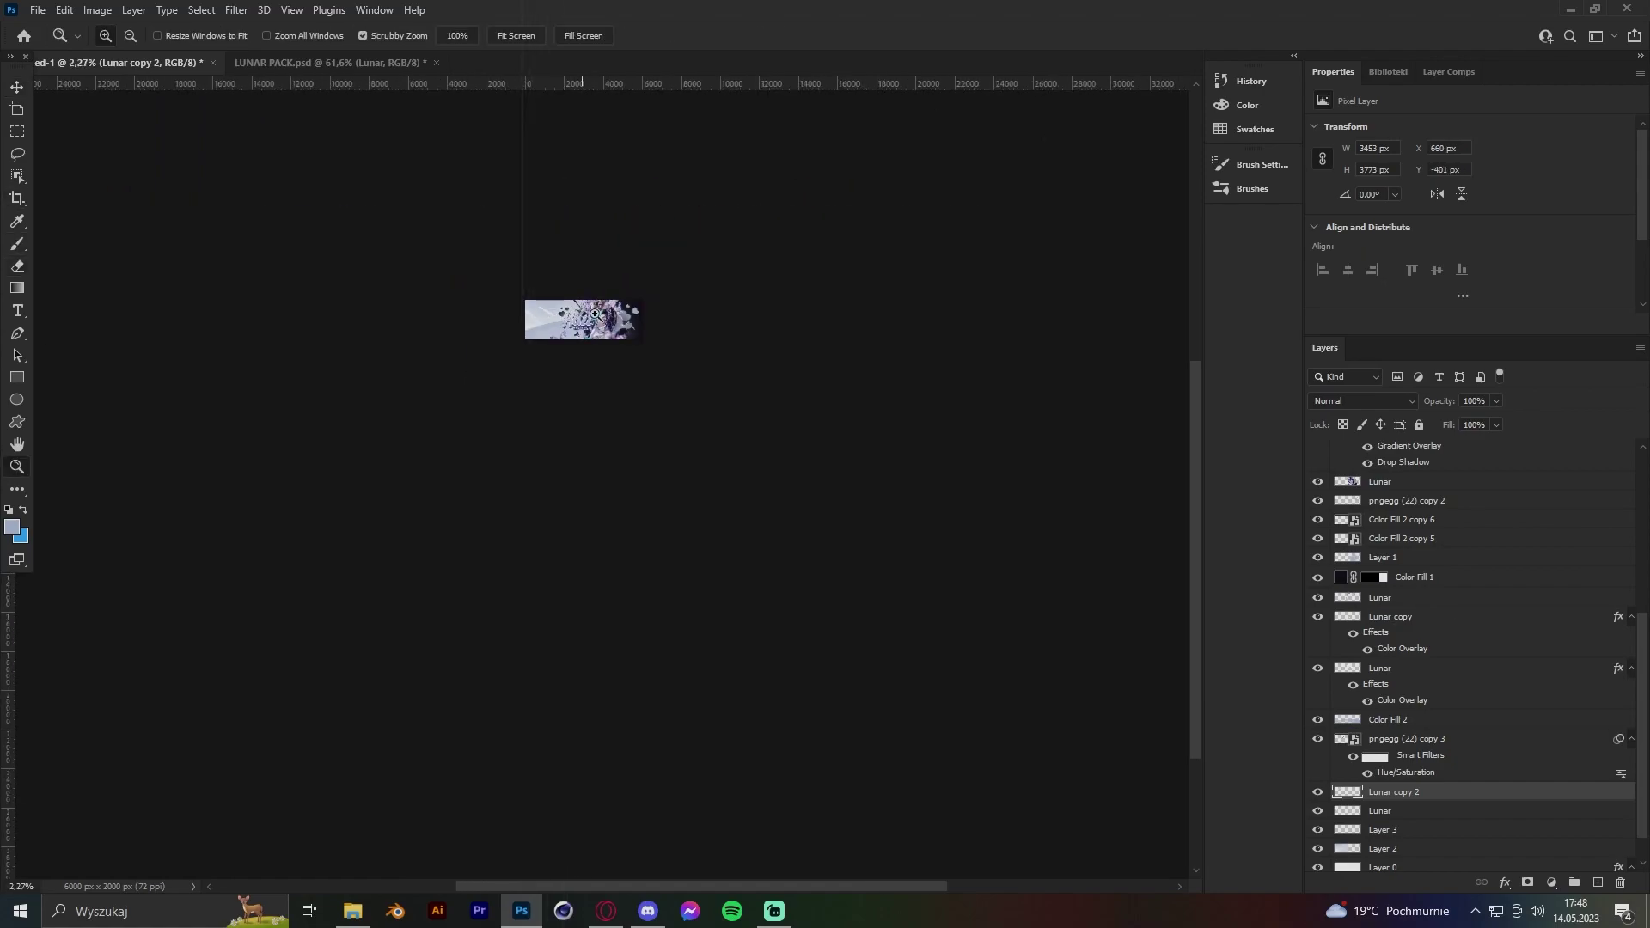
scroll(420, 374, up, 3)
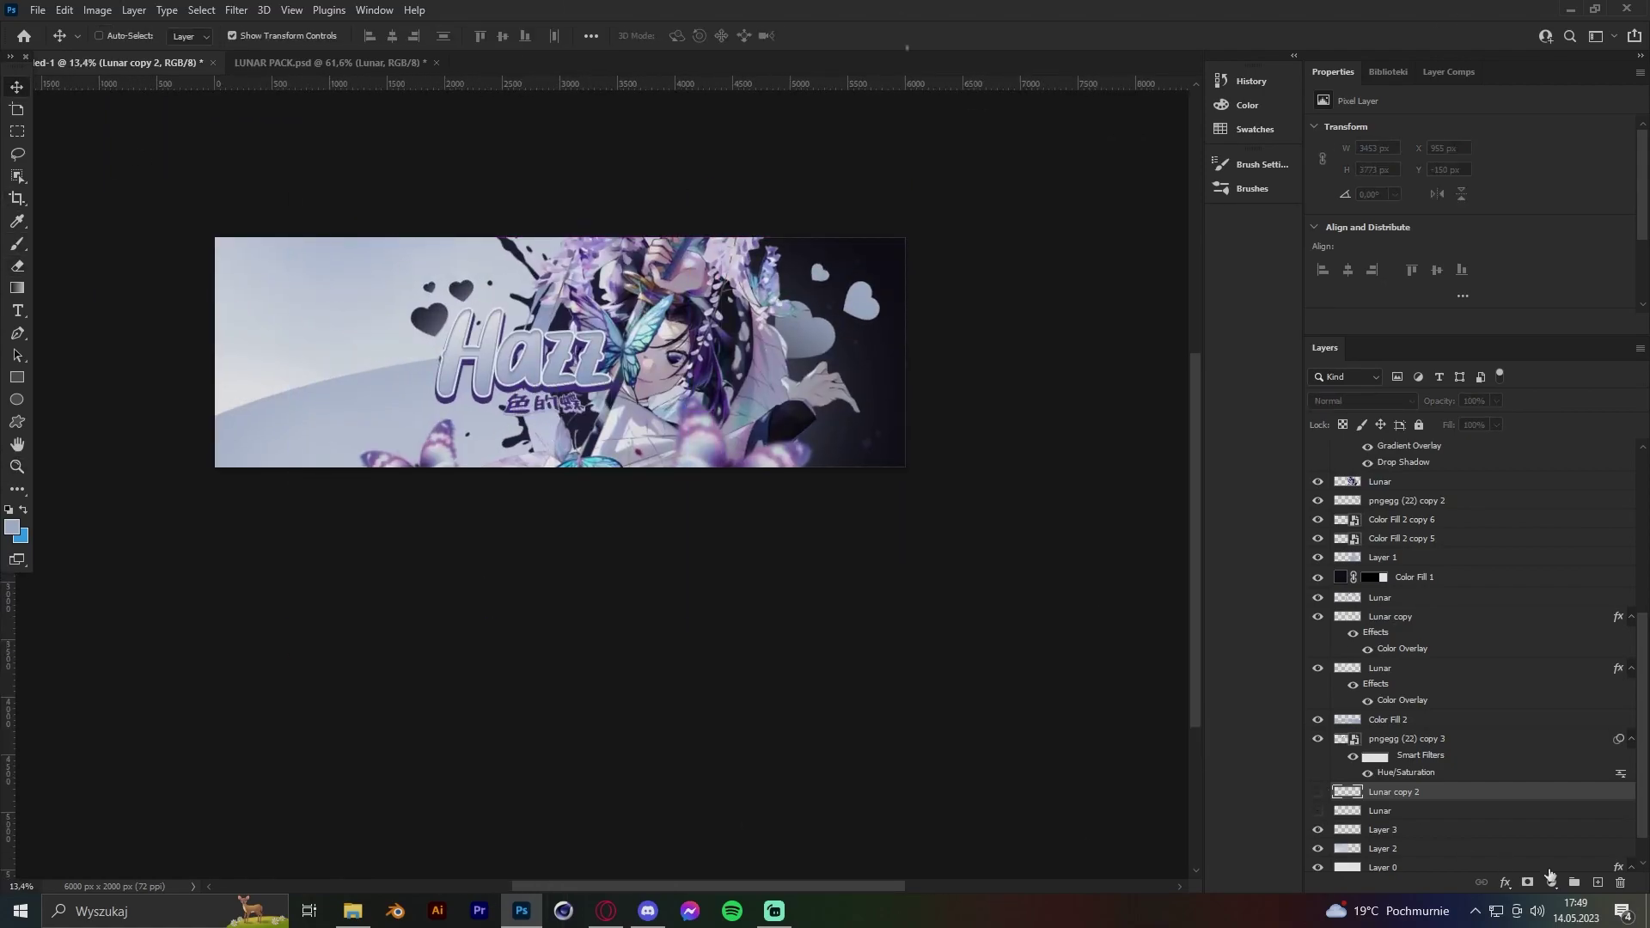
scroll(107, 436, up, 2)
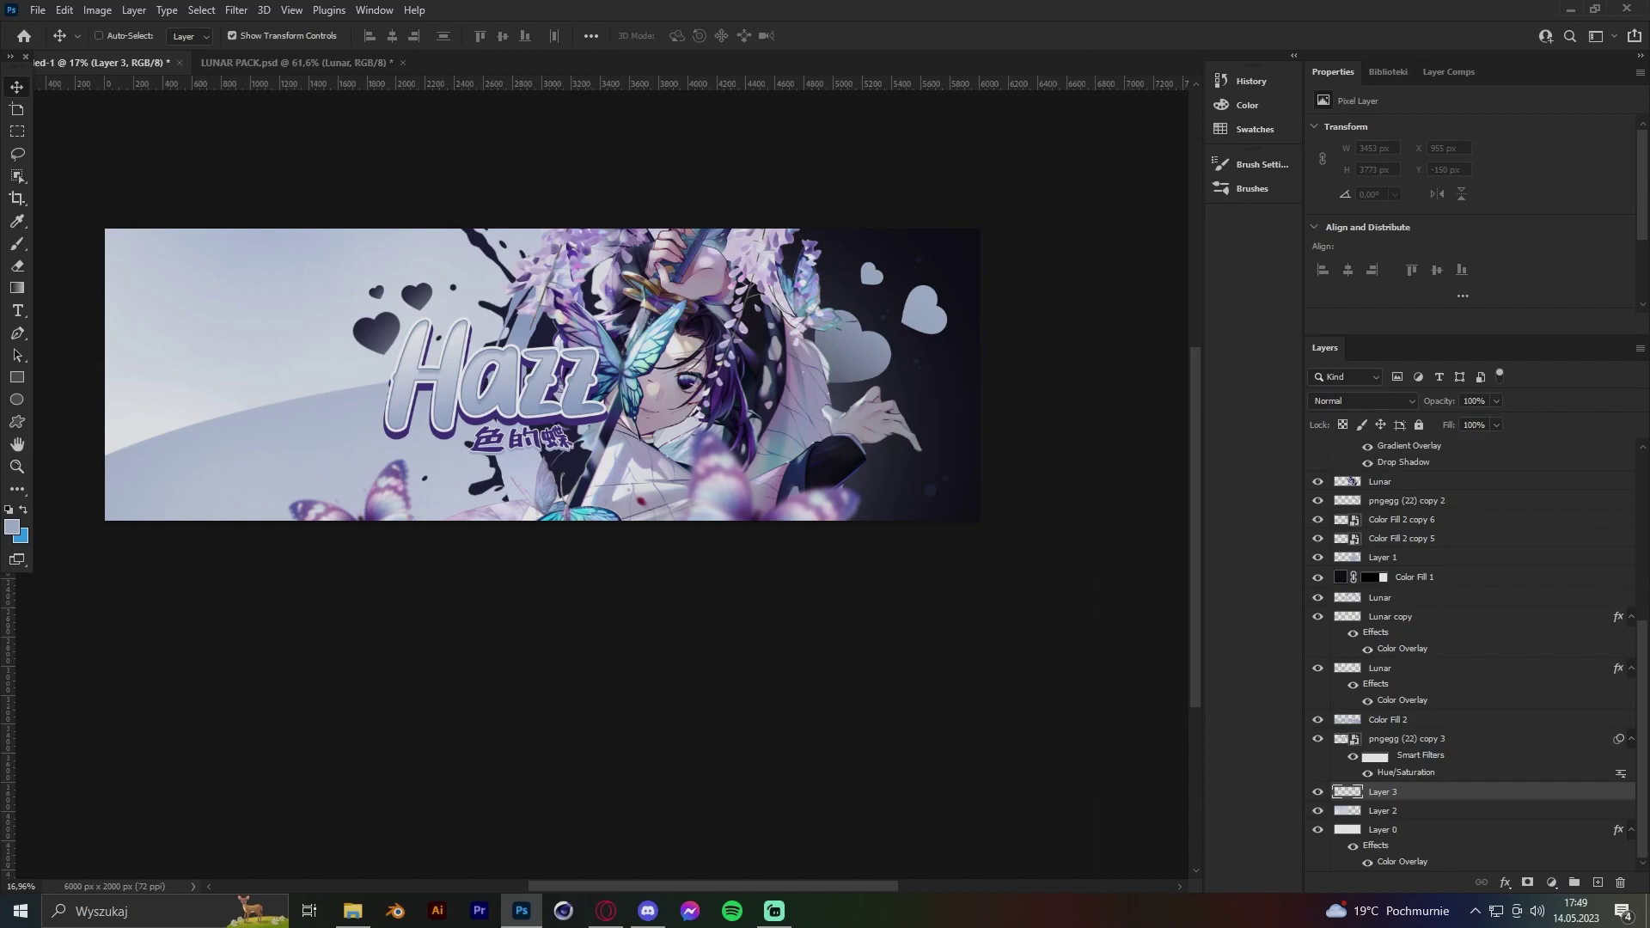
Find and select the round brush-circle splash layer in LUNAR PACK.psd.
key(ctrl+Tab)
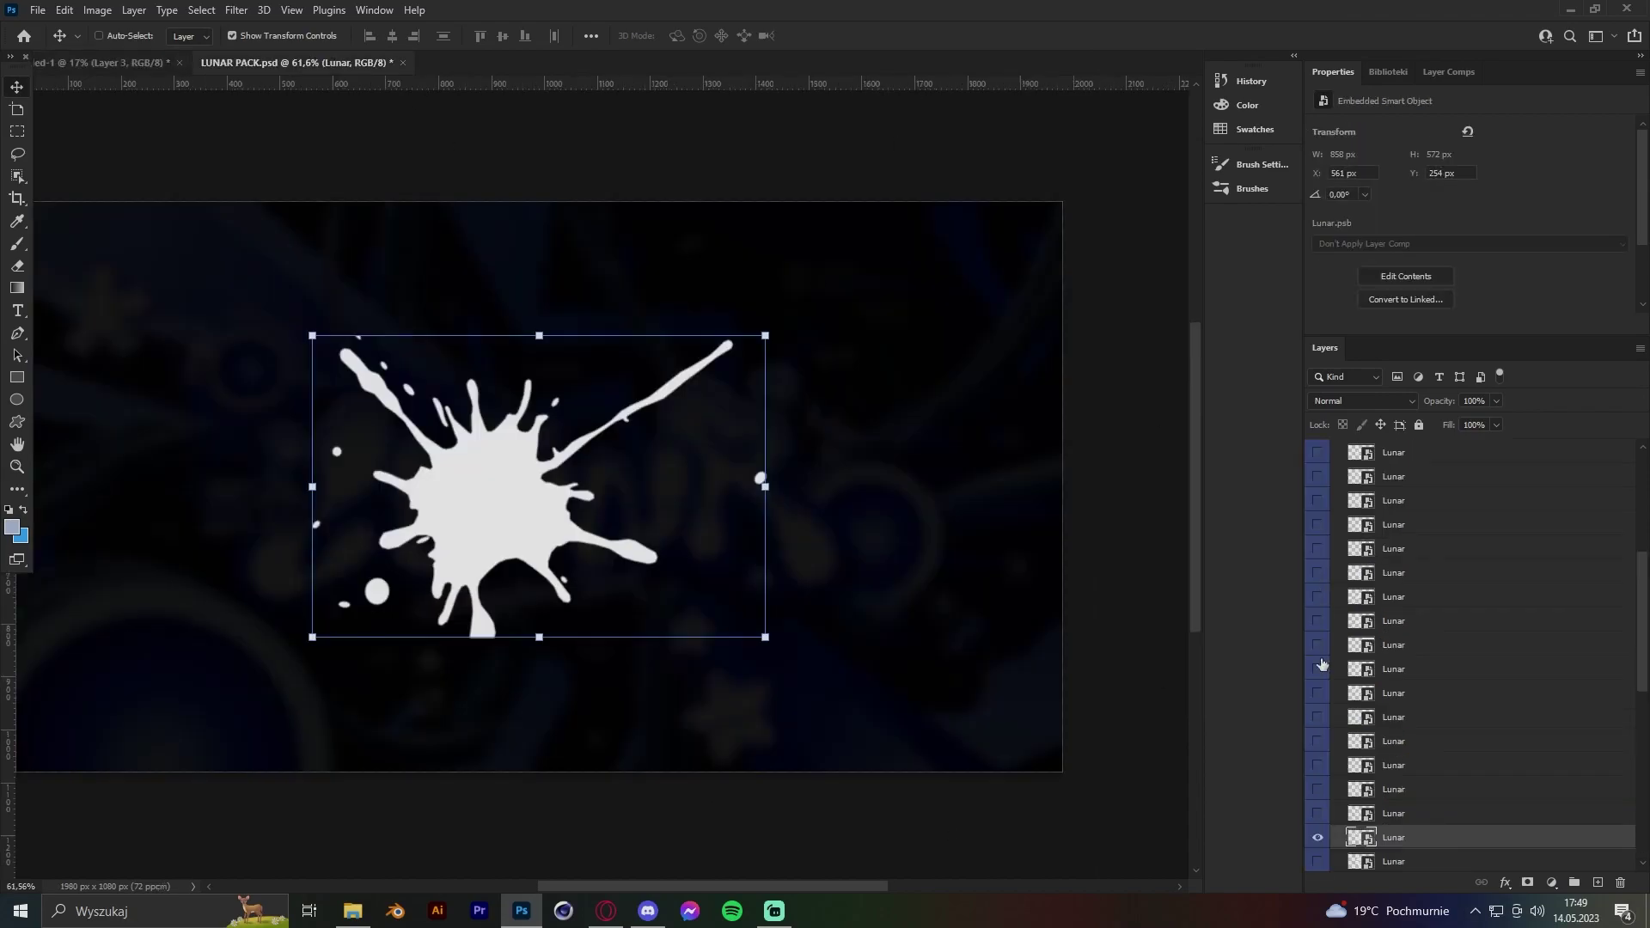
click(1318, 662)
click(1317, 577)
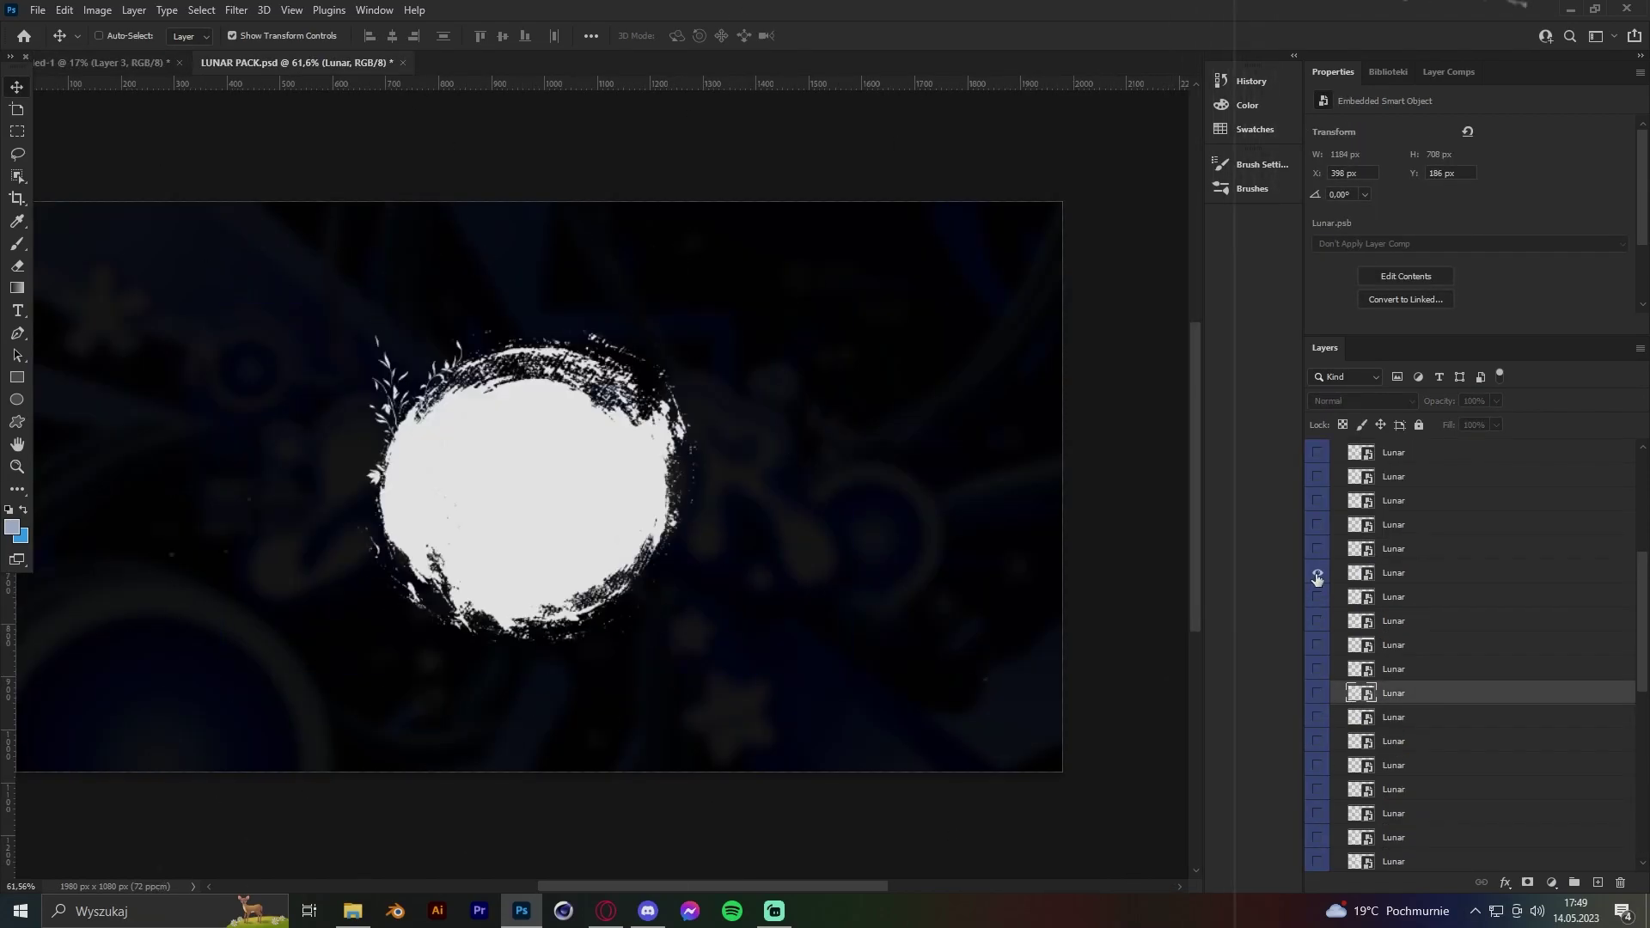
click(1318, 670)
click(1318, 578)
Paste the round splash at the banner's lower left, rotate it, and apply Gaussian Blur.
key(ctrl+Tab)
key(ctrl+v)
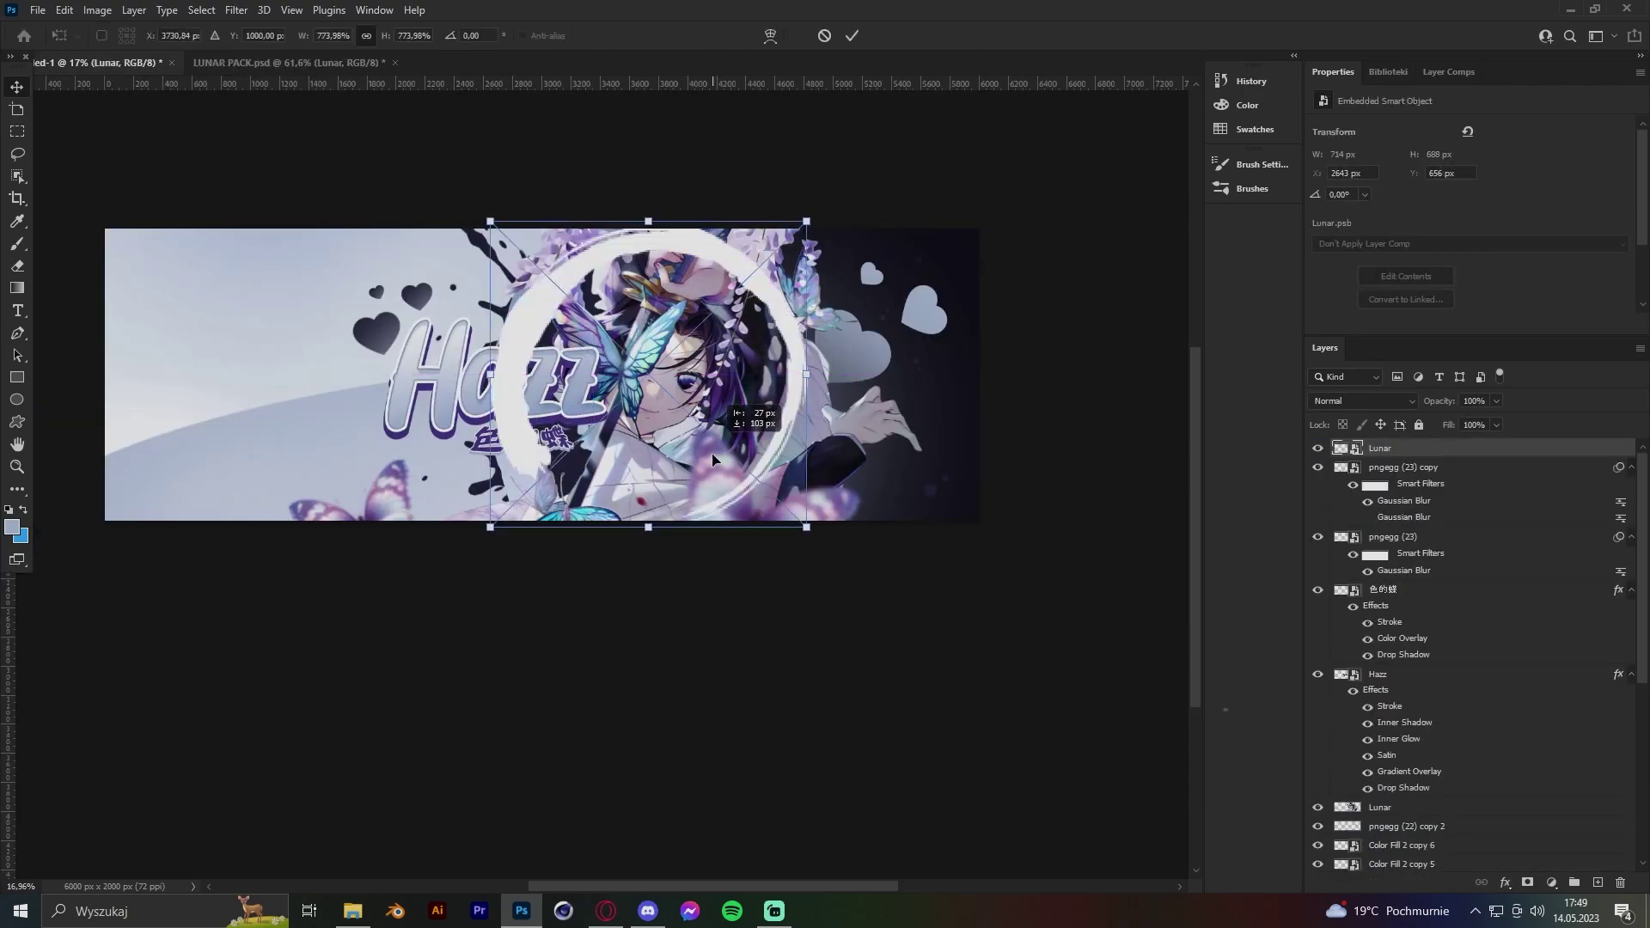
drag(633, 89, 831, 110)
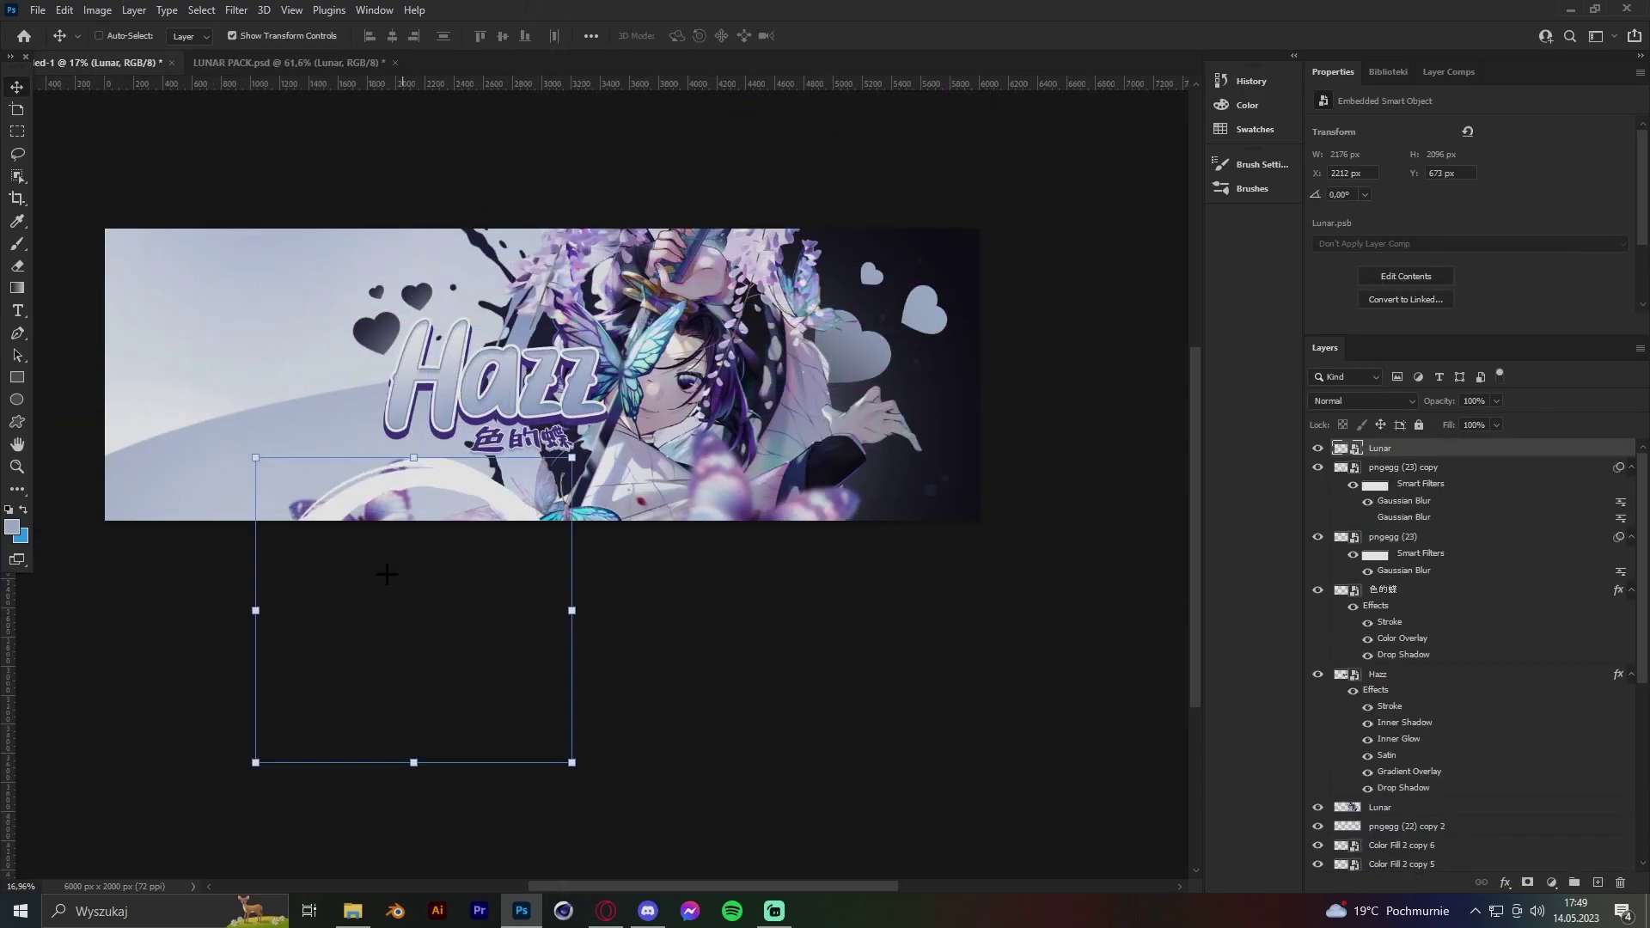
drag(213, 184, 780, 564)
mouse_move(977, 460)
mouse_down()
mouse_move(661, 545)
mouse_move(748, 567)
mouse_move(1111, 545)
mouse_move(999, 524)
mouse_up()
key(Return)
click(237, 10)
click(499, 335)
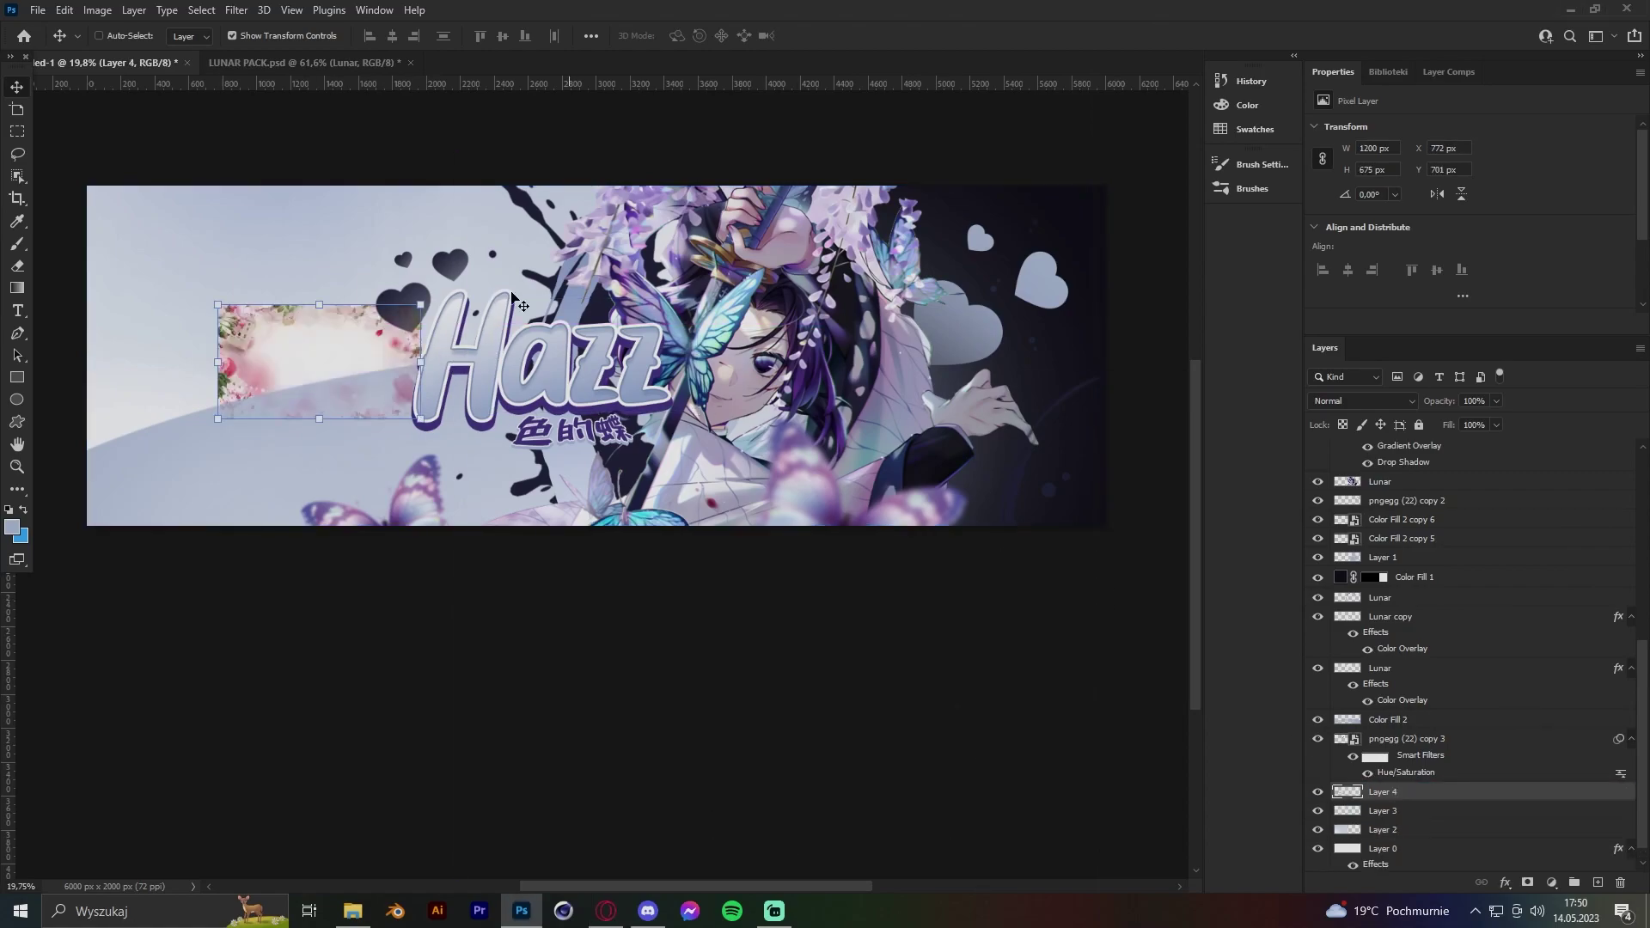
Stretch the floral image across the banner, colorize it grey-blue, and Gaussian Blur it.
drag(409, 395, 553, 279)
key(ctrl+u)
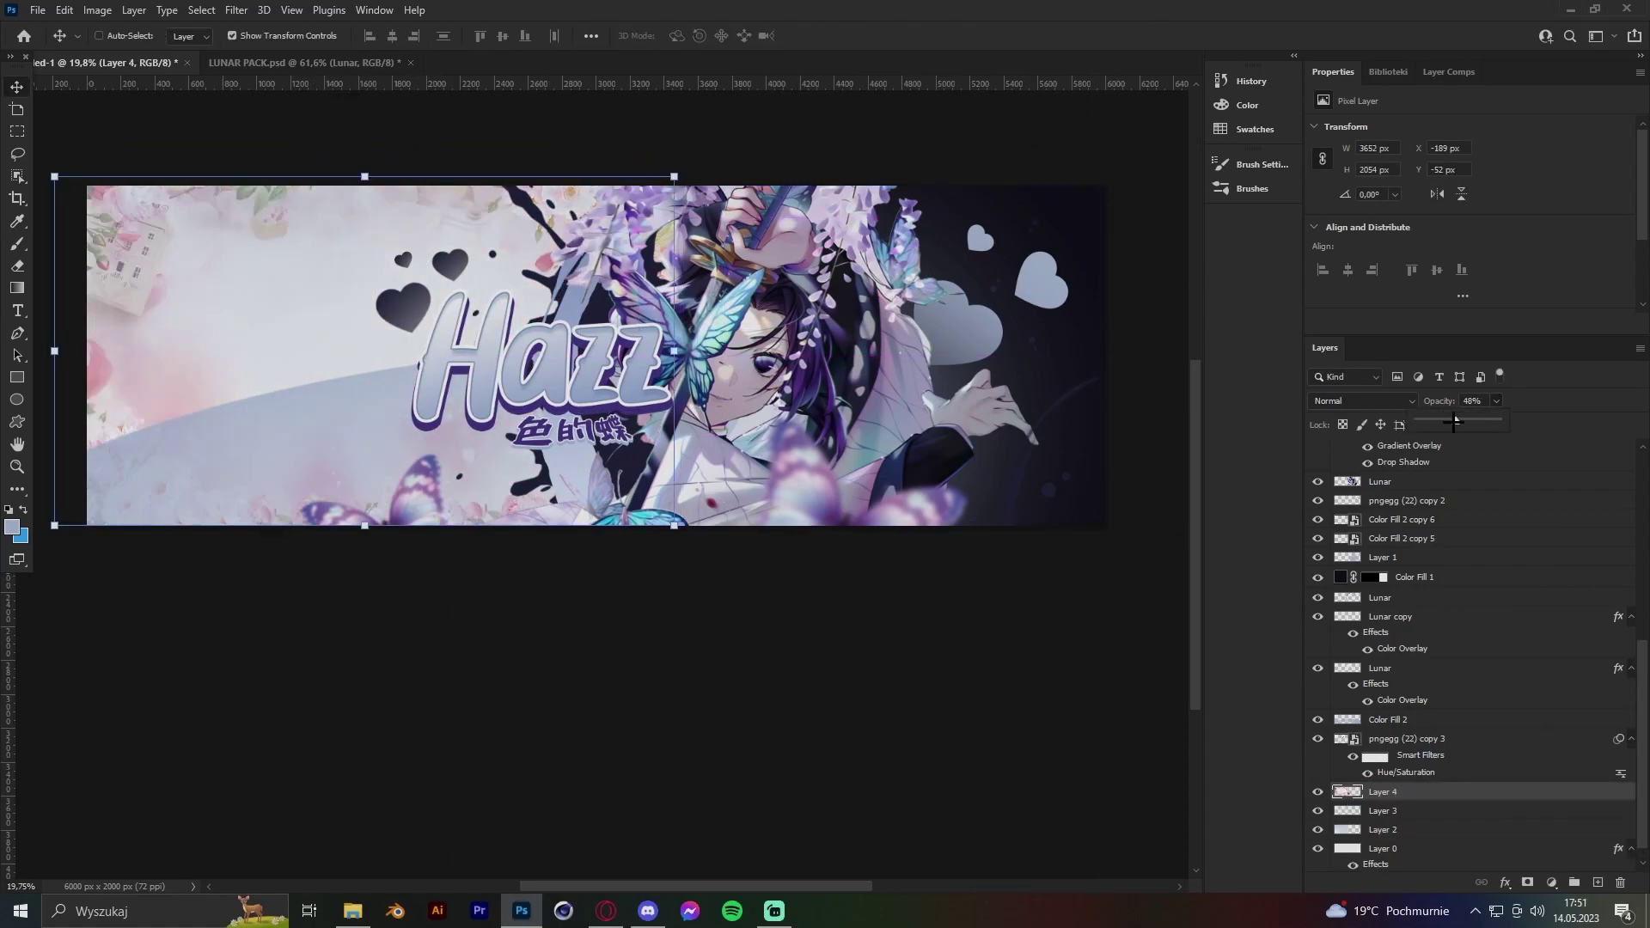
key(Return)
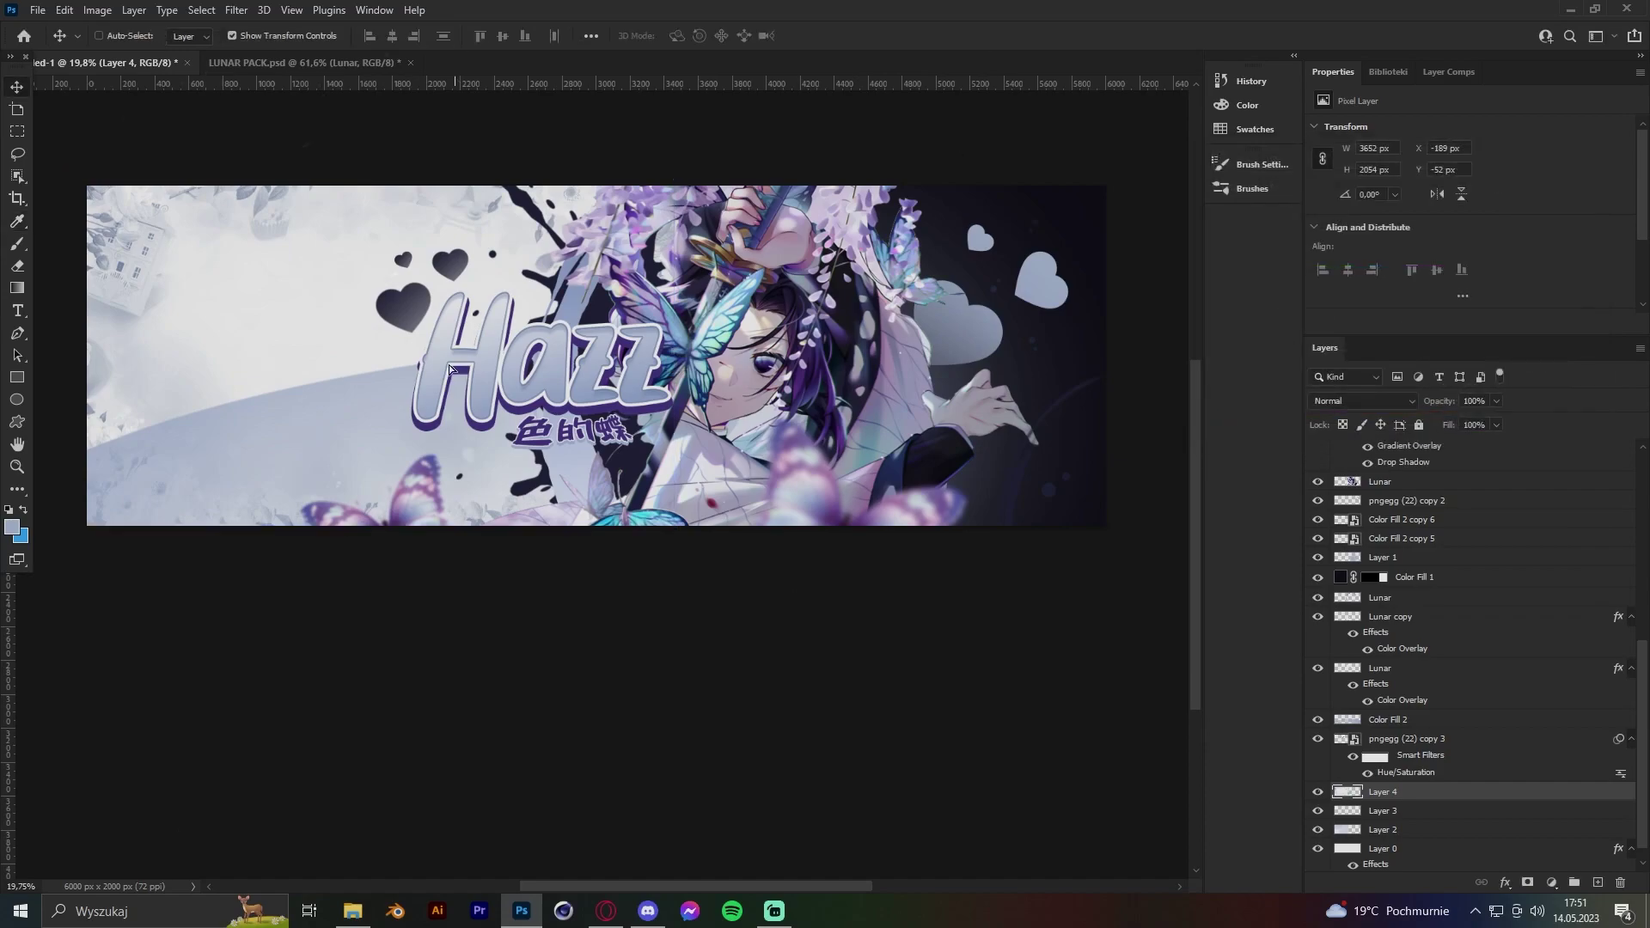
key(v)
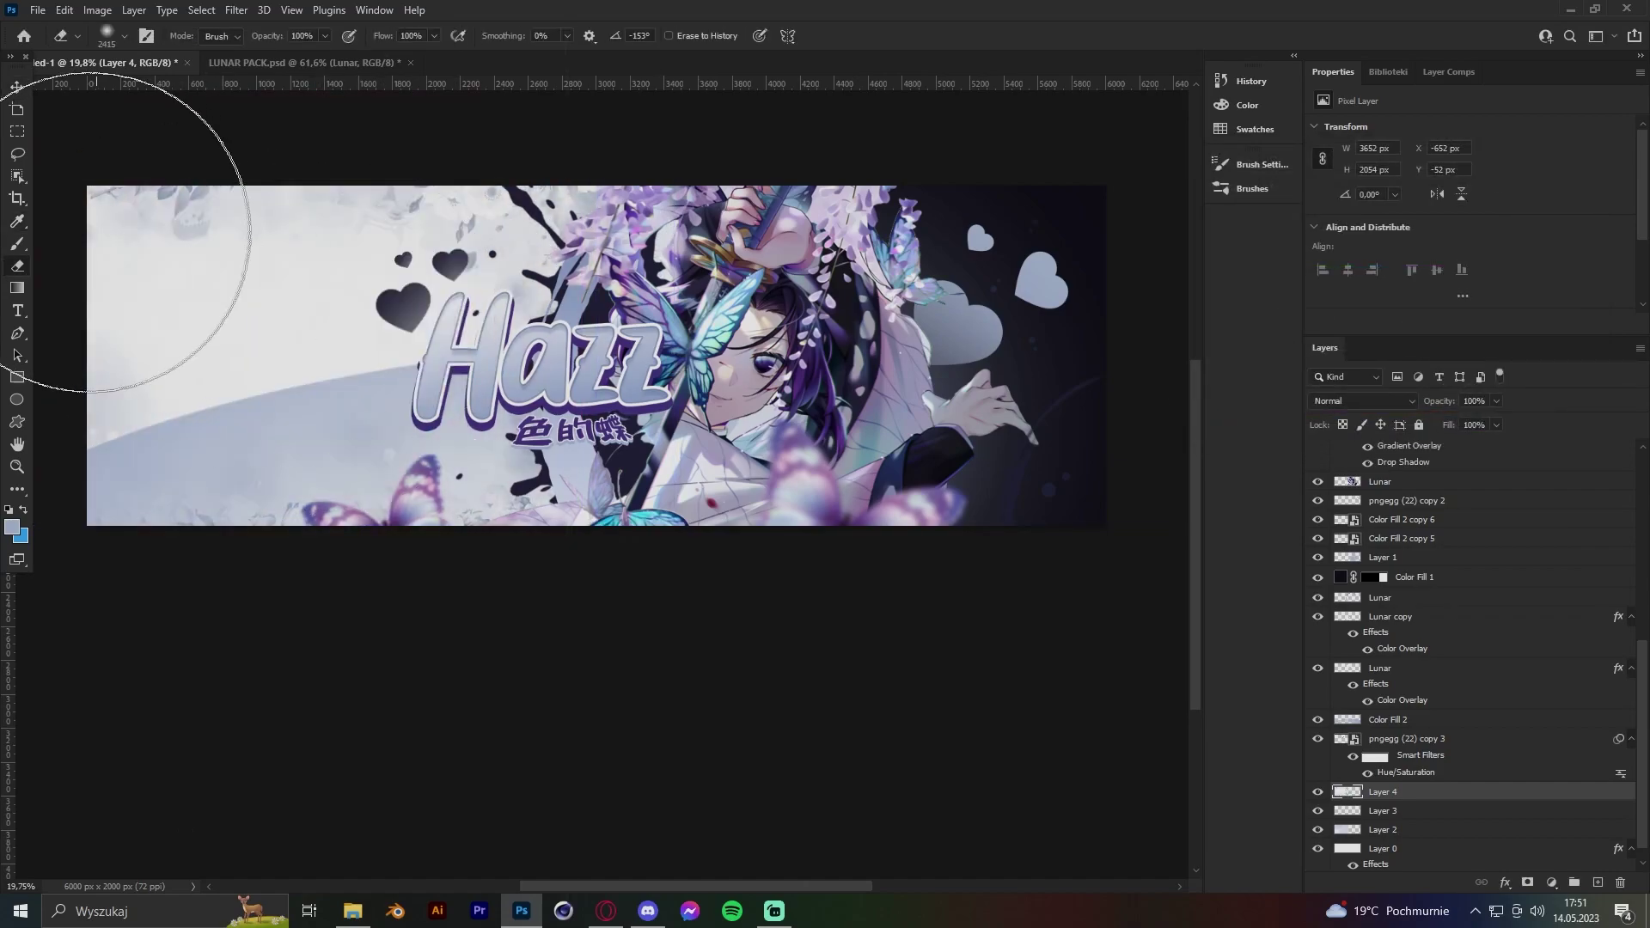
key(v)
click(236, 10)
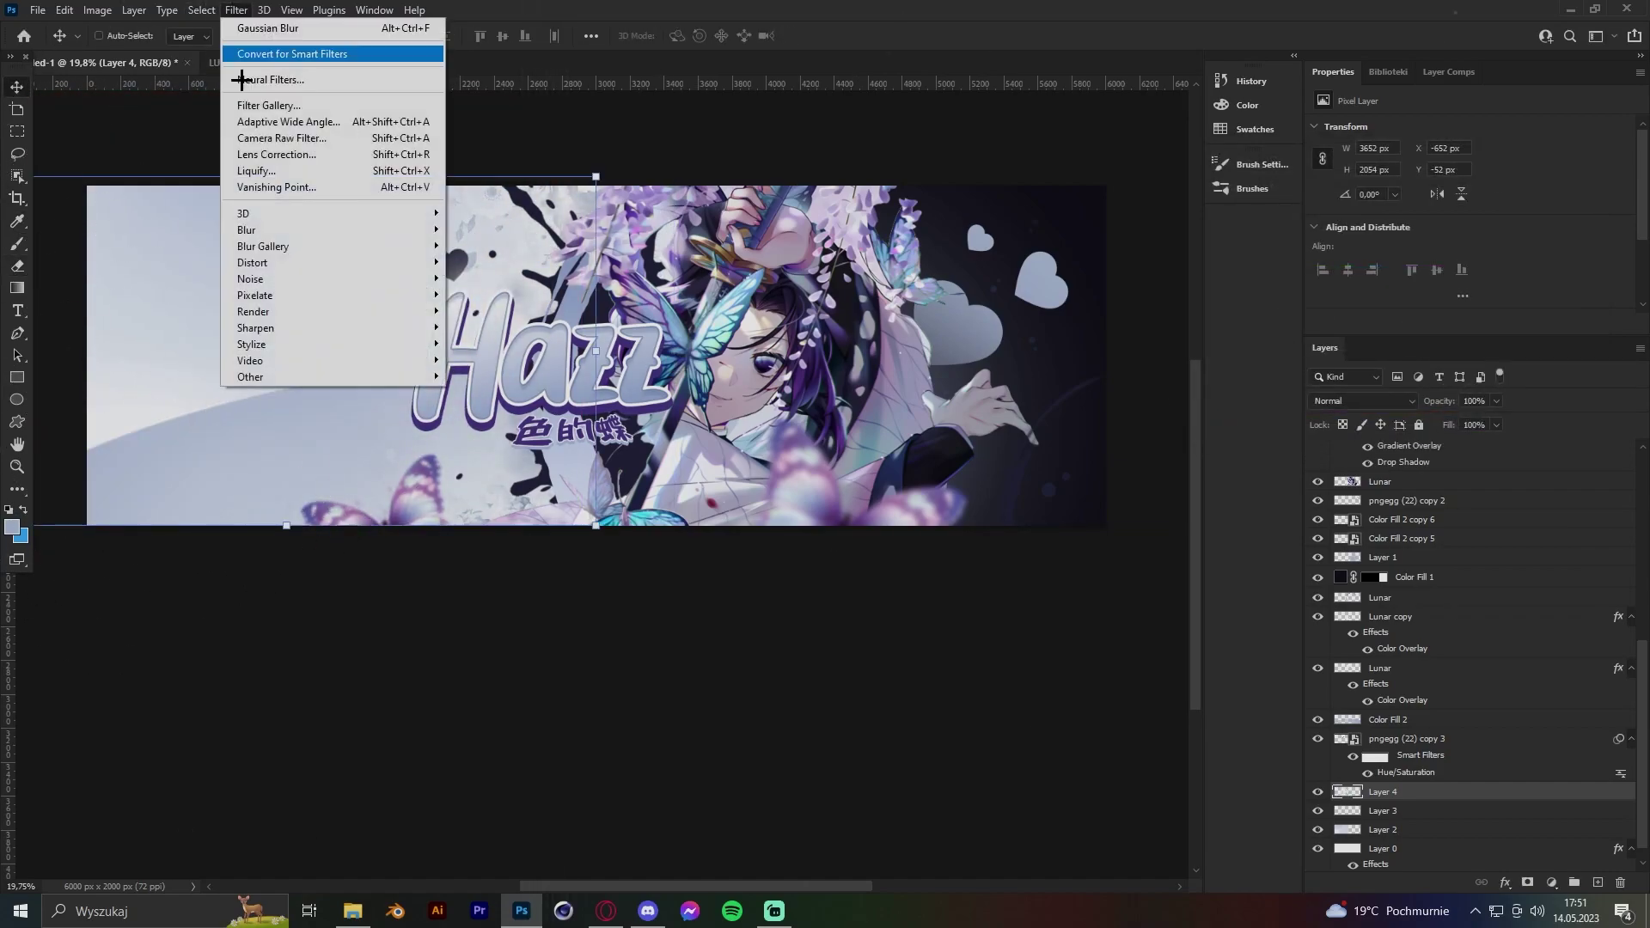
key(Return)
key(ctrl+shift+alt+n)
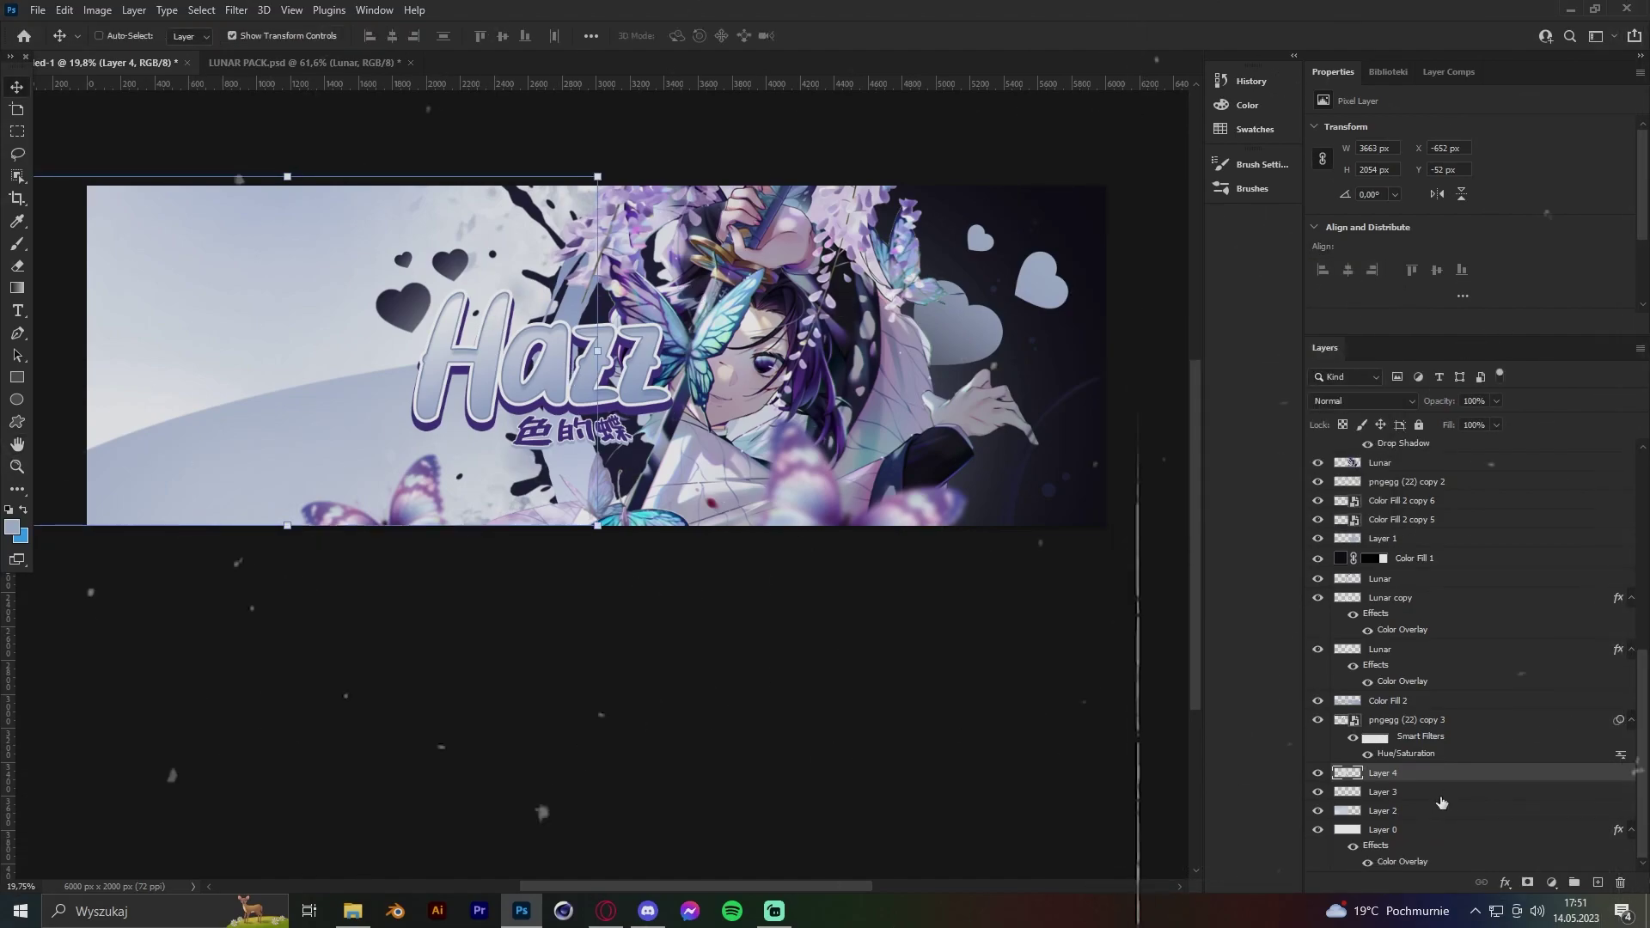
Lasso a wave at the lower left and fill it with near-white Solid Color f1f6ff.
key(l)
drag(155, 525, 153, 527)
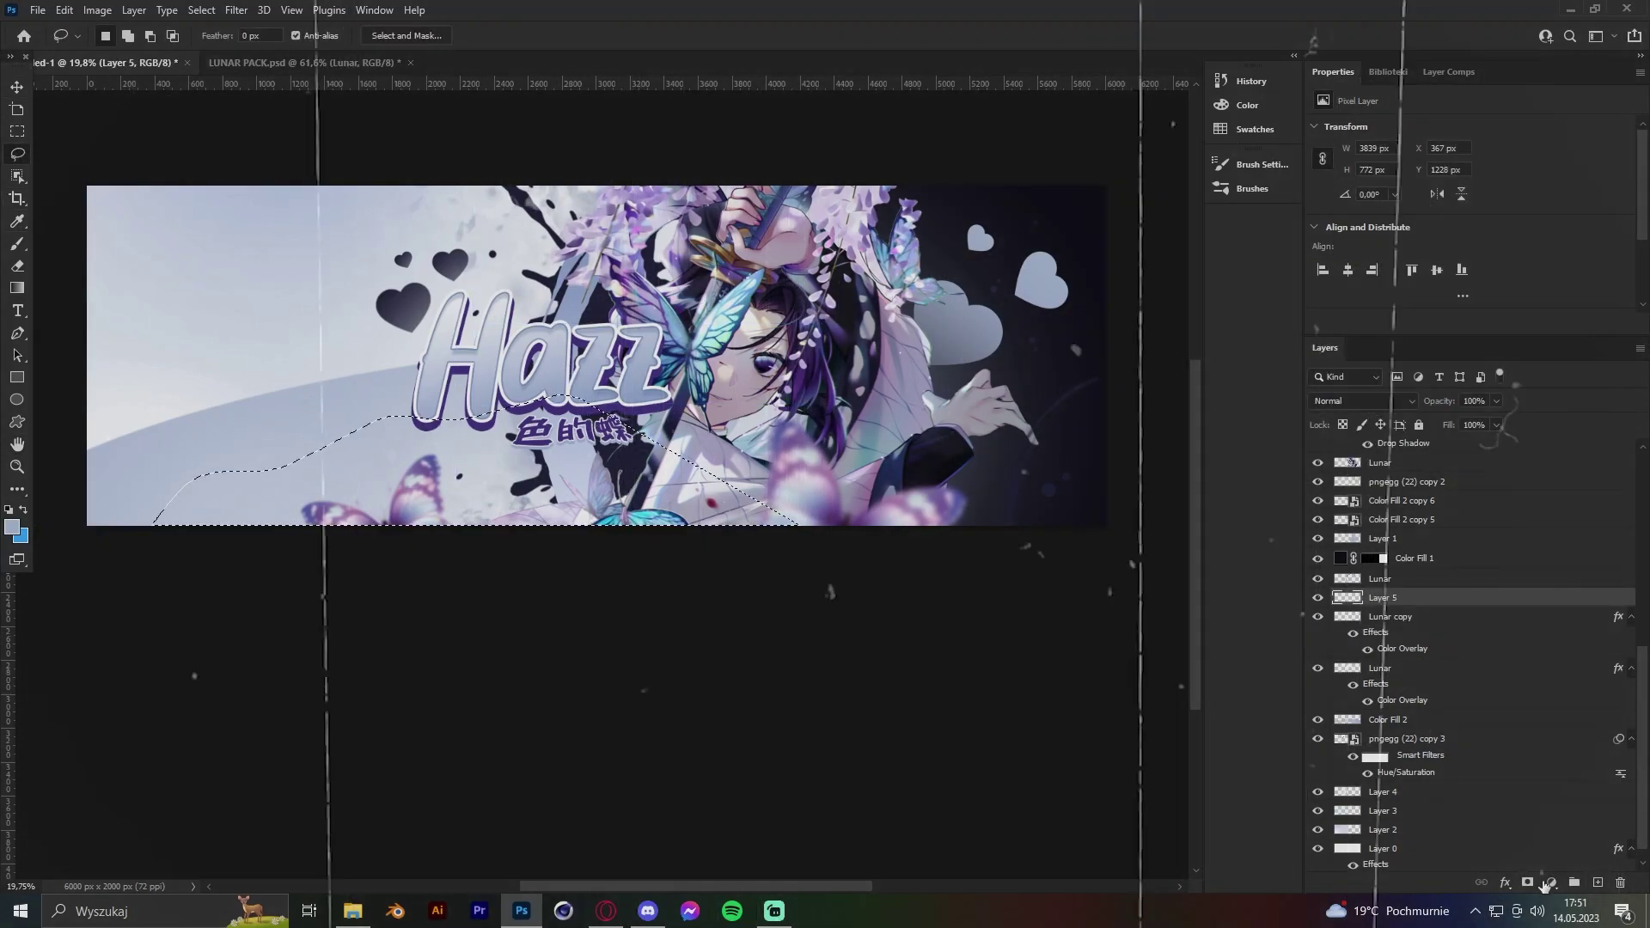
click(1551, 883)
click(1538, 578)
click(407, 292)
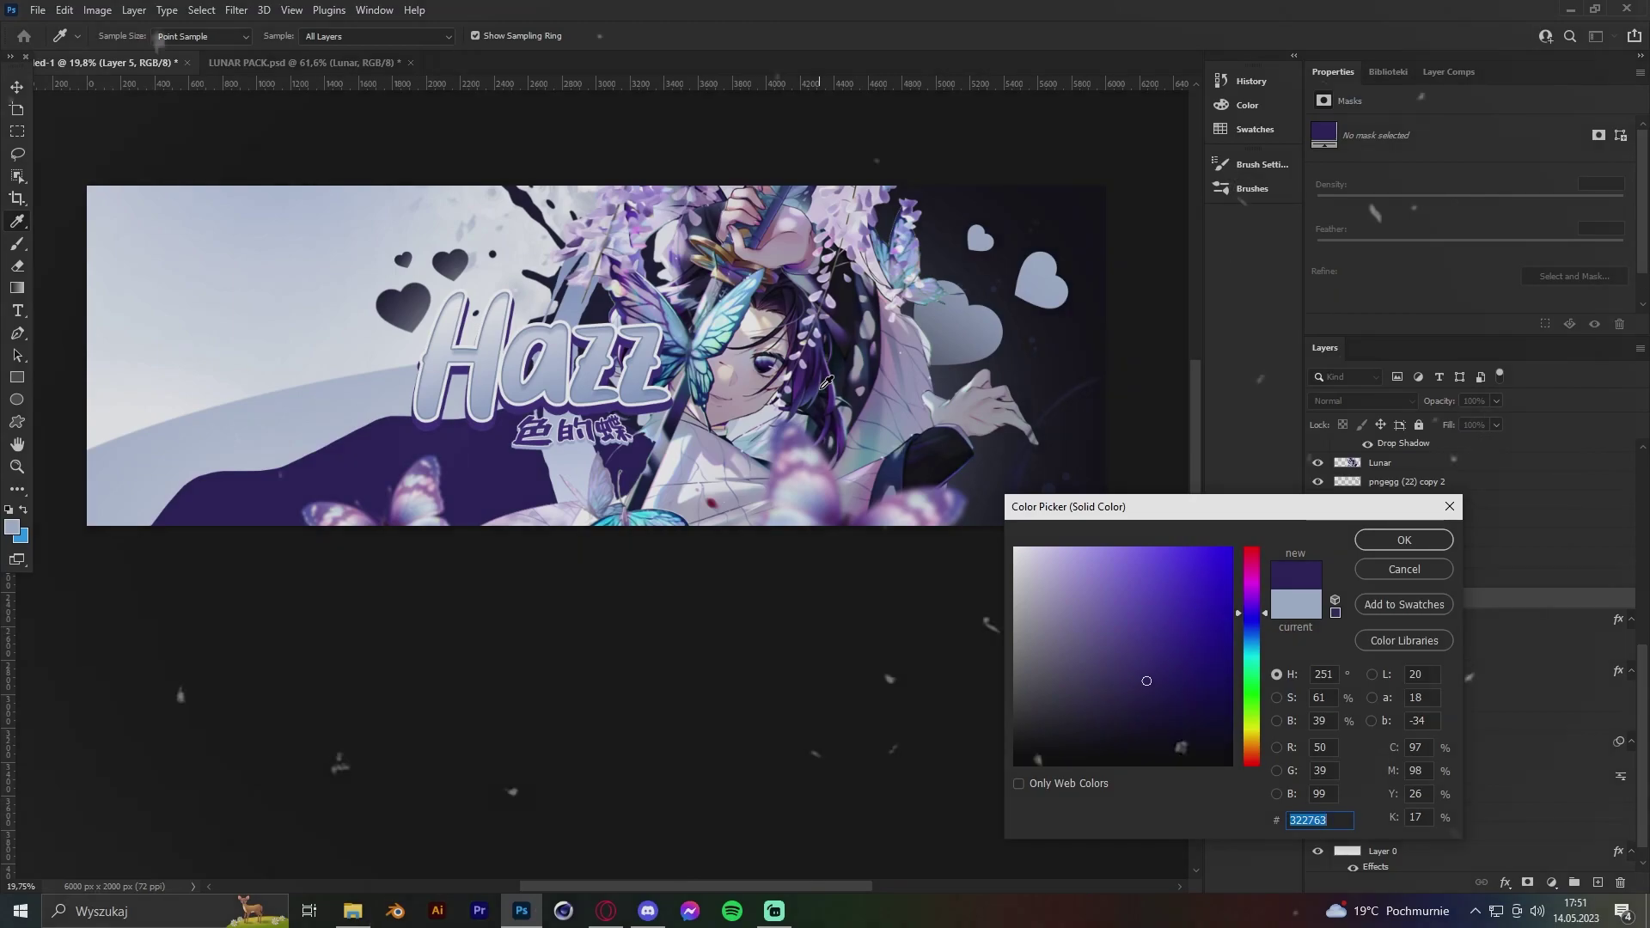
drag(1142, 682, 1021, 547)
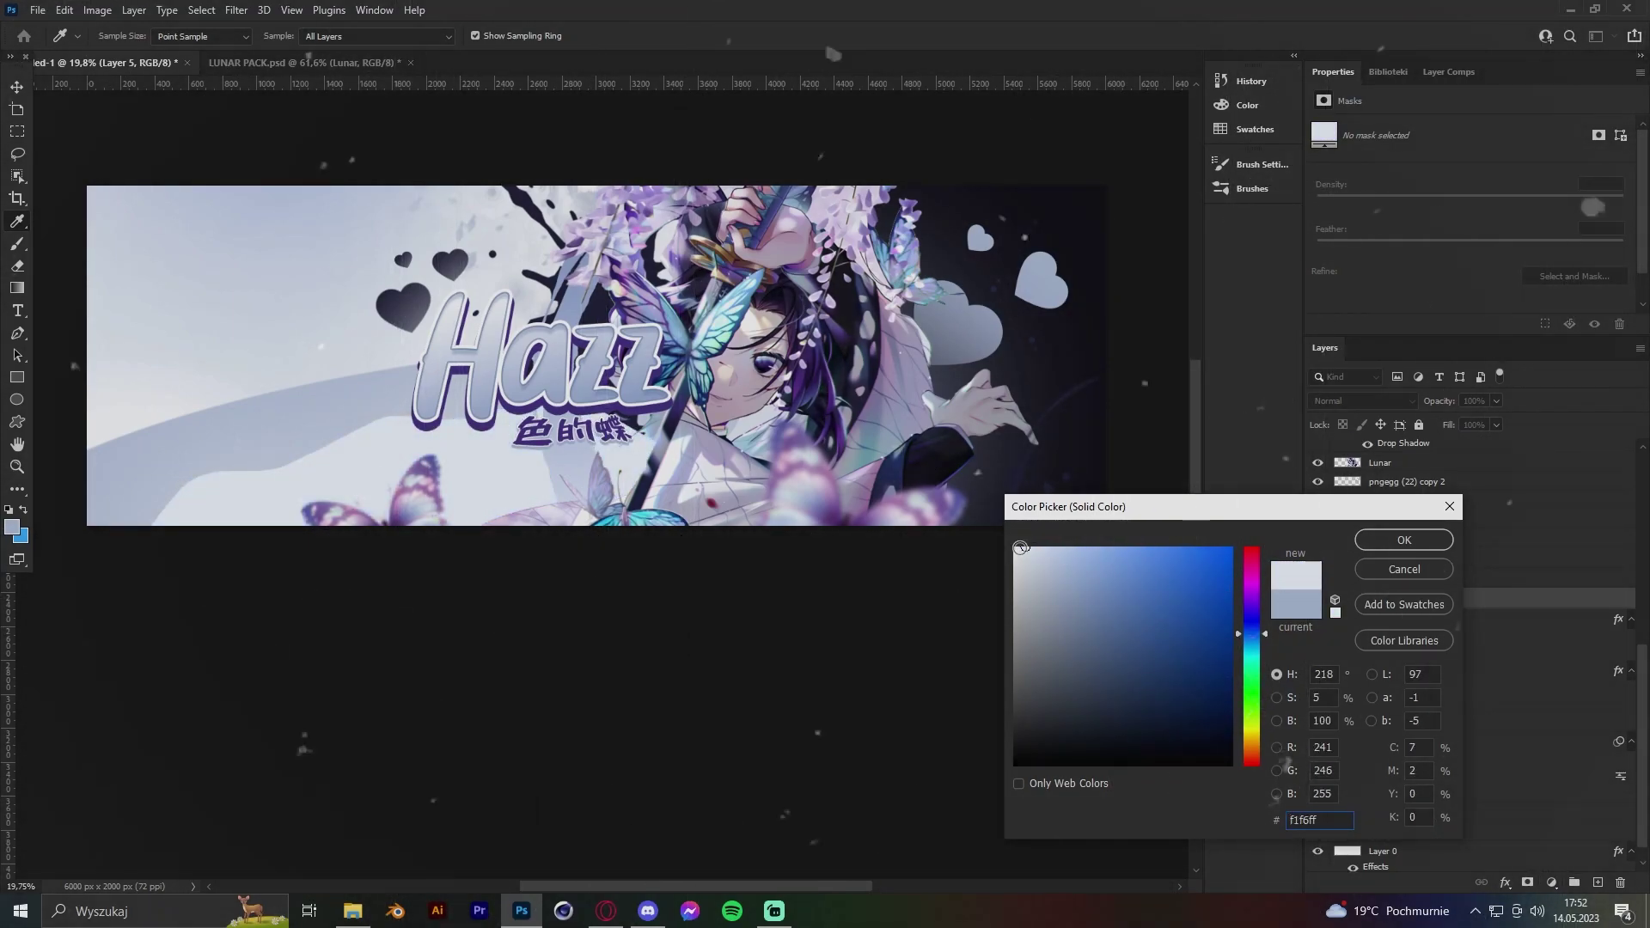
click(1404, 540)
Give the wave layer a light-blue Gradient Overlay.
double_click(1517, 591)
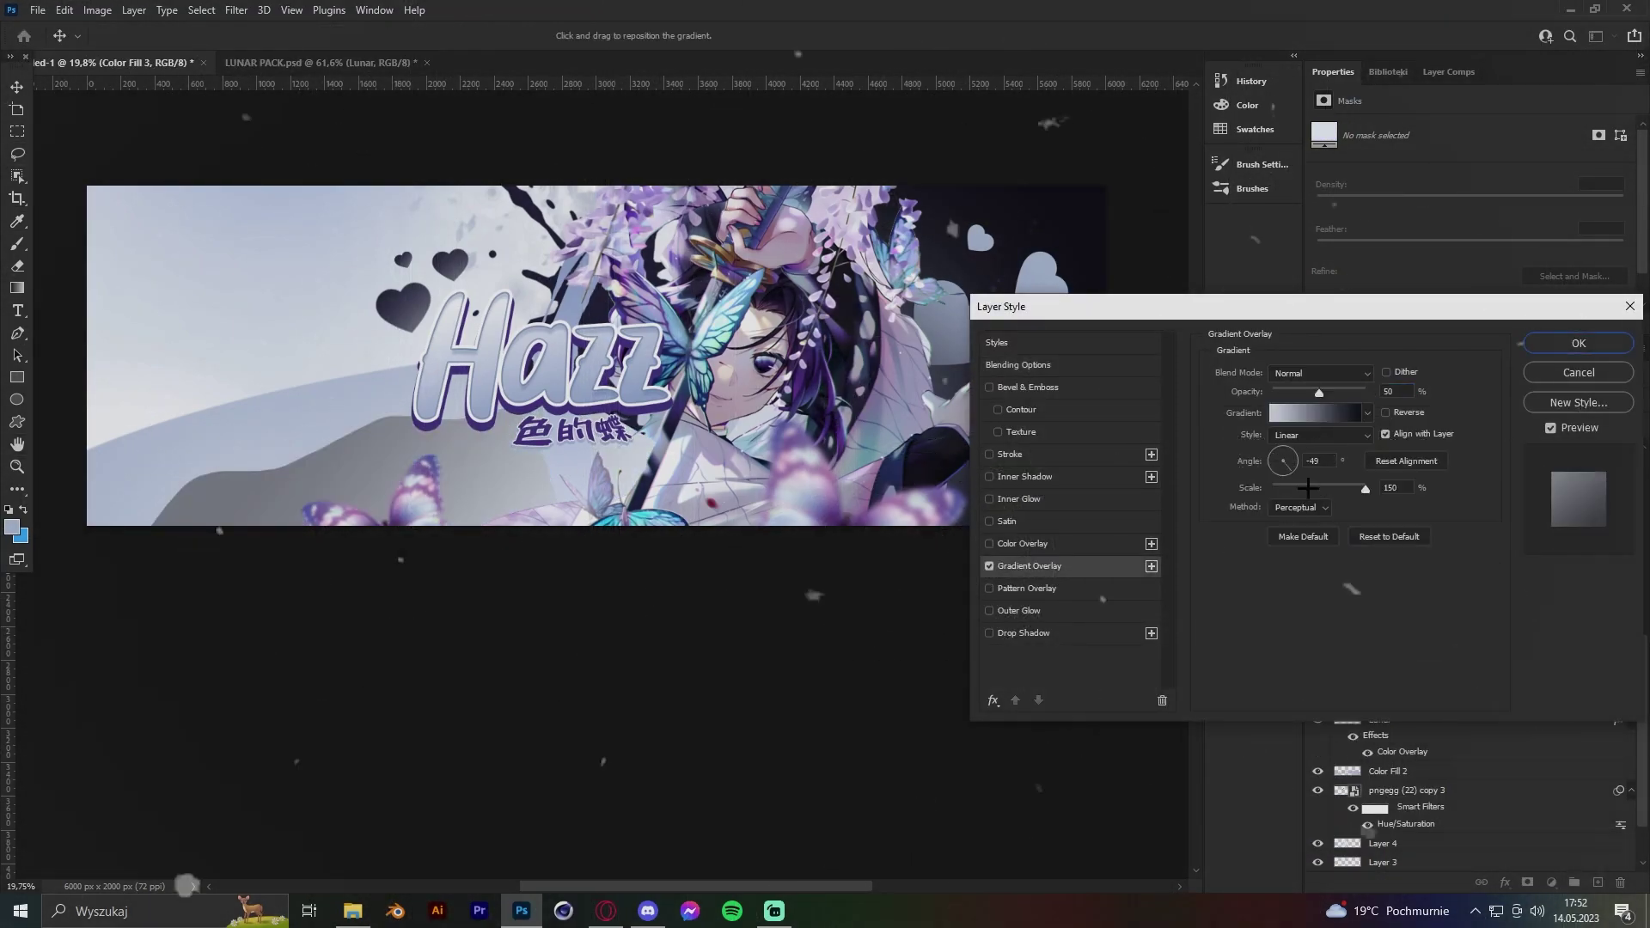
click(1315, 412)
double_click(1452, 561)
click(1102, 580)
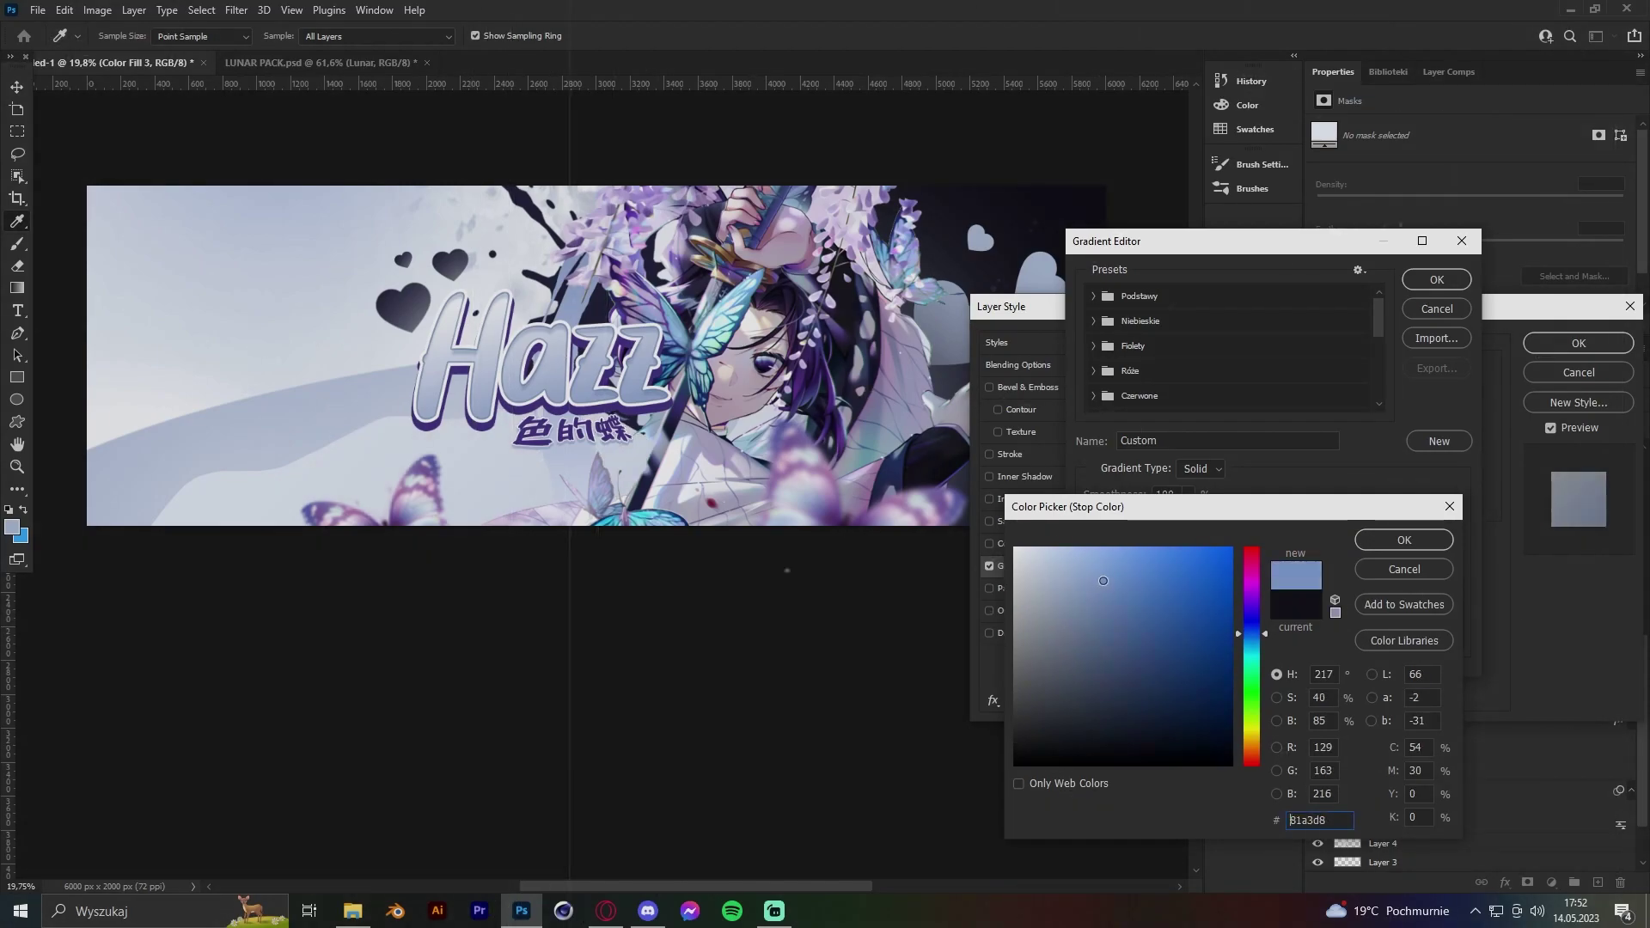
click(1372, 536)
key(Return)
Add a thicker dark blue-grey Stroke at 100% opacity to the wave.
click(990, 454)
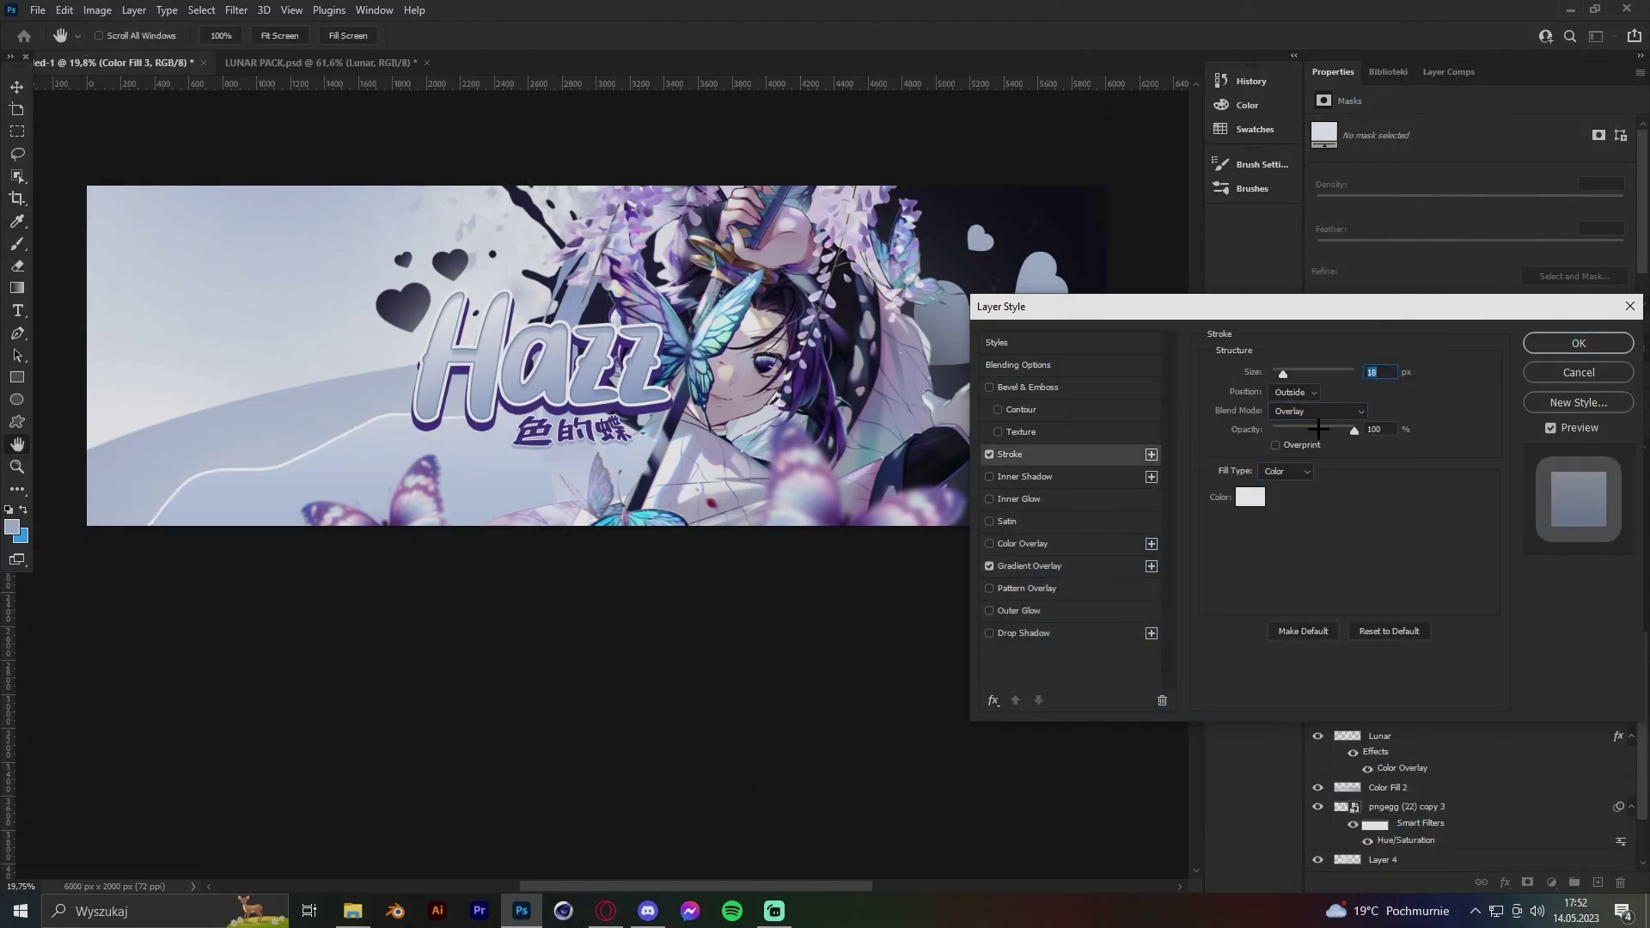
click(1251, 497)
click(1071, 697)
click(1404, 538)
drag(1314, 429, 1358, 430)
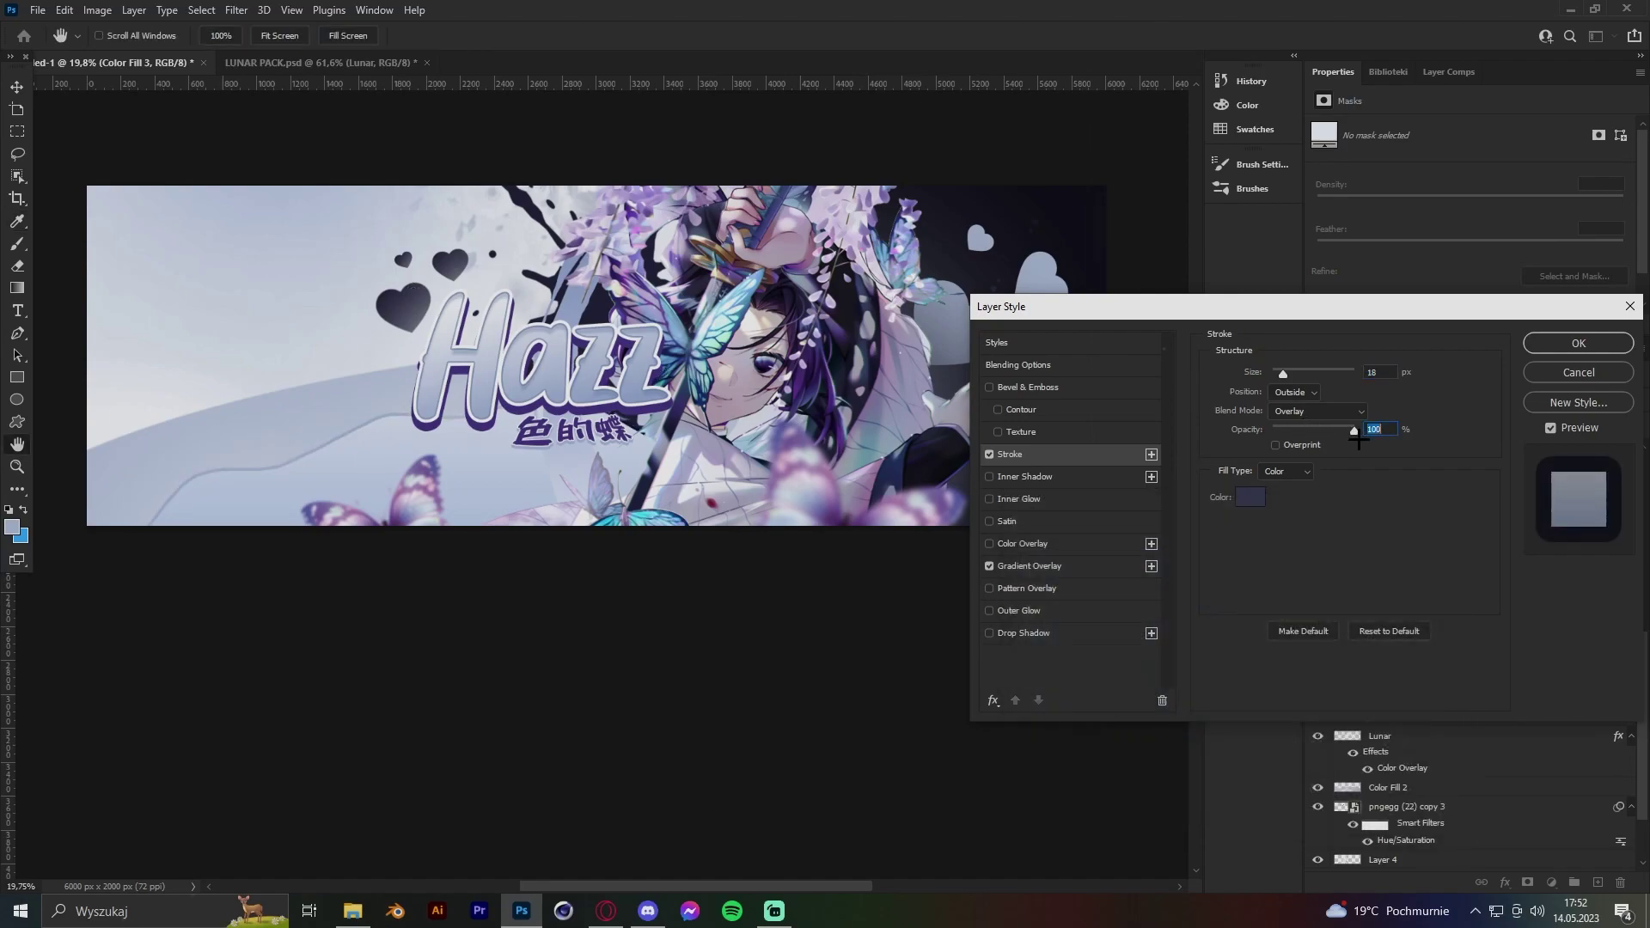
drag(1283, 373, 1294, 372)
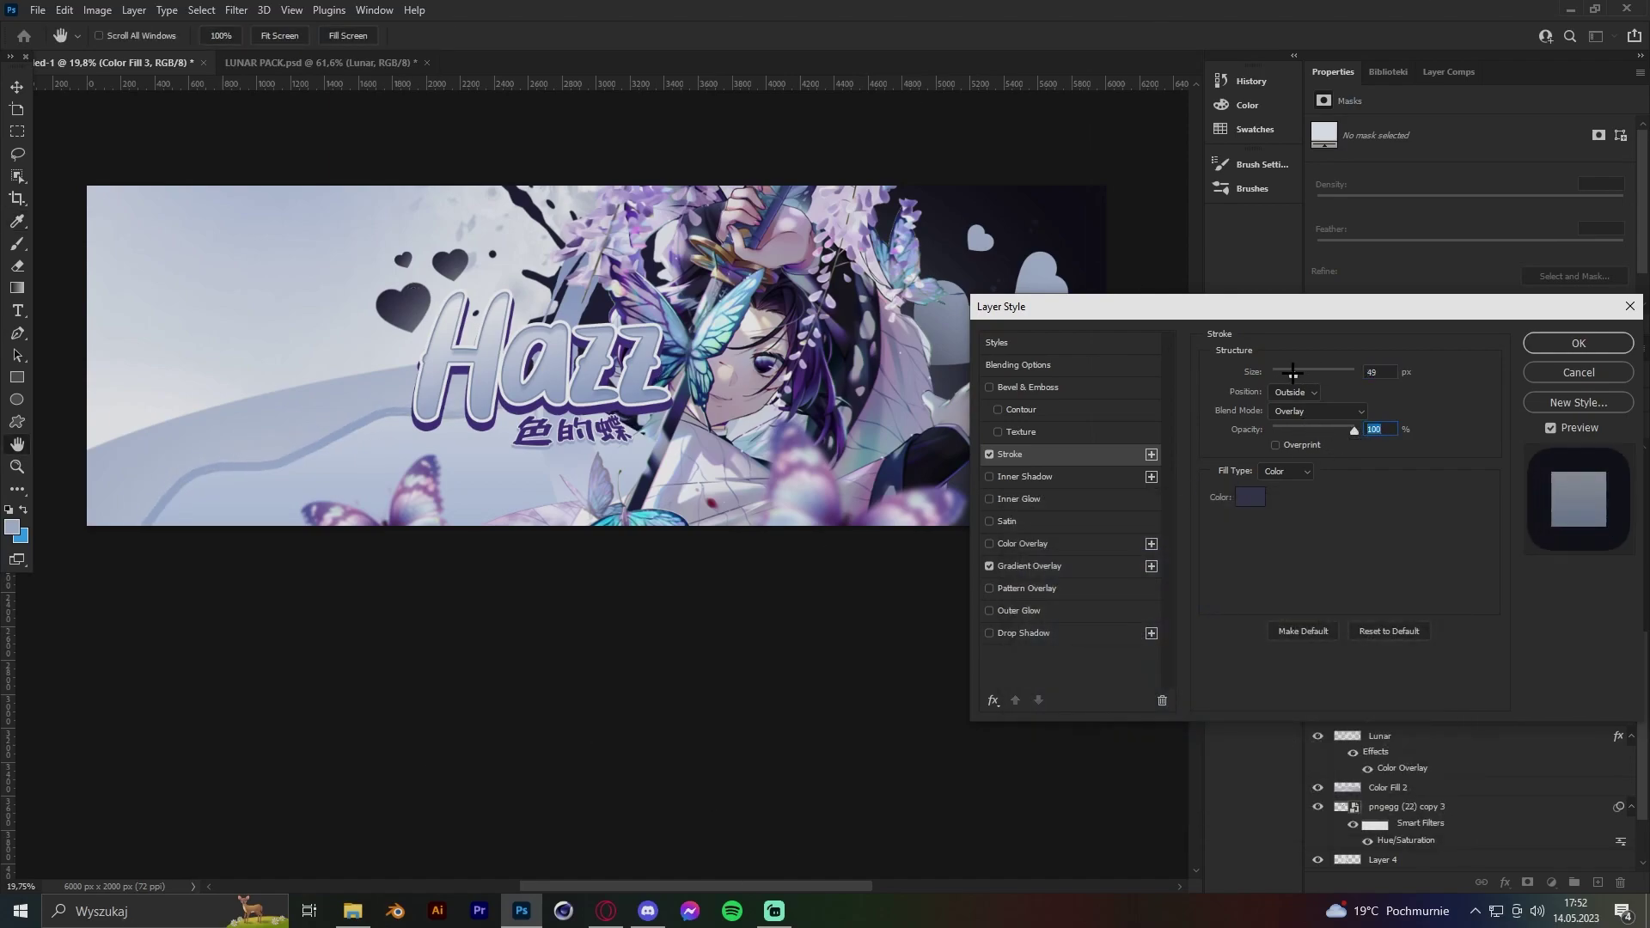
click(1060, 473)
Apply the wave styles, move Color Fill 3 below the Lunar layer, and shrink the eraser.
key(Return)
key(z)
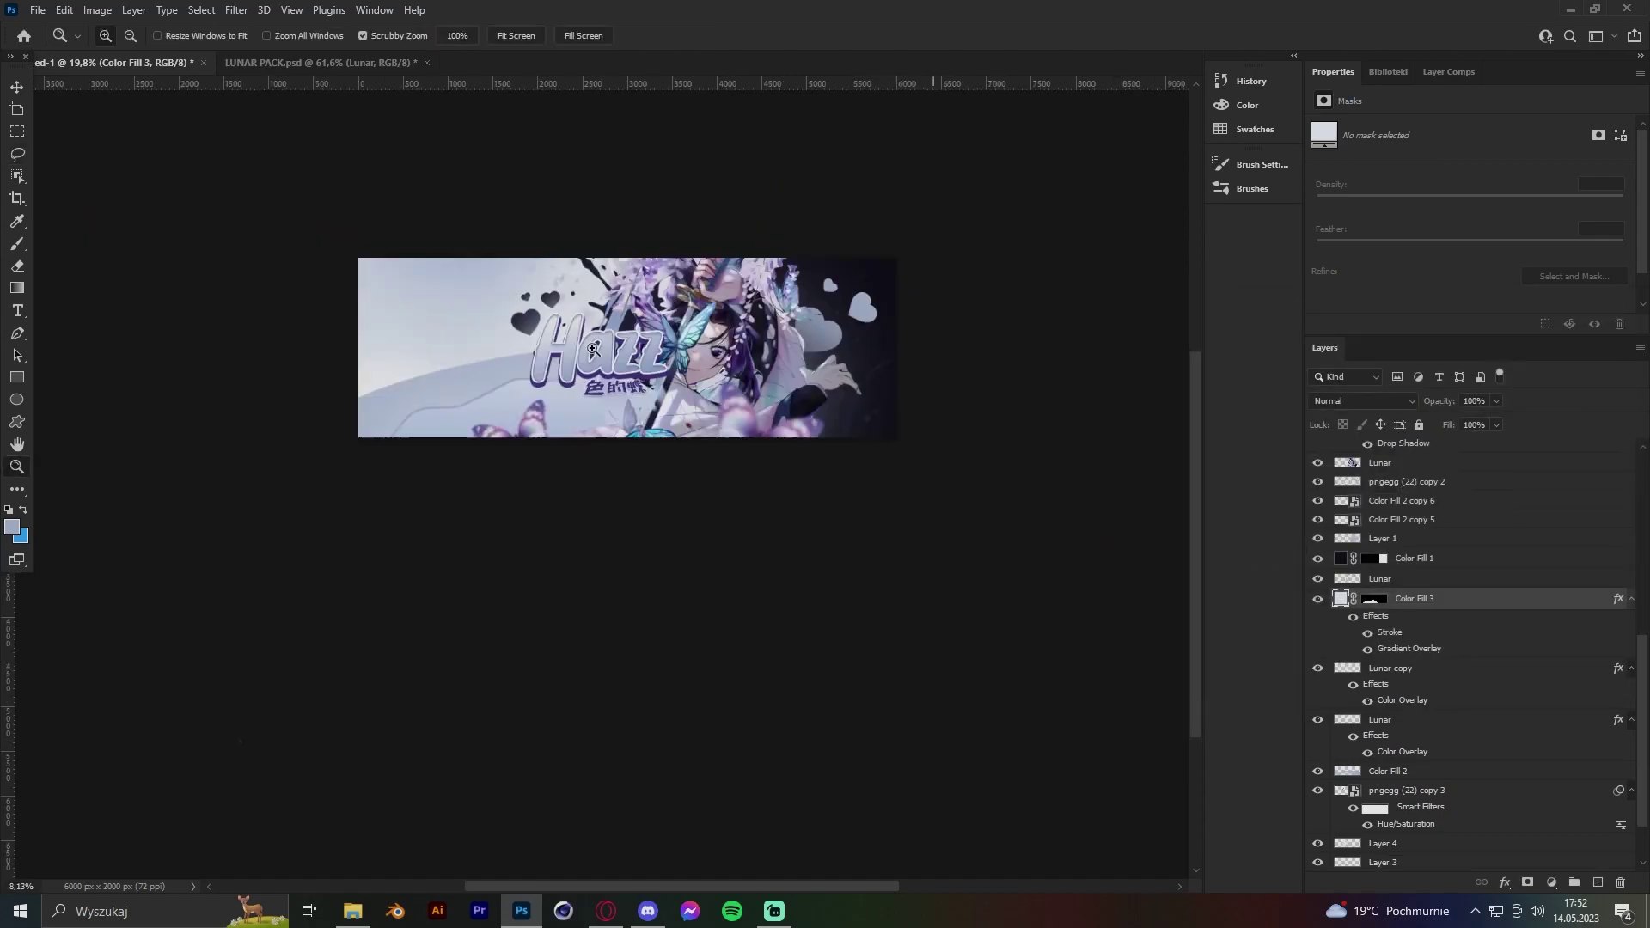
scroll(481, 260, down, 2)
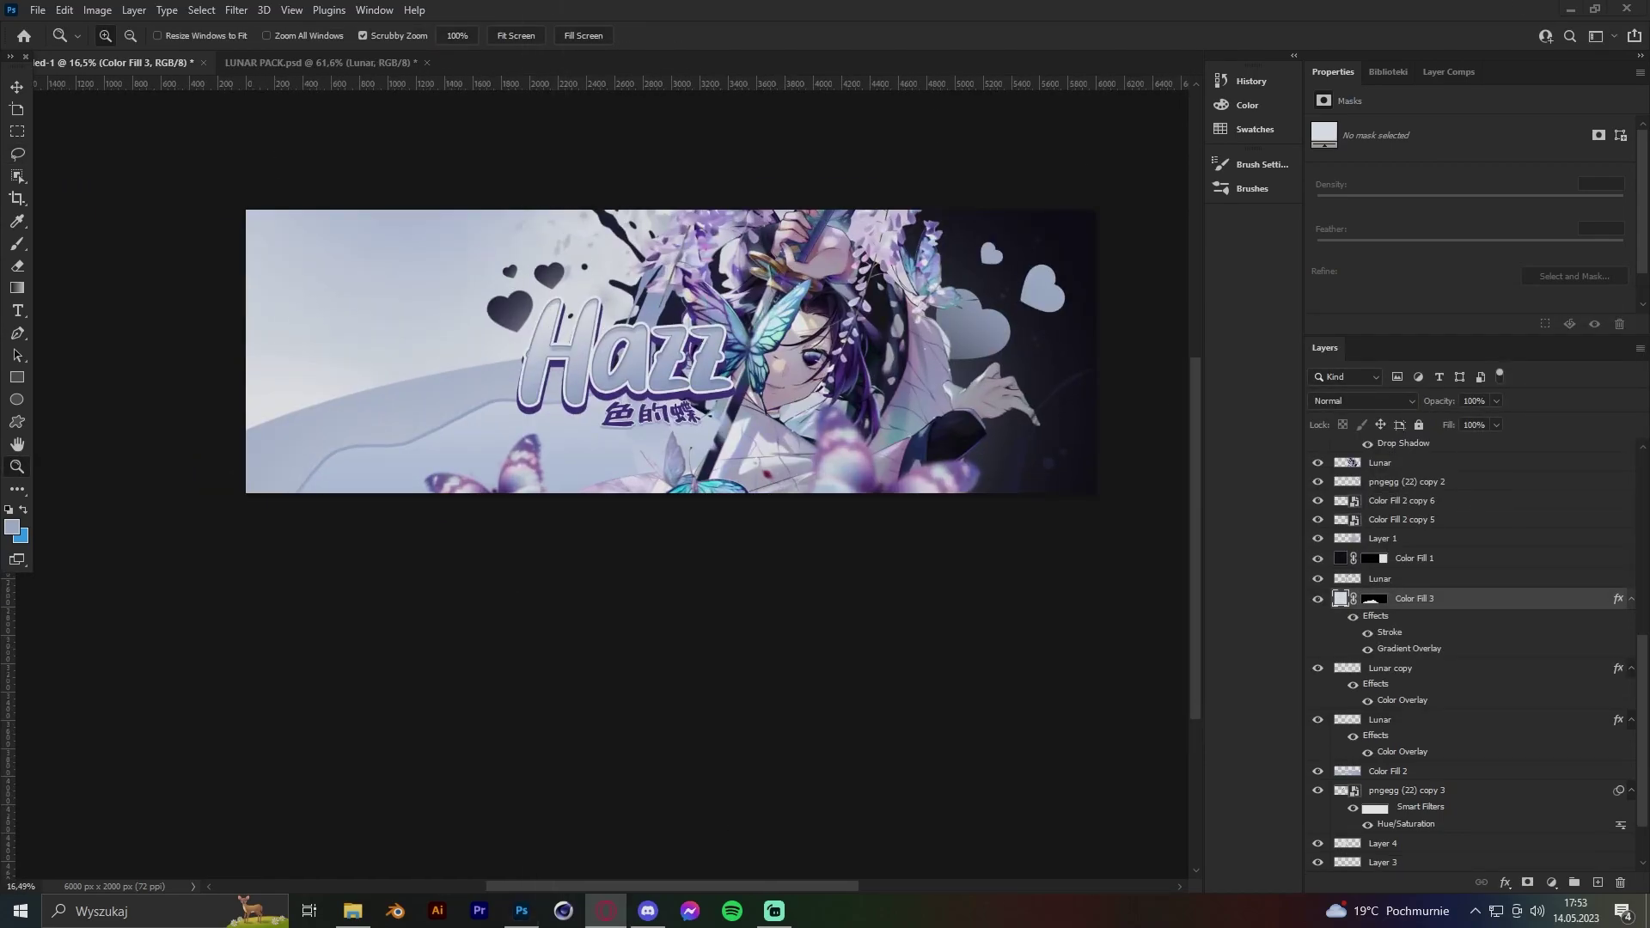
scroll(937, 361, down, 5)
scroll(268, 326, up, 6)
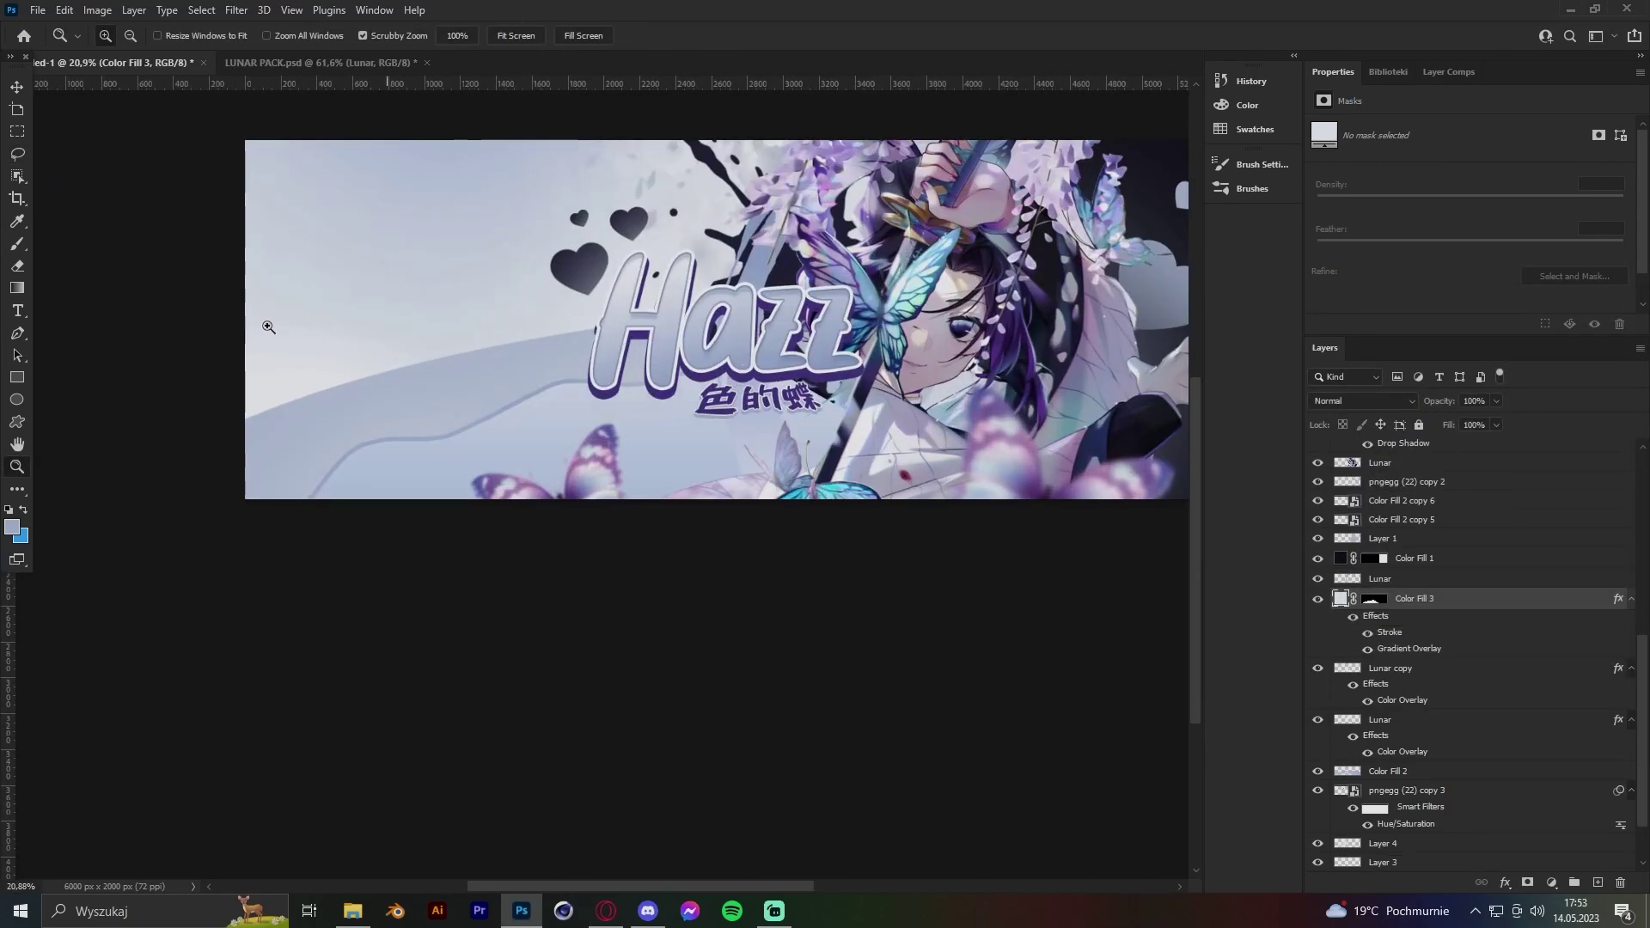
drag(1421, 807, 1420, 762)
scroll(1119, 619, down, 1)
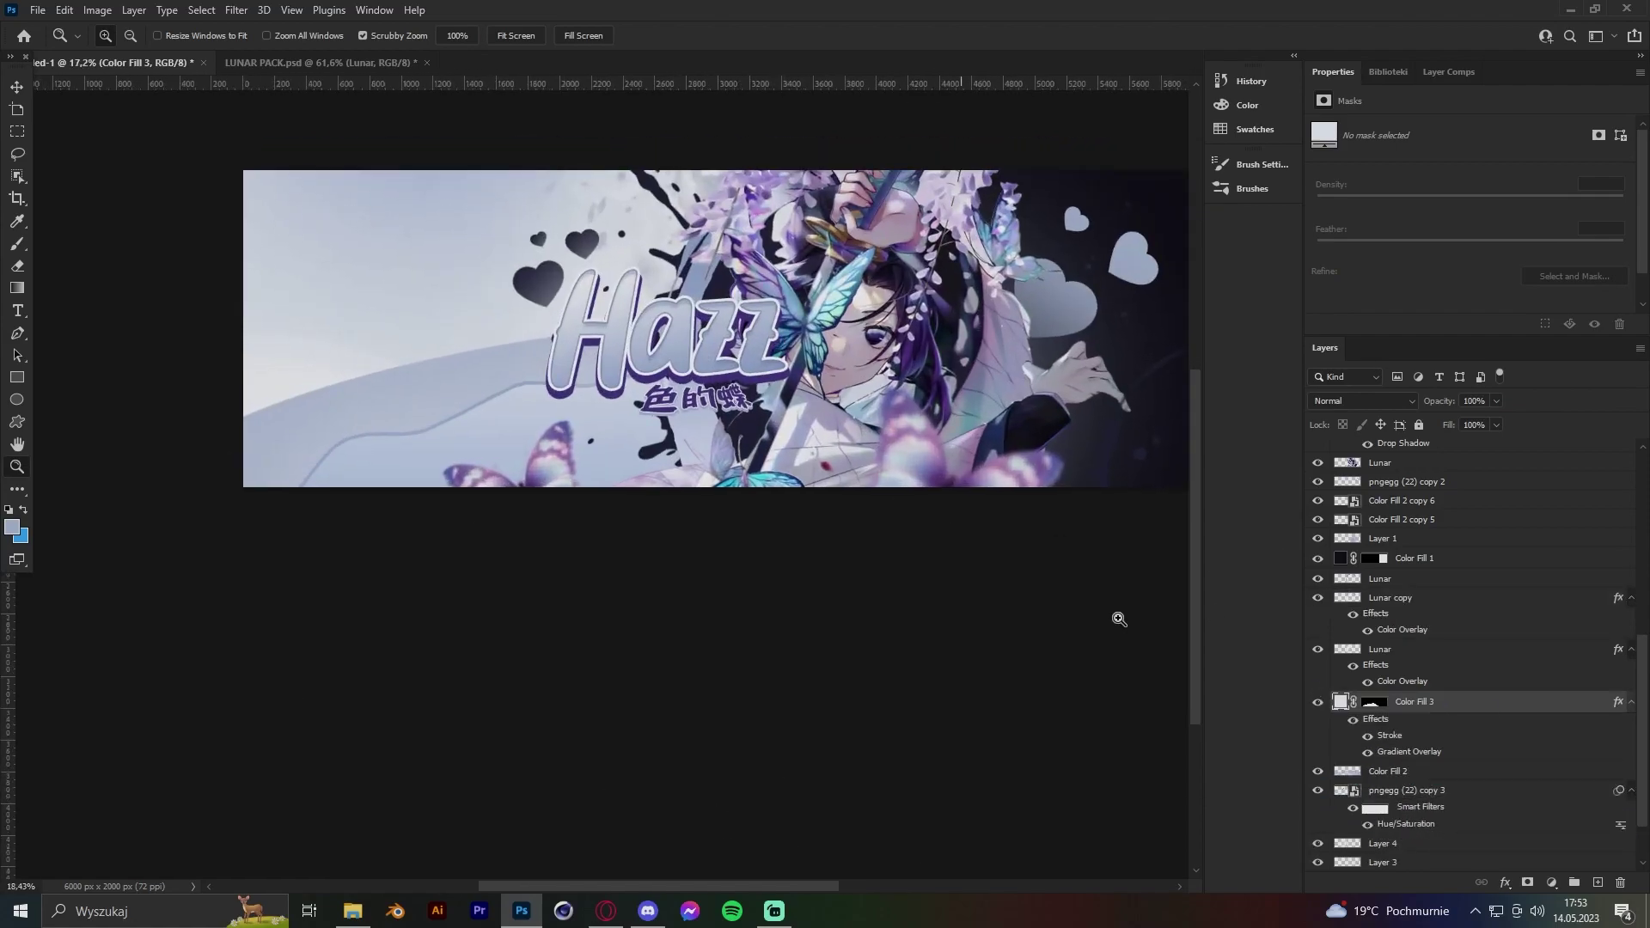
key(bracketleft)
key(bracketleft)
key(bracketleft)
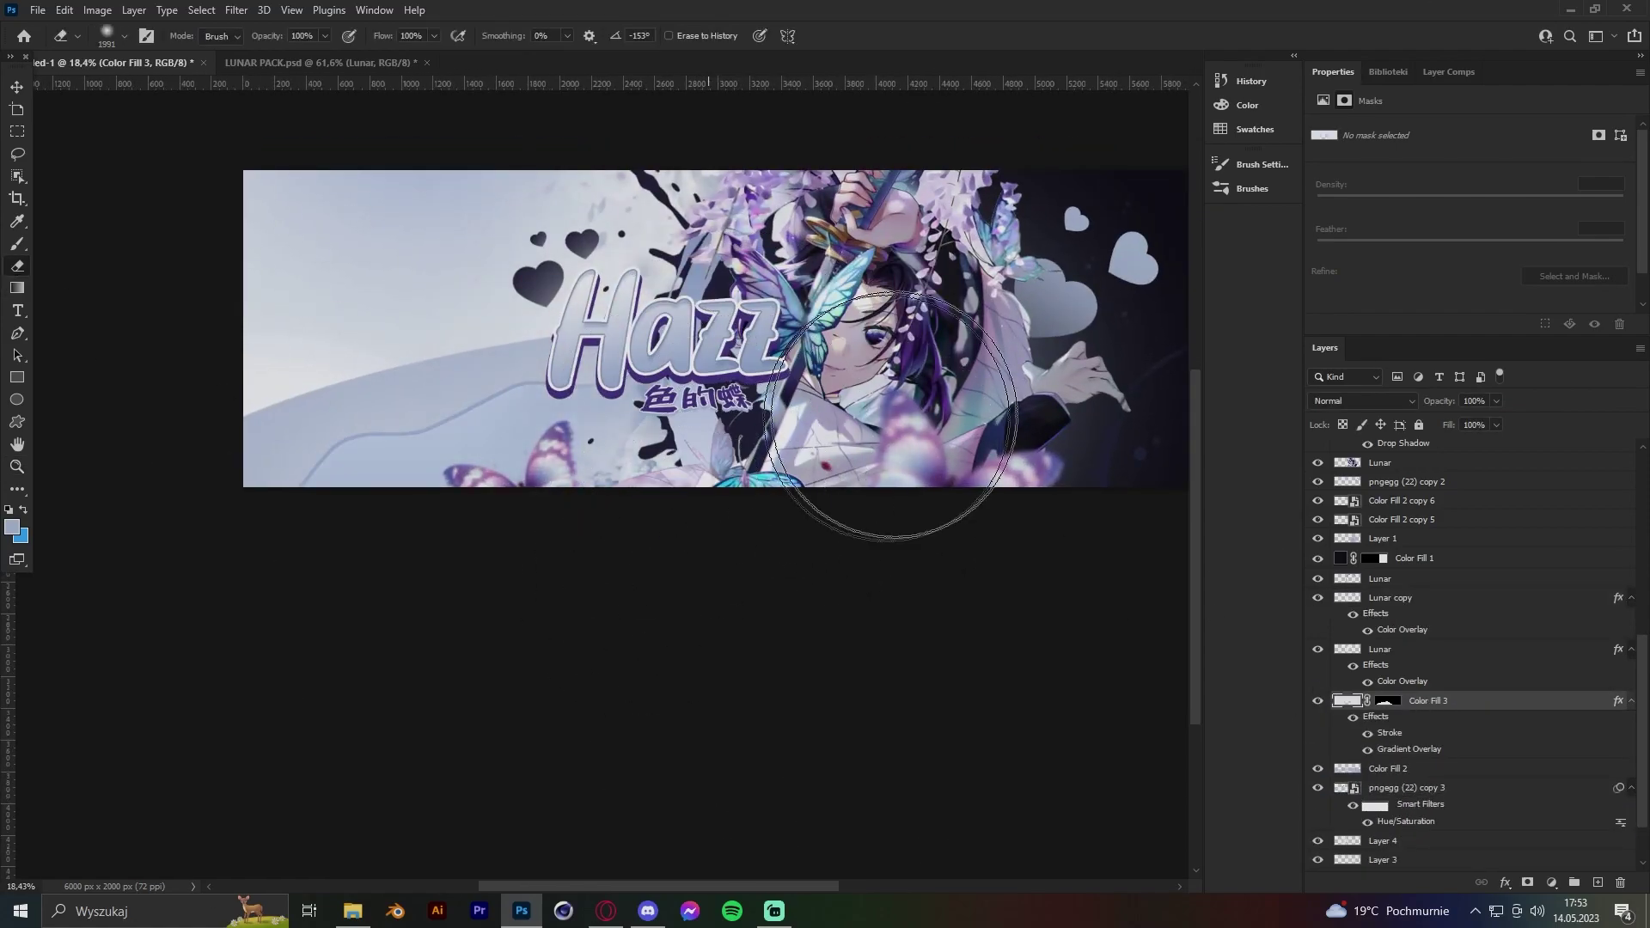
right_click(700, 496)
key(Escape)
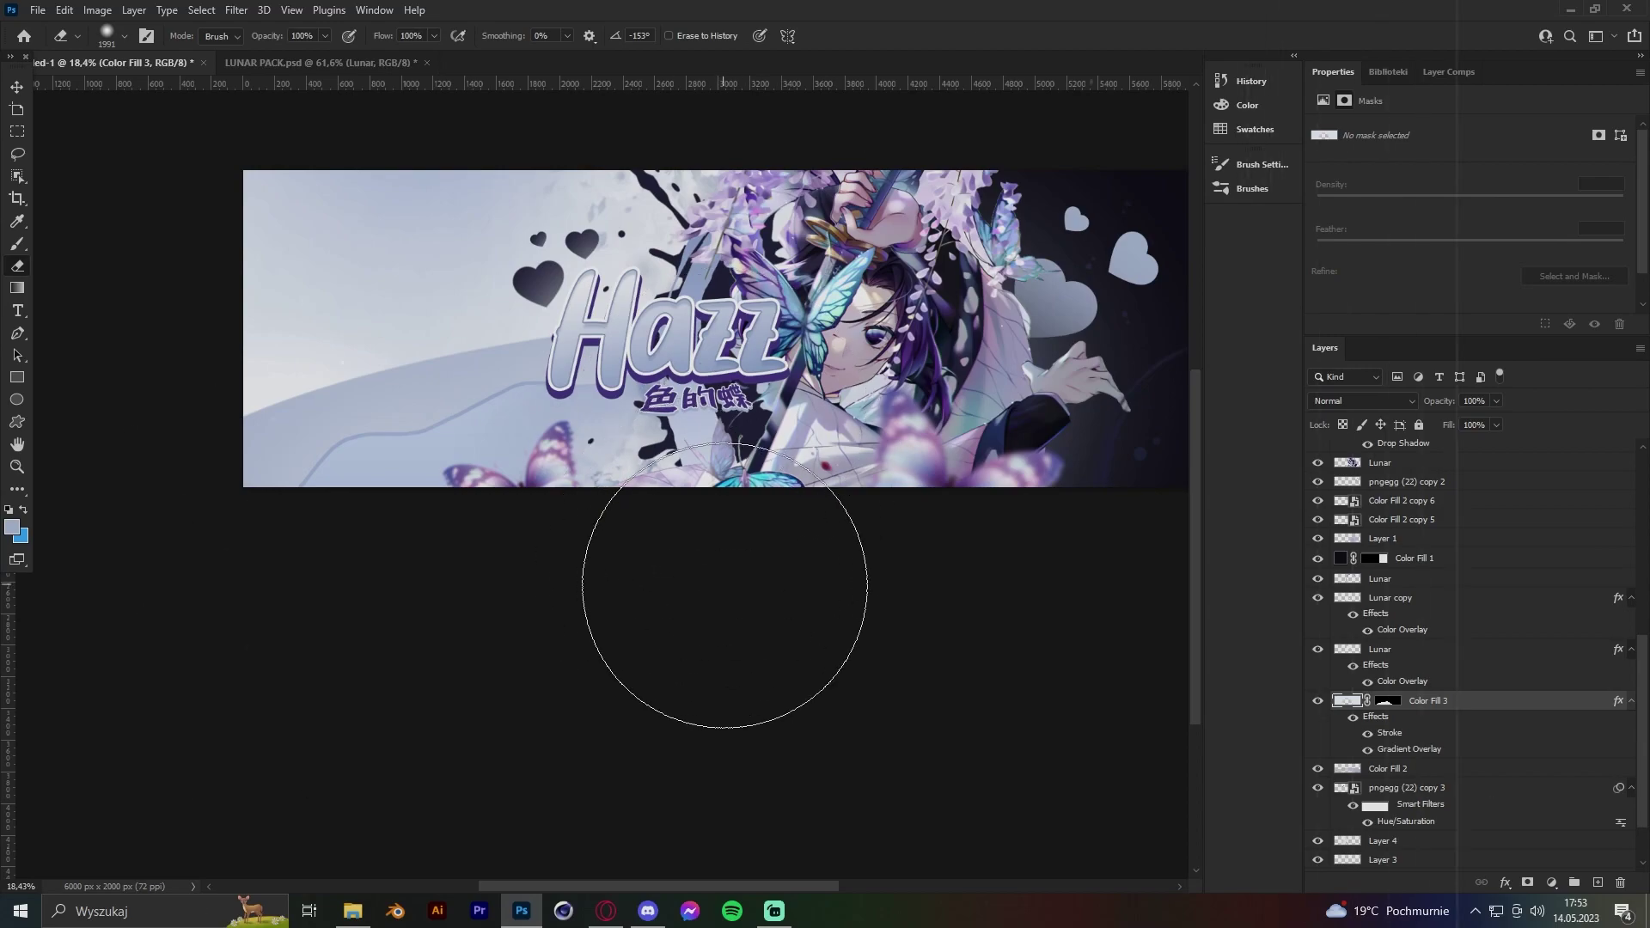
Try converting Color Fill 3 to a smart object, undo it, and reposition the layer.
key(z)
right_click(1409, 700)
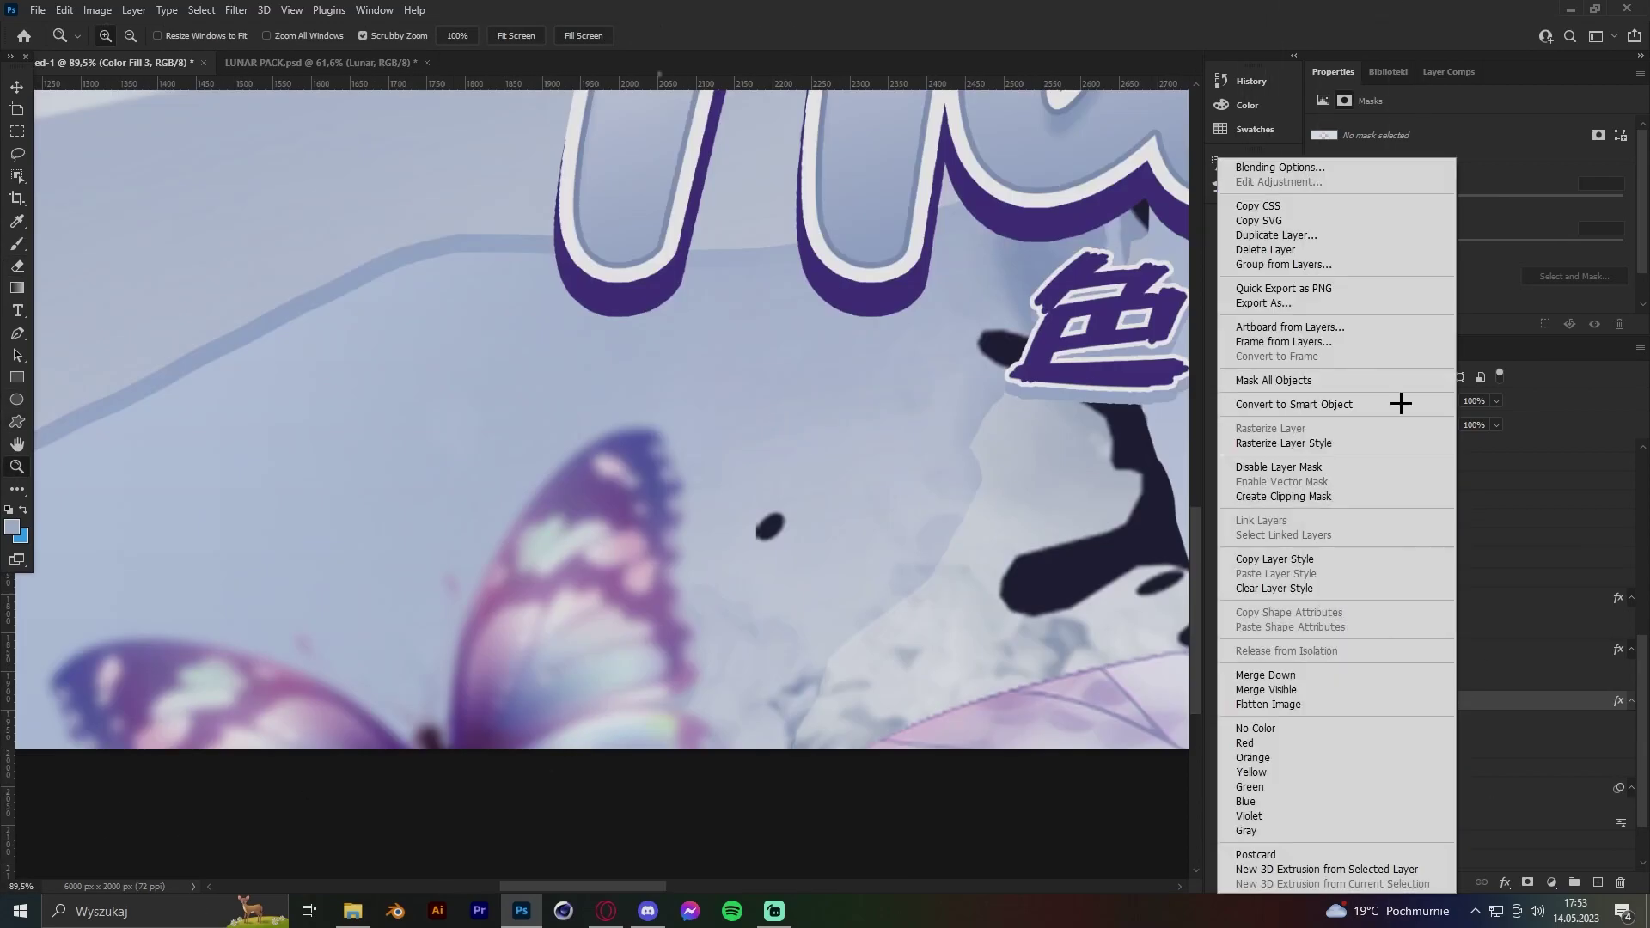
click(1399, 398)
drag(602, 308, 514, 308)
key(ctrl+0)
key(ctrl+z)
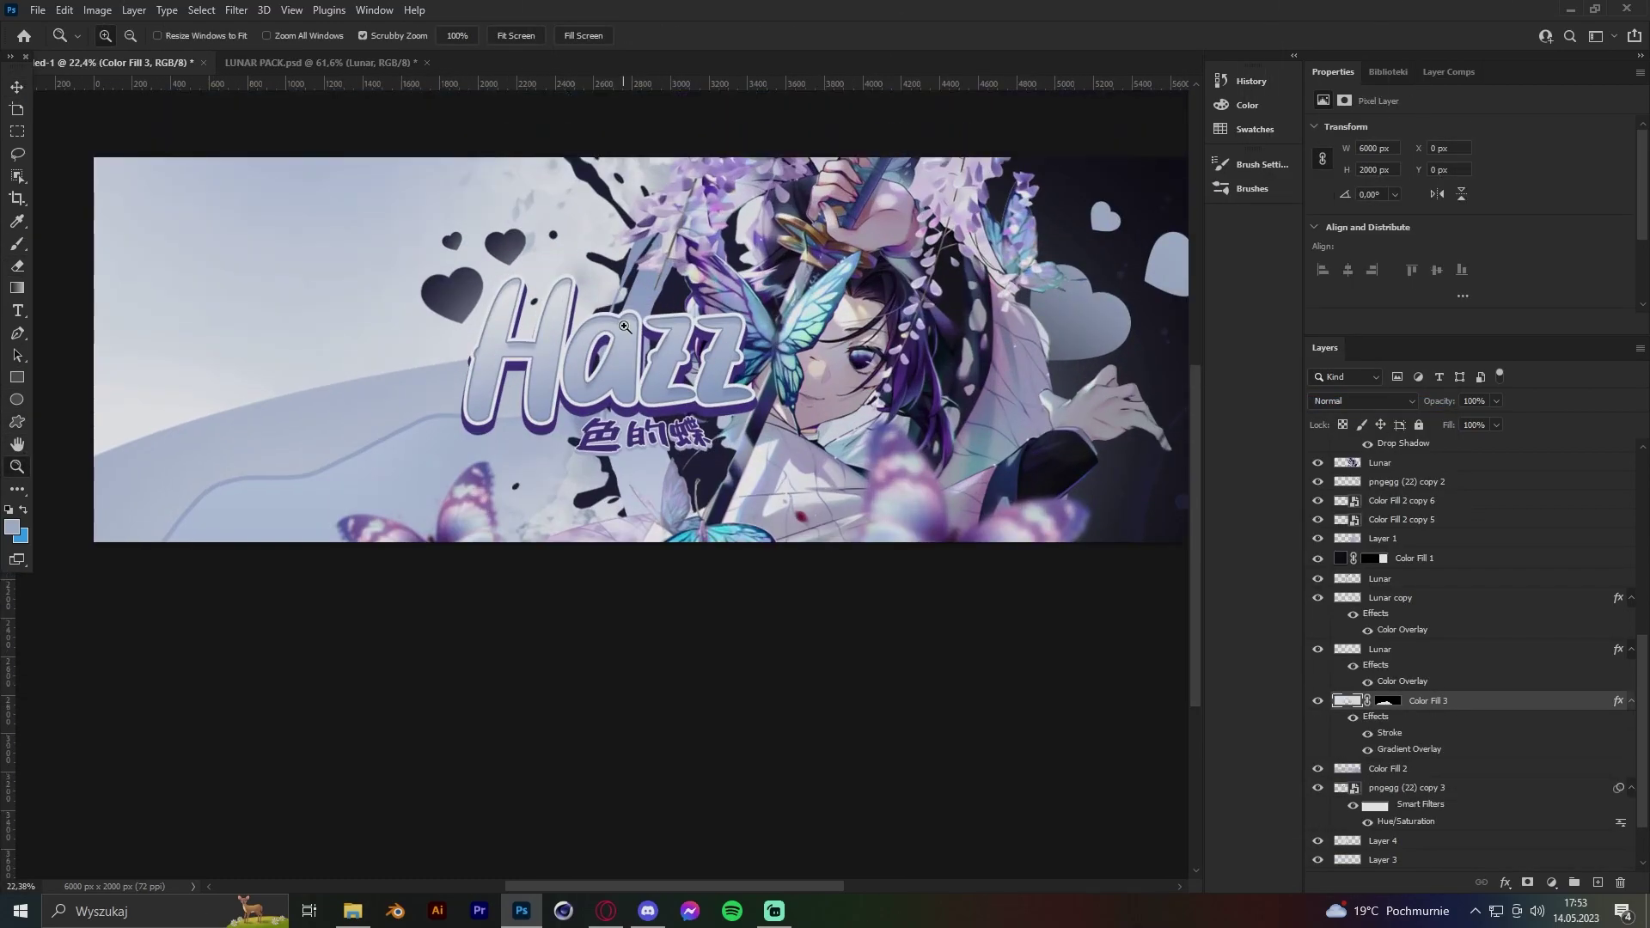
key(v)
drag(537, 434, 646, 434)
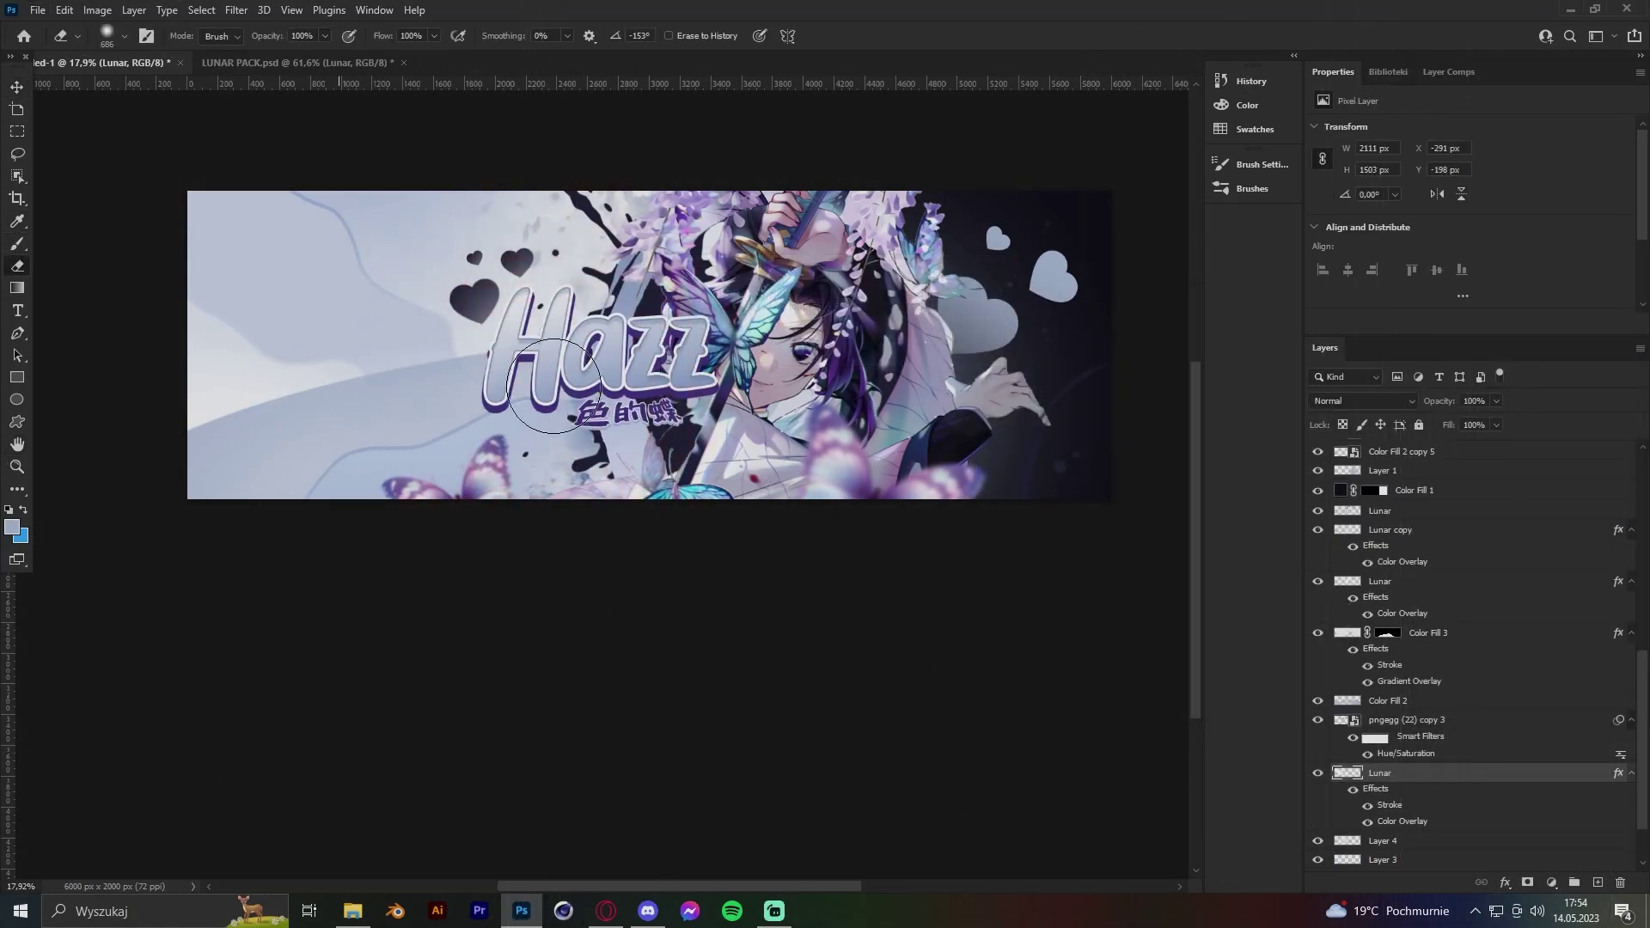
Convert the Lunar layer to a smart object.
right_click(1379, 773)
click(1461, 275)
key(v)
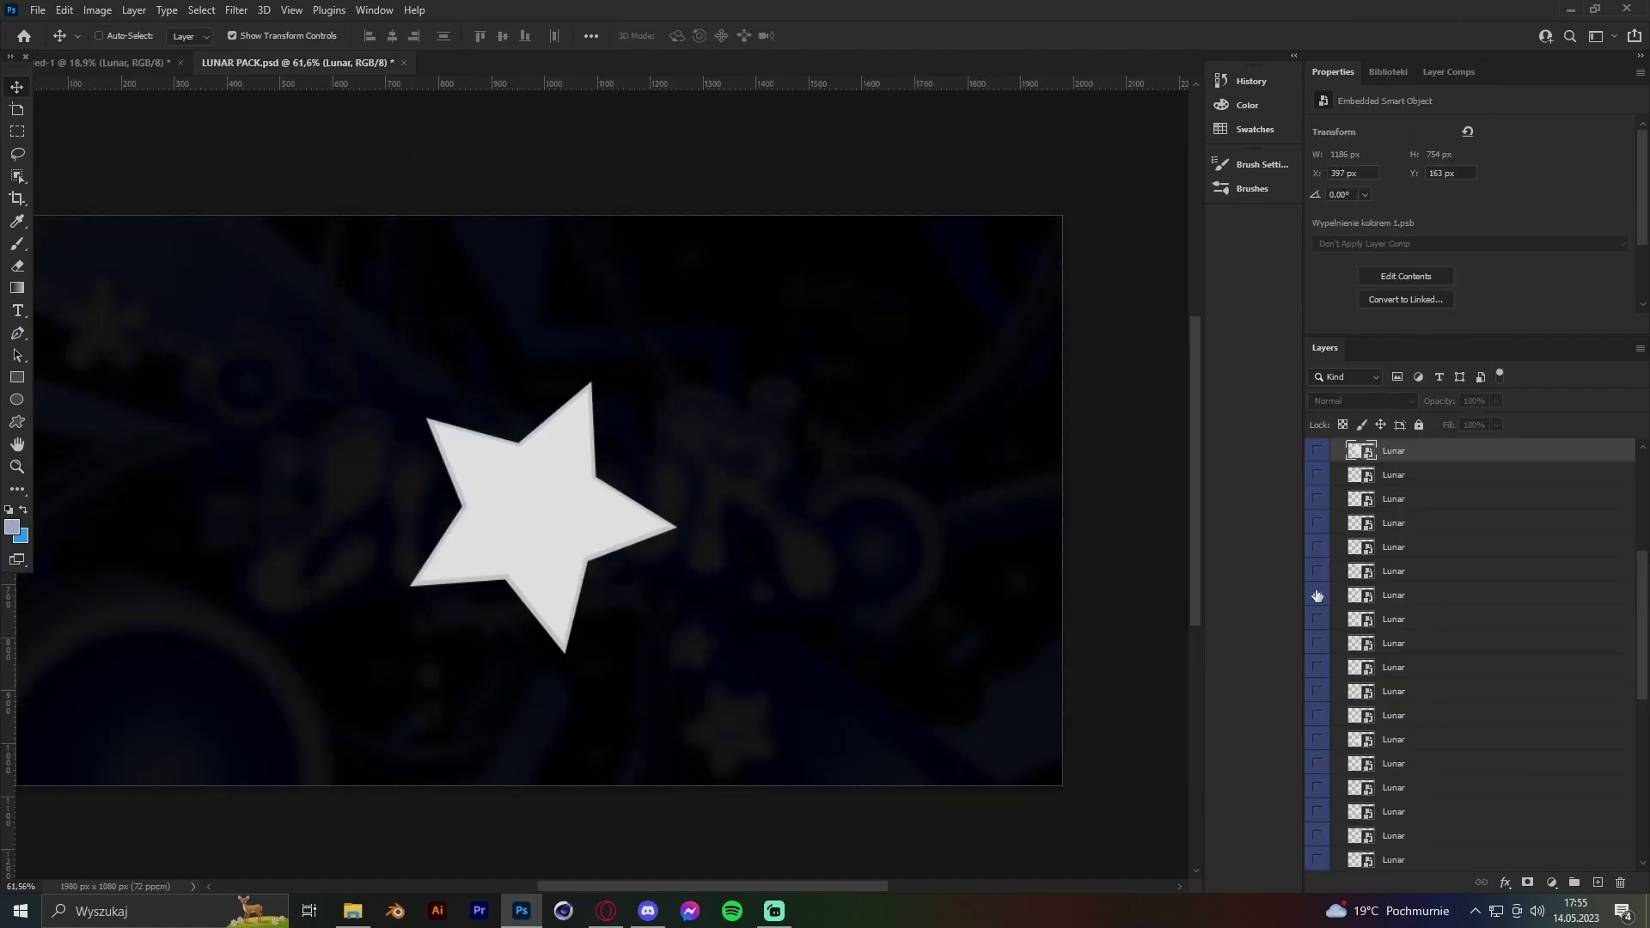
Bring the star from LUNAR PACK into the banner, stroke it, and place a copy lower left.
drag(1317, 595, 759, 185)
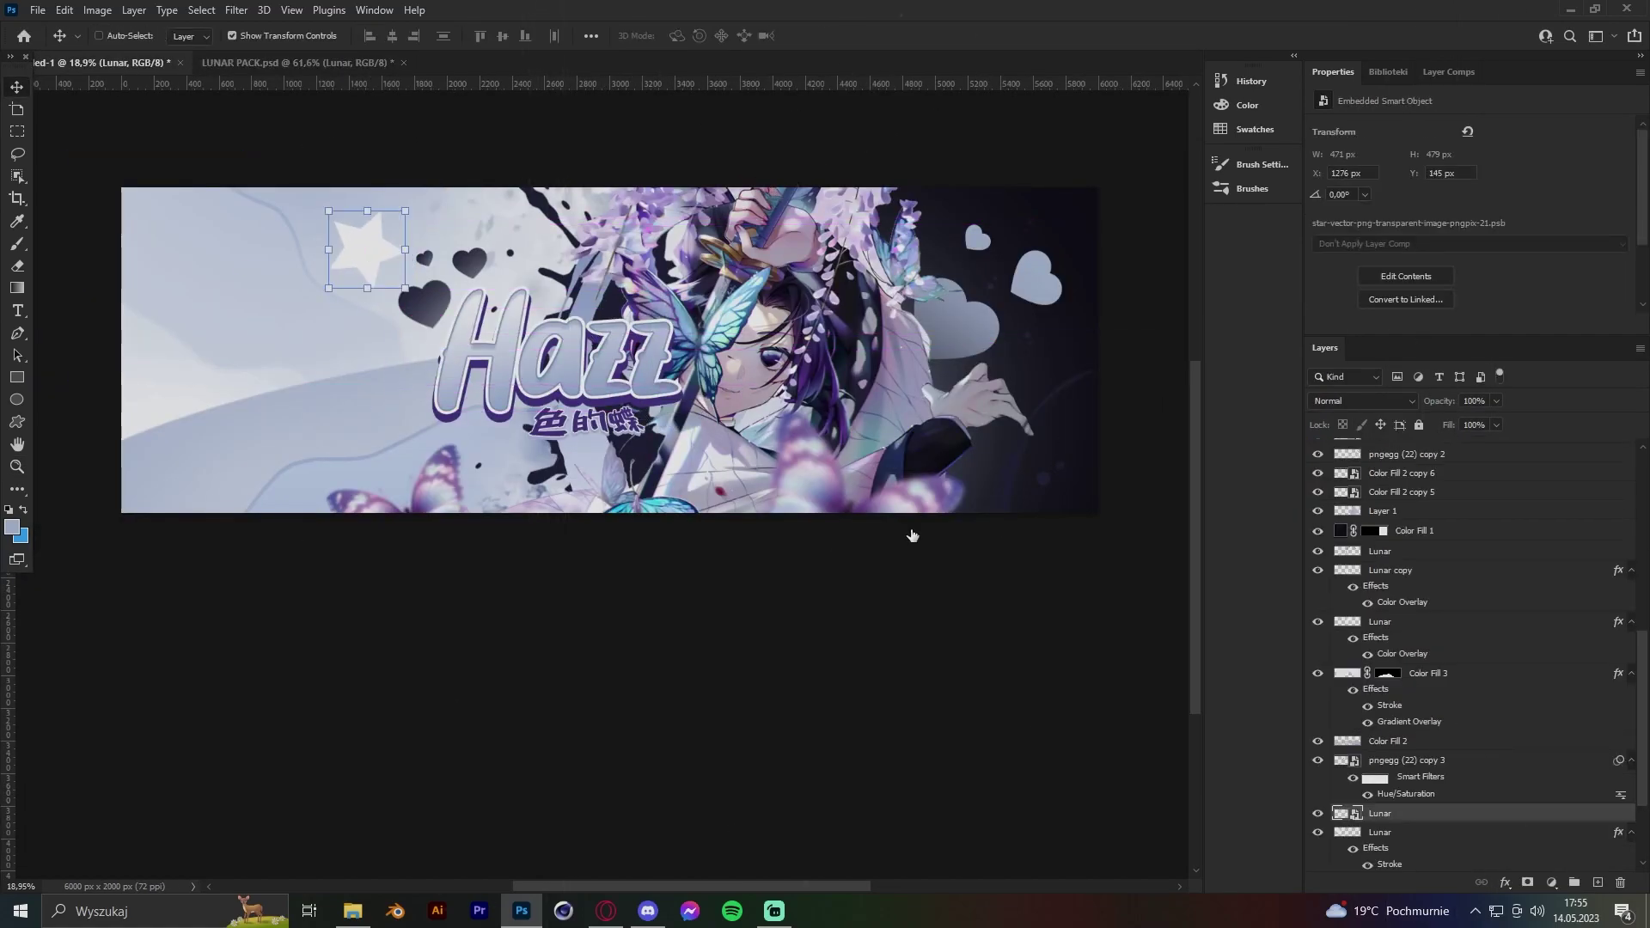
click(1042, 454)
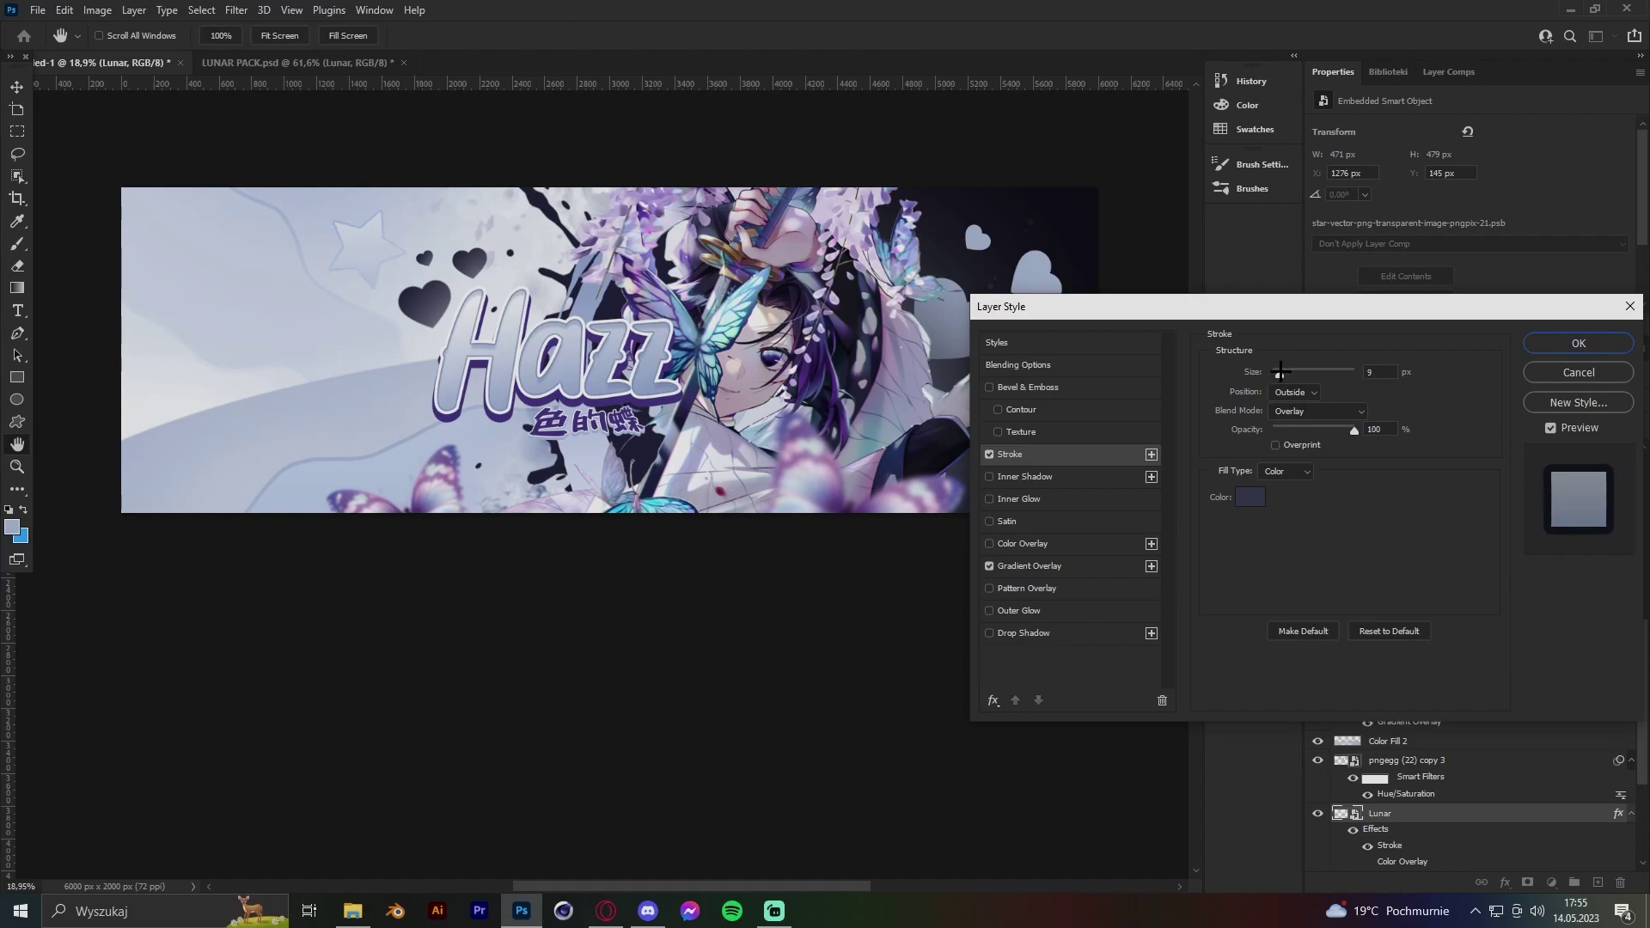
click(1579, 343)
key(v)
drag(606, 459, 613, 501)
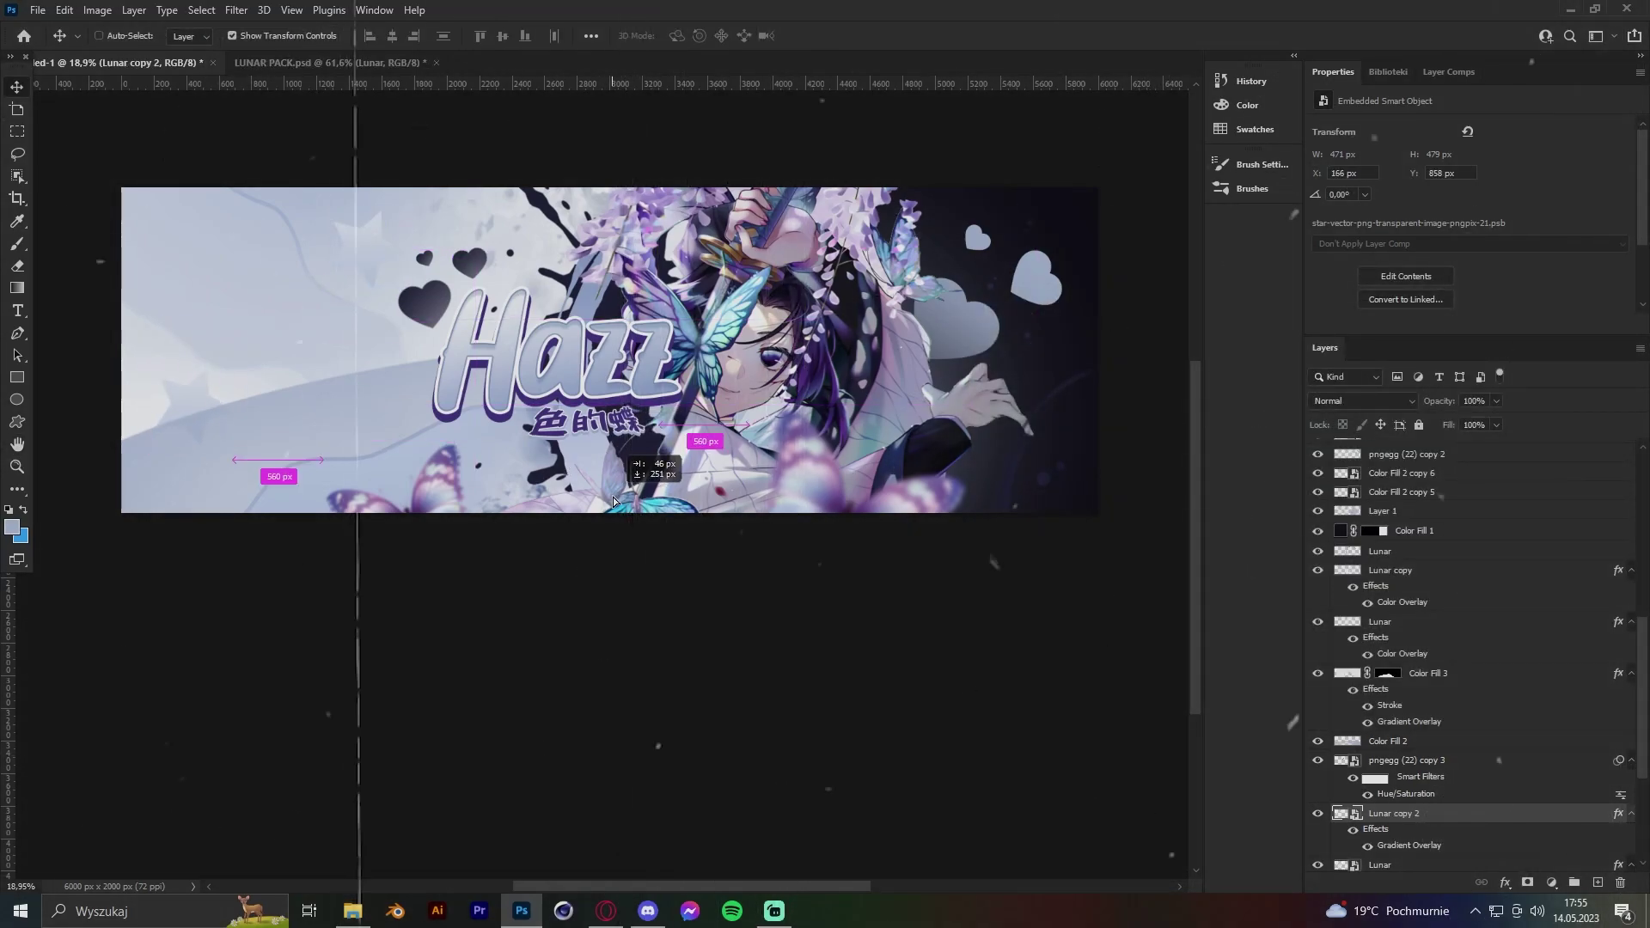
Rasterize the lower star copy and erase part of it.
right_click(1410, 813)
click(1481, 526)
key(e)
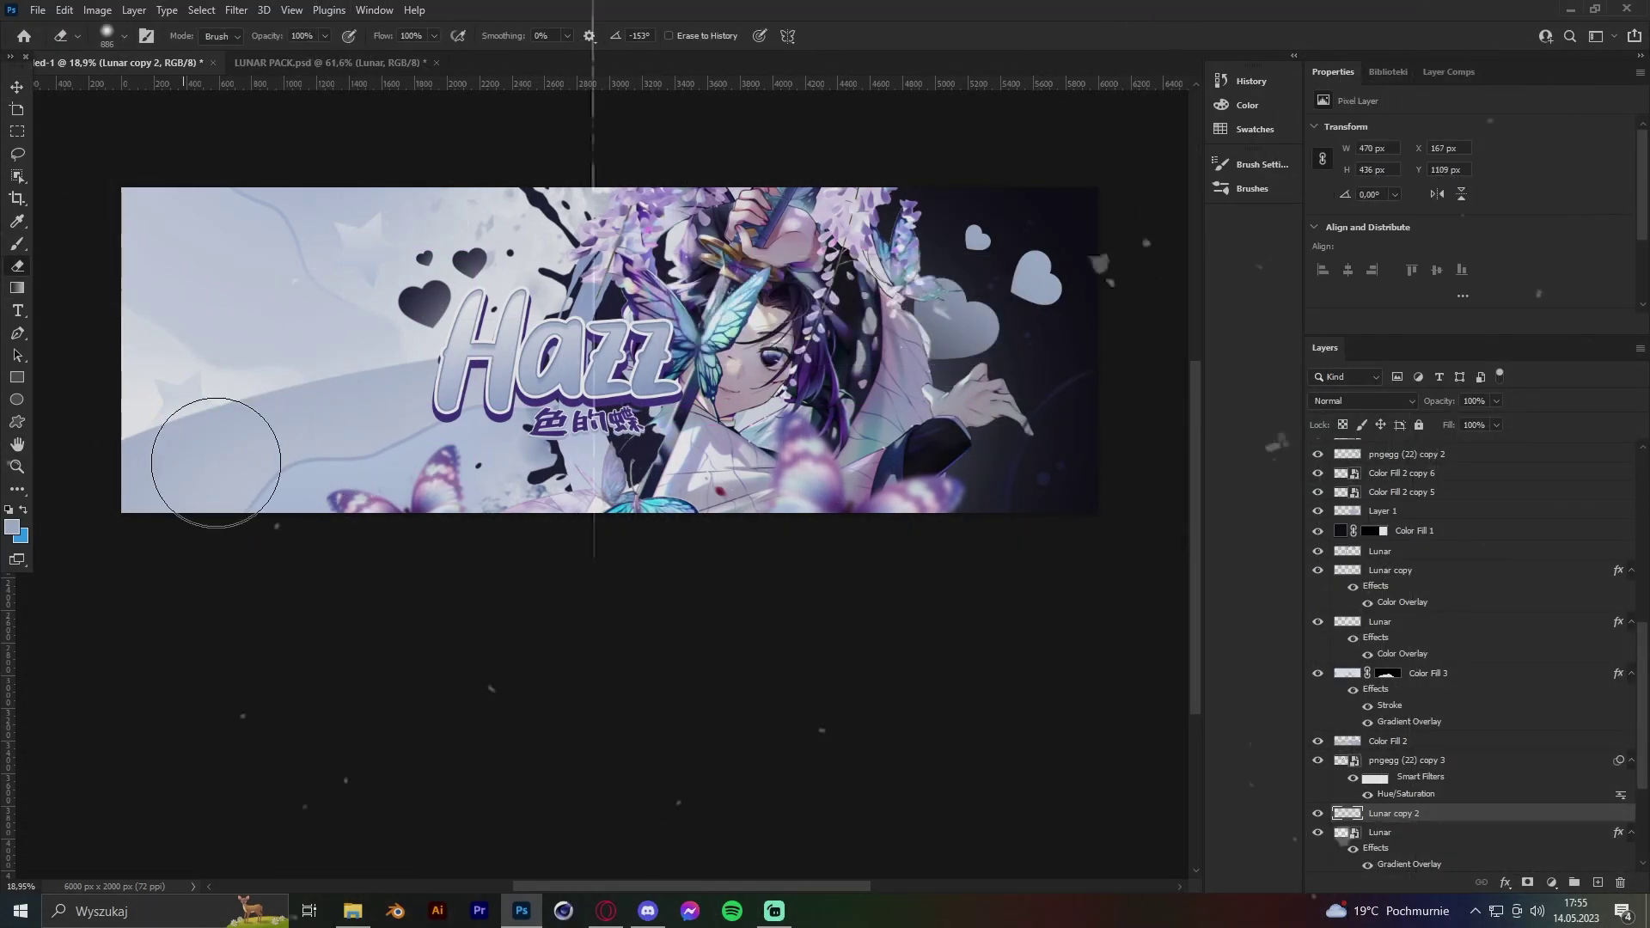
click(1407, 759)
key(Return)
key(z)
click(430, 344)
Set the star's blend mode to Lighter Color.
click(1362, 400)
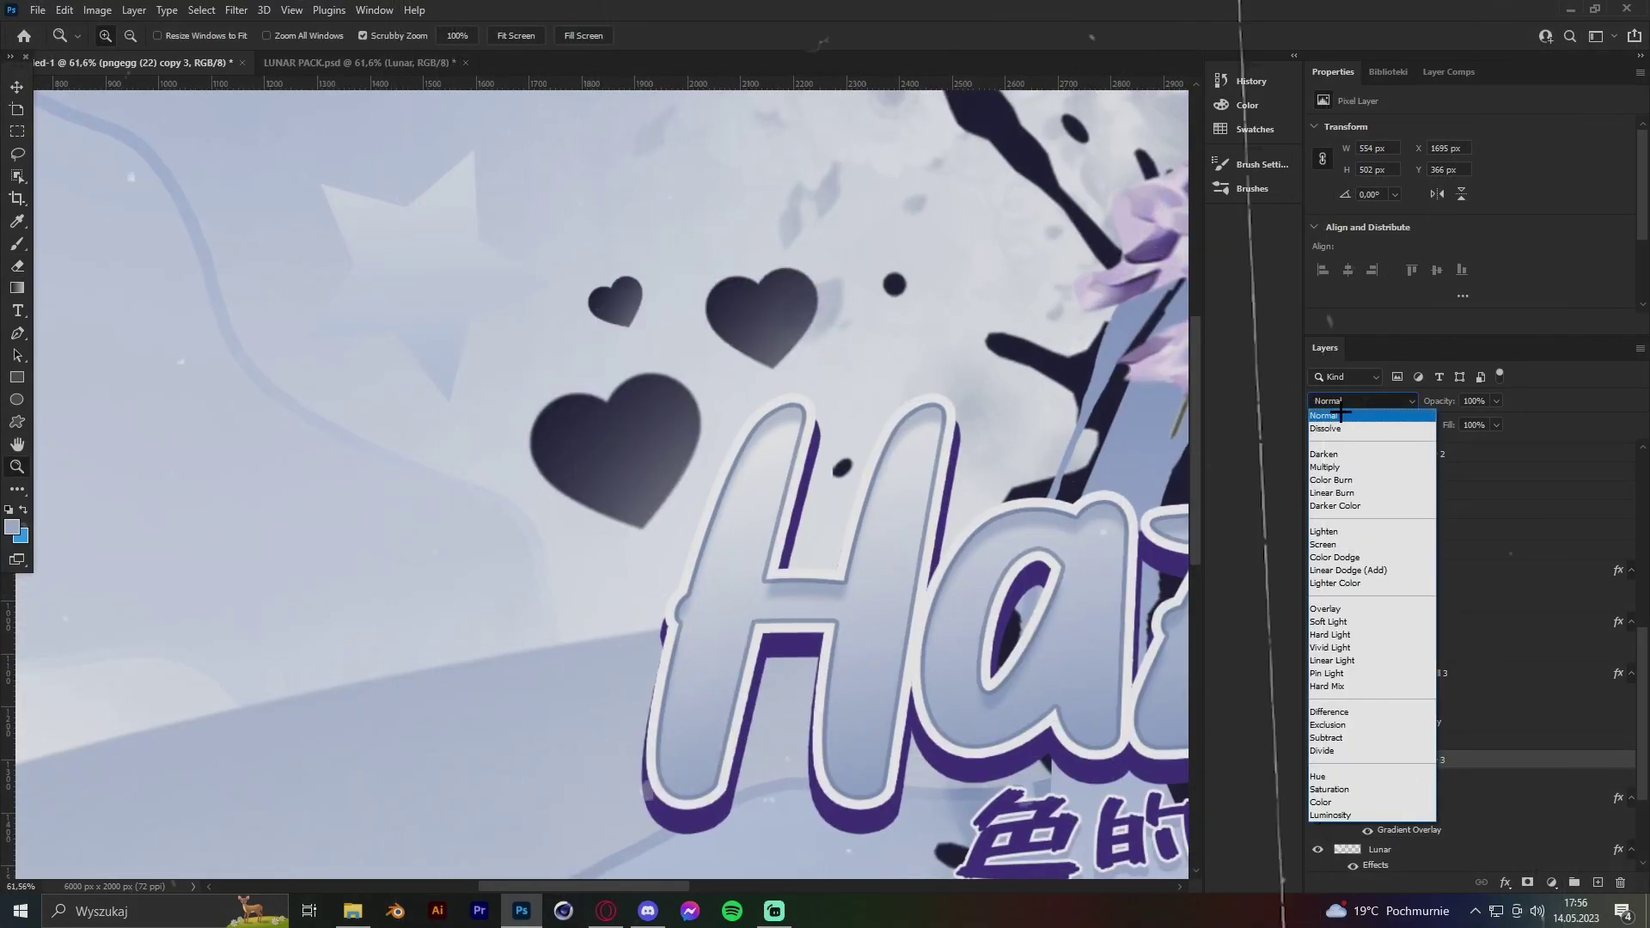
key(Escape)
key(ctrl+0)
key(v)
ctrl+click(417, 298)
click(1362, 400)
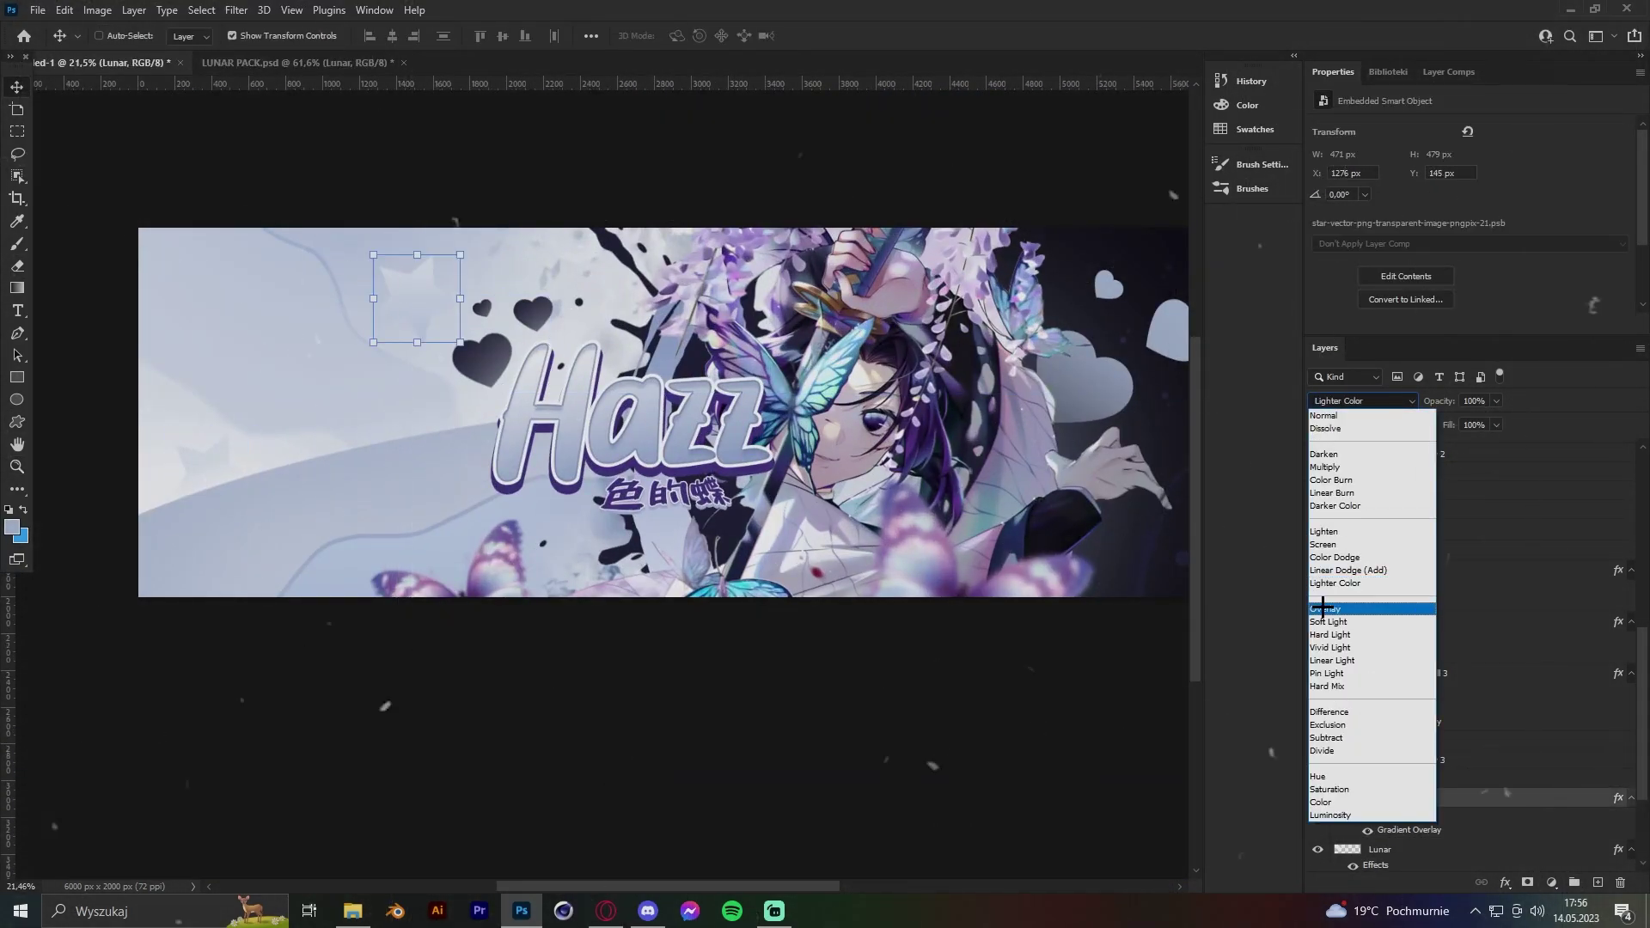
Return to the LUNAR PACK document, select all its layers and hide the shapes.
right_click(1411, 799)
key(Escape)
click(1363, 401)
key(Escape)
key(z)
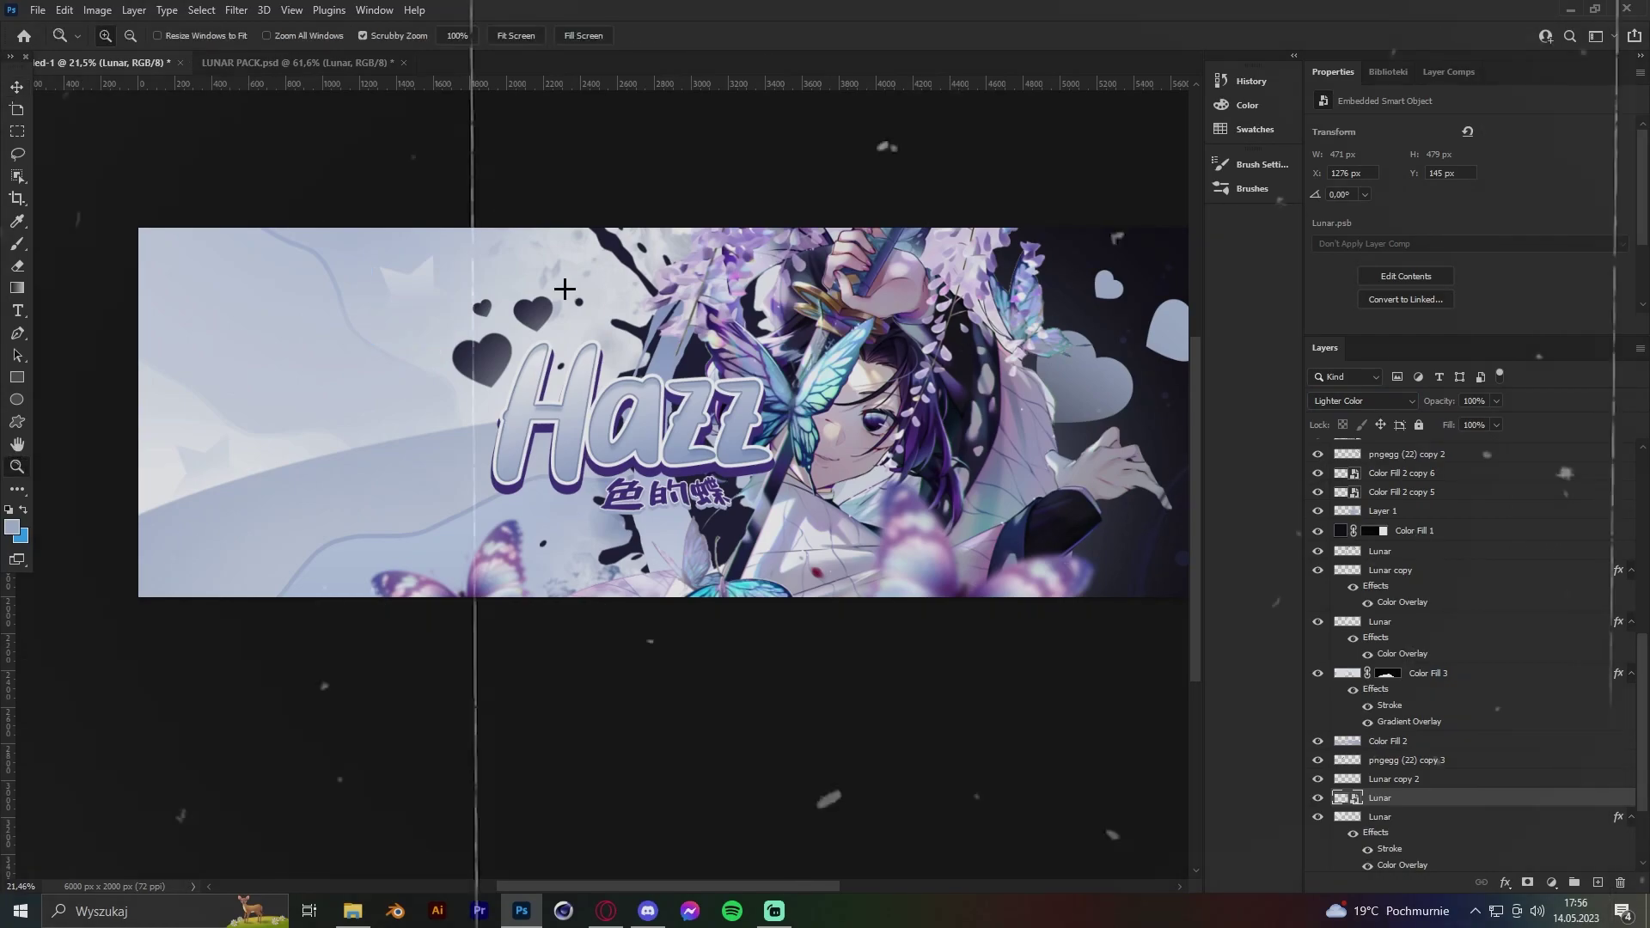
key(v)
key(ctrl+Tab)
click(1318, 574)
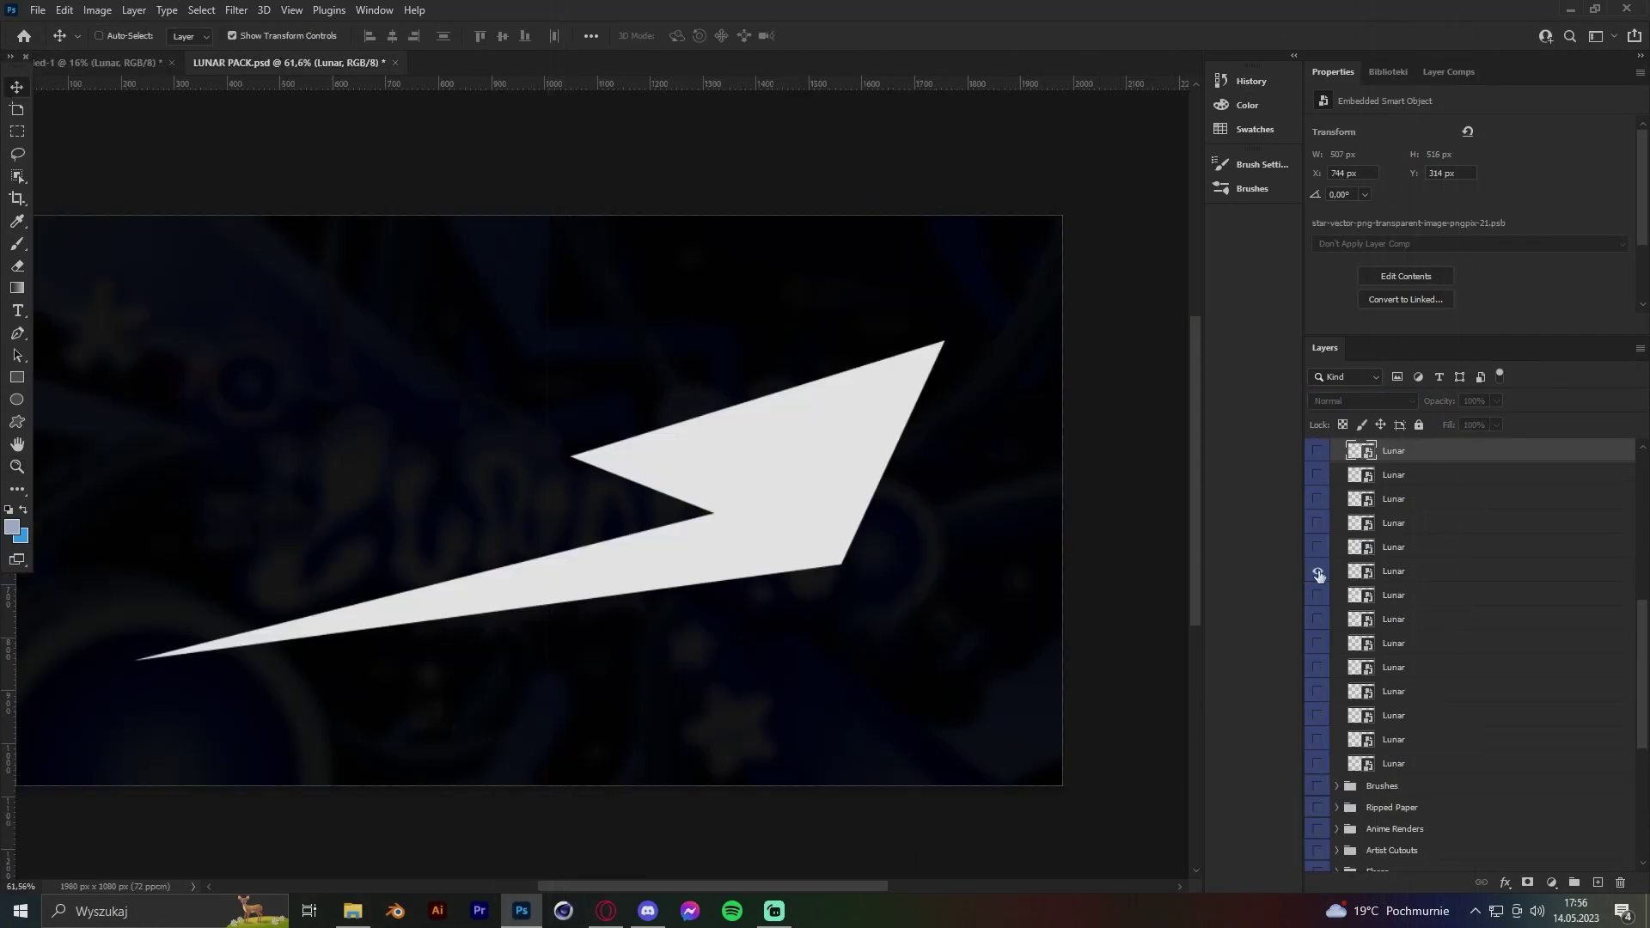
Place a LUNAR PACK shape in the banner near the top beside the Hazz title.
click(1318, 735)
click(1318, 667)
key(ctrl+Tab)
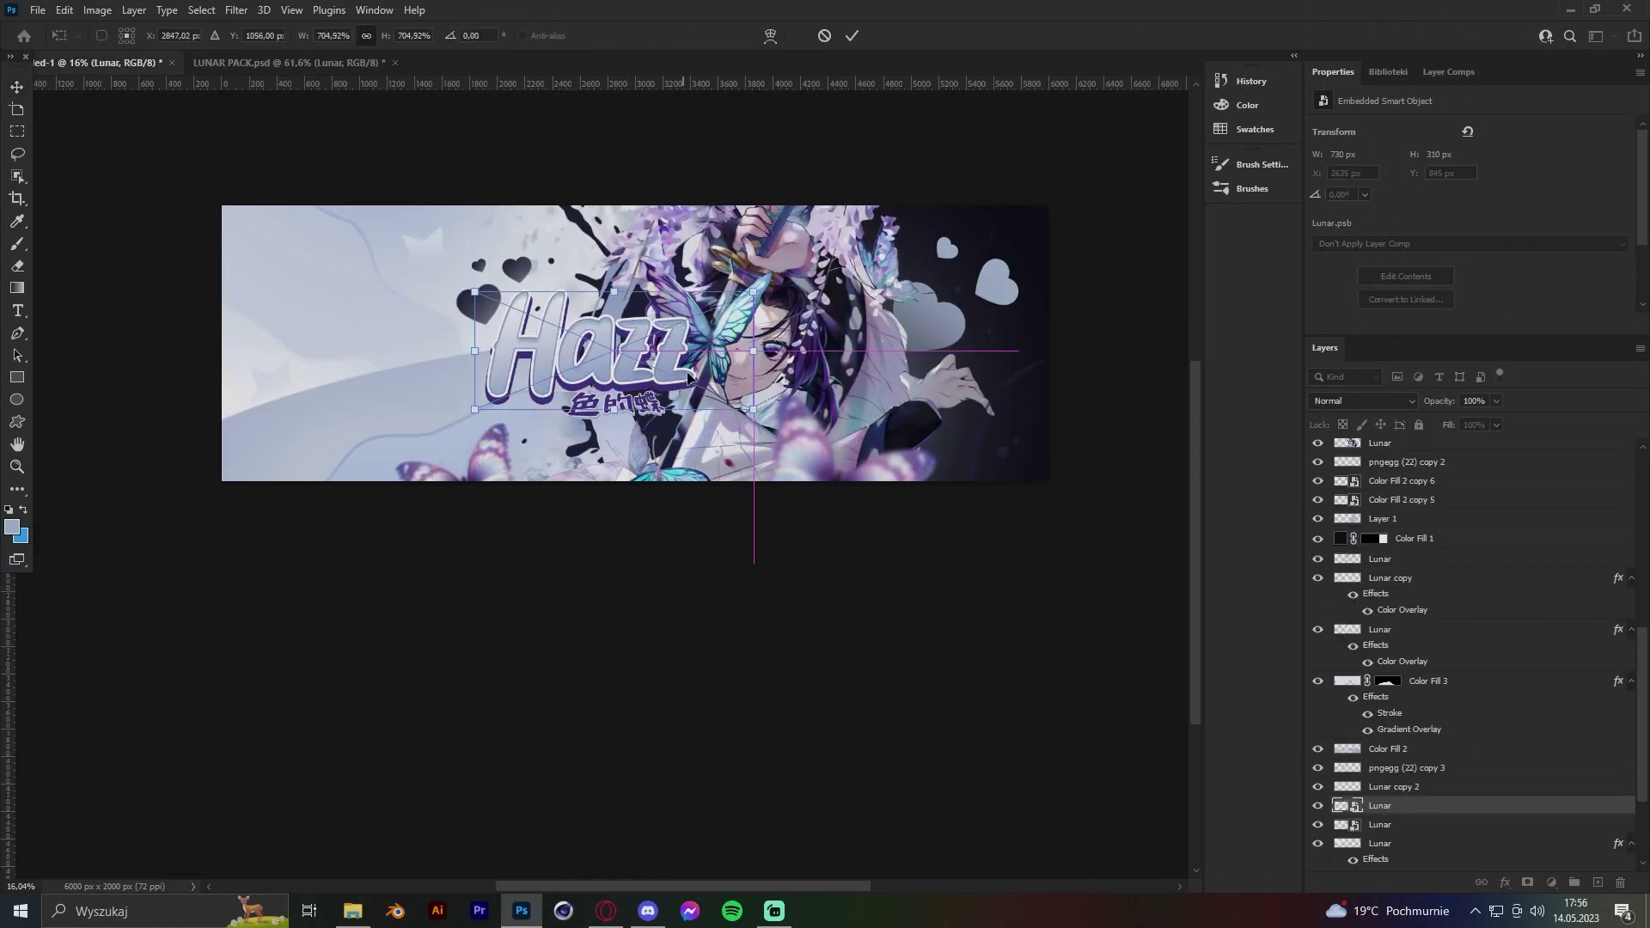
key(Return)
drag(688, 376, 770, 329)
drag(710, 273, 837, 215)
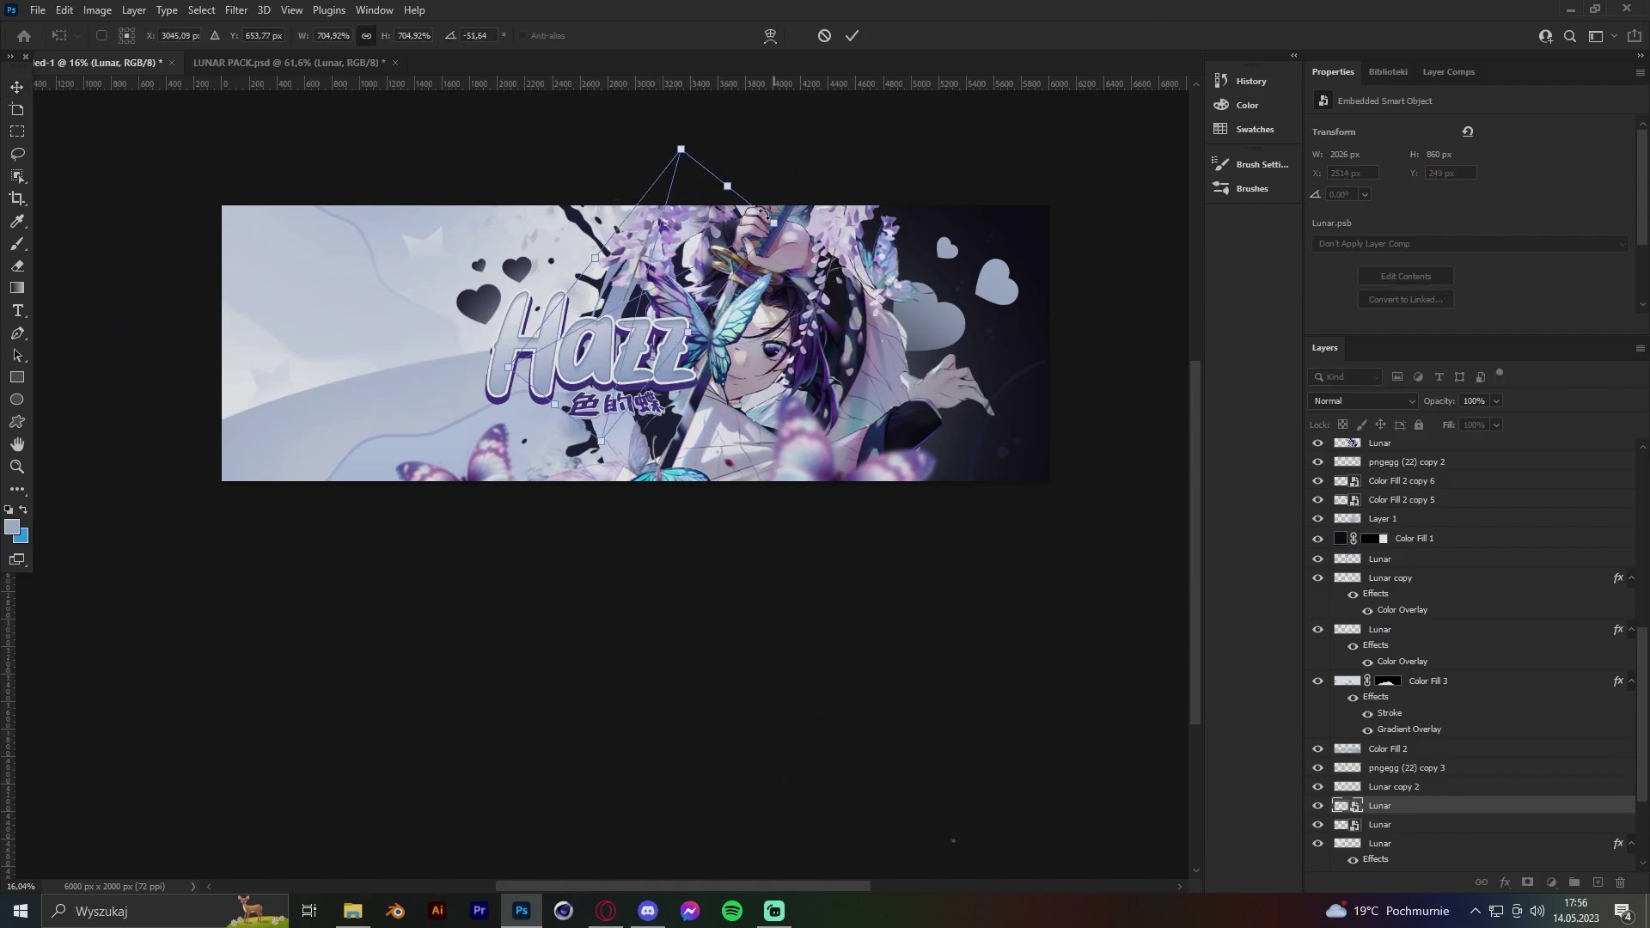
Bring the Lunar H shape into the banner, rotated into the top-left corner.
key(ctrl+Tab)
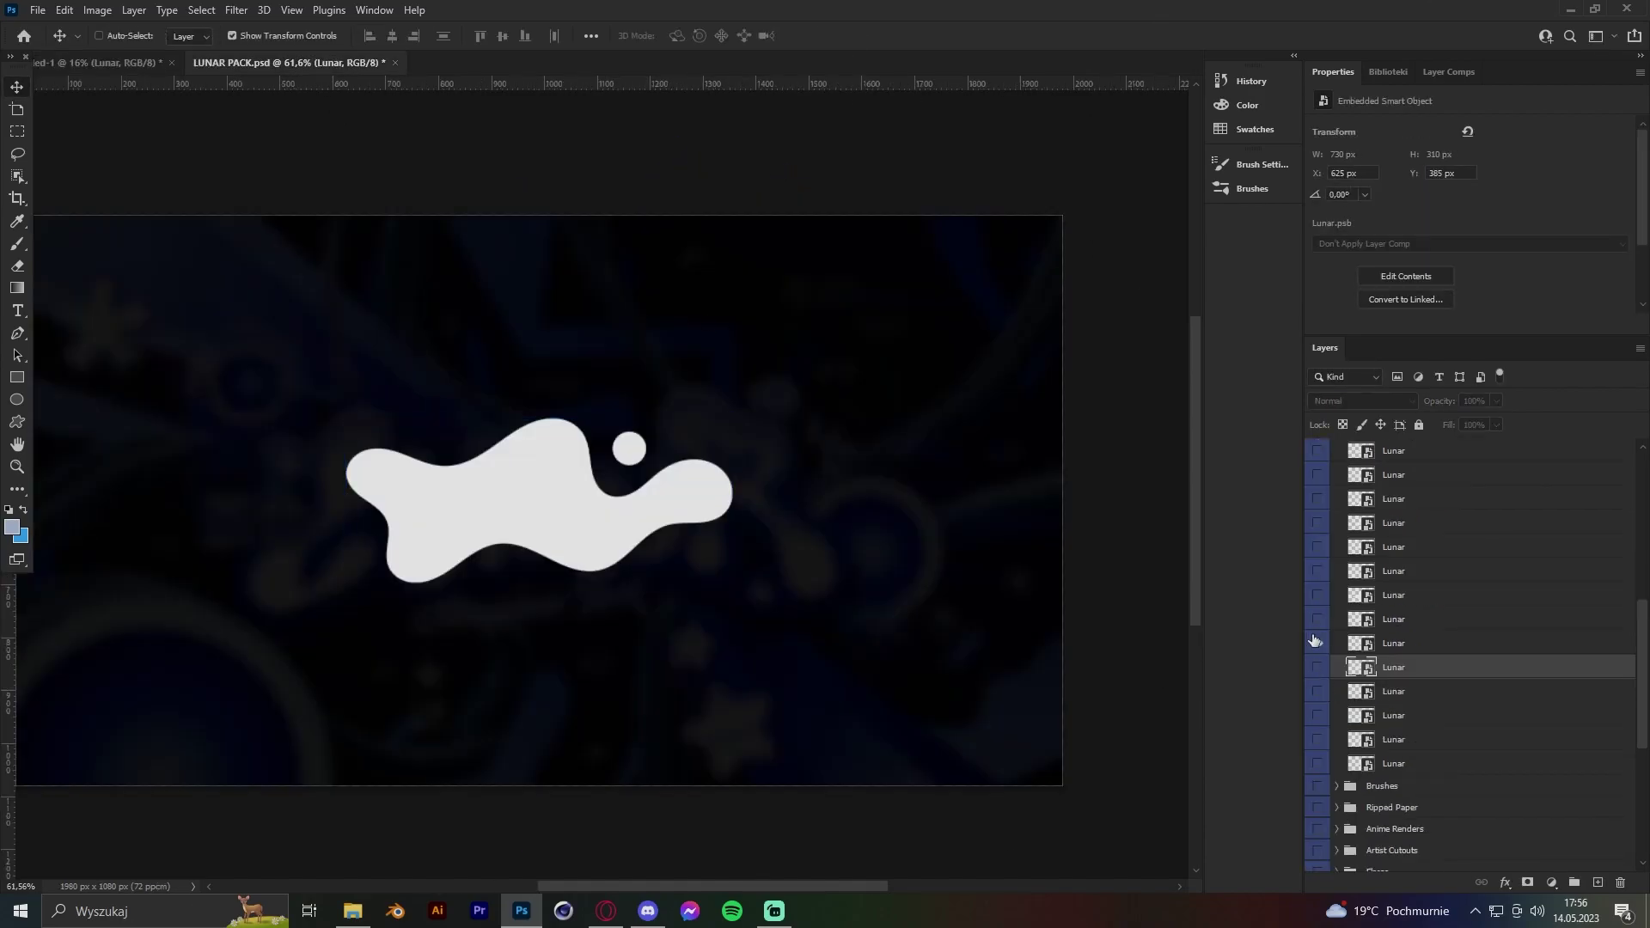
click(1318, 594)
click(1318, 643)
click(1316, 716)
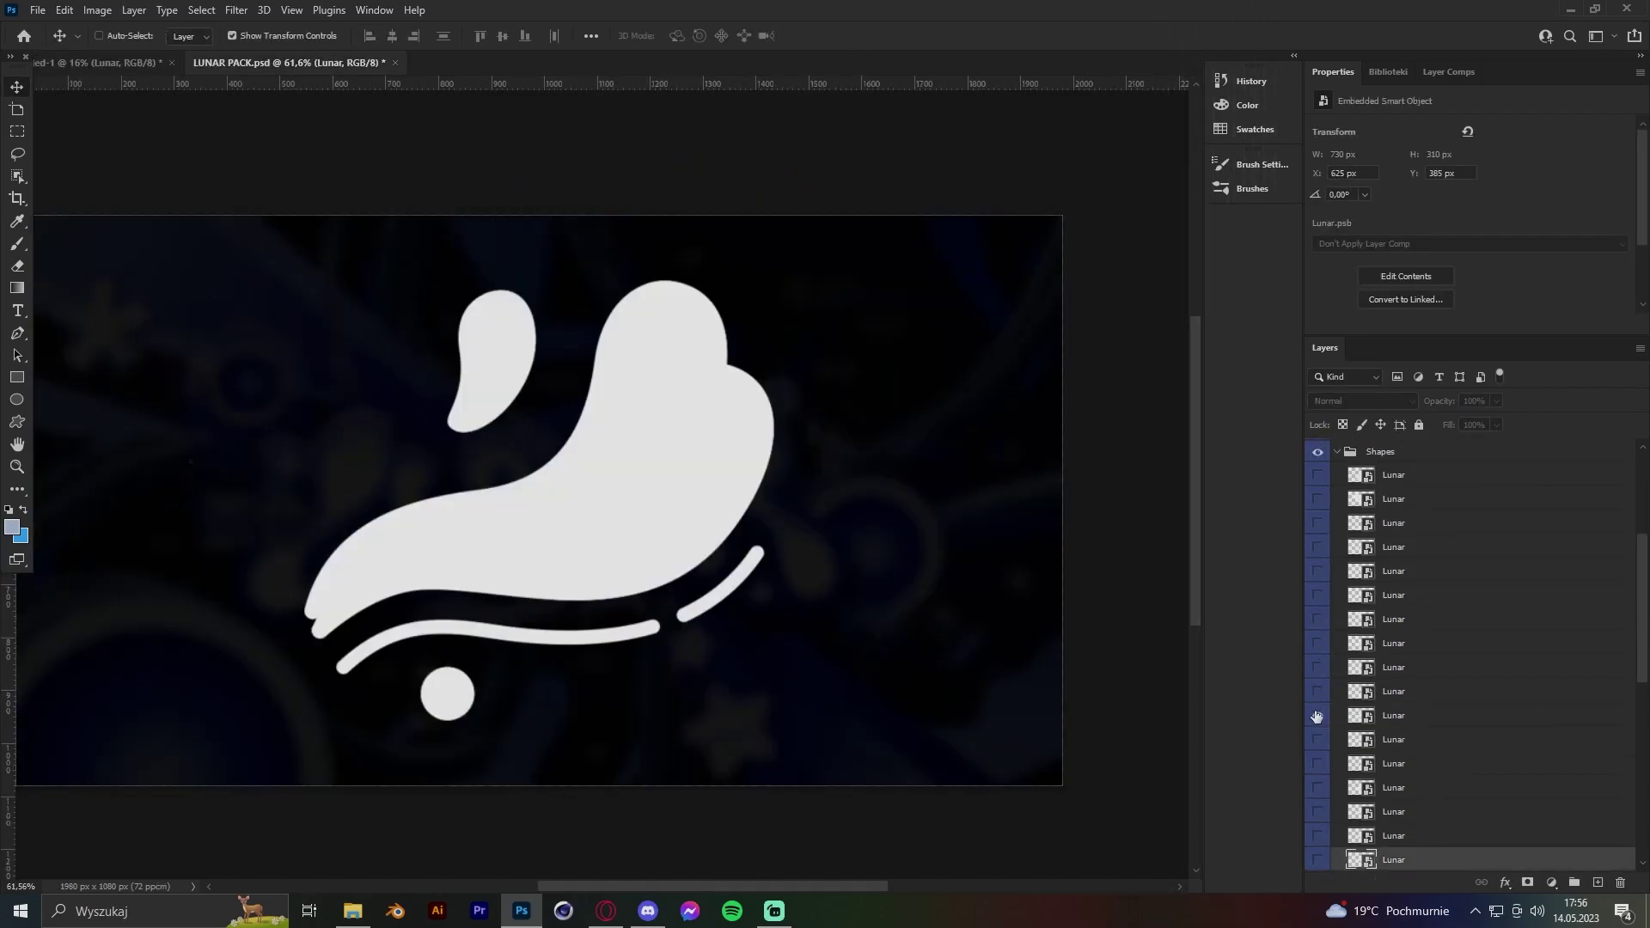
click(1317, 547)
mouse_move(1392, 546)
mouse_down()
mouse_move(567, 433)
mouse_move(553, 460)
mouse_up()
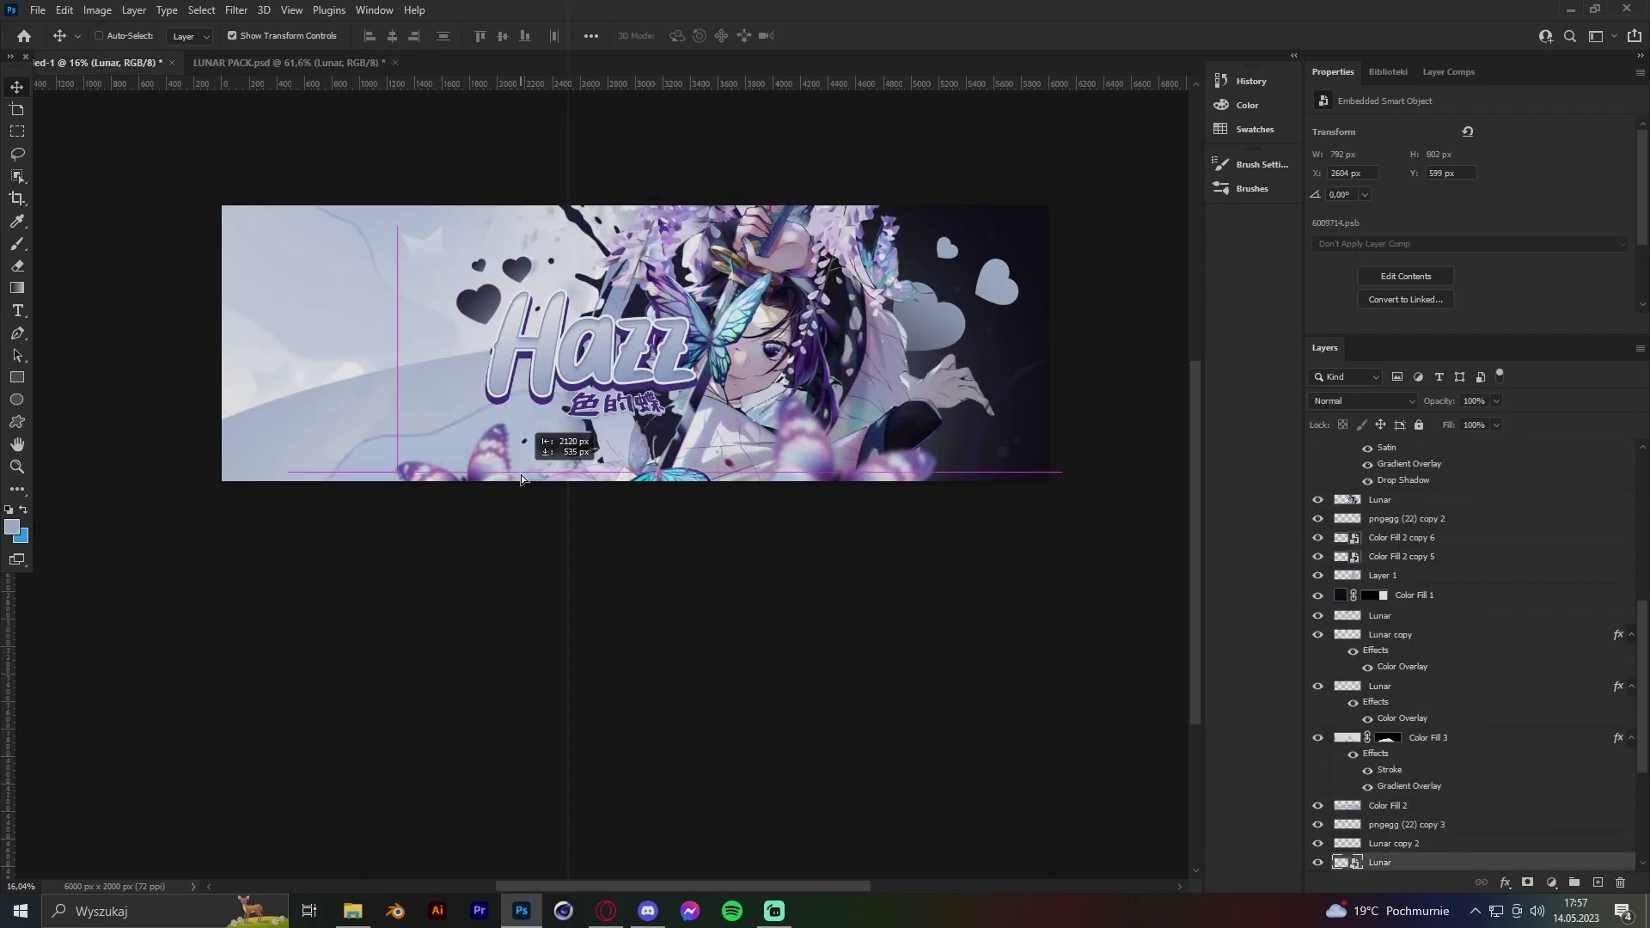
drag(370, 481, 460, 339)
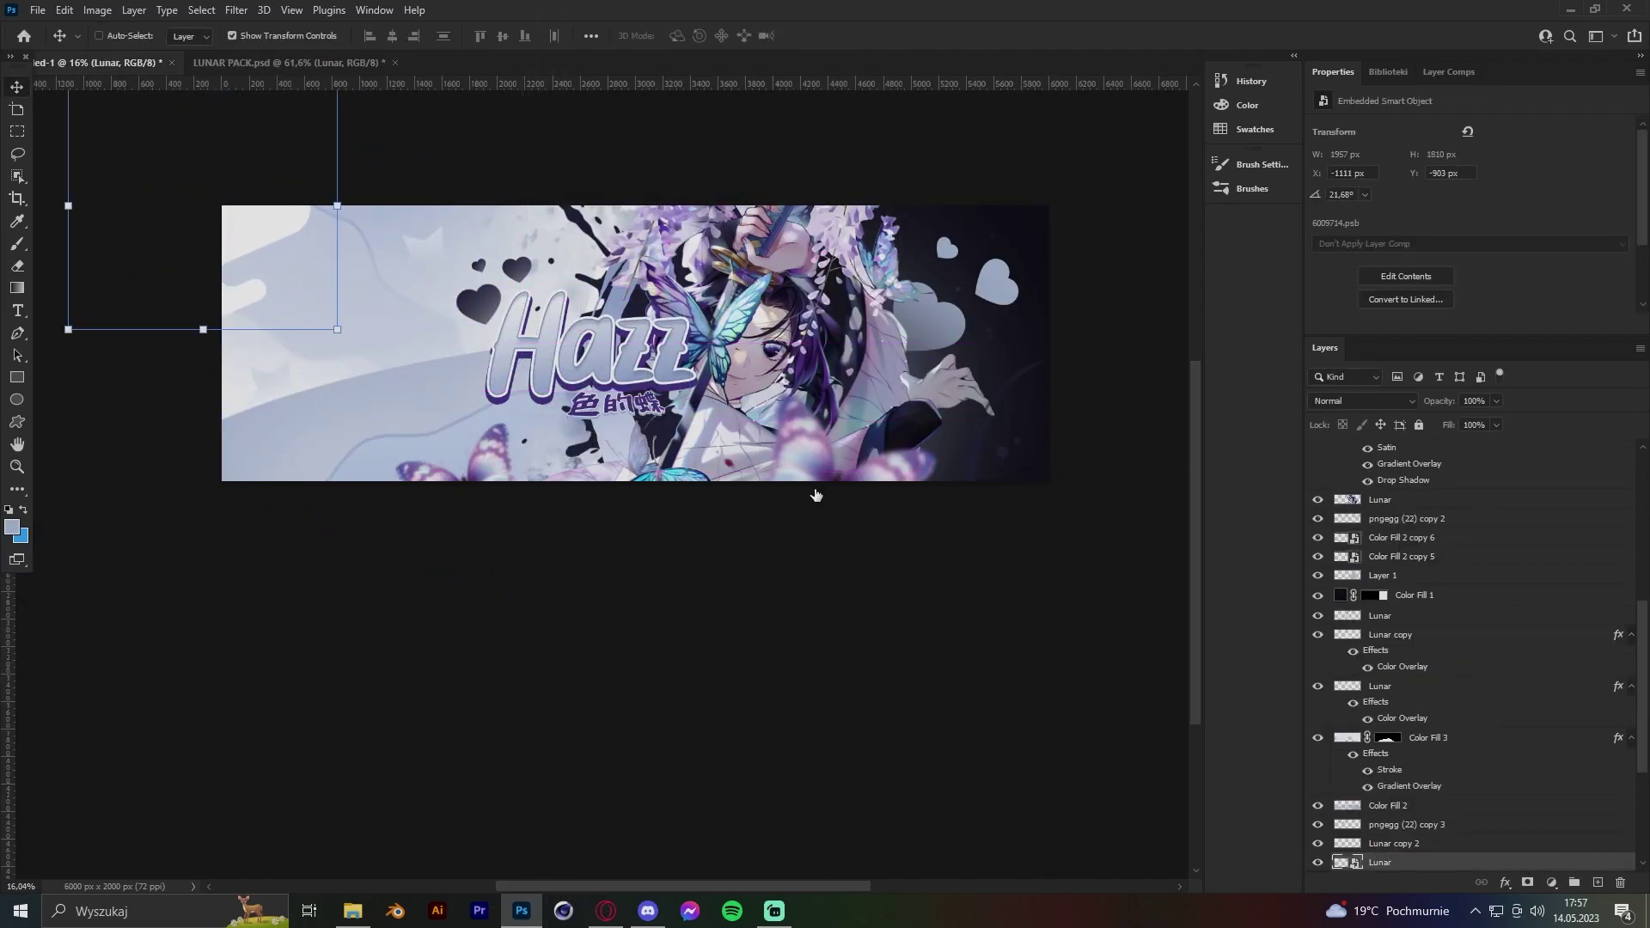
Give the shape a Color Overlay, position it, and add a new empty layer on top.
click(1403, 538)
click(1584, 338)
mouse_move(602, 370)
mouse_down()
mouse_move(634, 389)
mouse_move(634, 203)
mouse_up()
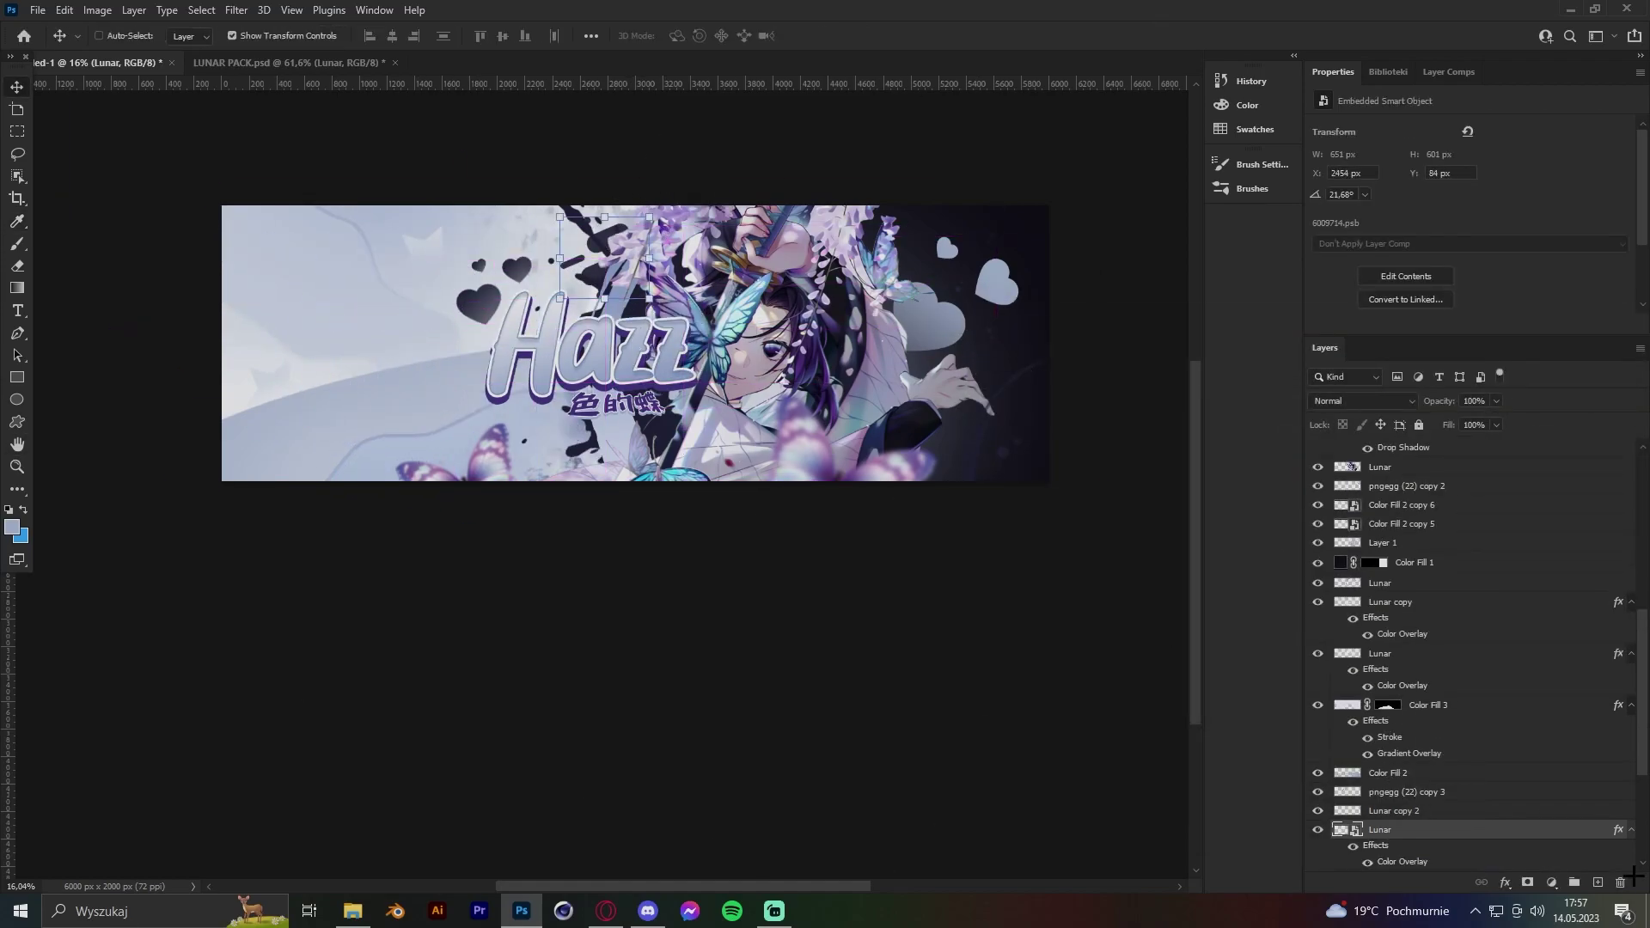
key(z)
drag(745, 484, 1314, 426)
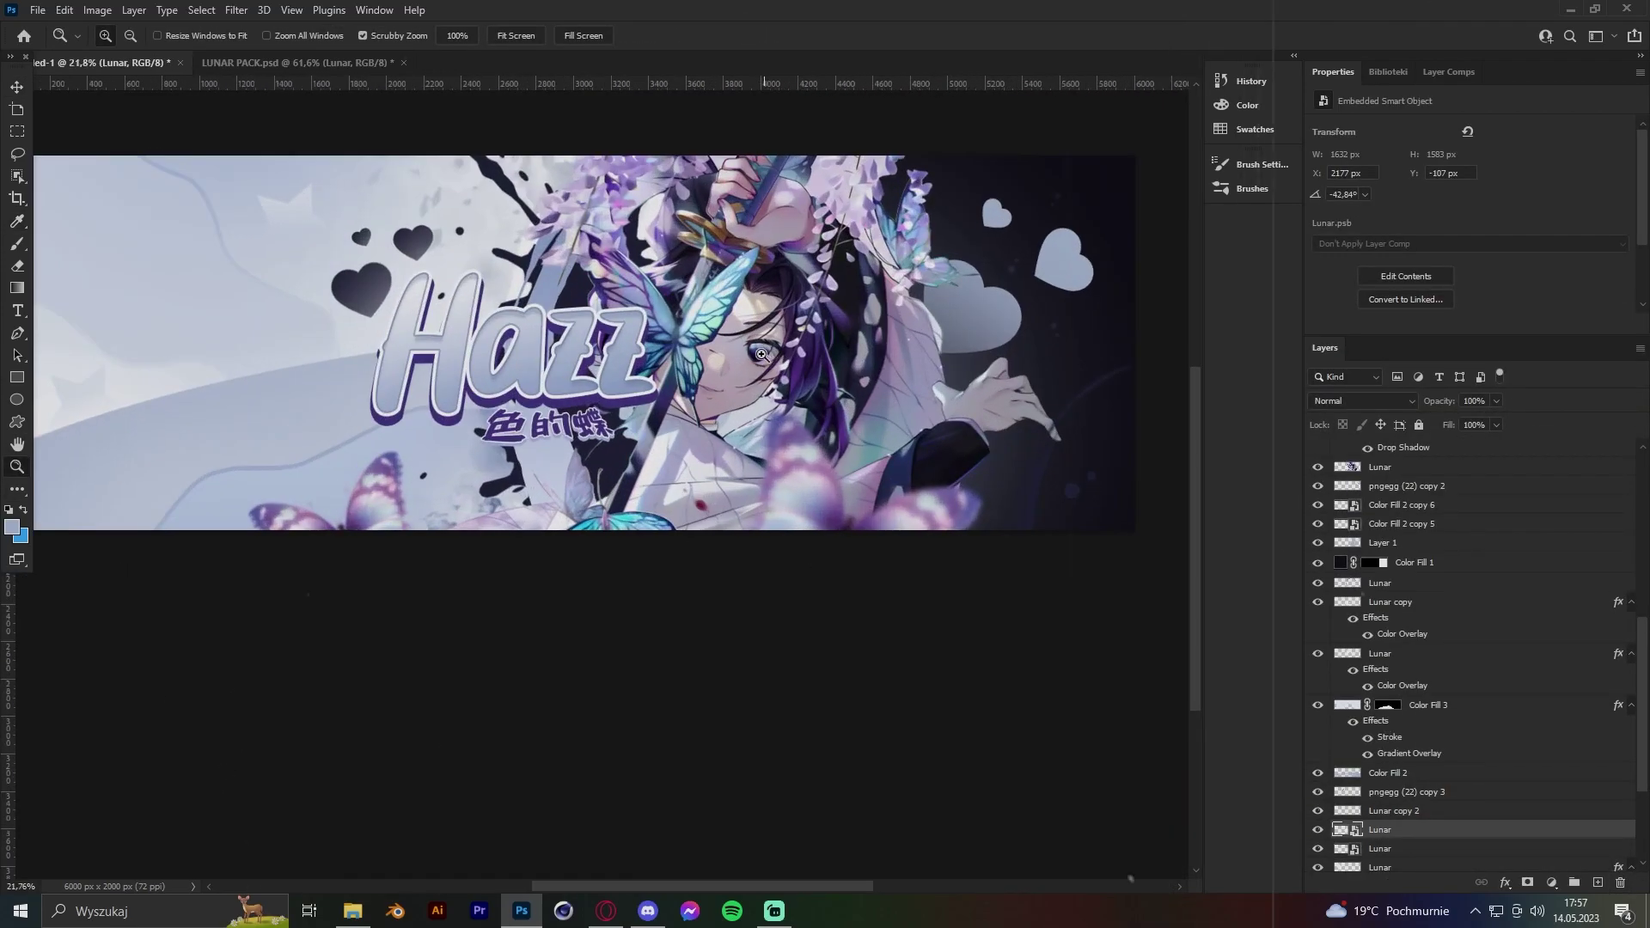
key(ctrl+shift+alt+n)
drag(689, 381, 688, 381)
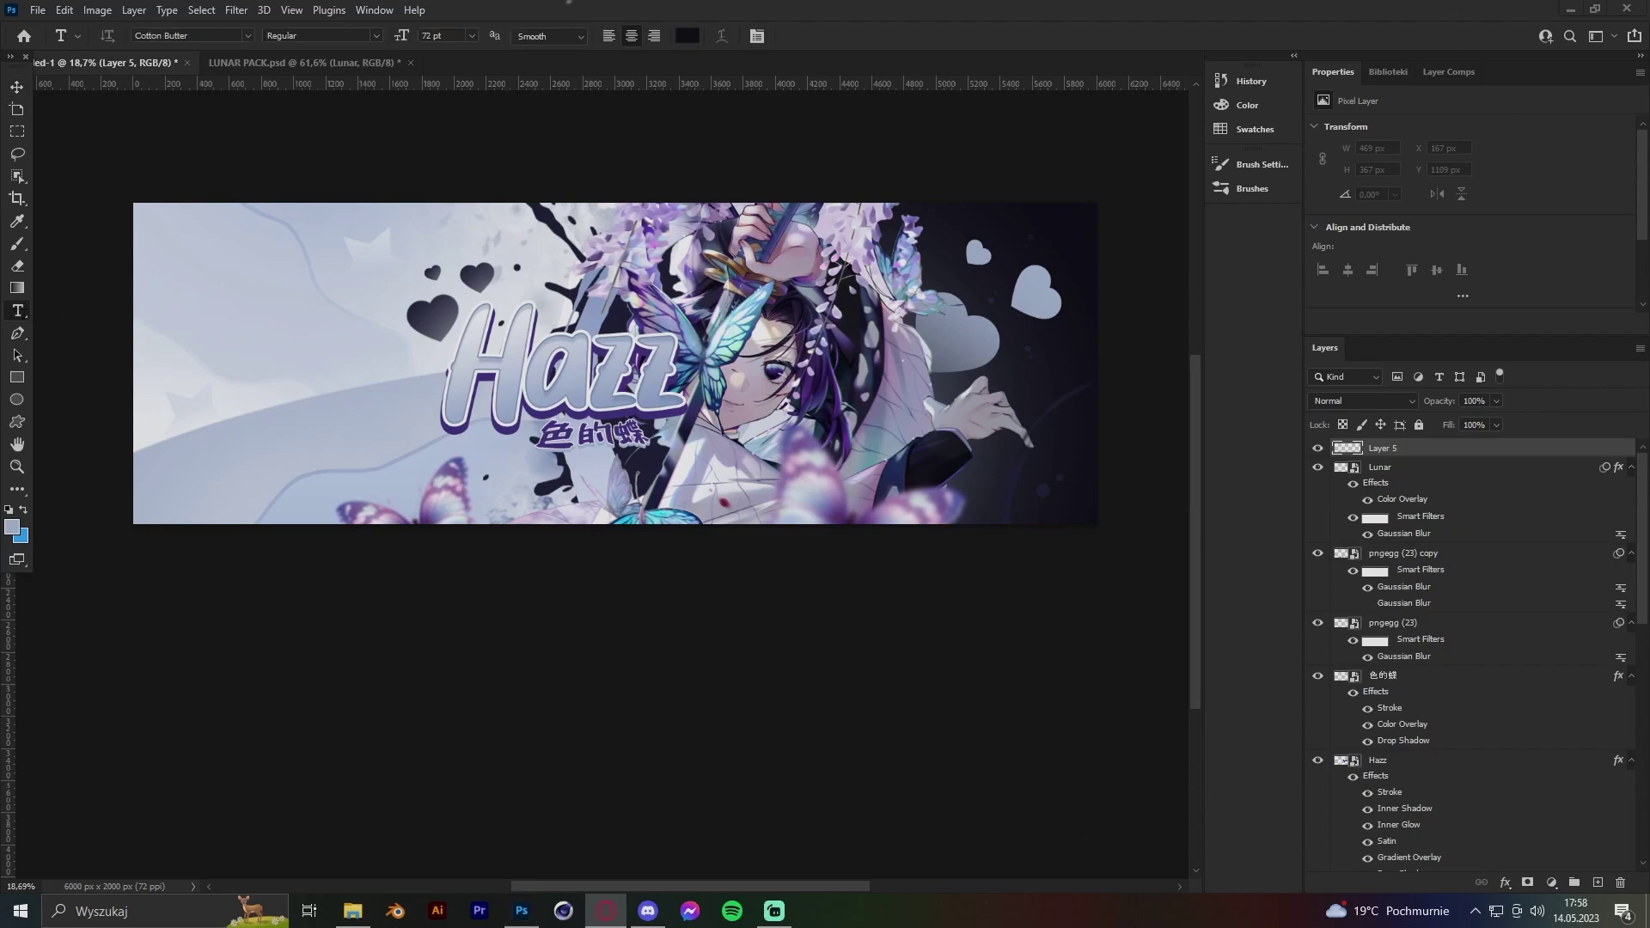
key(v)
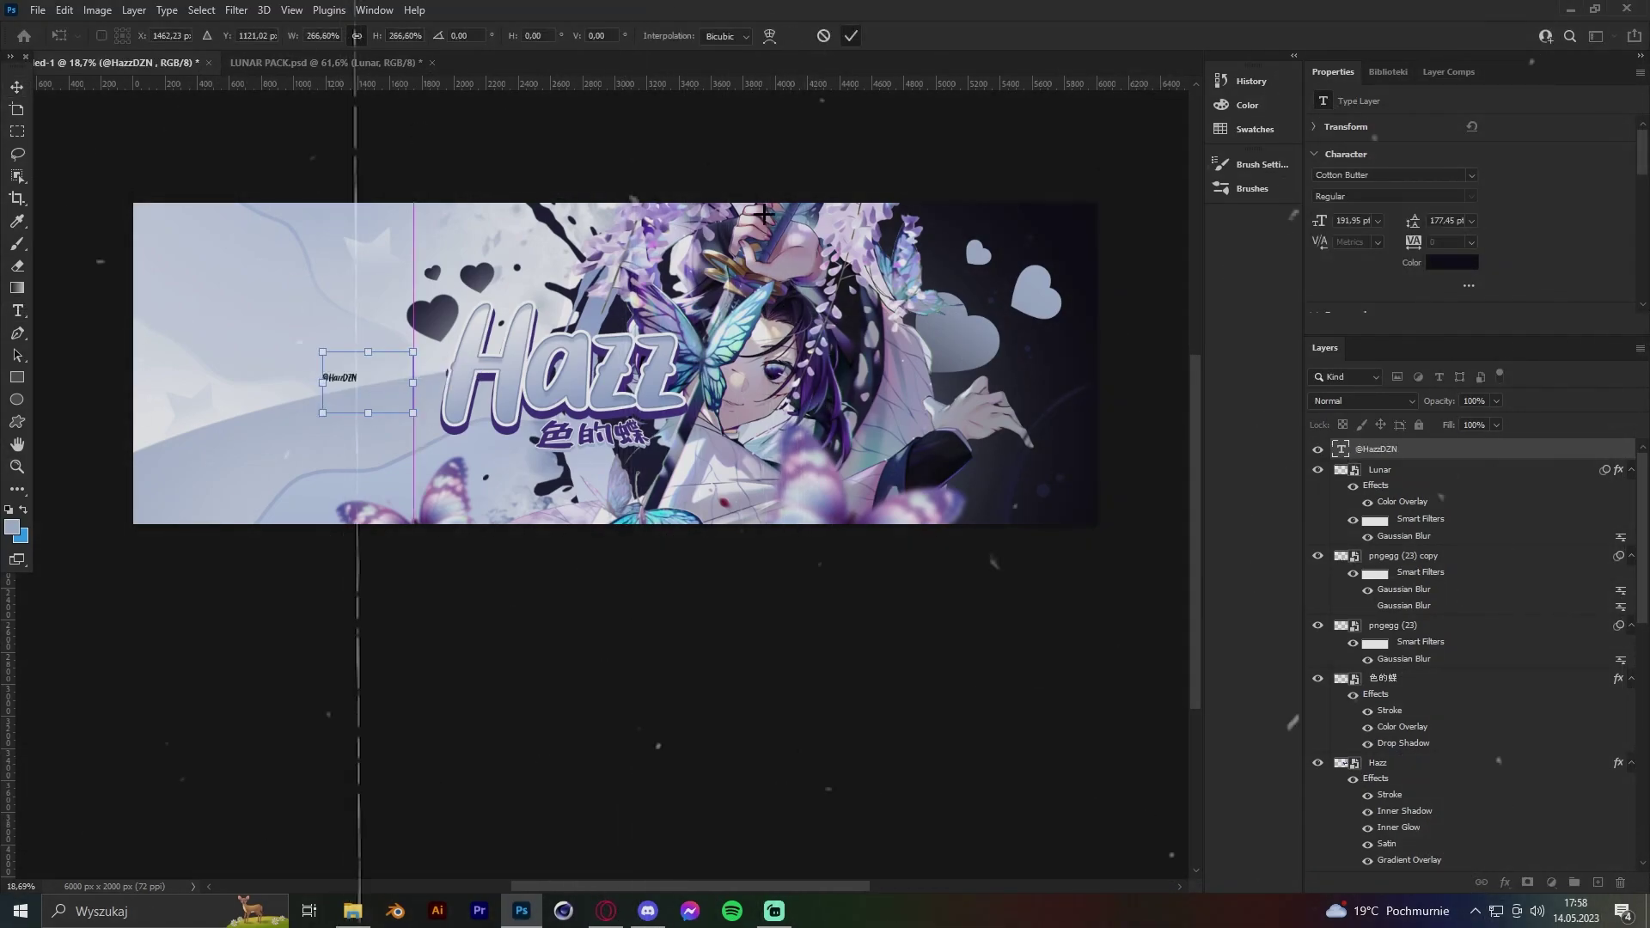
drag(665, 248, 687, 250)
key(z)
drag(399, 365, 533, 365)
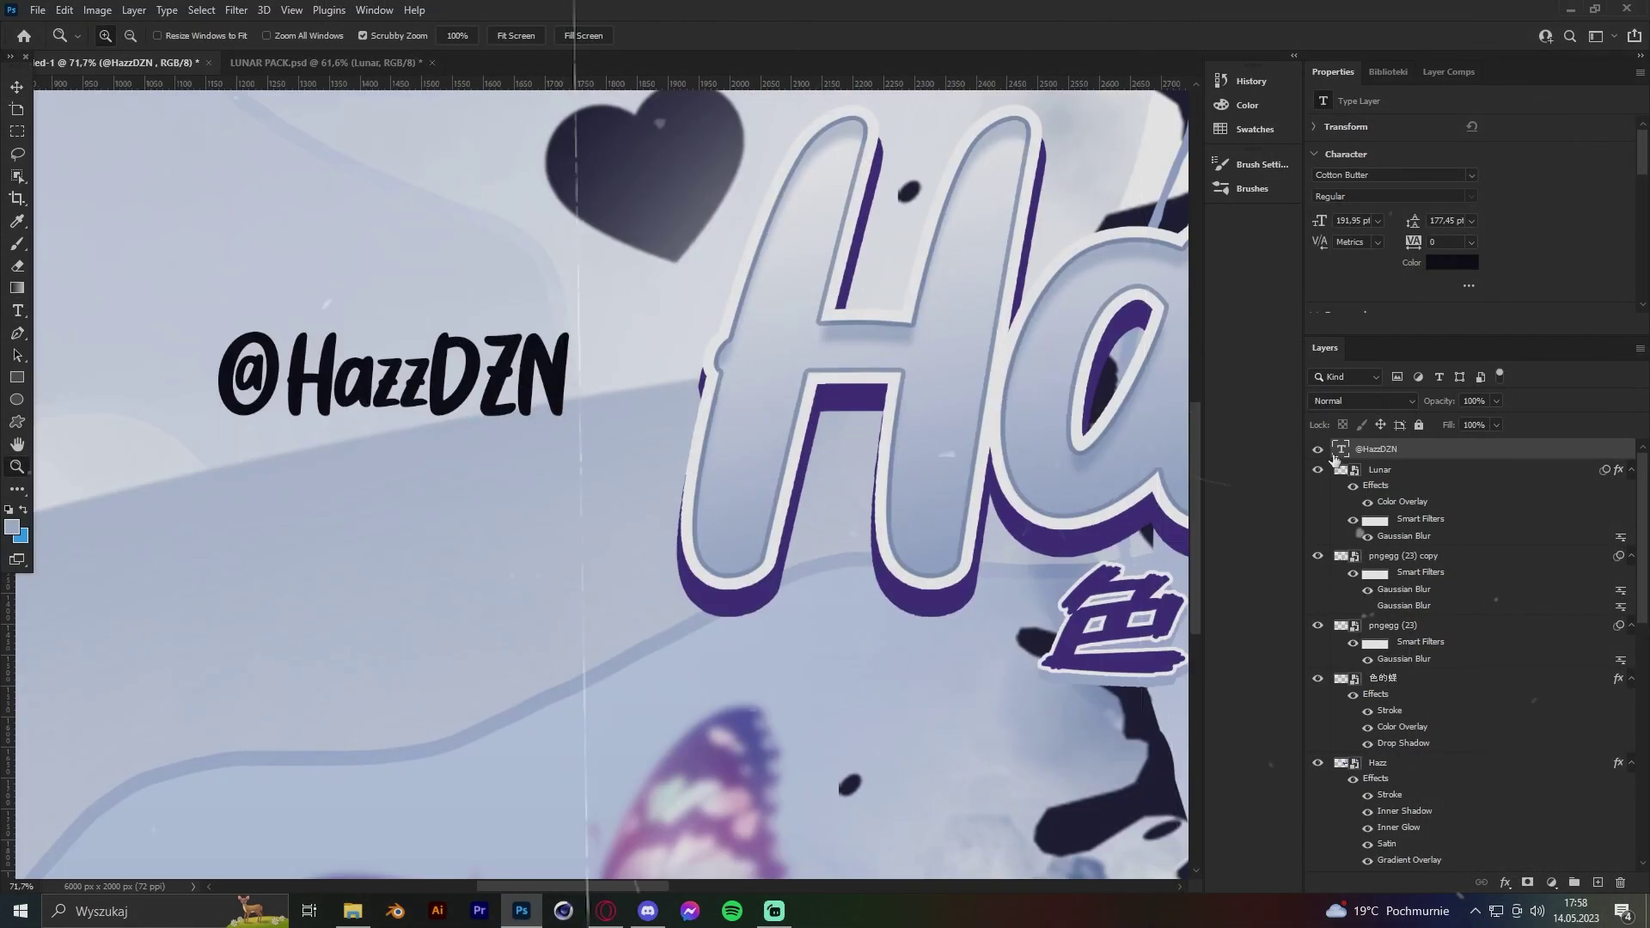
key(ctrl+s)
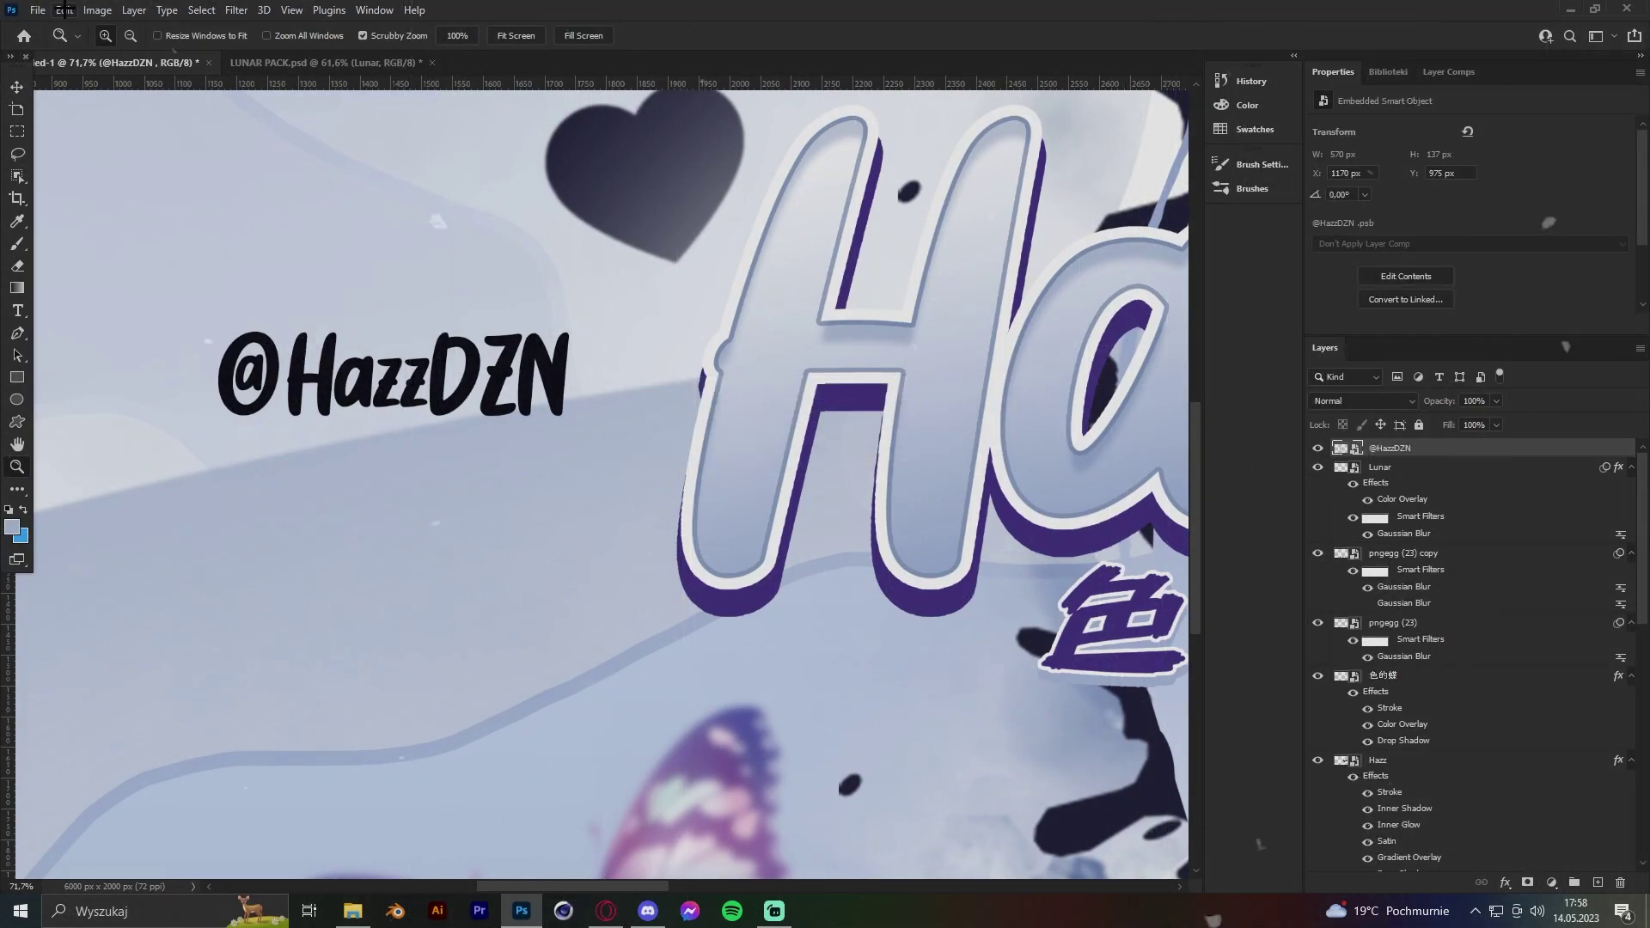
click(65, 9)
click(95, 324)
drag(217, 415, 197, 417)
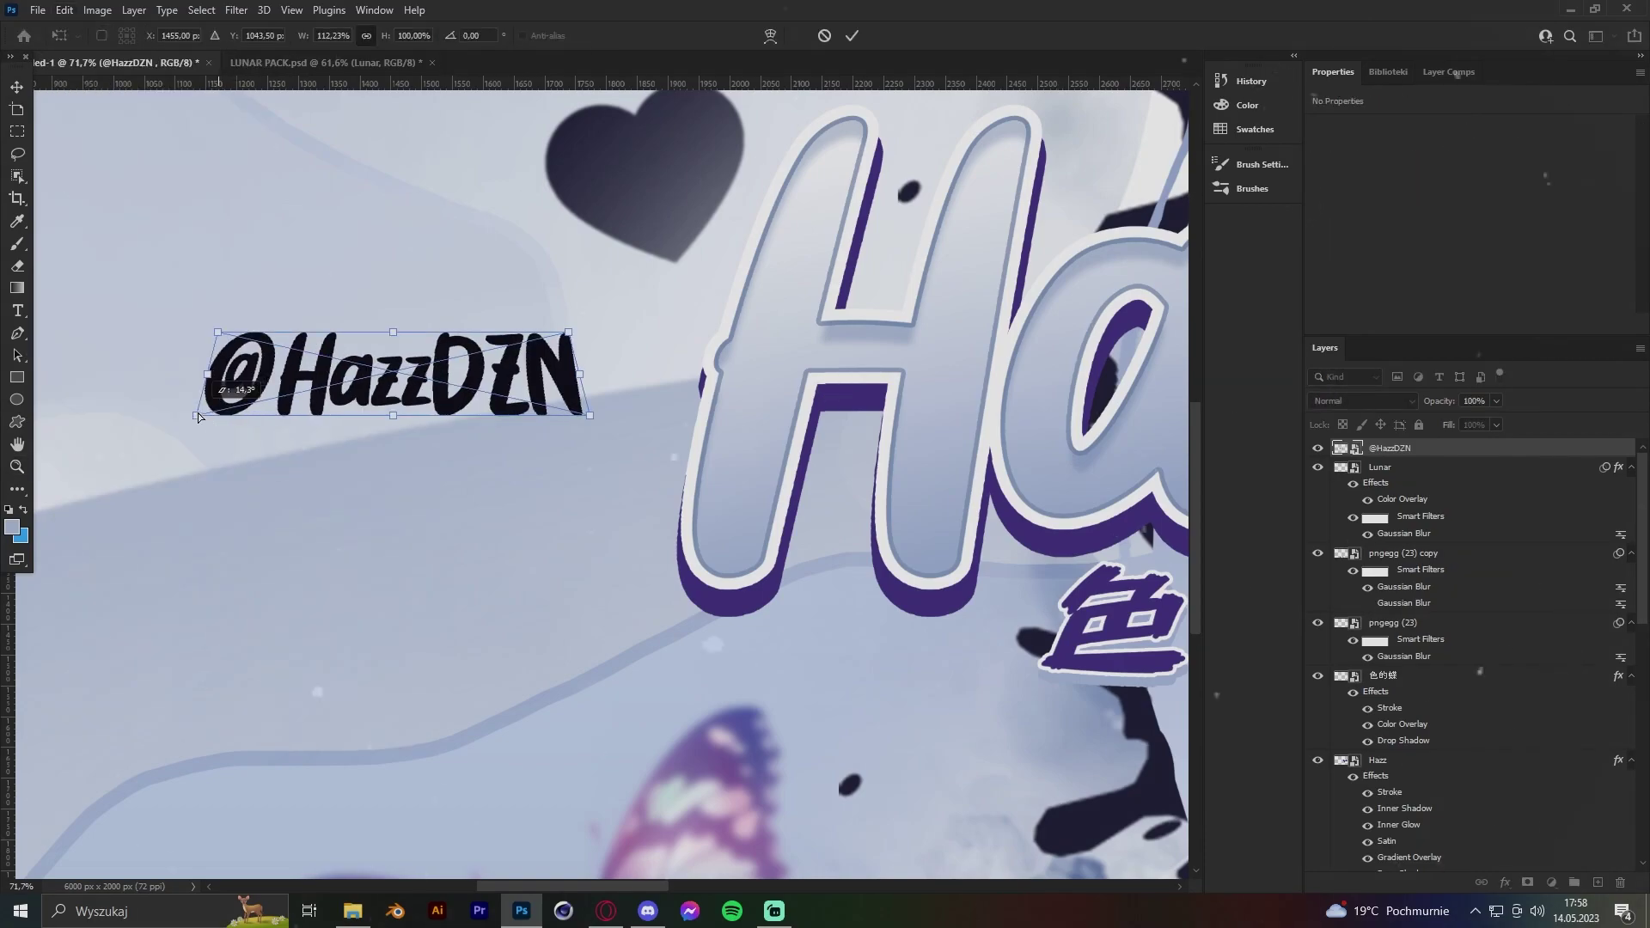
click(853, 35)
double_click(1504, 448)
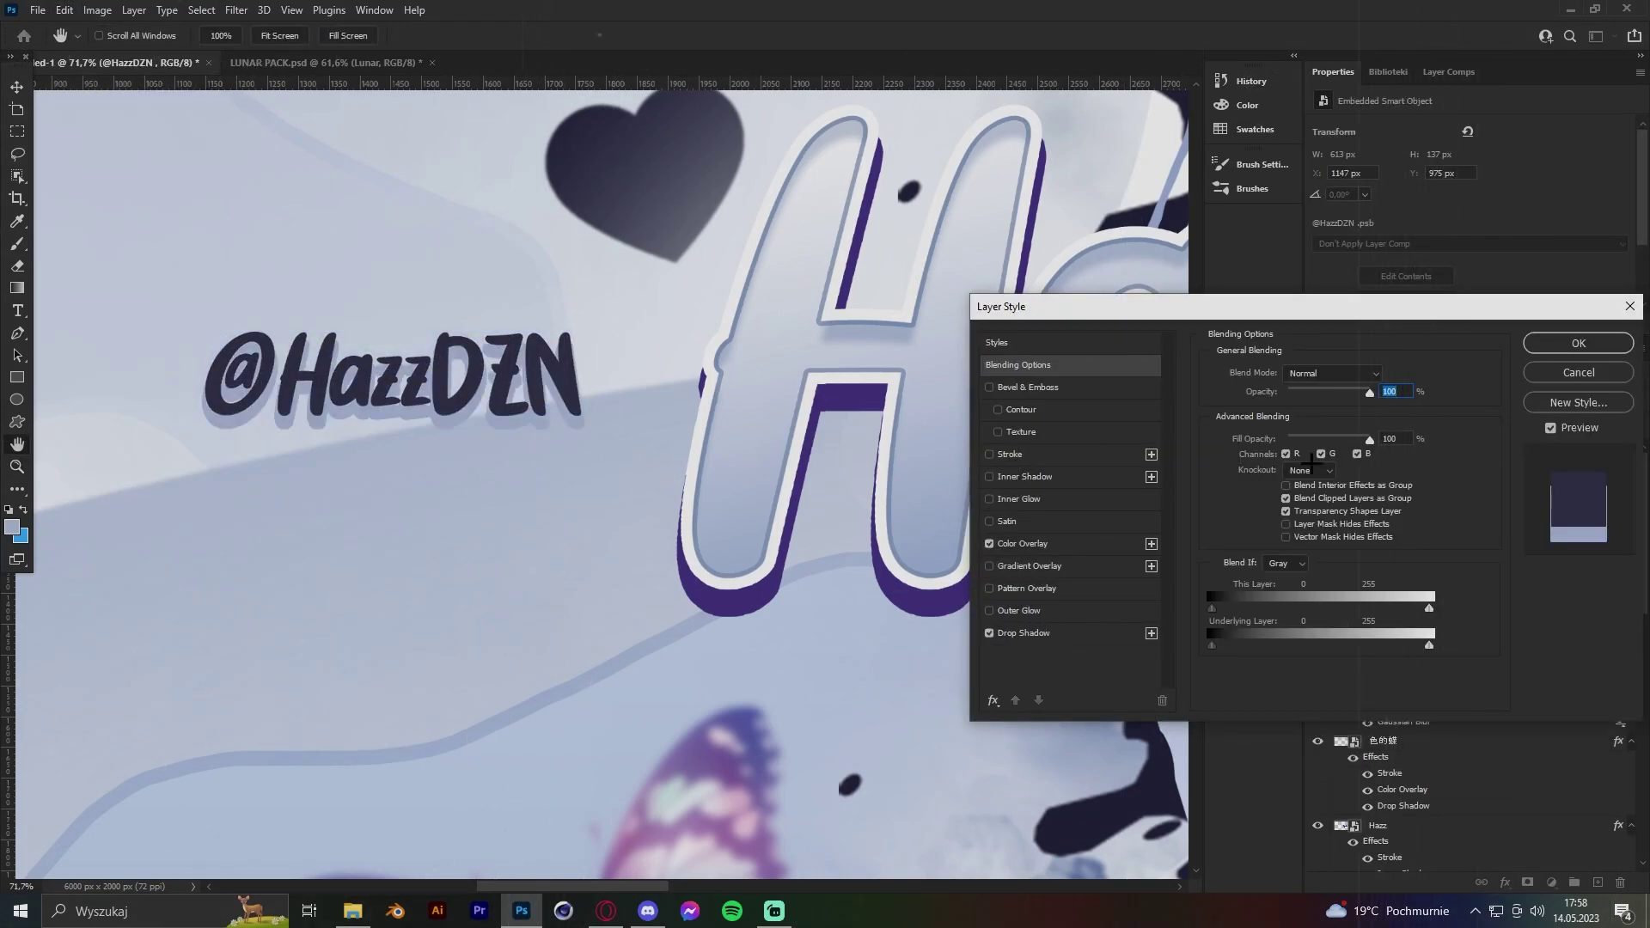
click(1023, 633)
drag(1282, 448, 1278, 449)
click(1385, 375)
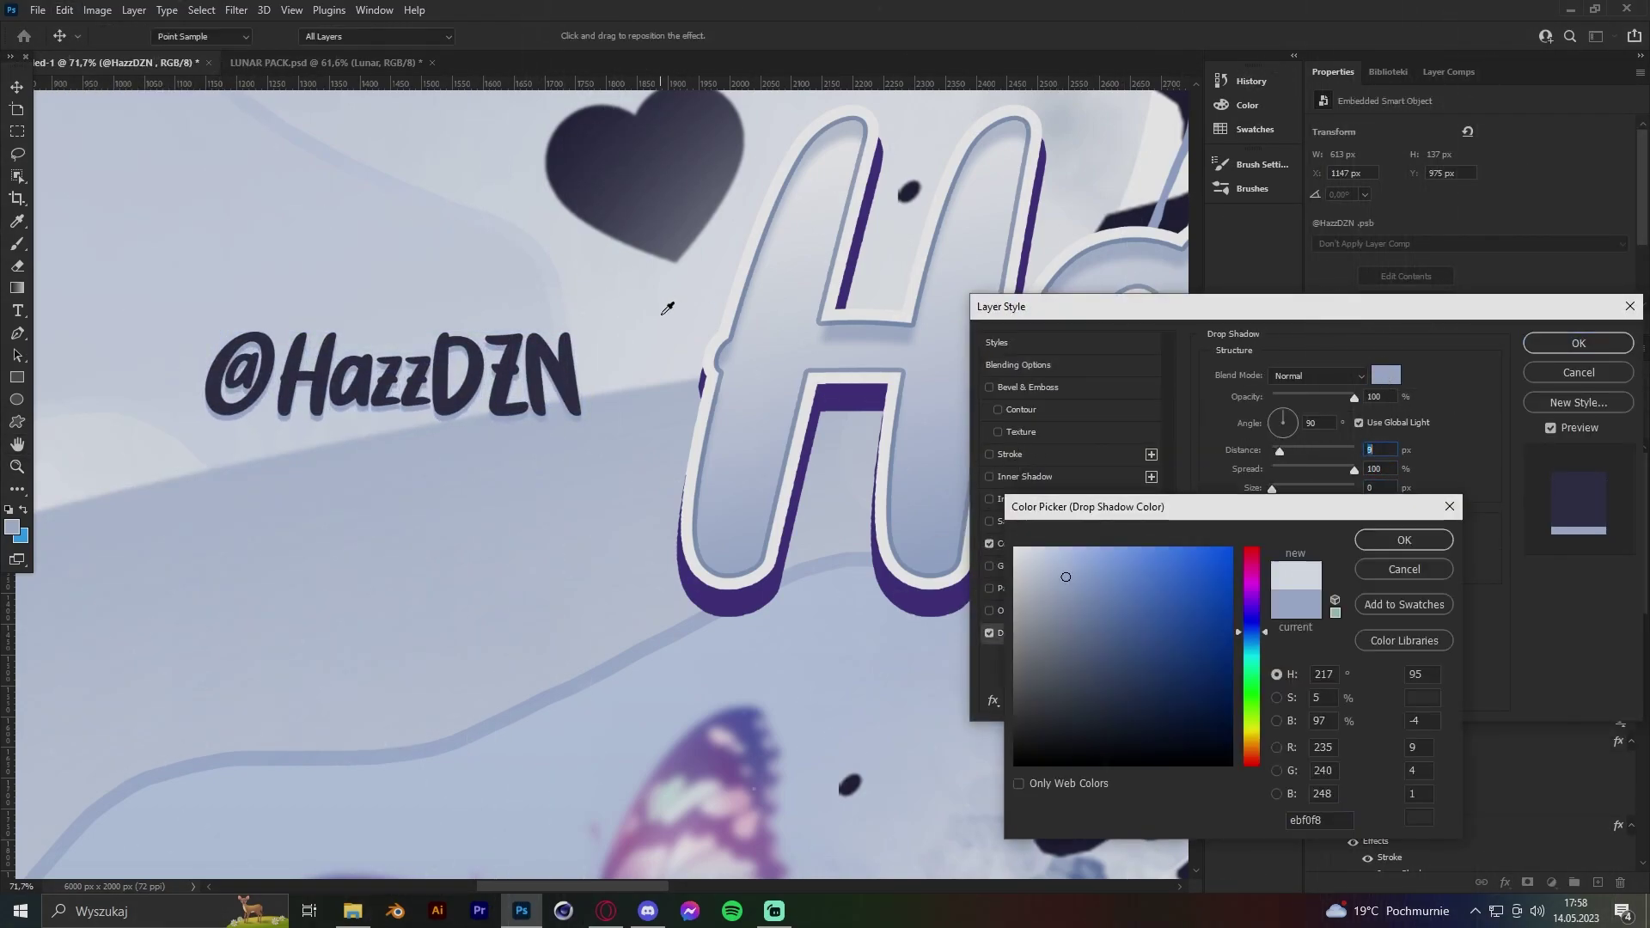
click(1375, 538)
click(989, 632)
click(1577, 342)
key(z)
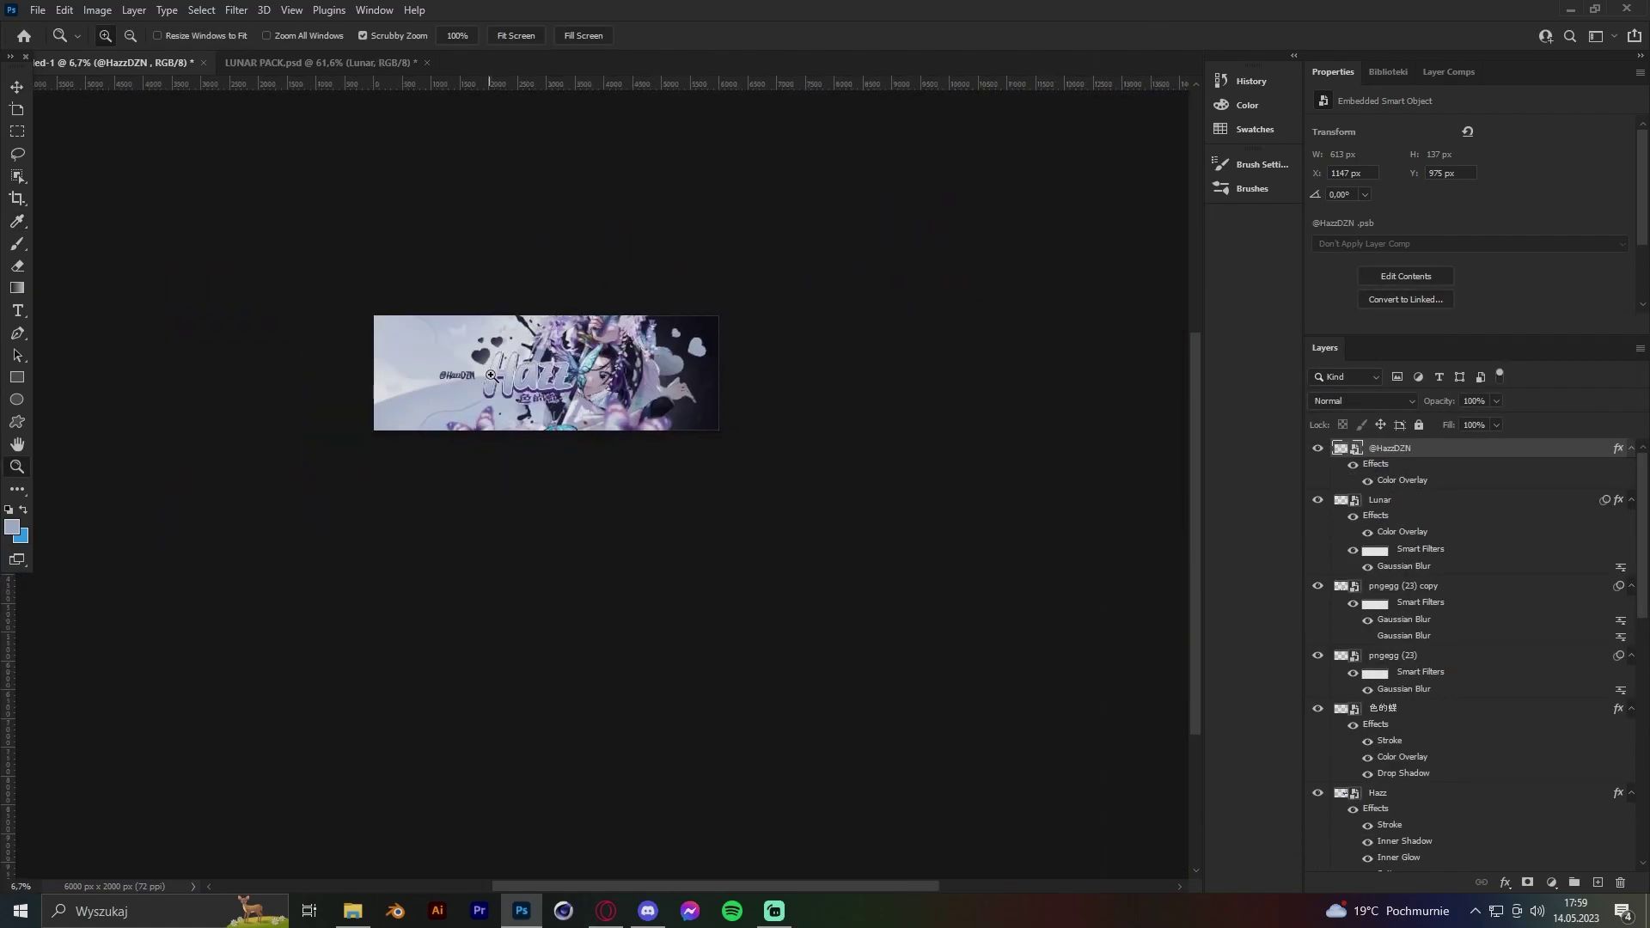
drag(1170, 354, 1074, 354)
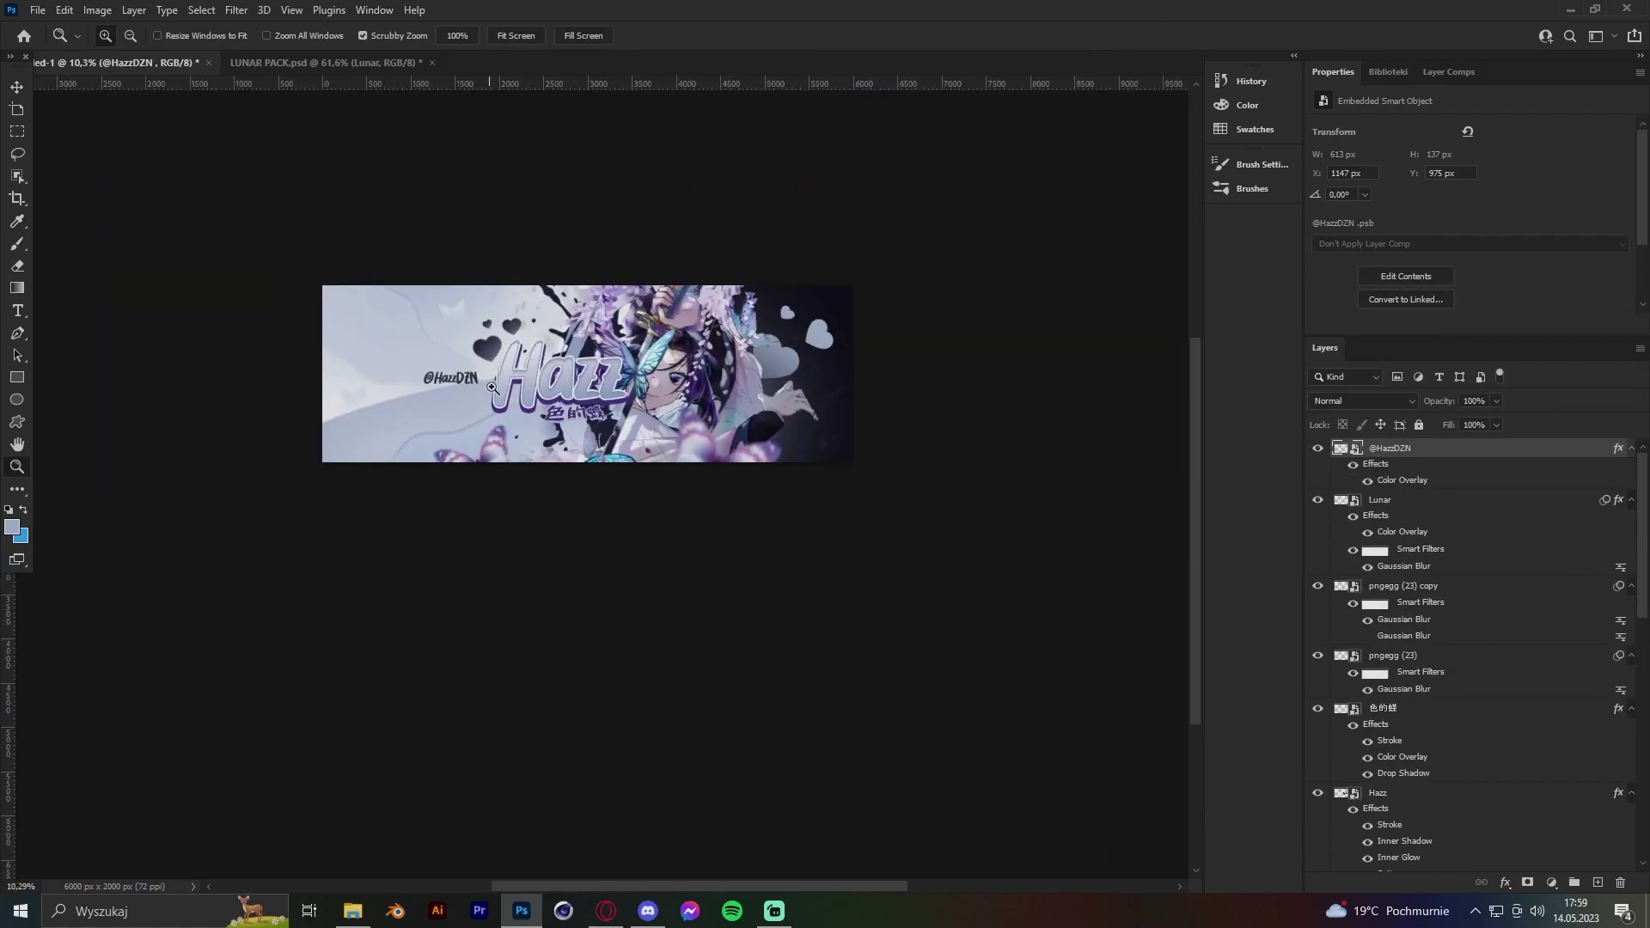
key(v)
mouse_move(665, 303)
mouse_down()
mouse_move(576, 305)
mouse_move(493, 350)
mouse_move(601, 350)
mouse_up()
key(z)
right_click(1389, 447)
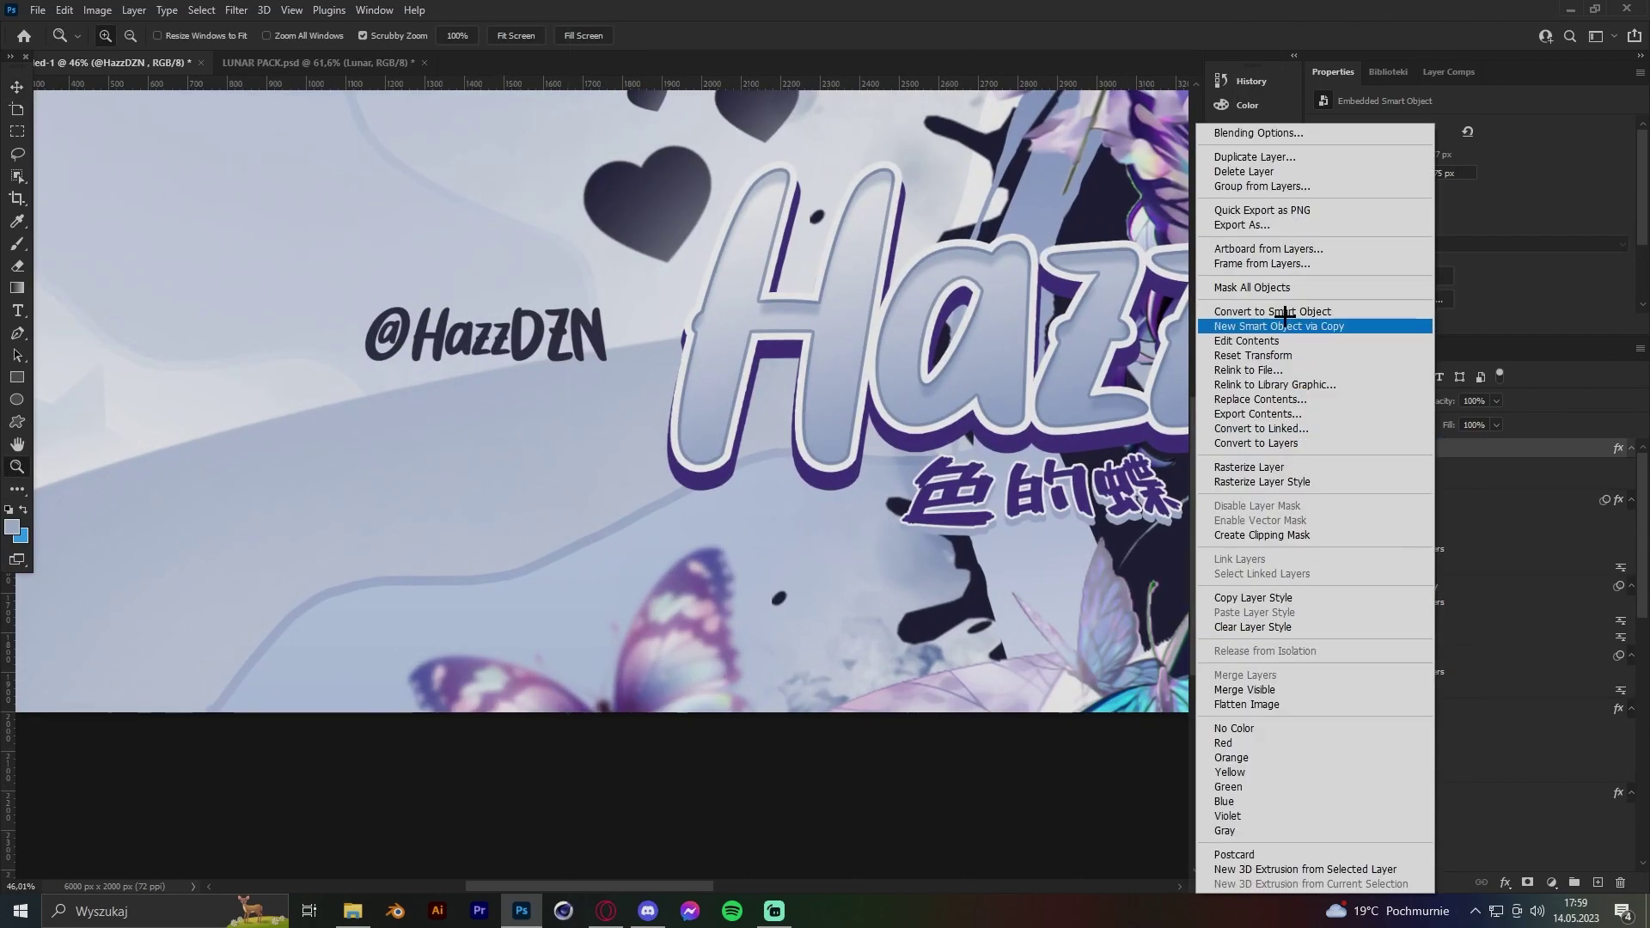
click(1237, 299)
click(739, 326)
key(e)
key(ctrl+z)
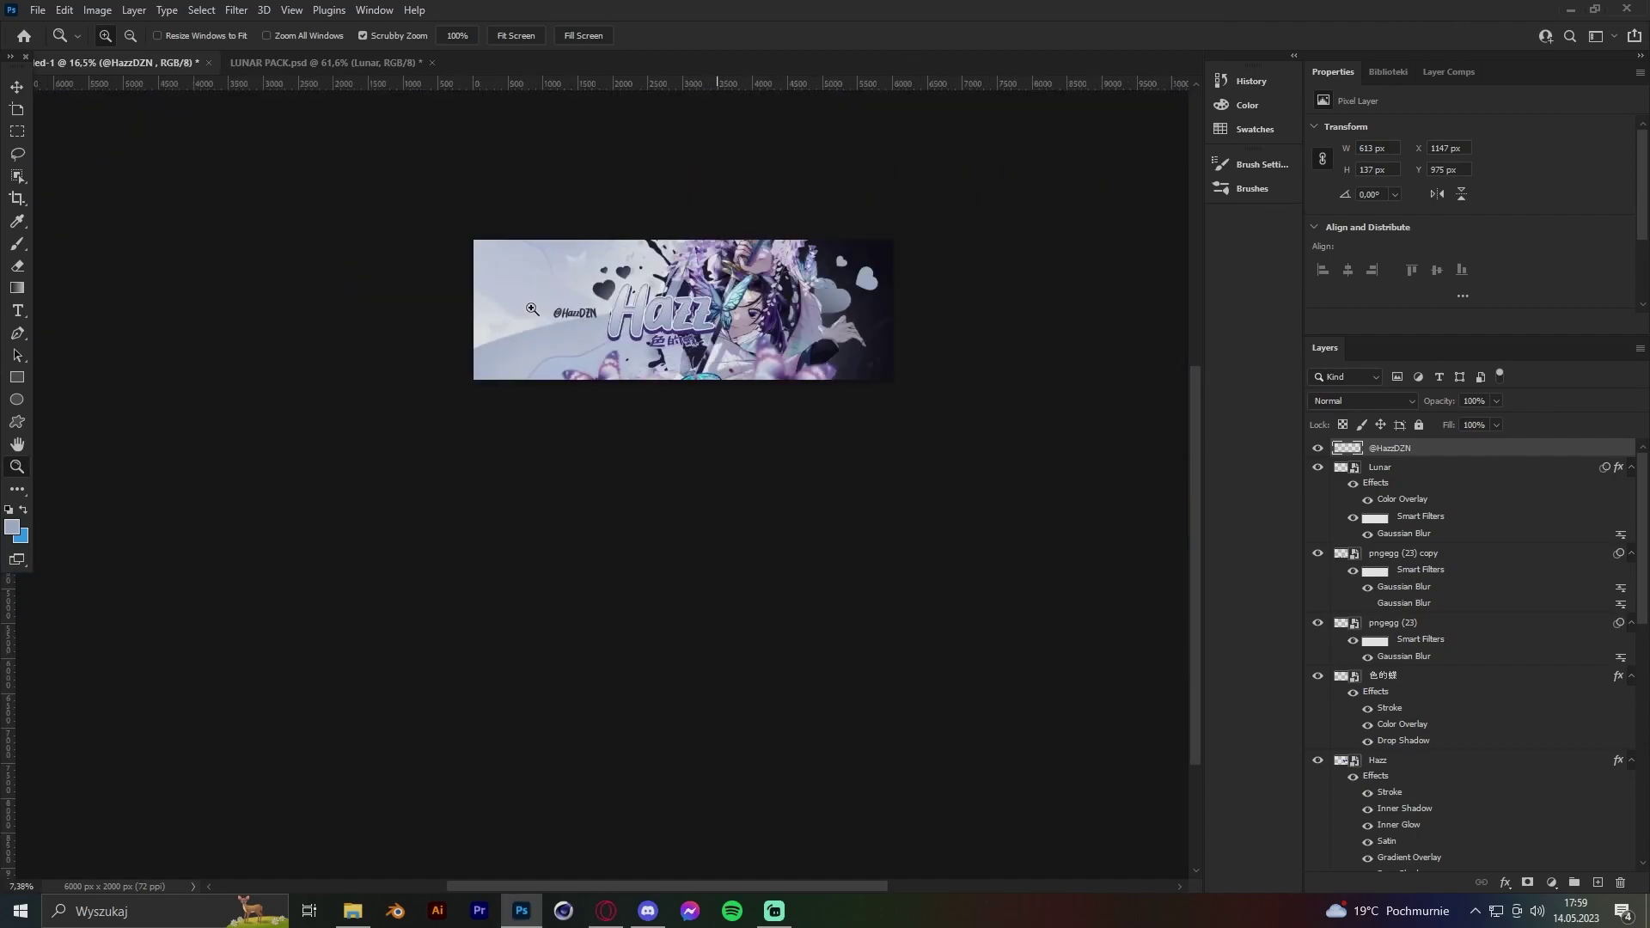
drag(601, 350, 653, 350)
key(ctrl+z)
key(v)
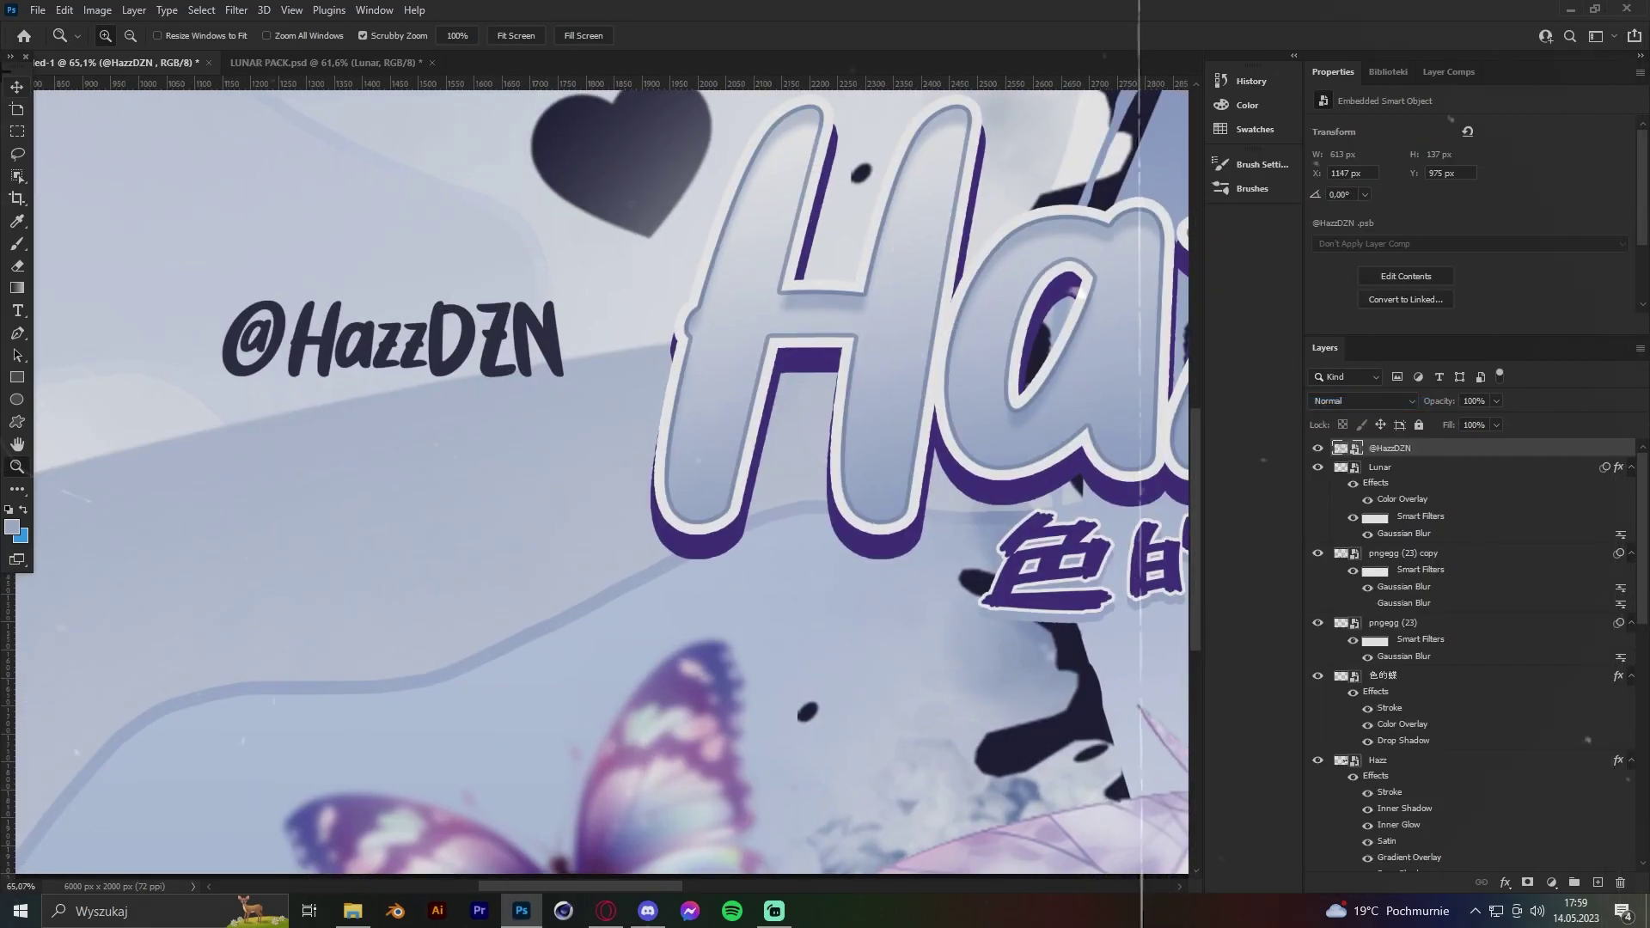
click(236, 9)
click(17, 489)
click(86, 601)
right_click(312, 430)
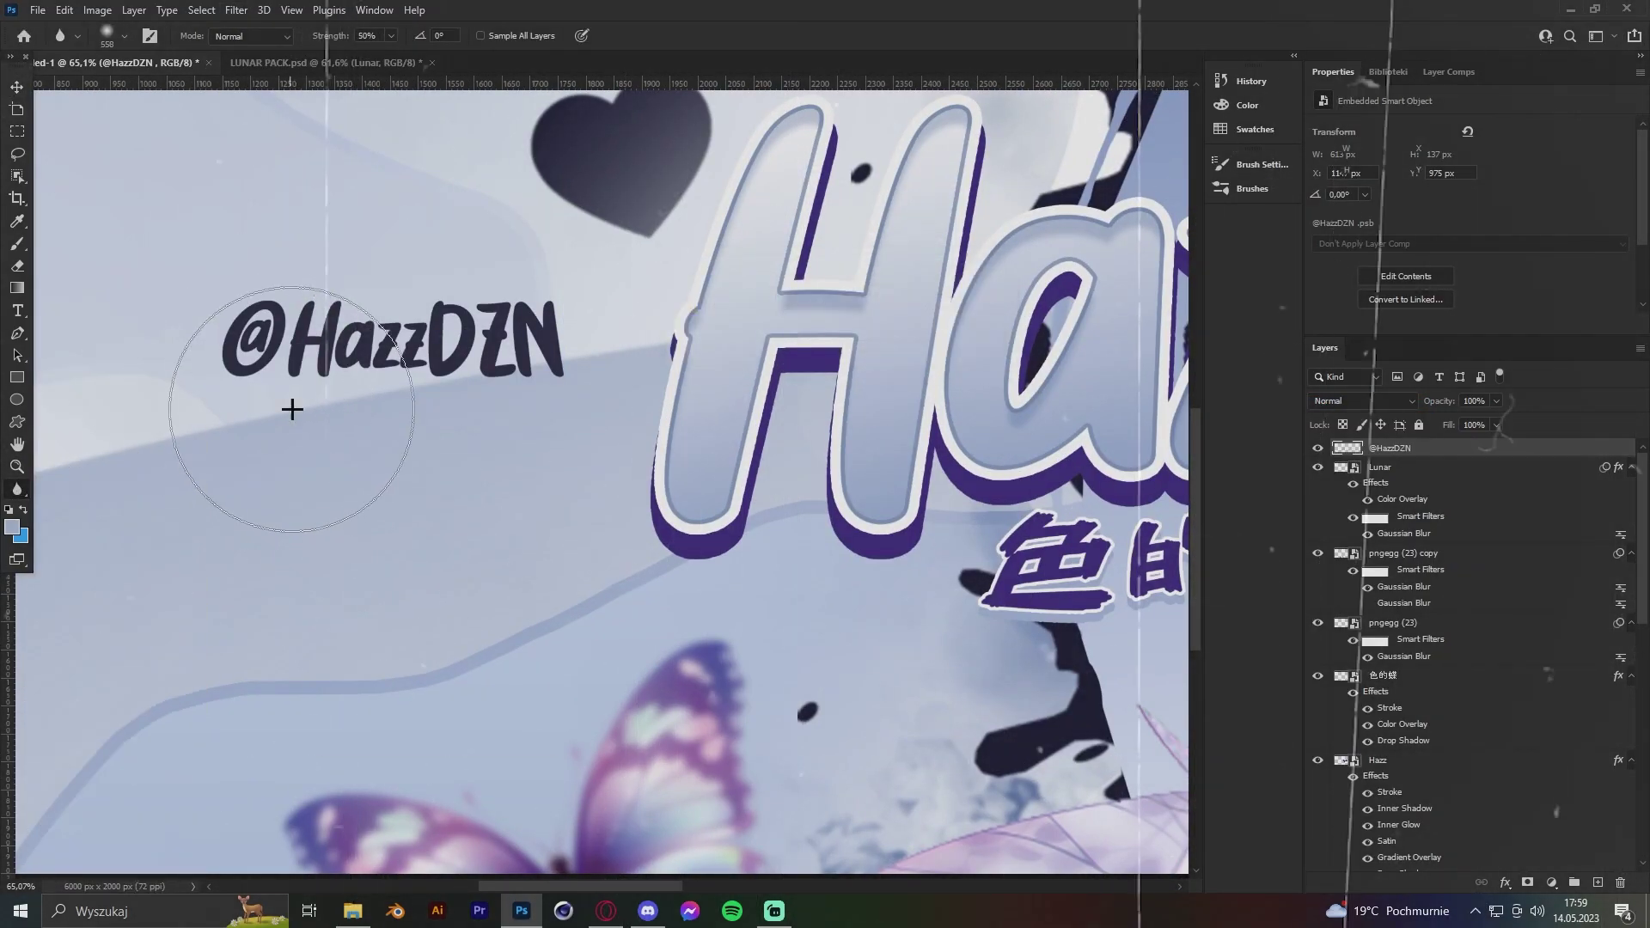
drag(261, 421, 262, 441)
click(16, 466)
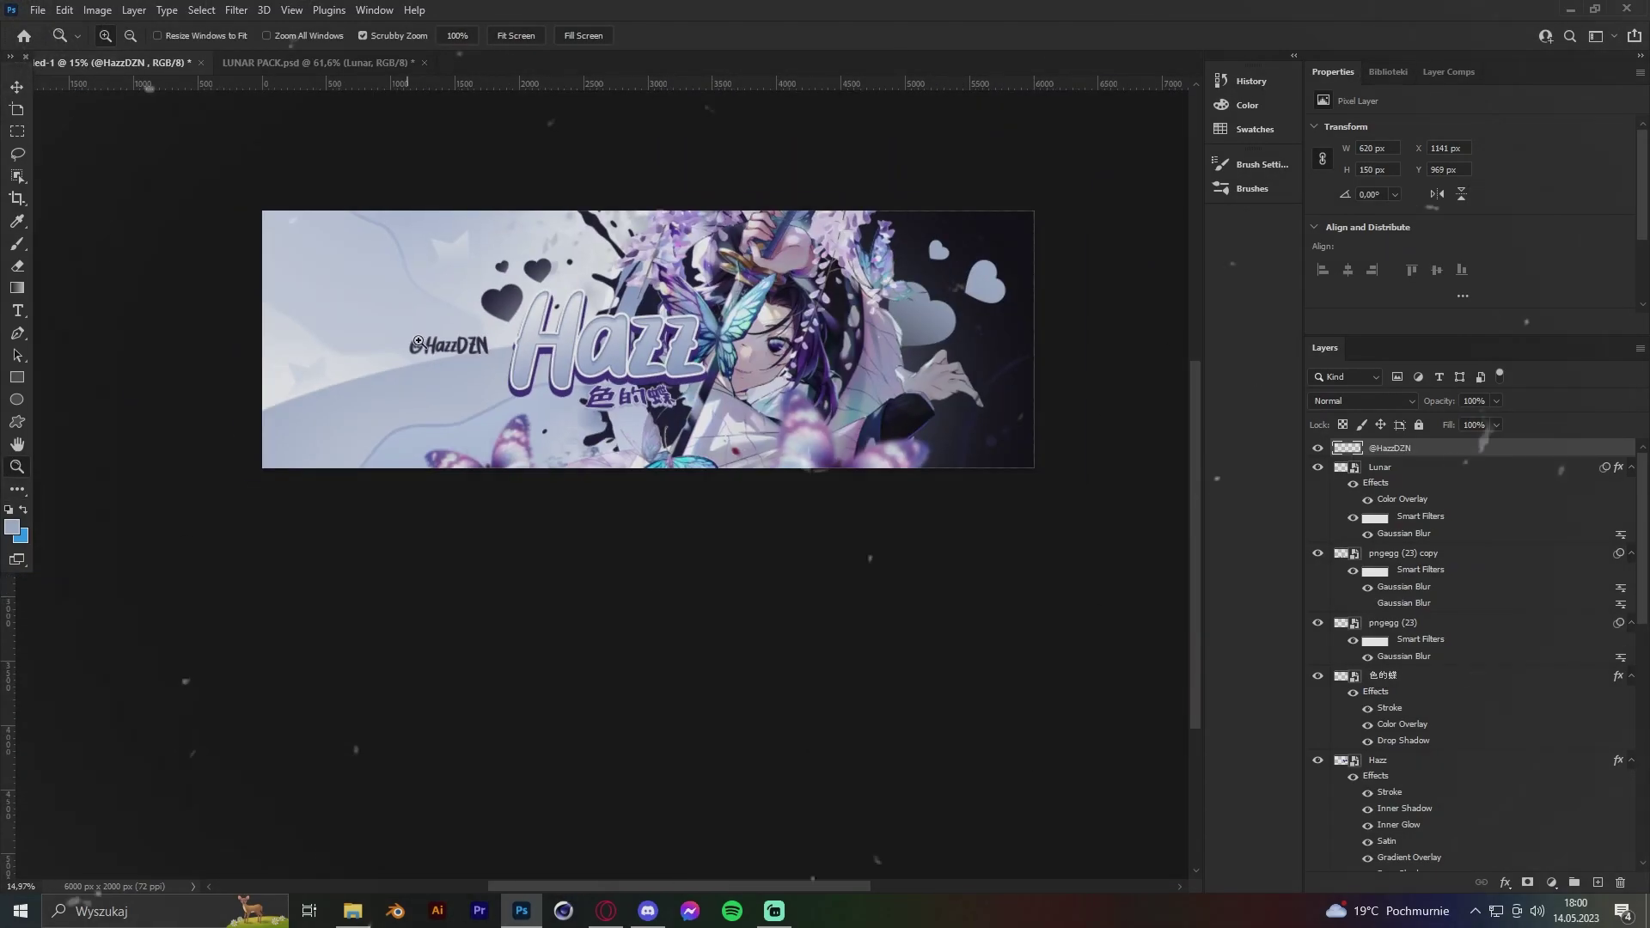
drag(774, 490, 1048, 490)
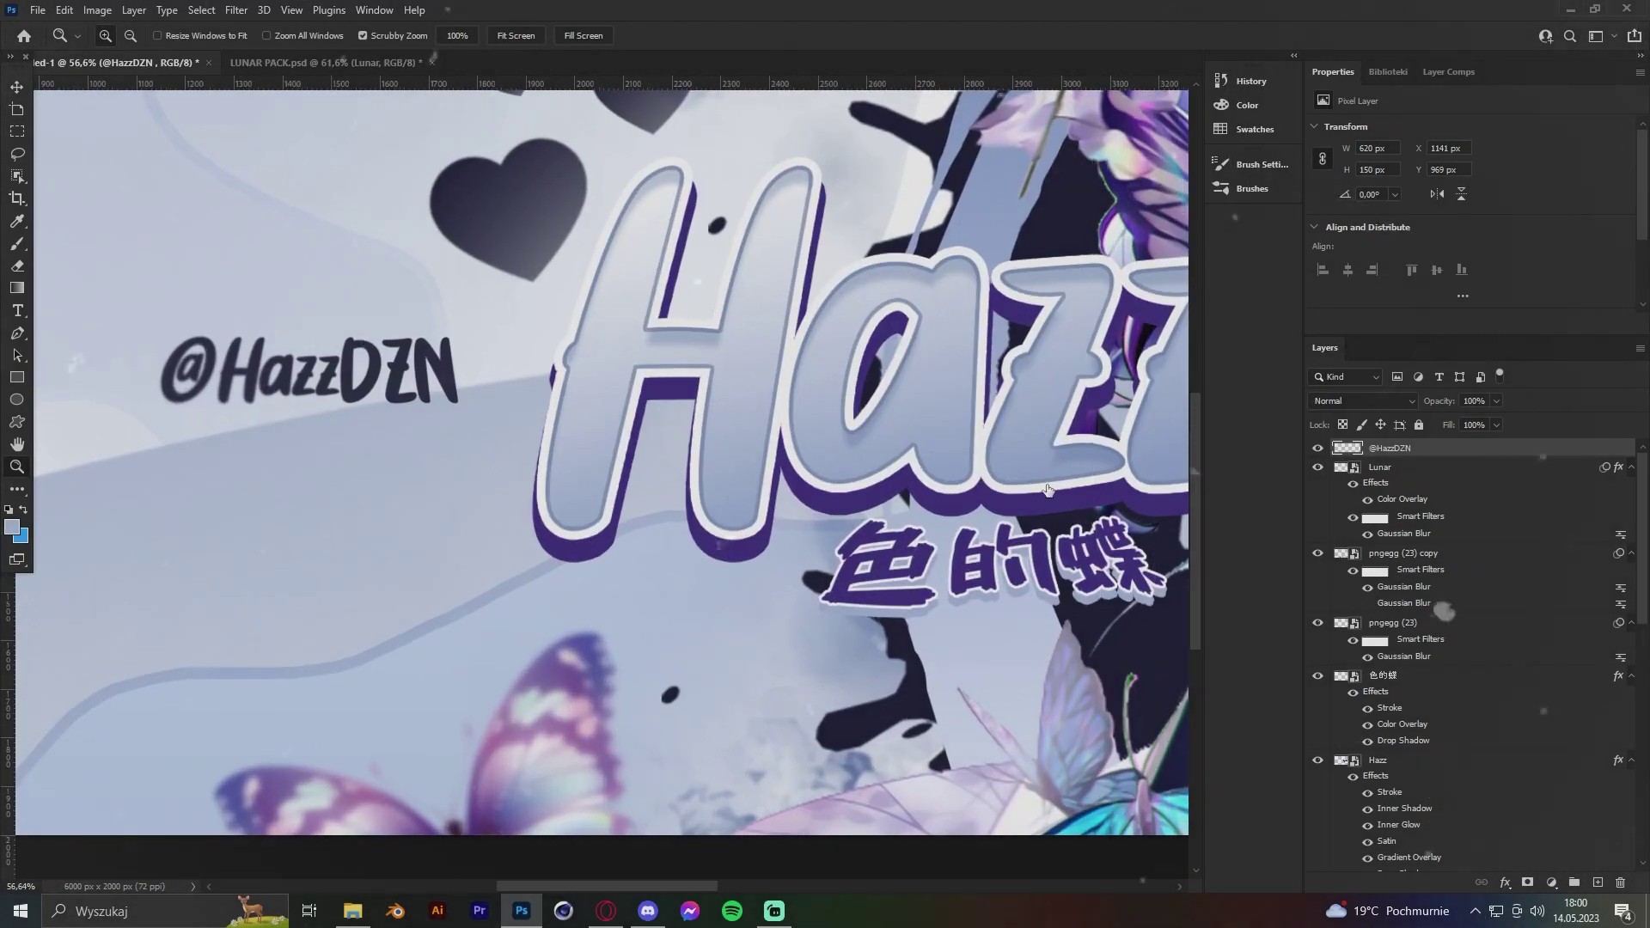
double_click(1504, 448)
click(1023, 633)
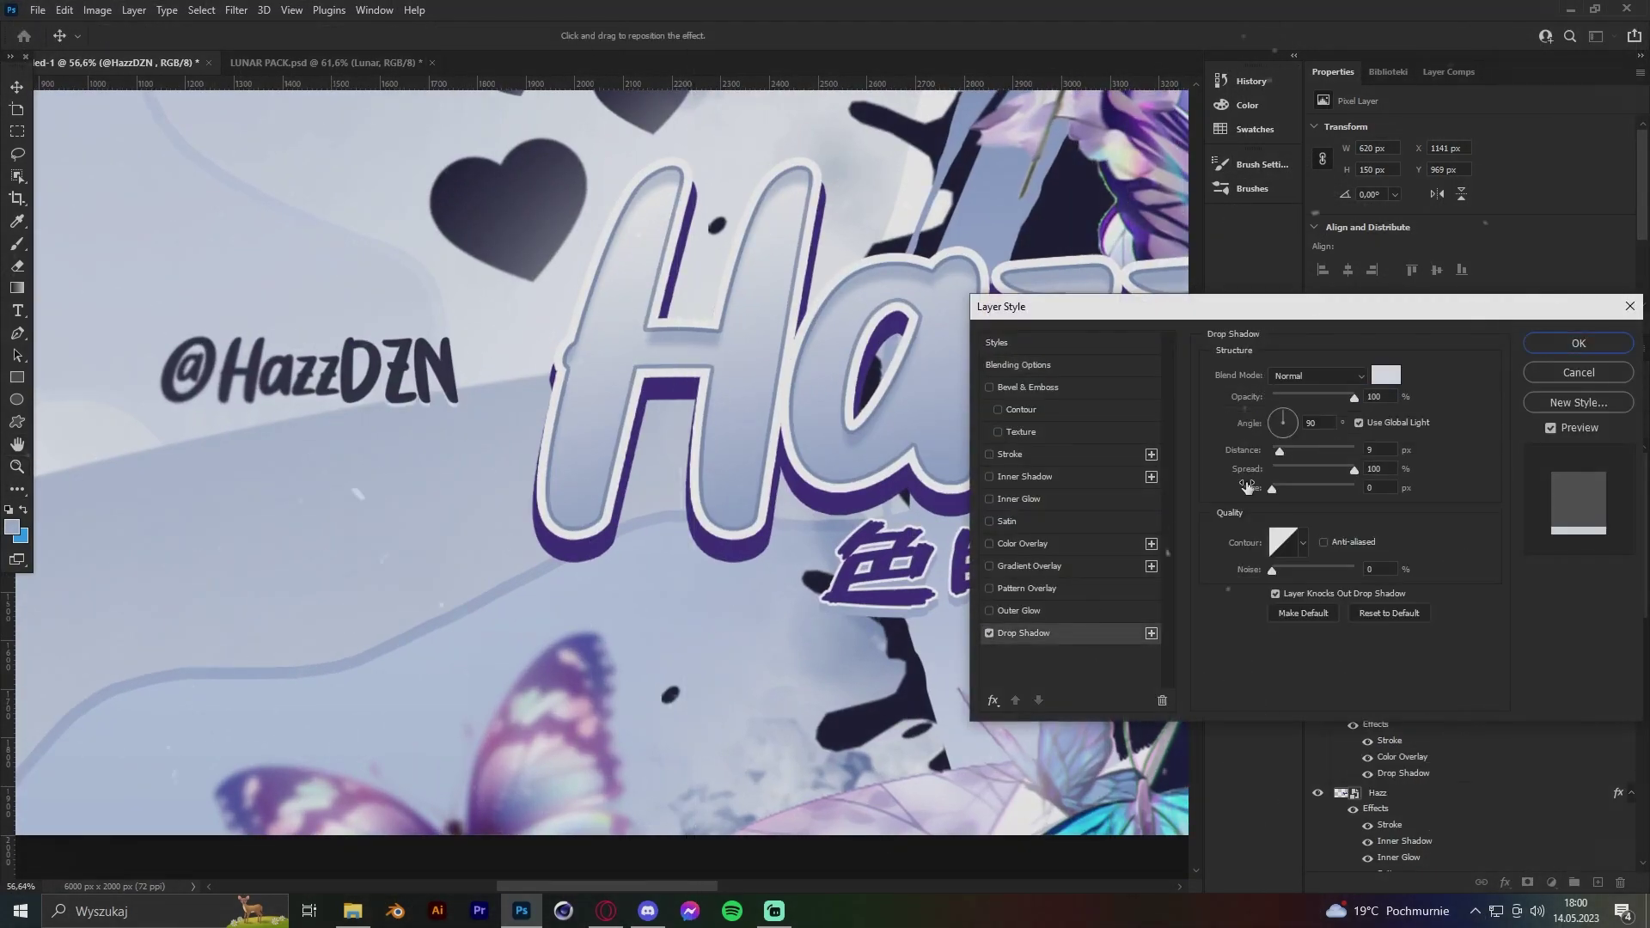
click(1386, 374)
click(1399, 538)
drag(1278, 487, 1270, 488)
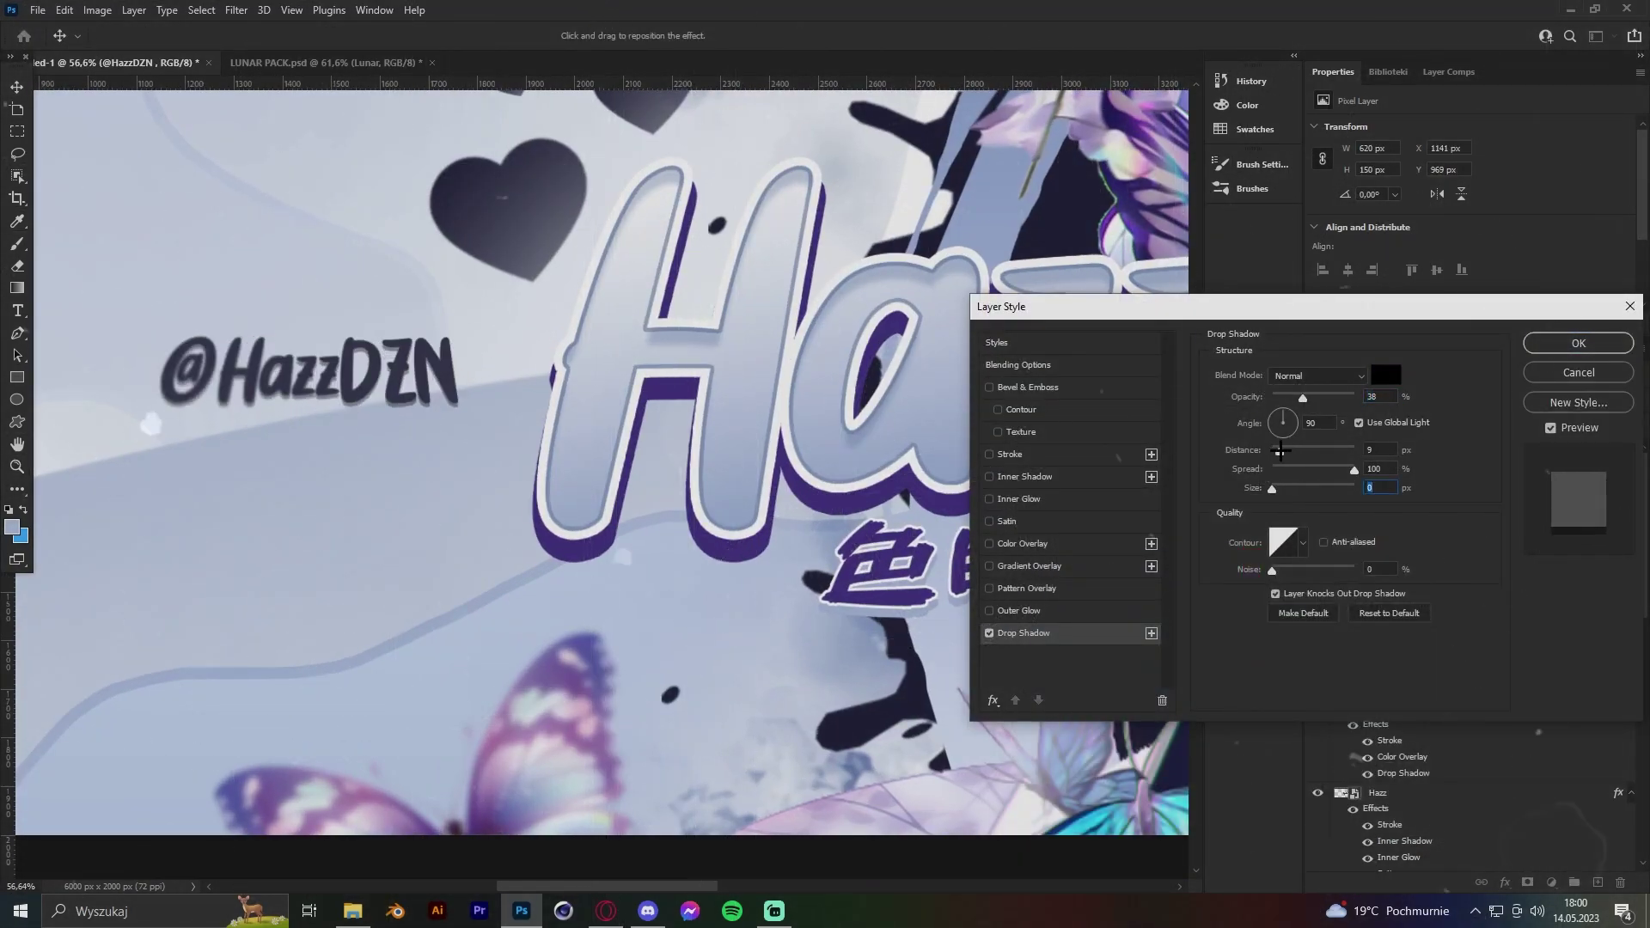
click(1385, 375)
click(496, 432)
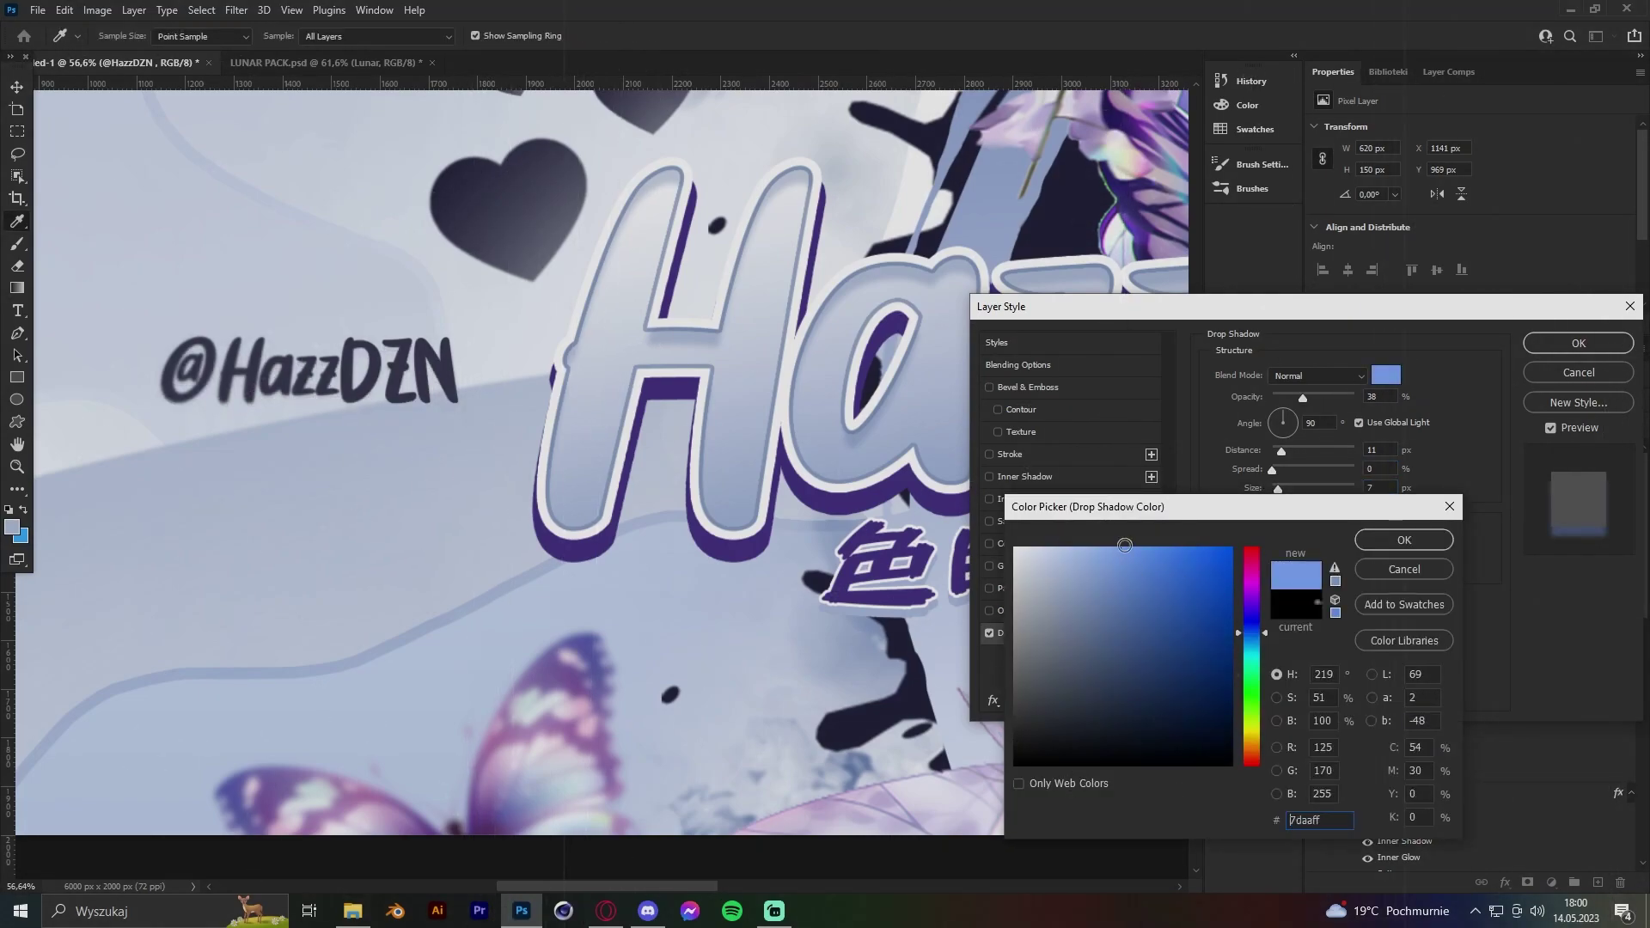
click(1405, 540)
click(1579, 343)
key(z)
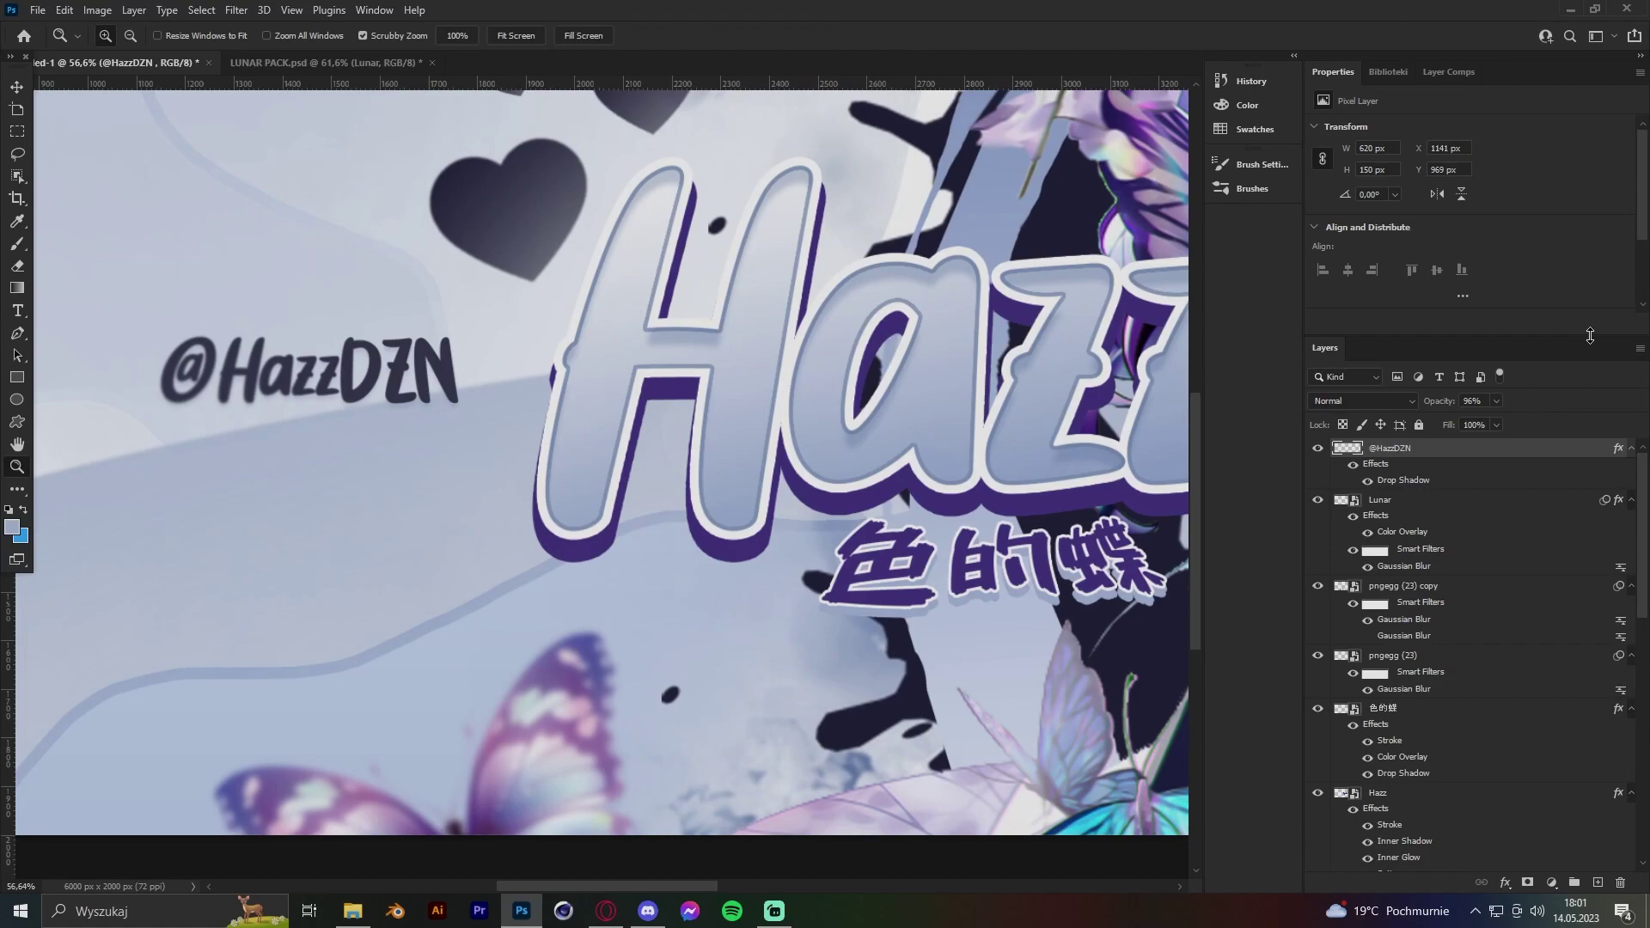
key(ctrl+0)
scroll(1012, 422, up, 3)
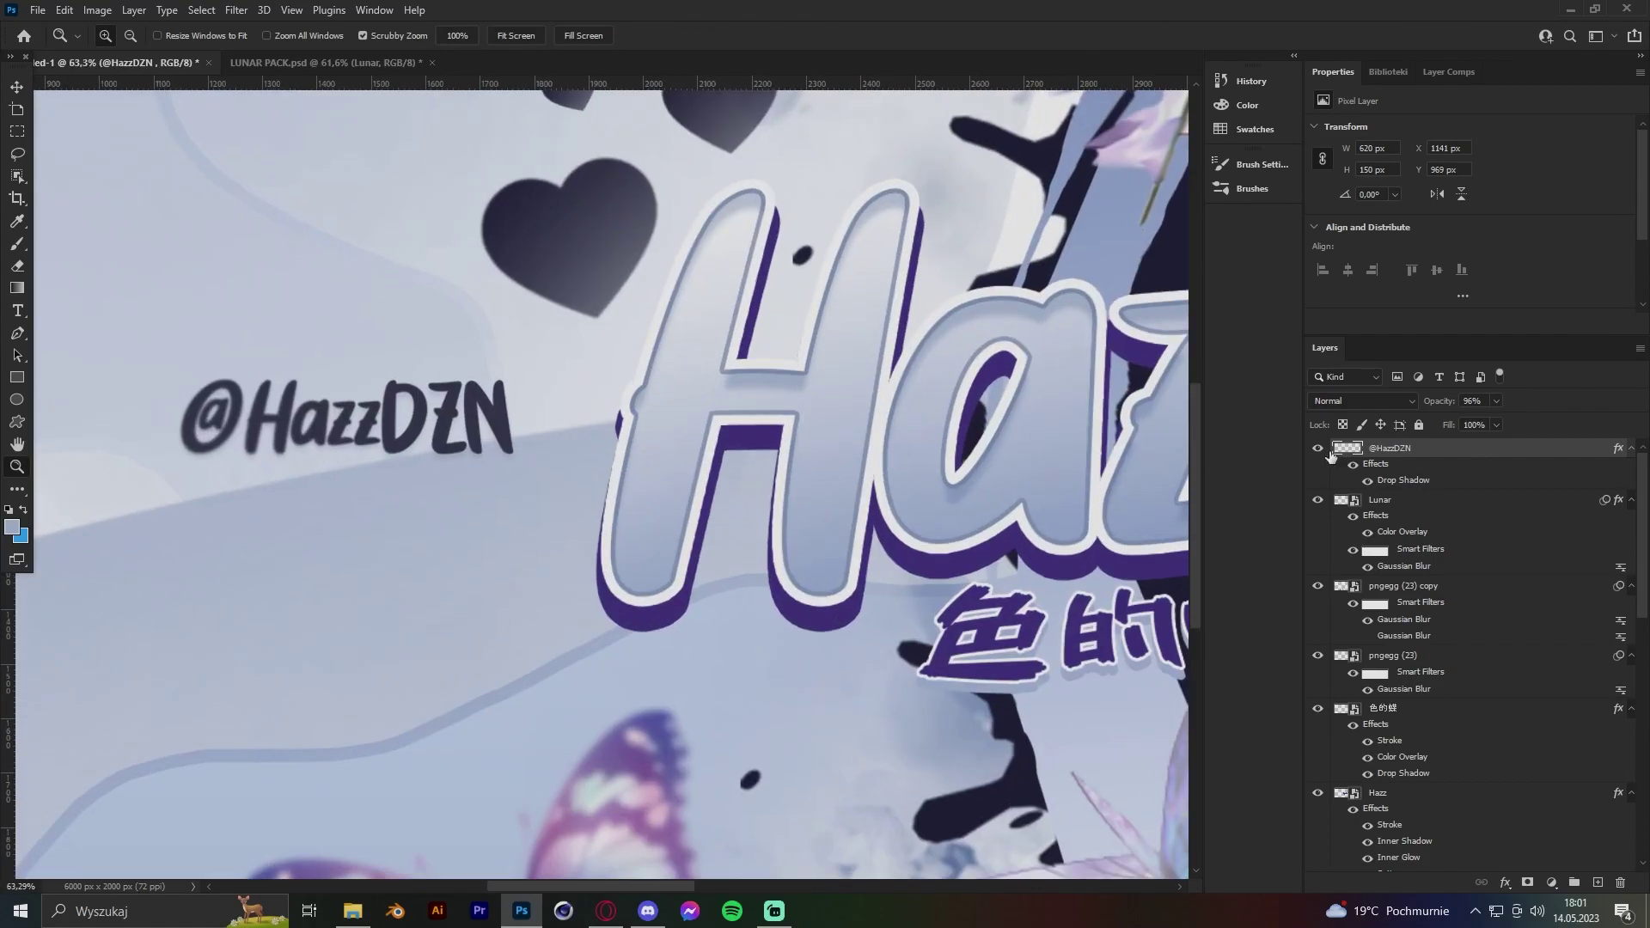
double_click(1504, 448)
click(1009, 454)
click(1251, 497)
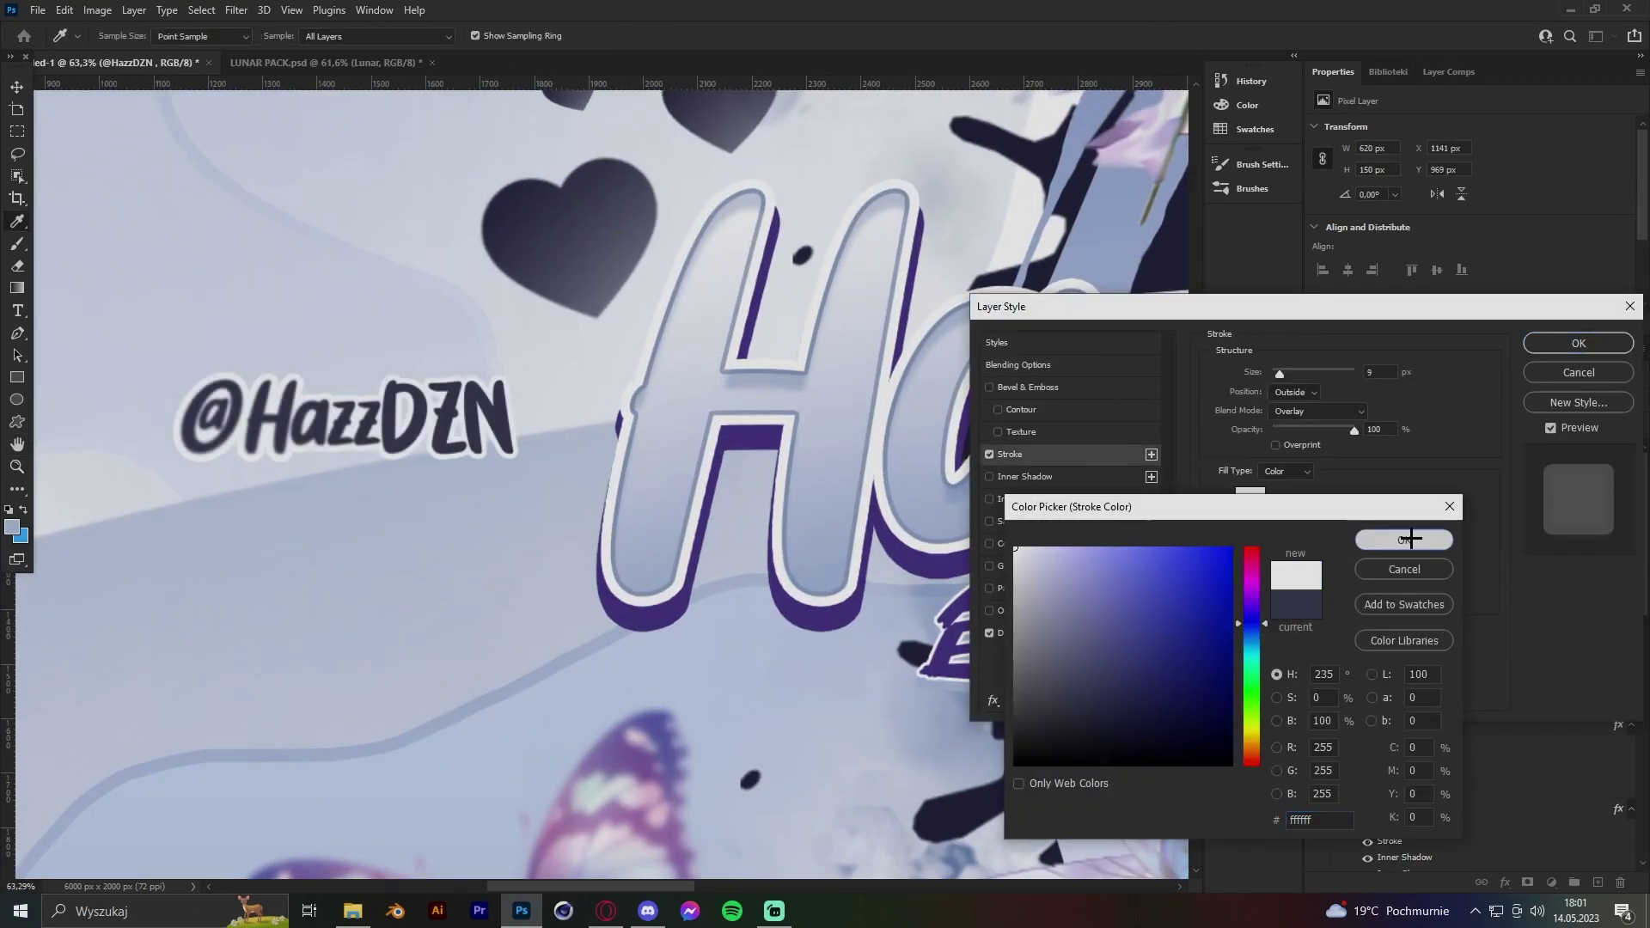
key(Return)
click(1578, 343)
Group all layers and stamp a merged copy of the design on top.
key(z)
scroll(602, 365, down, 5)
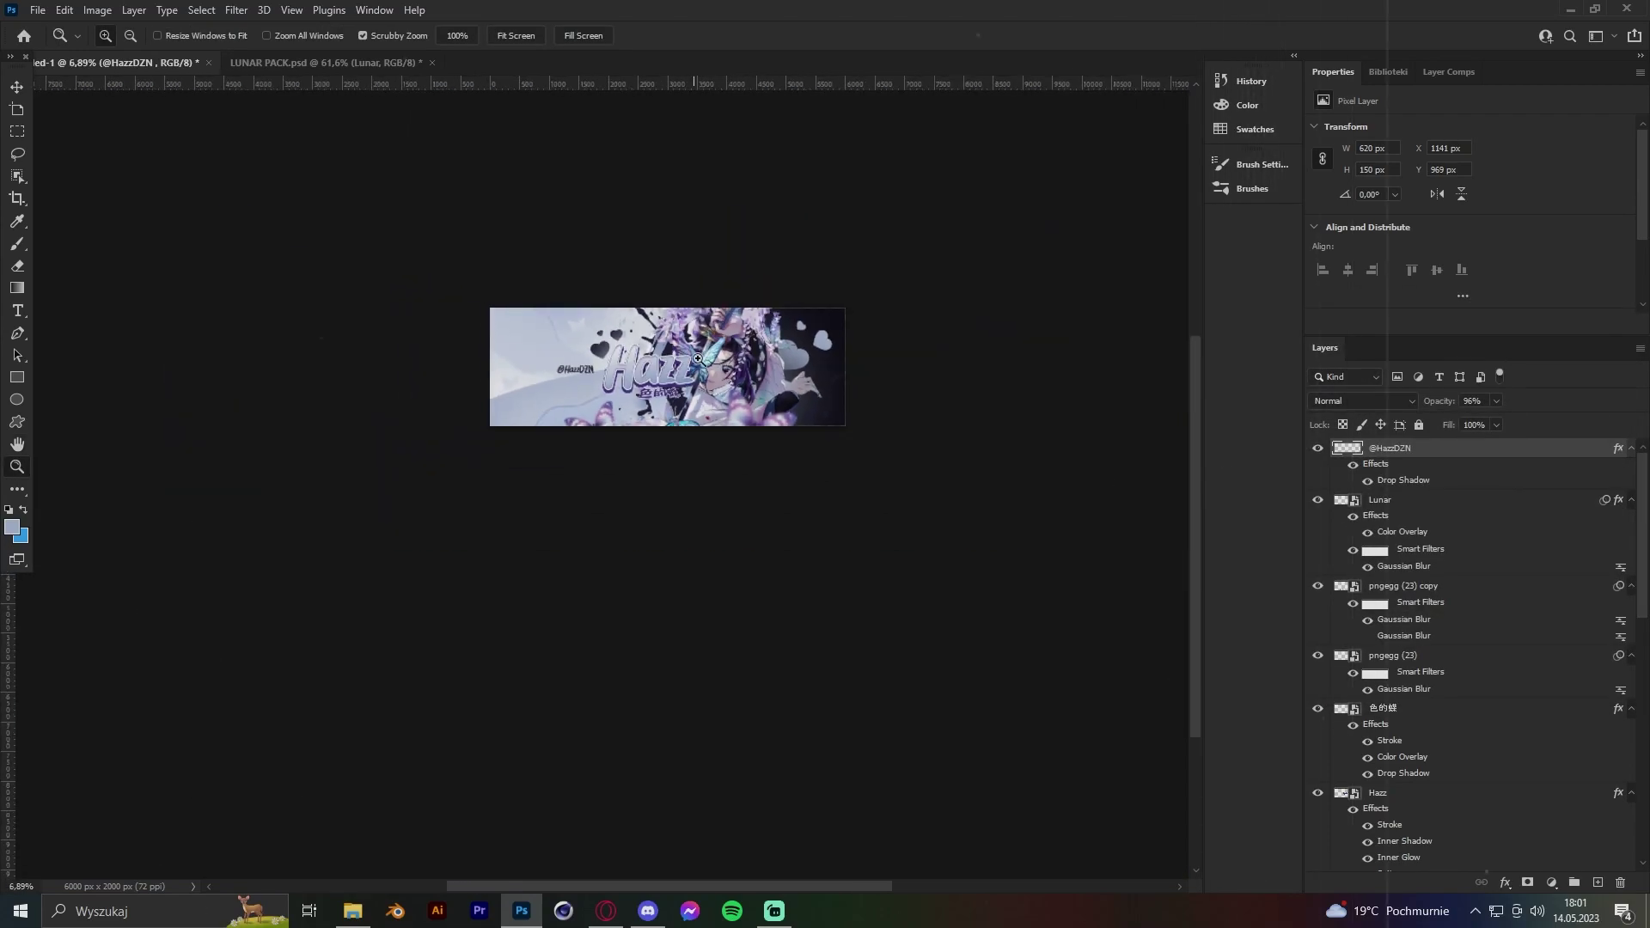
key(ctrl+alt+a)
key(ctrl+g)
key(ctrl+shift+alt+e)
In Camera Raw, darken exposure, raise contrast and adjust the tone curve highlights.
key(v)
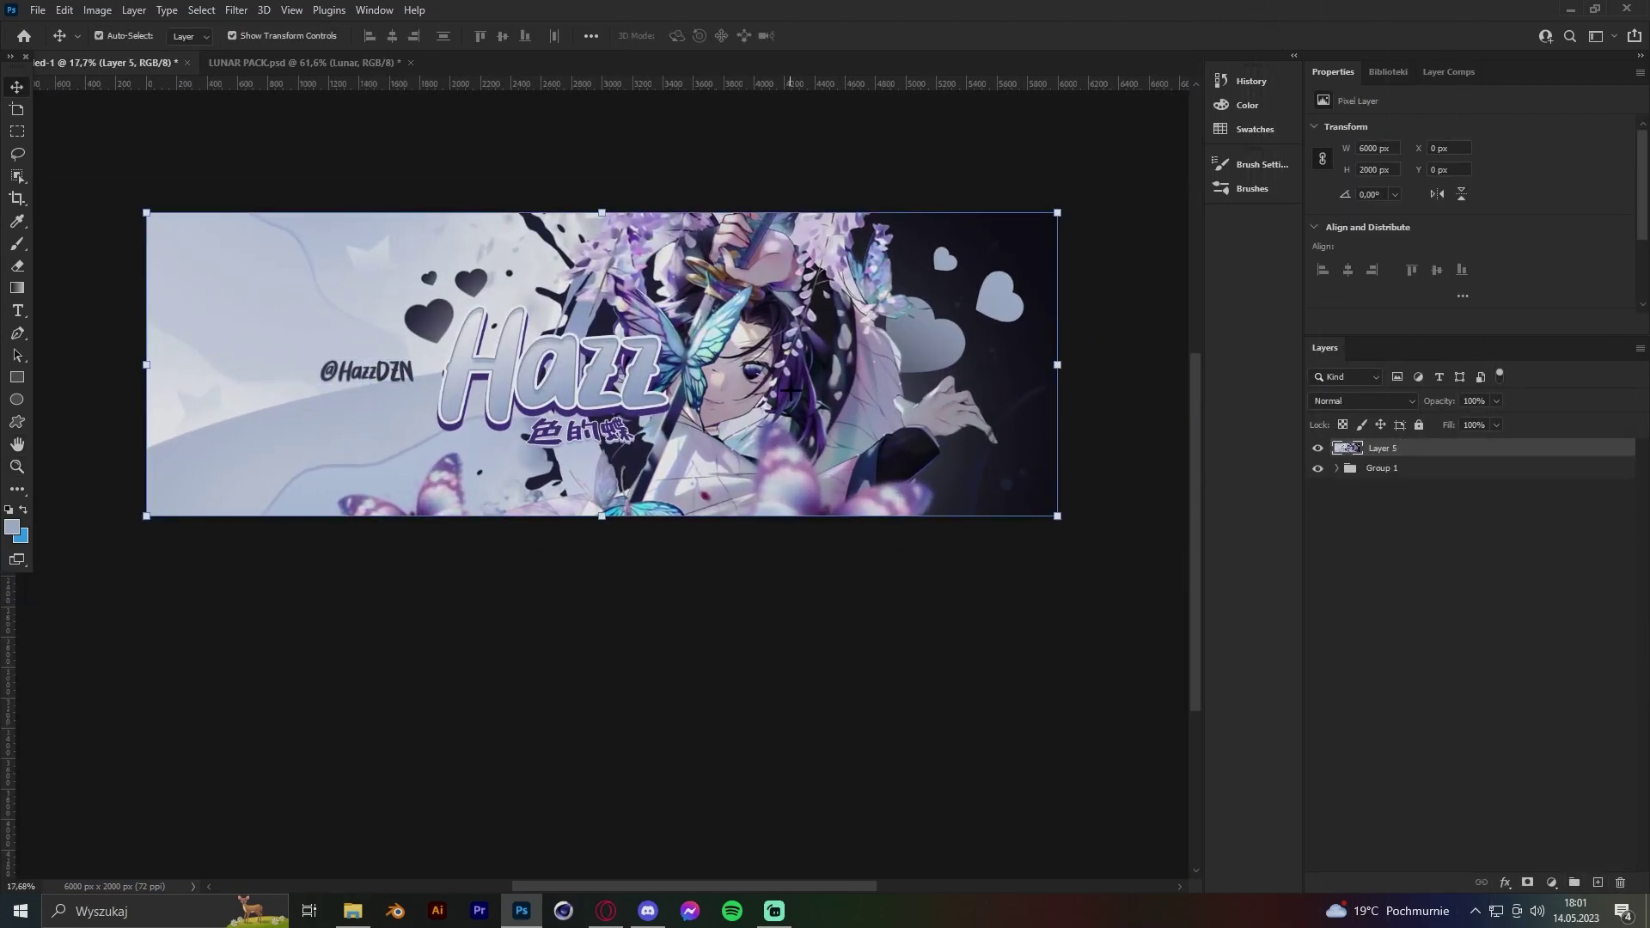
key(ctrl+shift+a)
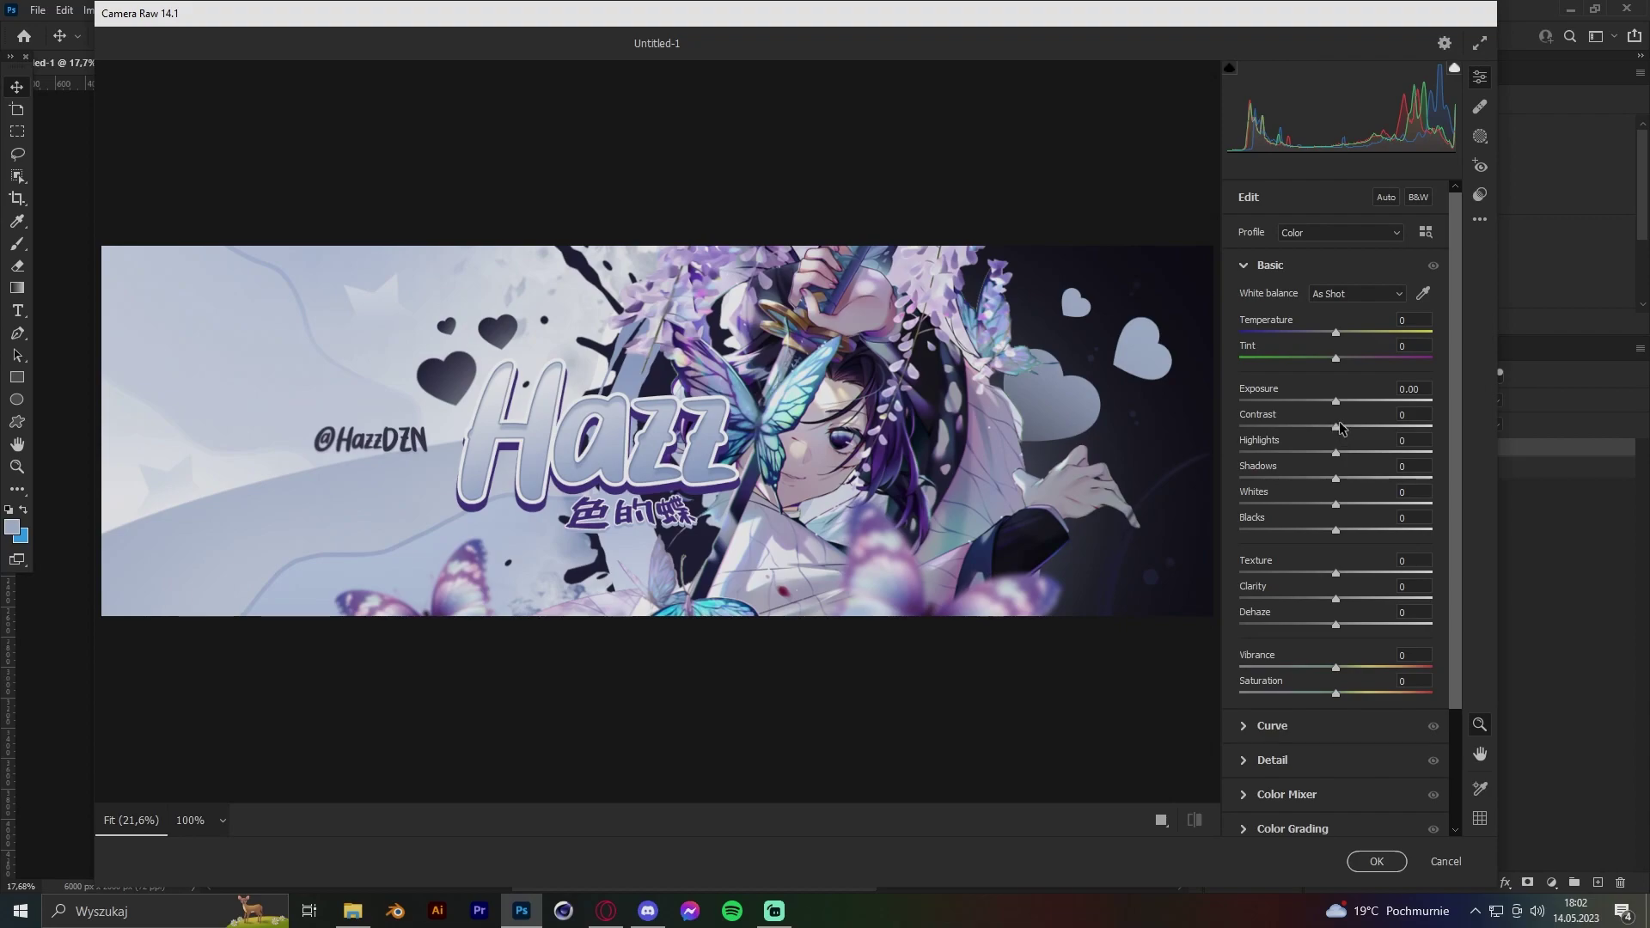
drag(1336, 401, 1330, 504)
drag(1335, 529, 1338, 530)
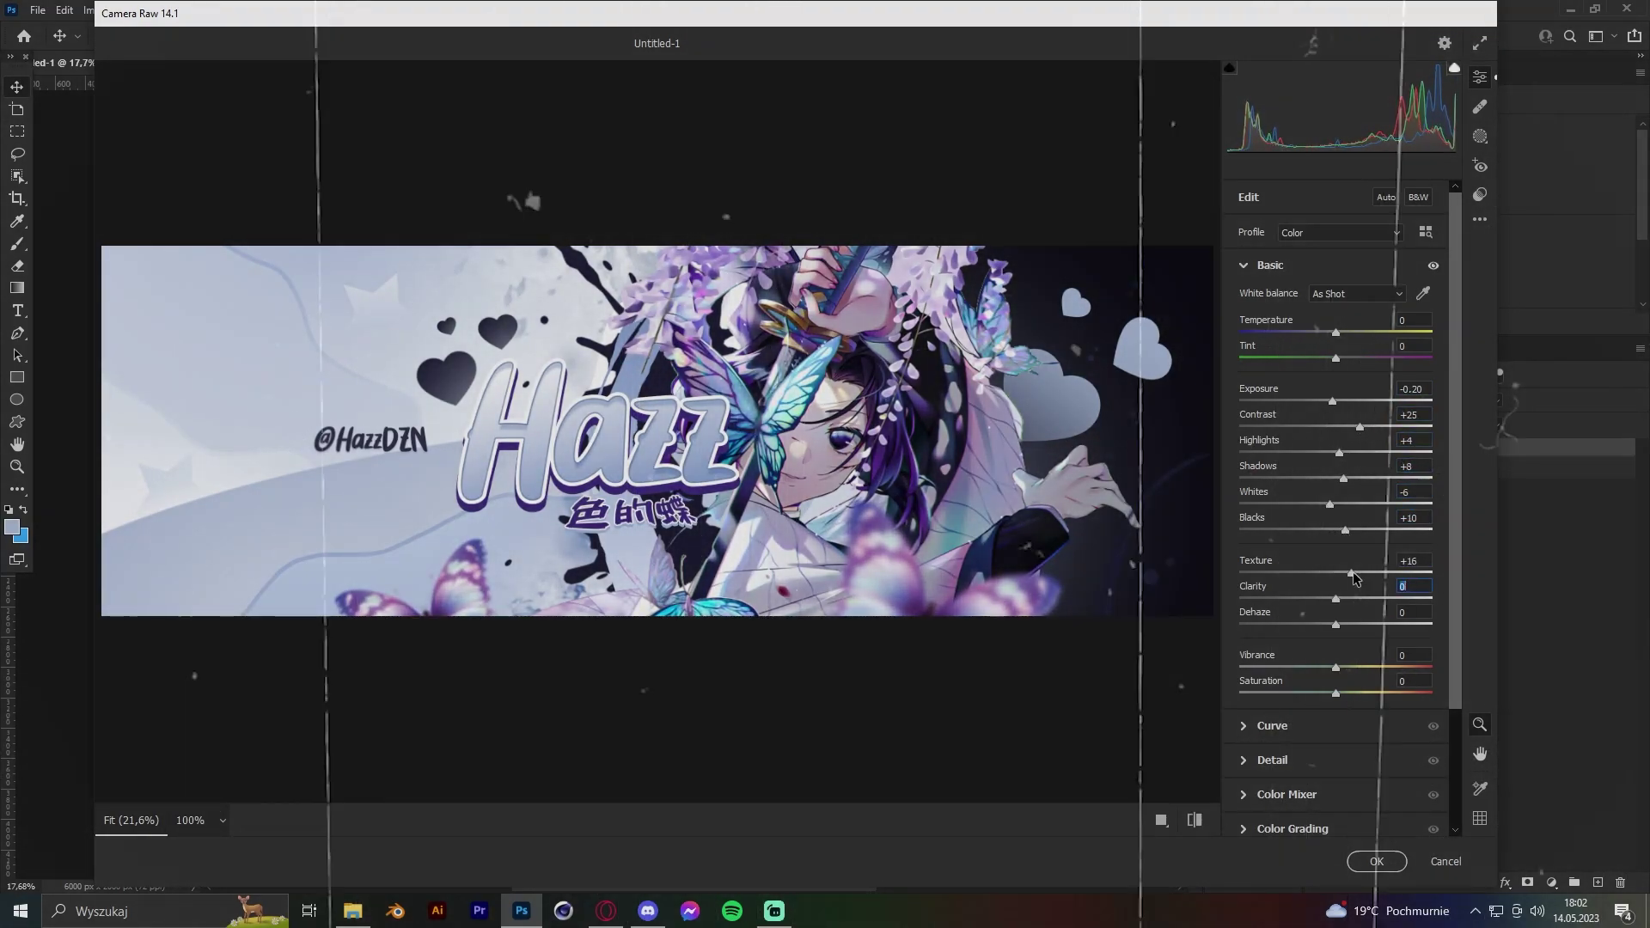
click(1272, 725)
click(1335, 596)
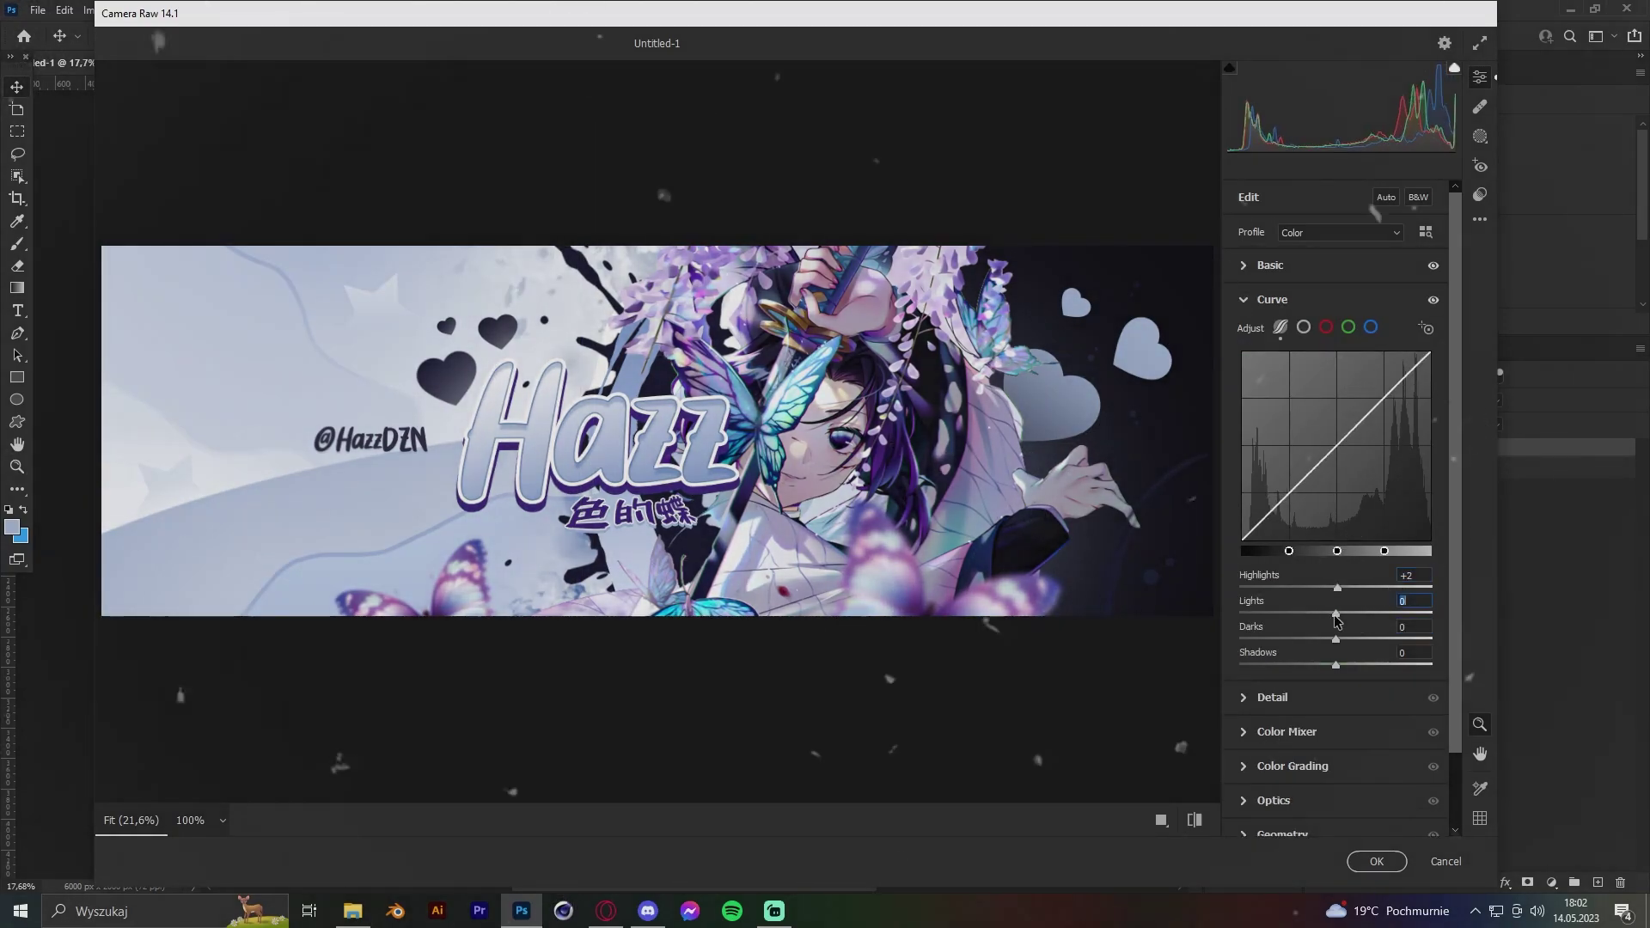
click(1272, 697)
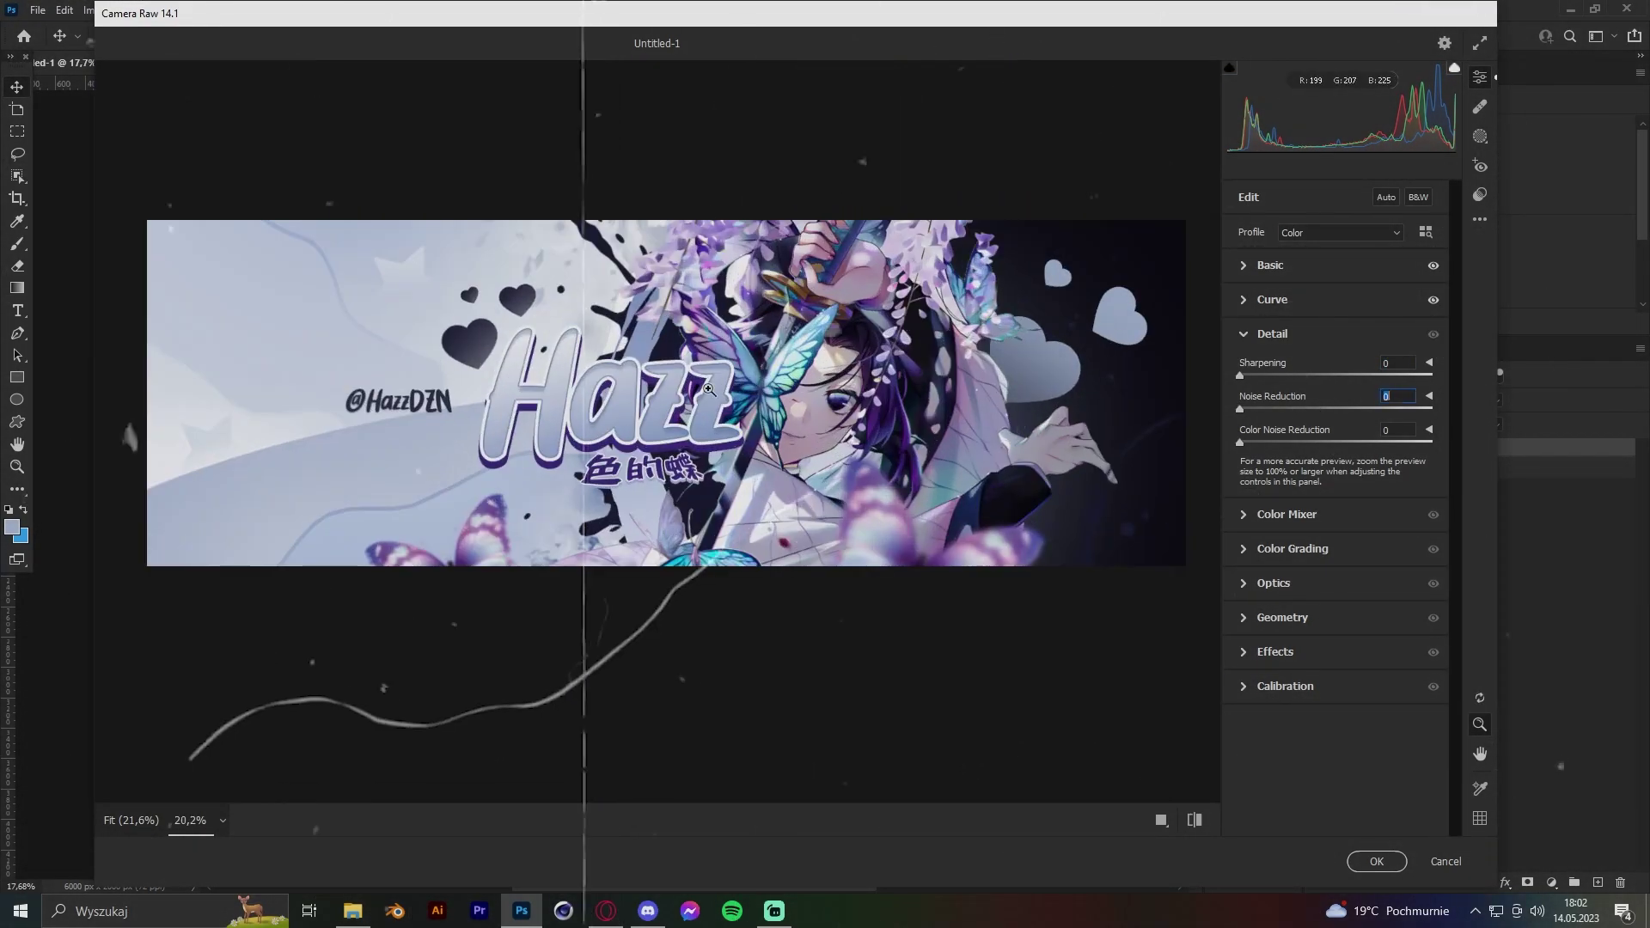
Shift blue hues toward purple and tint the midtones and shadows with Color Grading.
click(1287, 514)
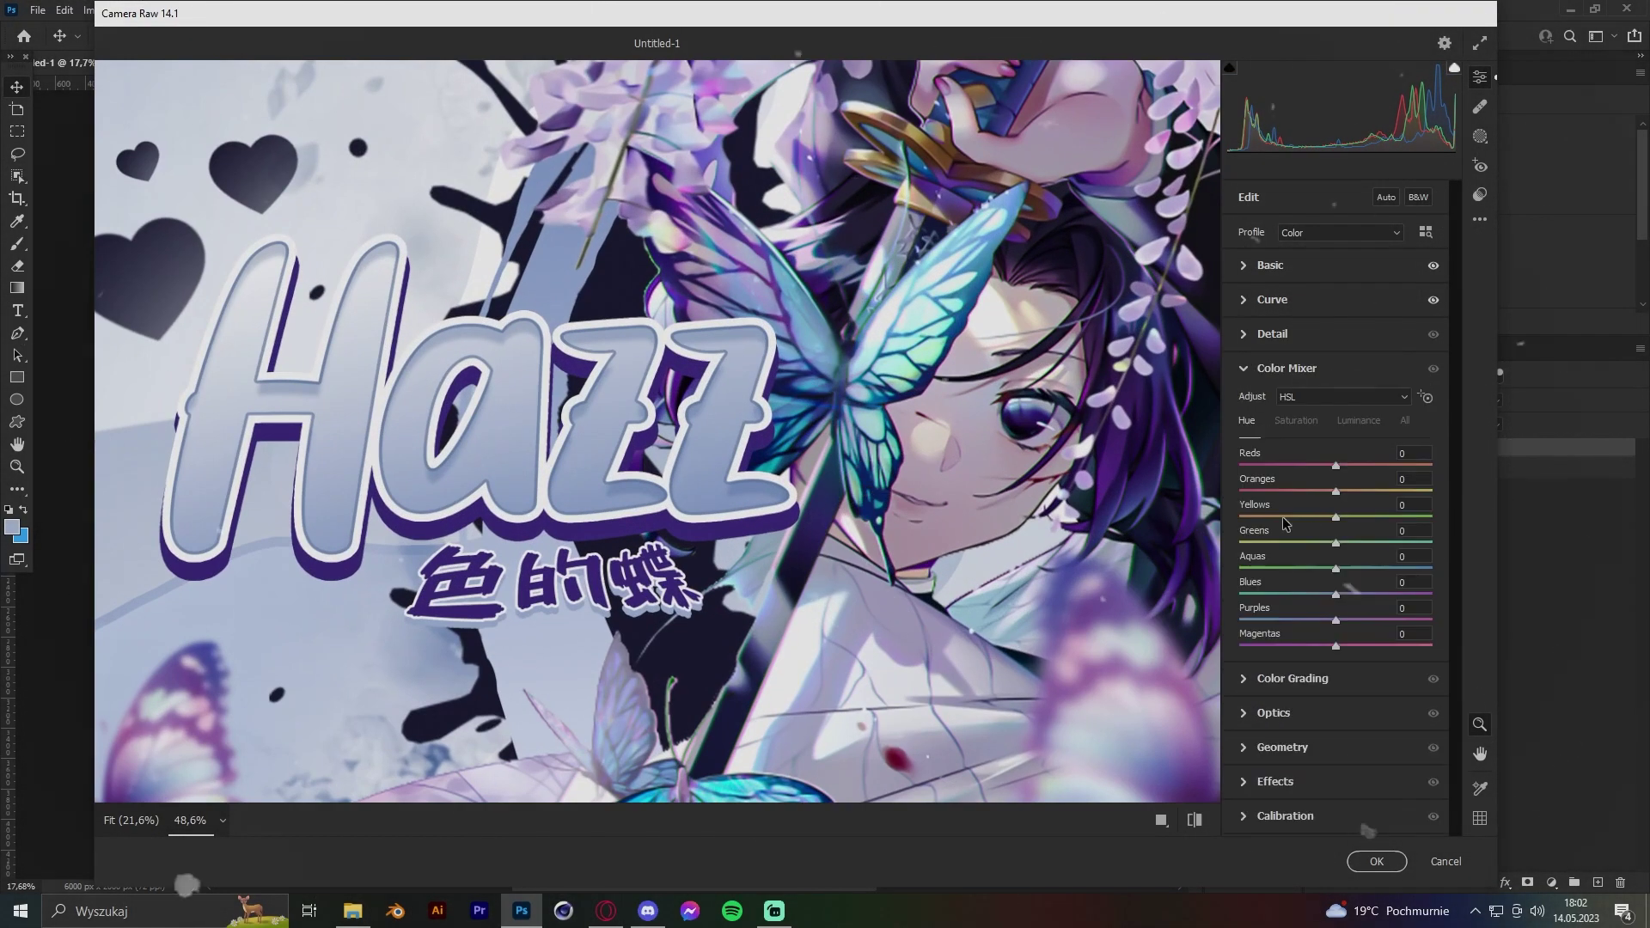
drag(1336, 594, 1394, 594)
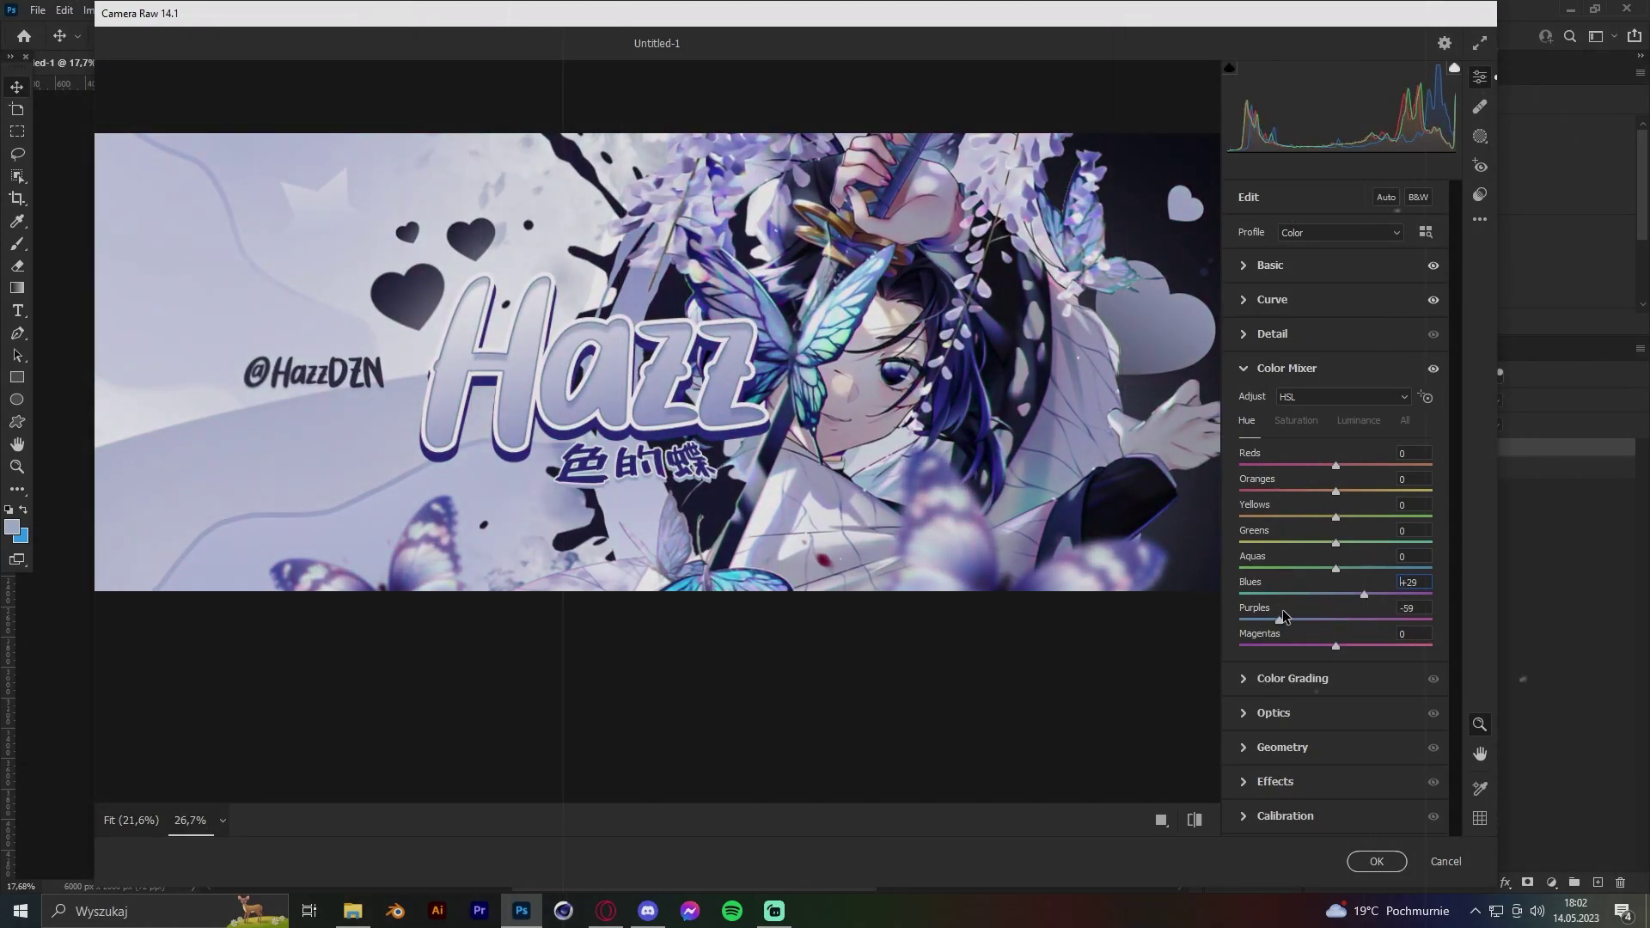
click(1293, 678)
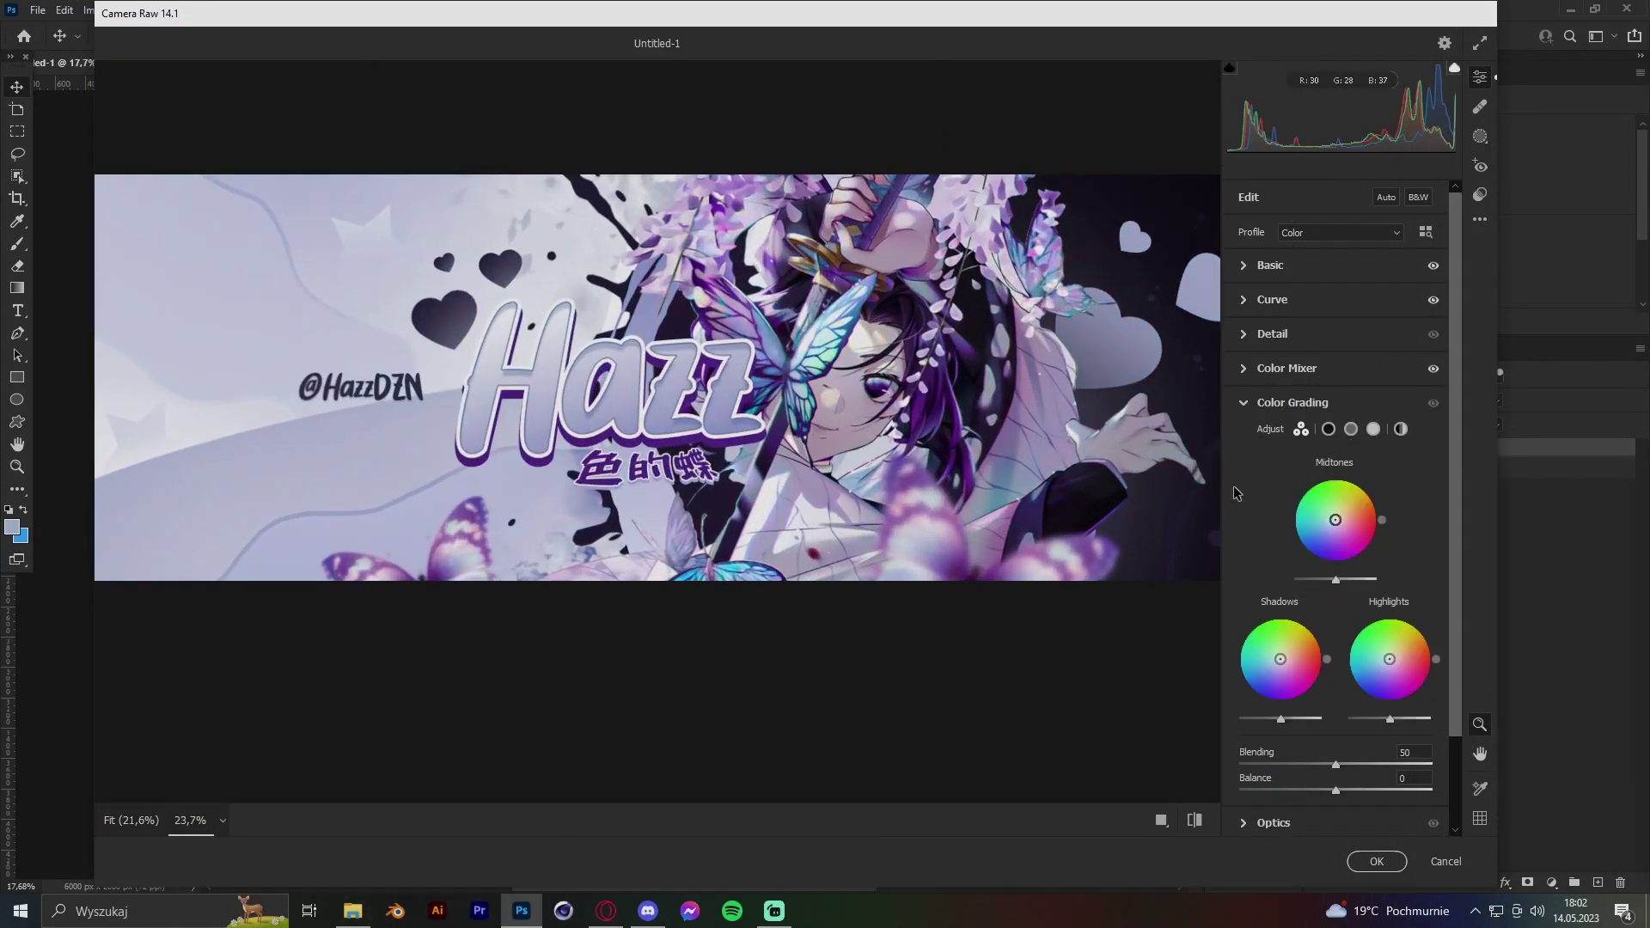
drag(1352, 510, 1340, 522)
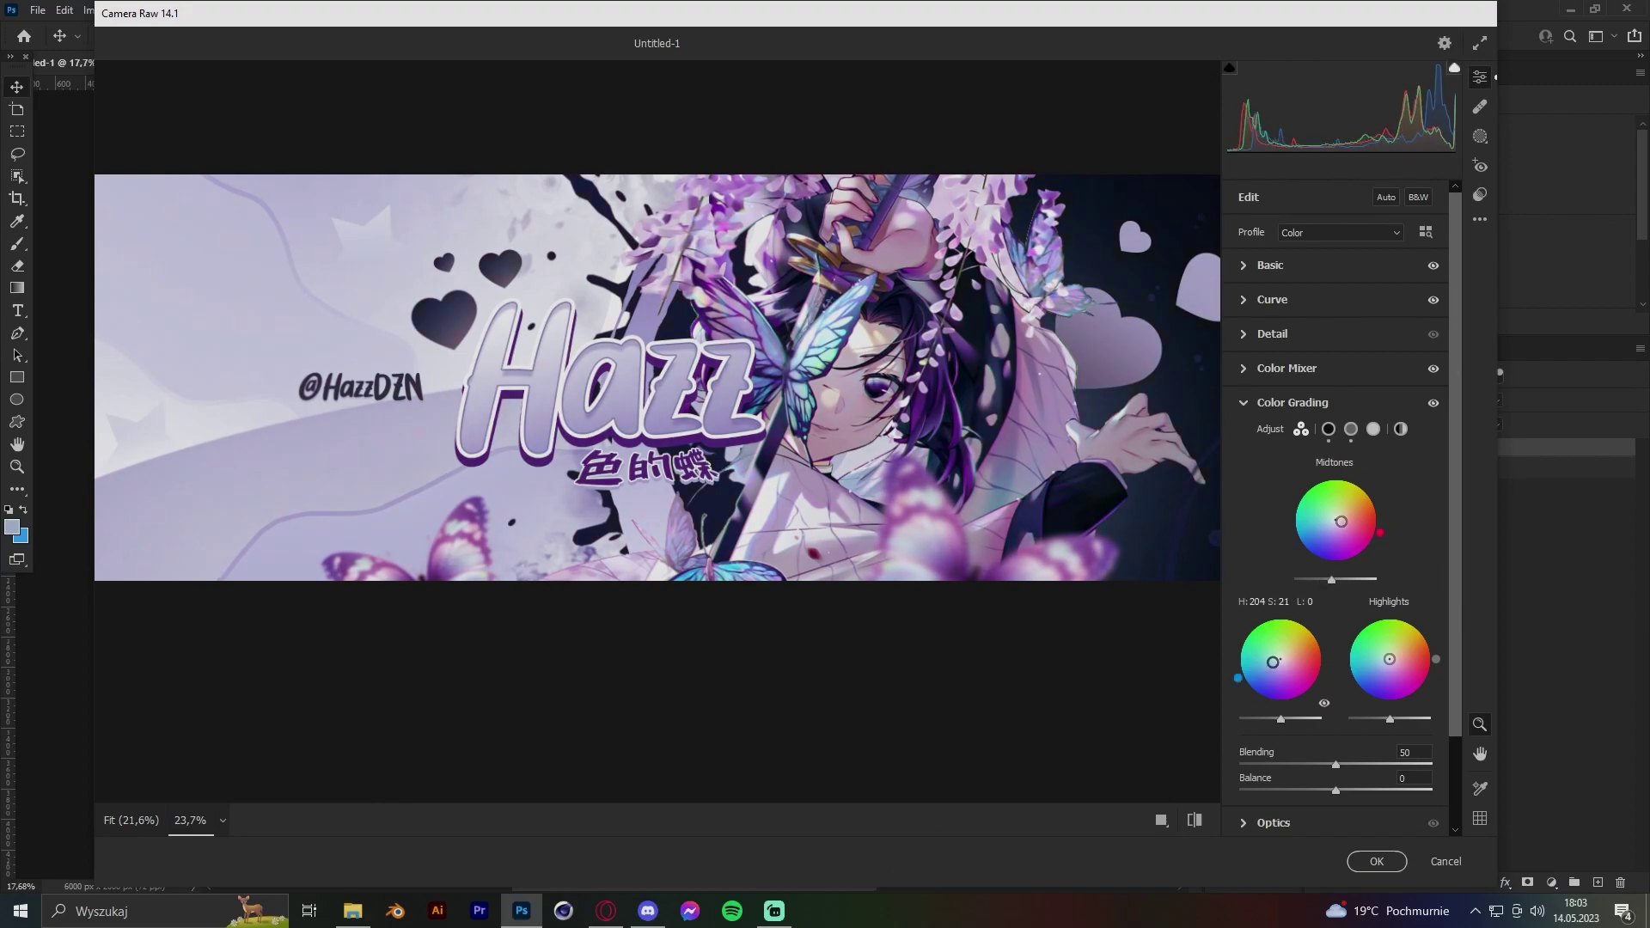
drag(1273, 662, 1280, 659)
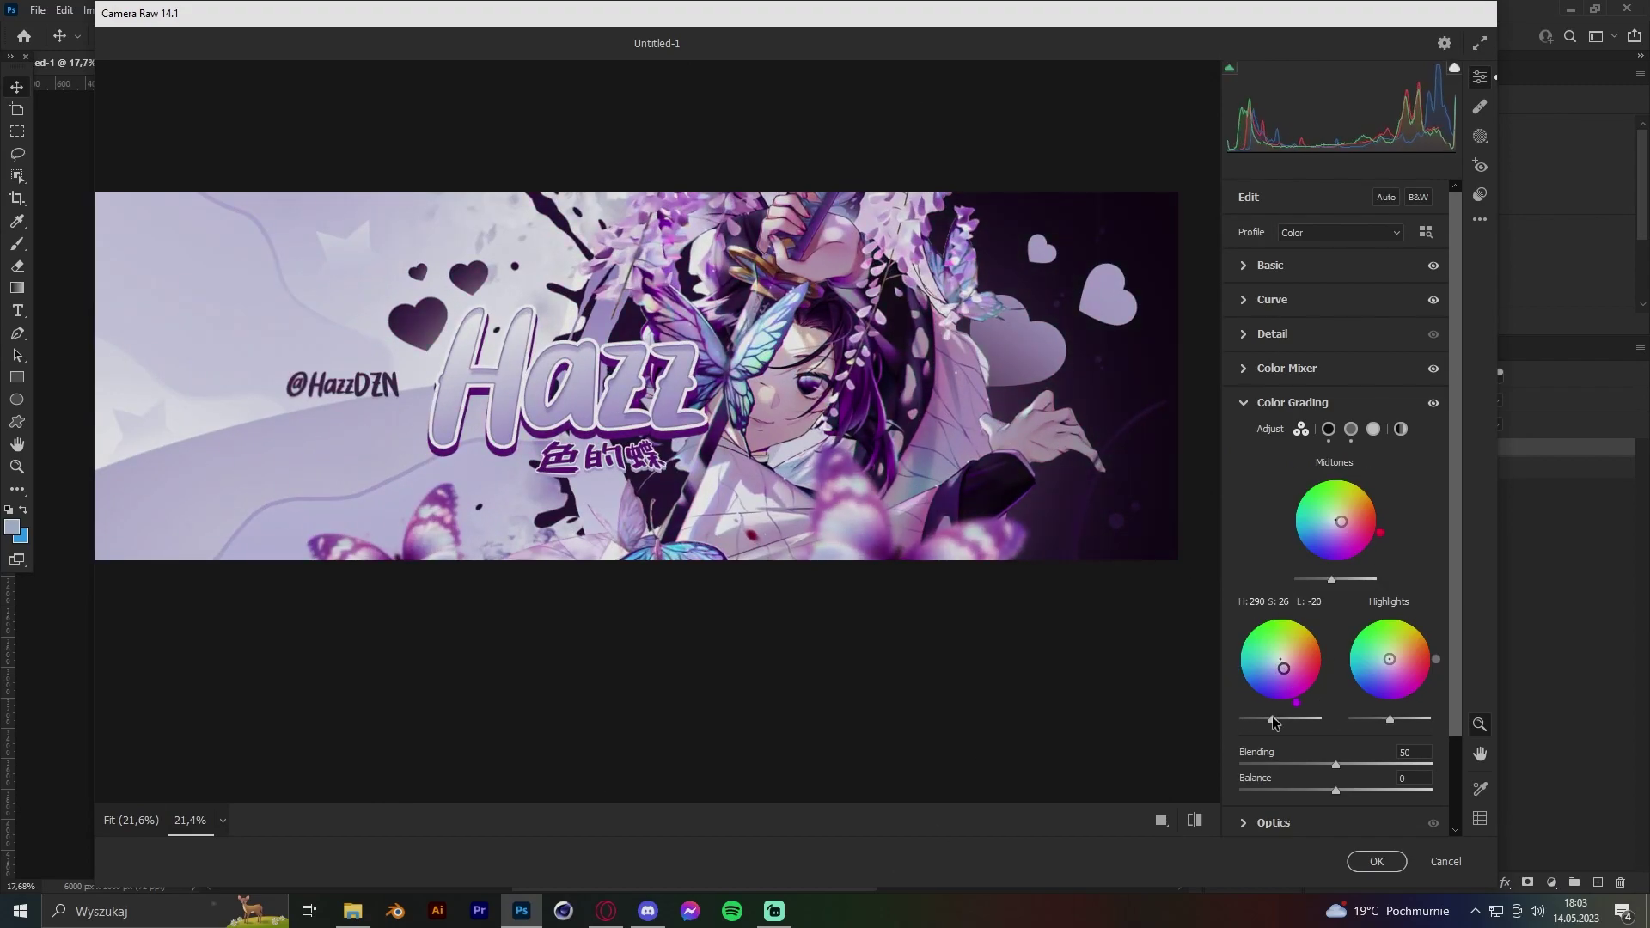
double_click(1383, 641)
Shift the Calibration blue primary hue and saturation, then apply the grade.
click(1292, 402)
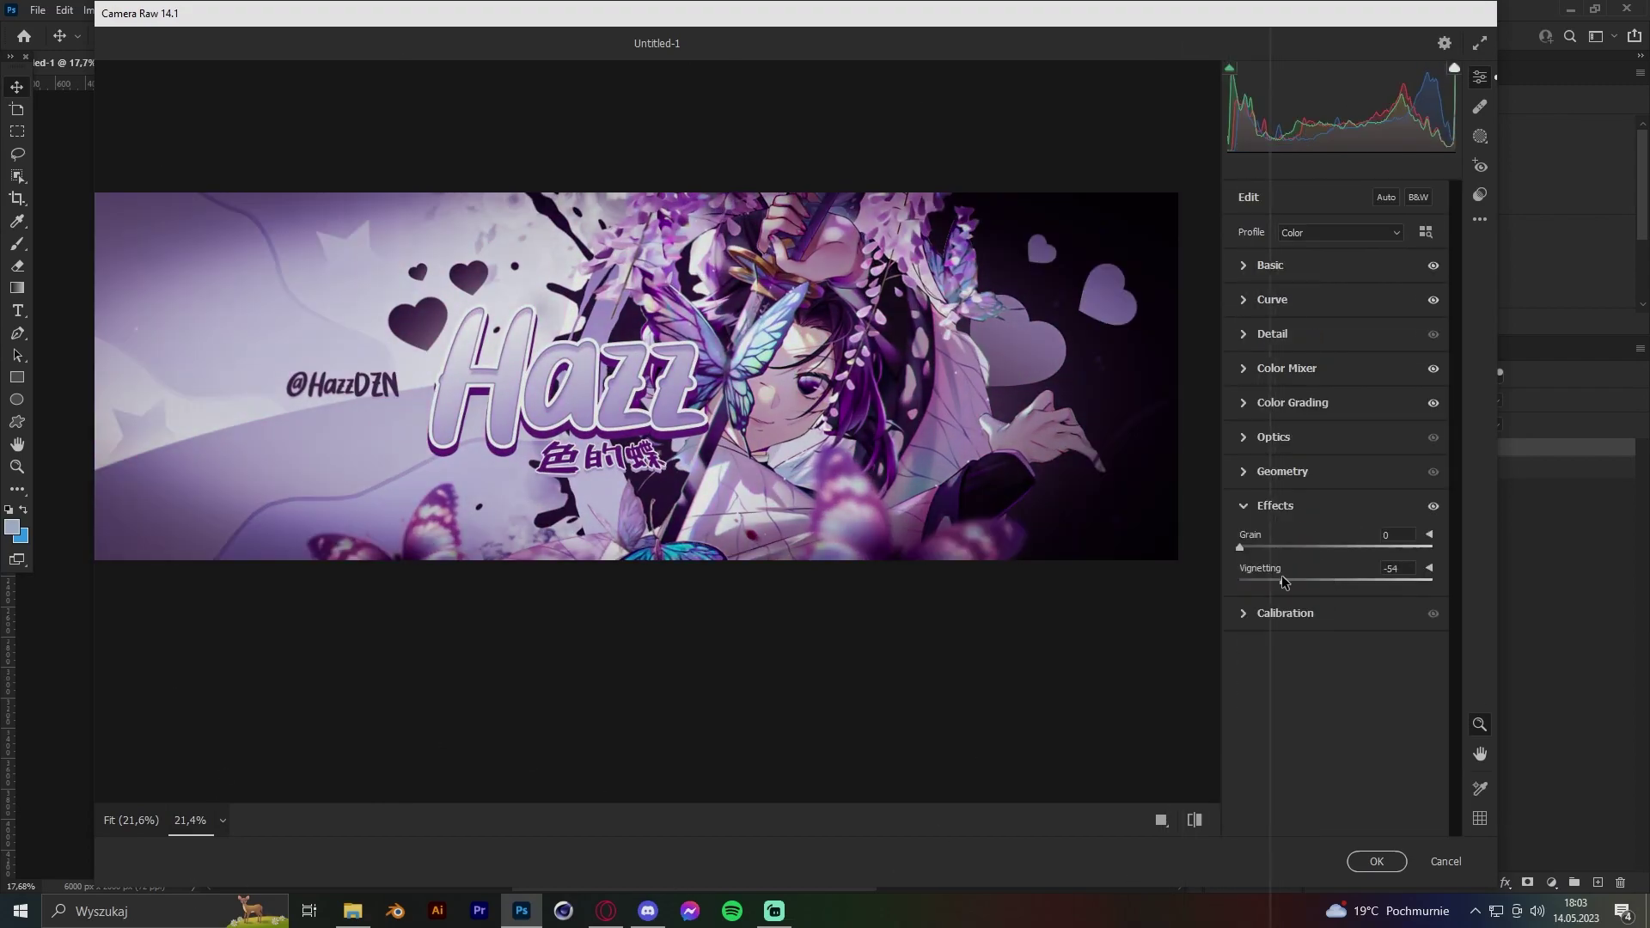
click(1372, 606)
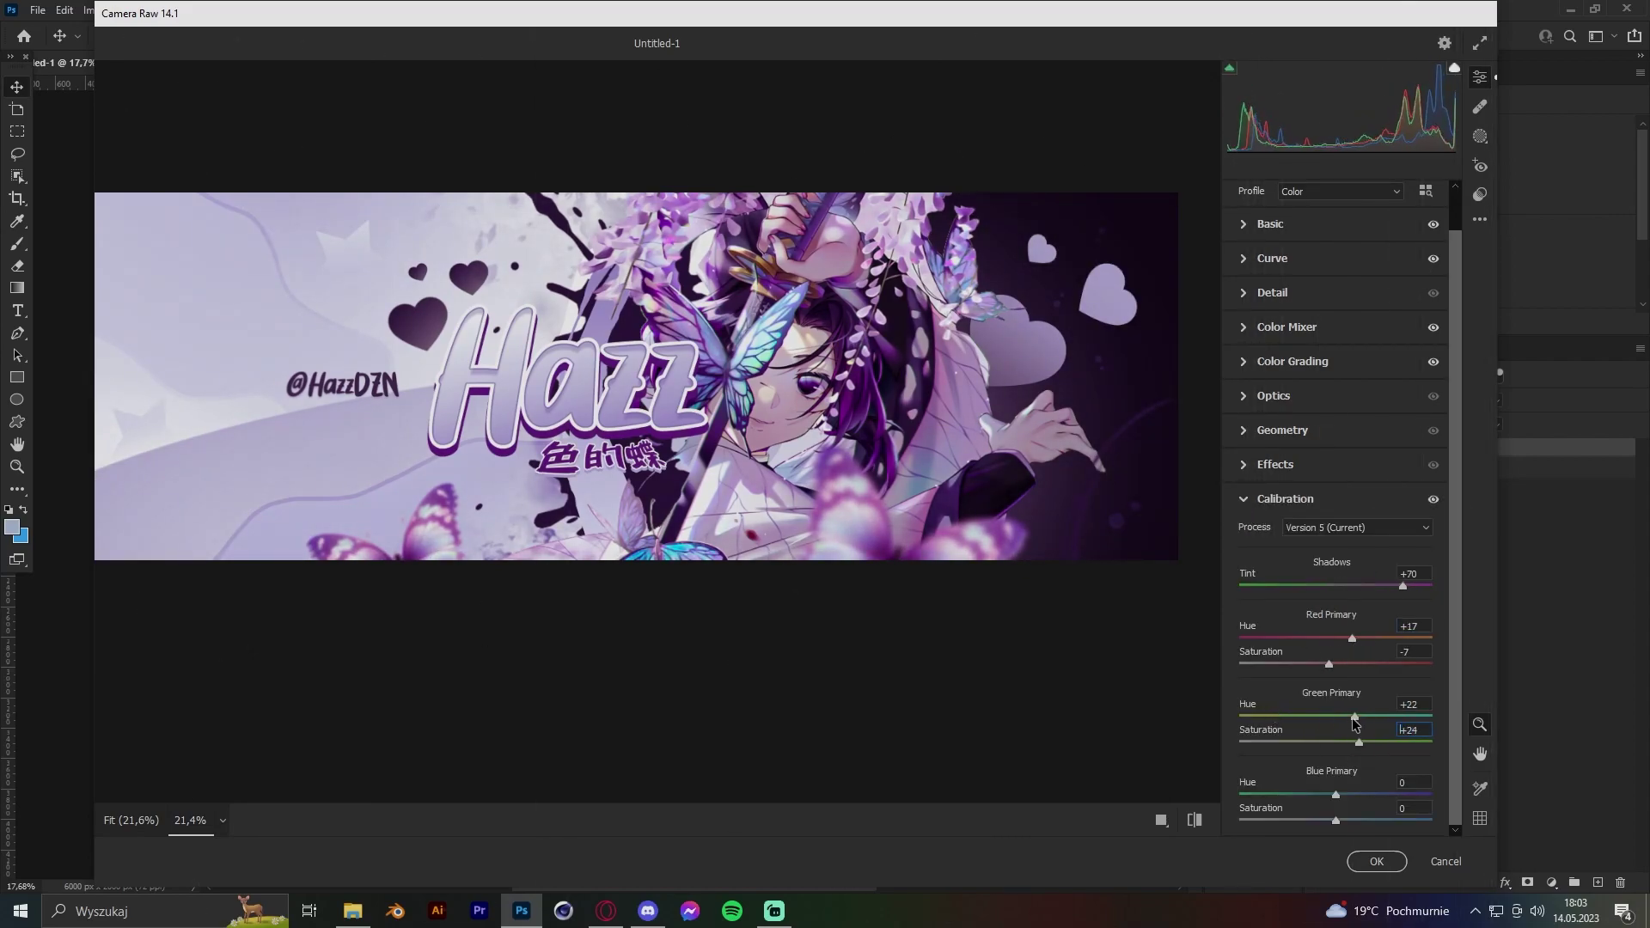
mouse_move(1335, 820)
mouse_down()
mouse_move(1359, 821)
mouse_move(1334, 794)
mouse_move(1348, 820)
mouse_up()
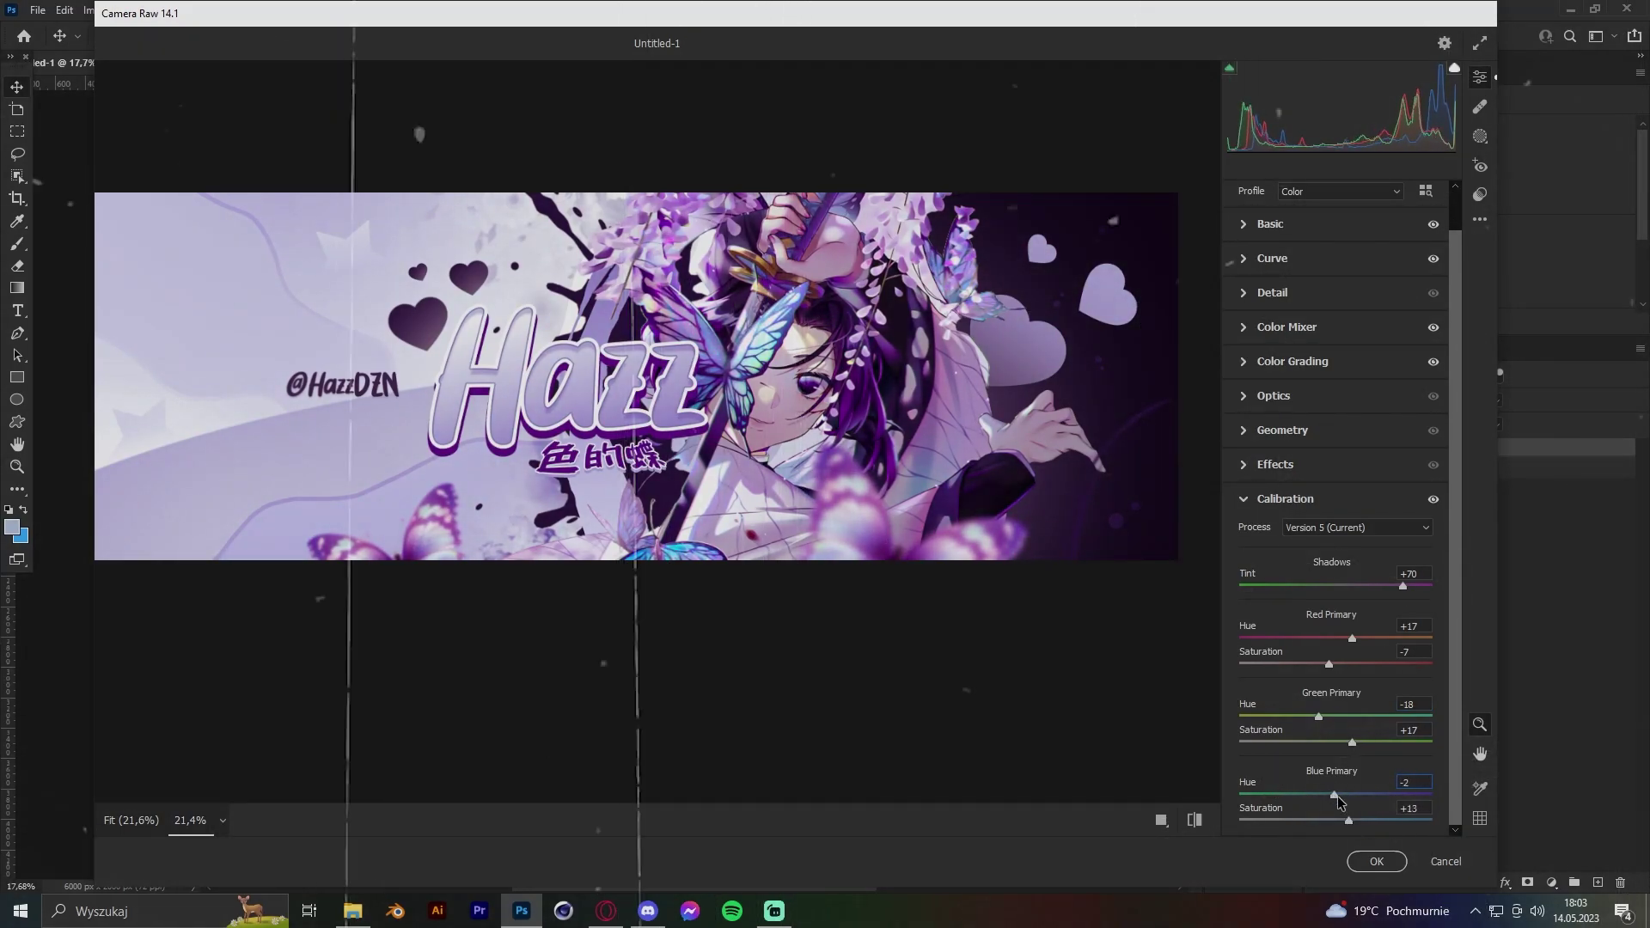
click(1376, 861)
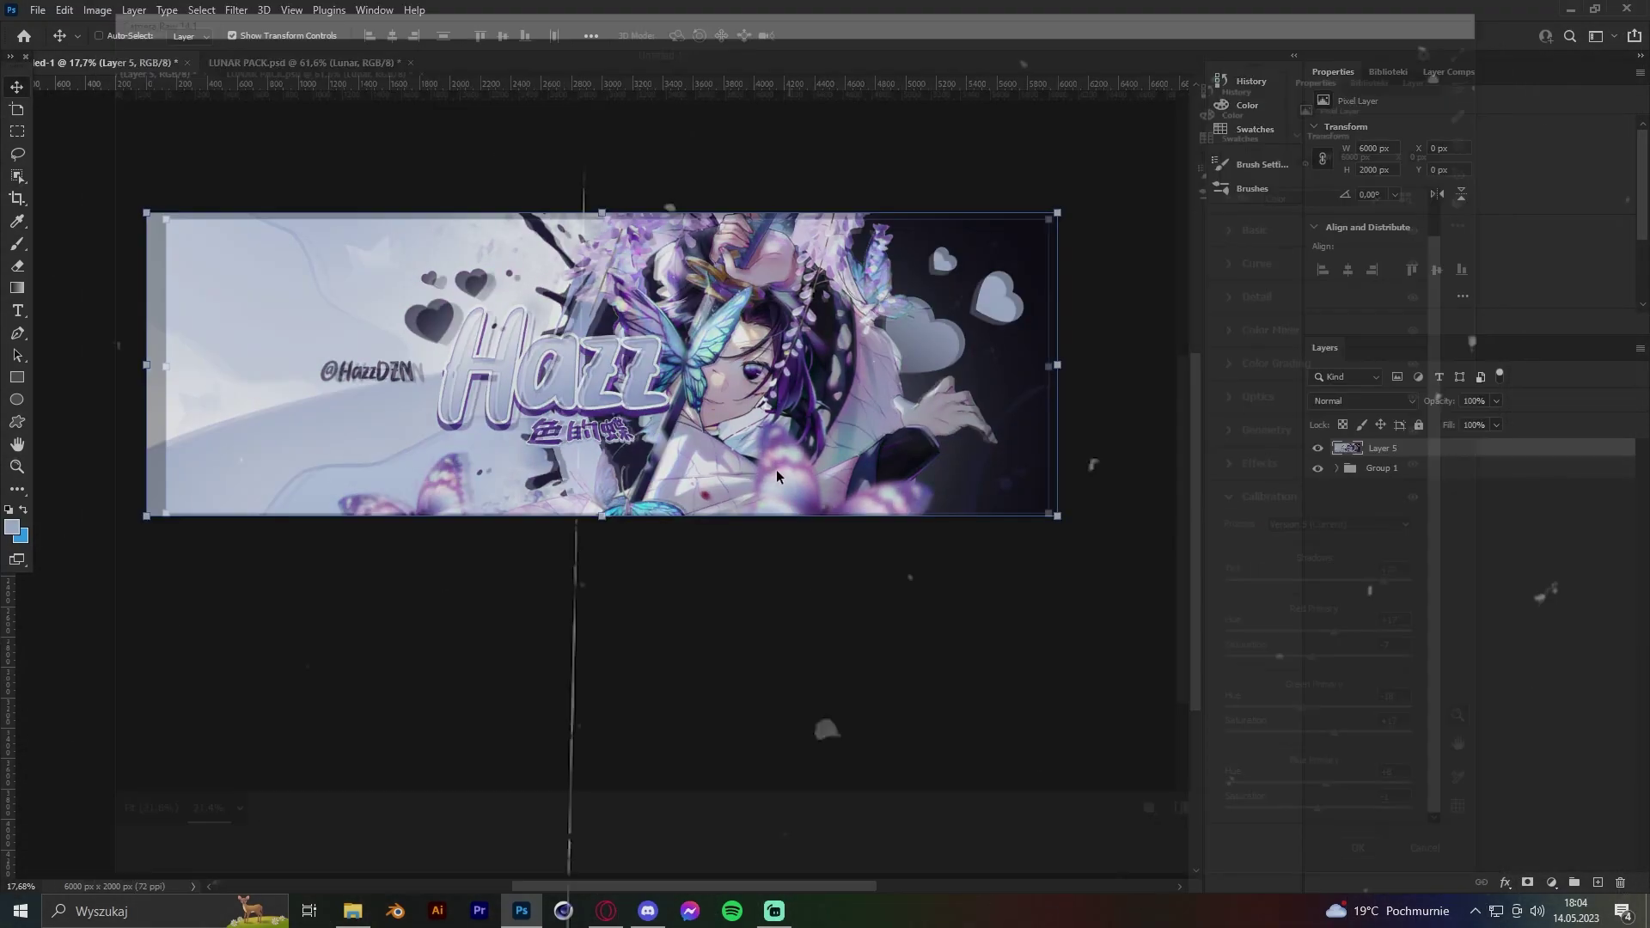
Apply Smart Sharpen to the merged banner.
key(z)
drag(675, 371, 756, 371)
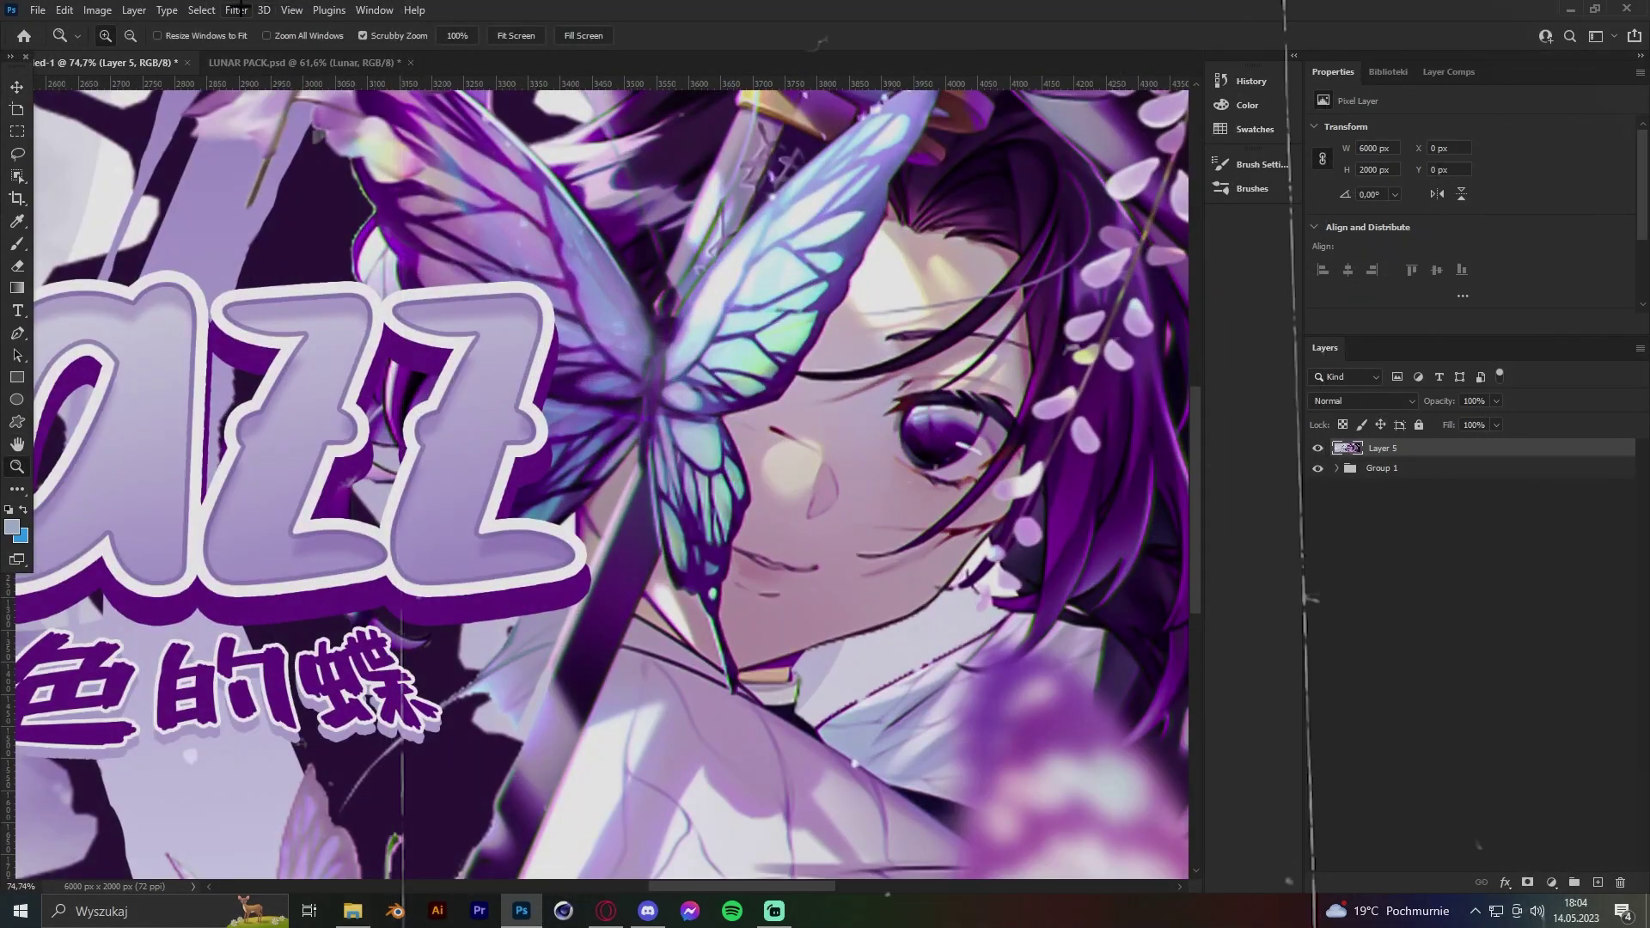
click(237, 9)
click(494, 392)
click(1370, 232)
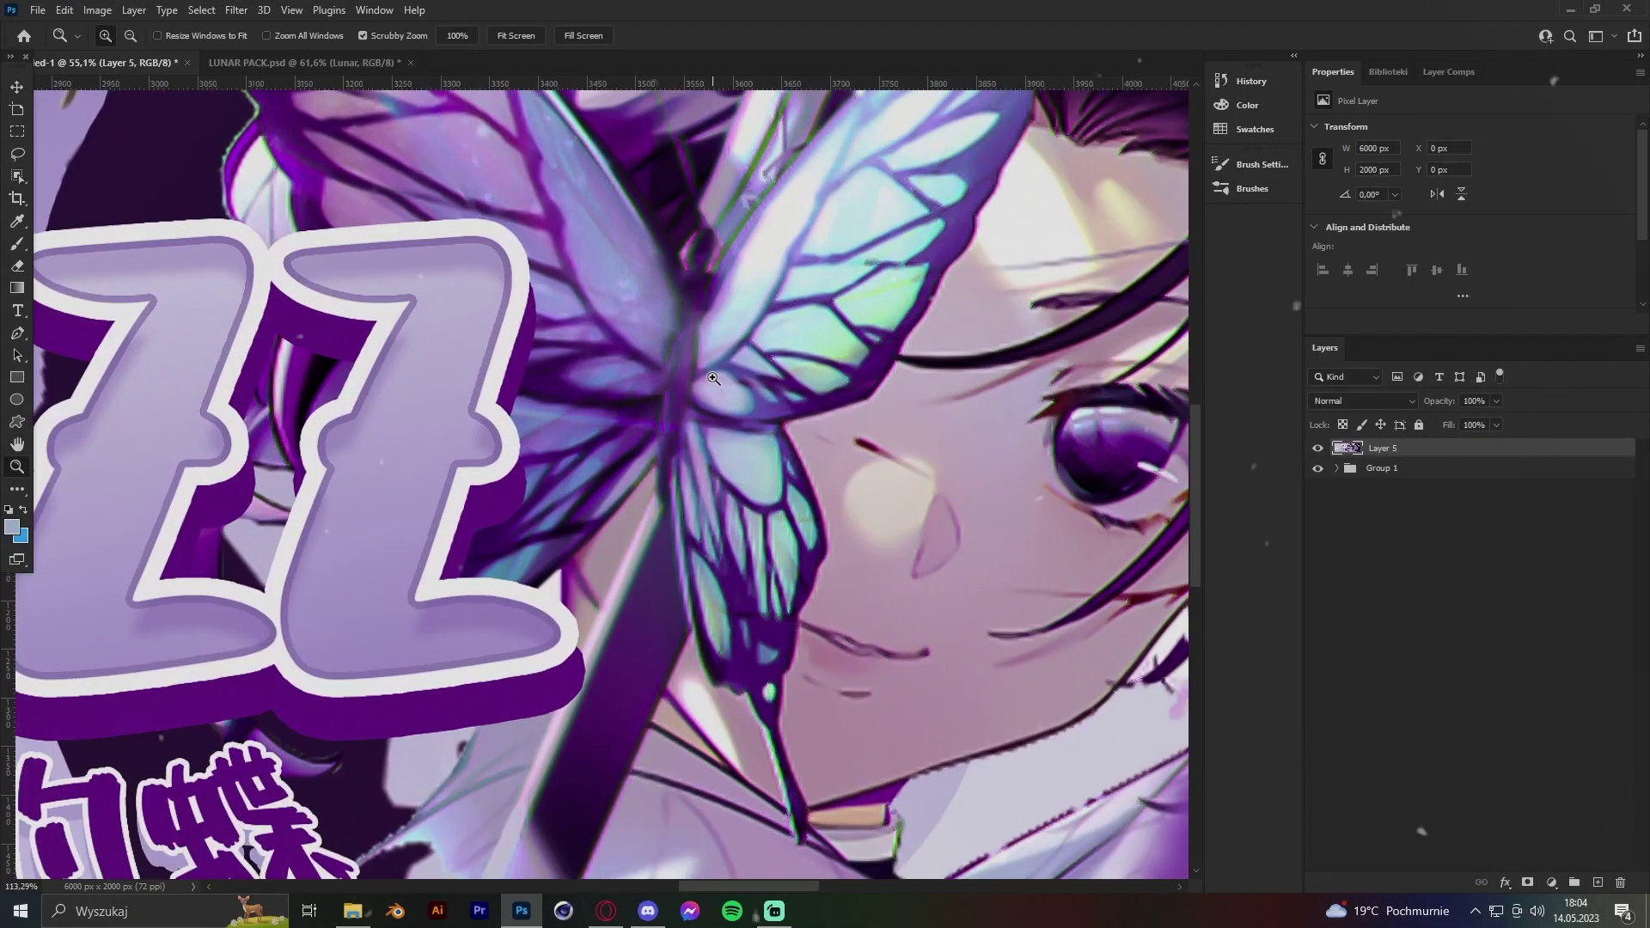
Apply Add Noise to Layer 5.
click(236, 10)
click(483, 278)
key(BackSpace)
click(905, 186)
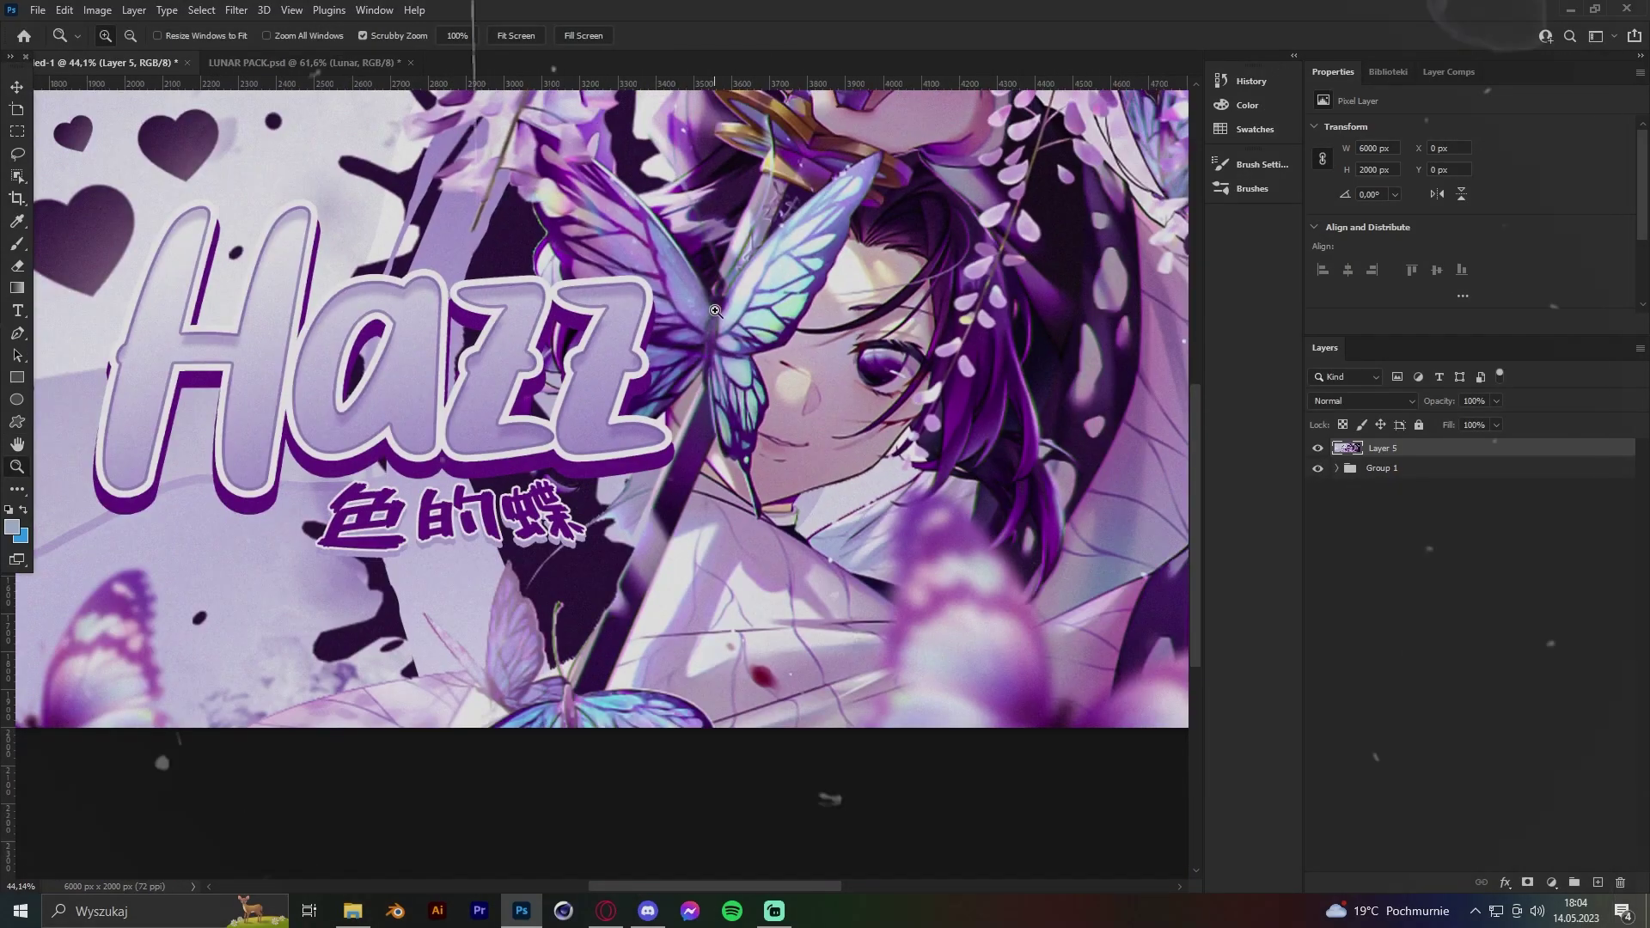